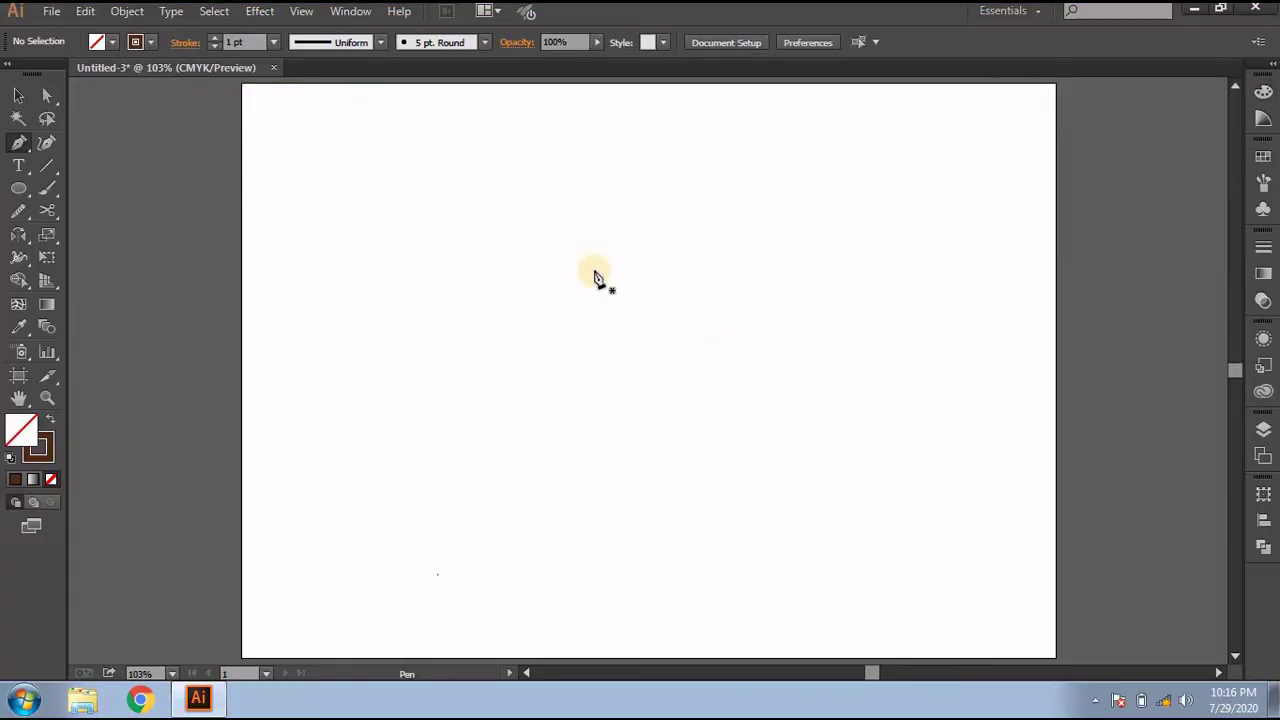
# Step: Pen-draw the right half of the glass: a curved rim, the side and the base hook
pyautogui.click(580, 218)
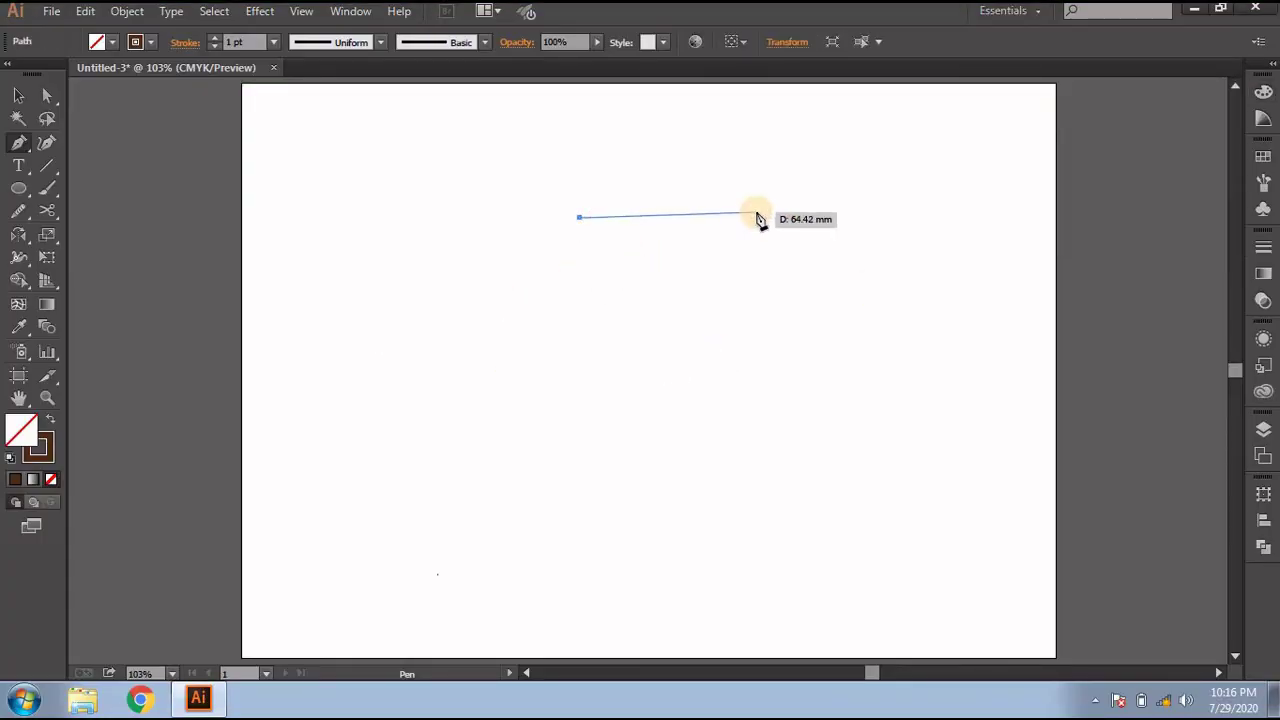
pyautogui.moveTo(770, 214); pyautogui.dragTo(848, 245)
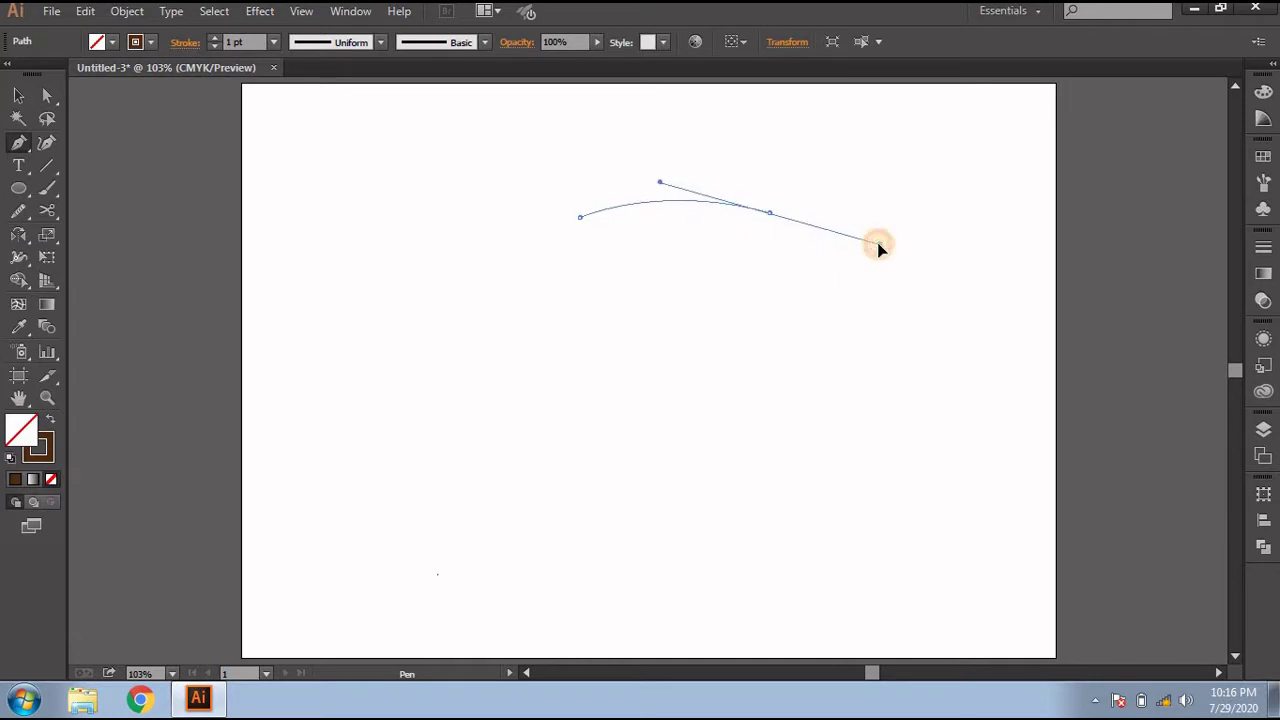
pyautogui.moveTo(864, 252); pyautogui.dragTo(868, 242)
pyautogui.click(769, 215)
pyautogui.scroll(-2, 770, 380)
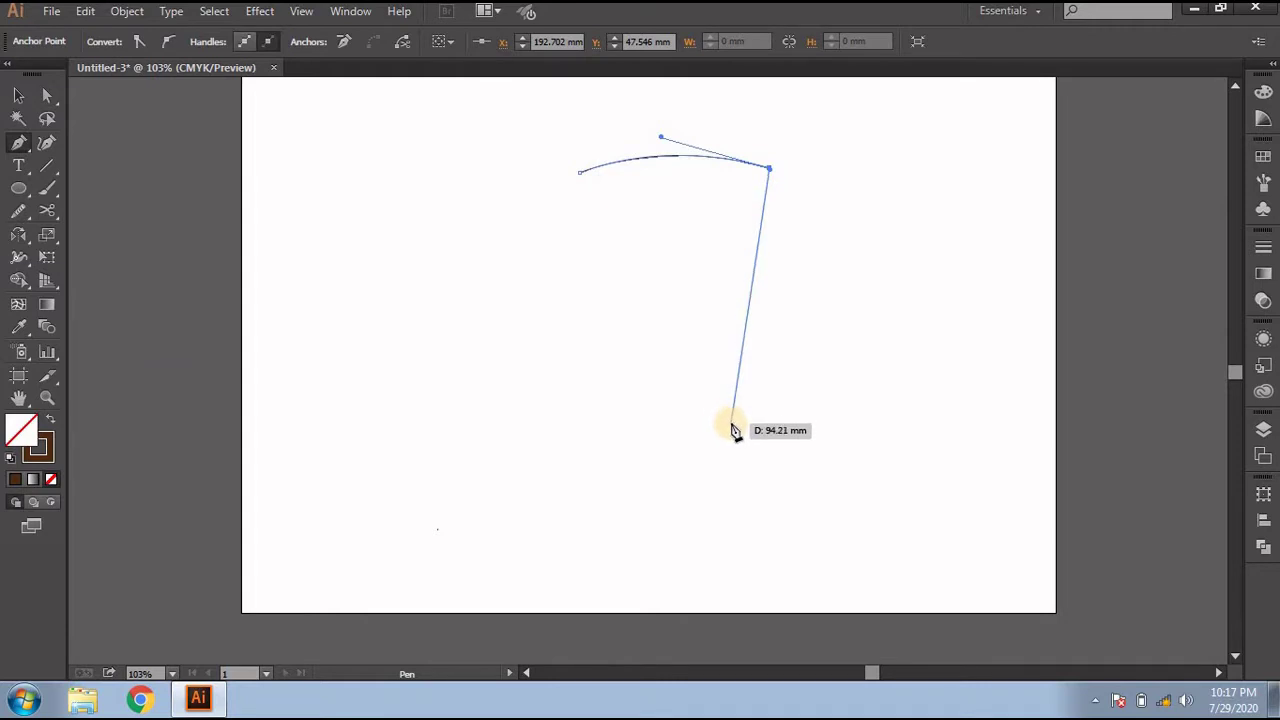
pyautogui.moveTo(723, 414)
pyautogui.mouseDown()
pyautogui.moveTo(657, 479)
pyautogui.moveTo(720, 494)
pyautogui.mouseUp()
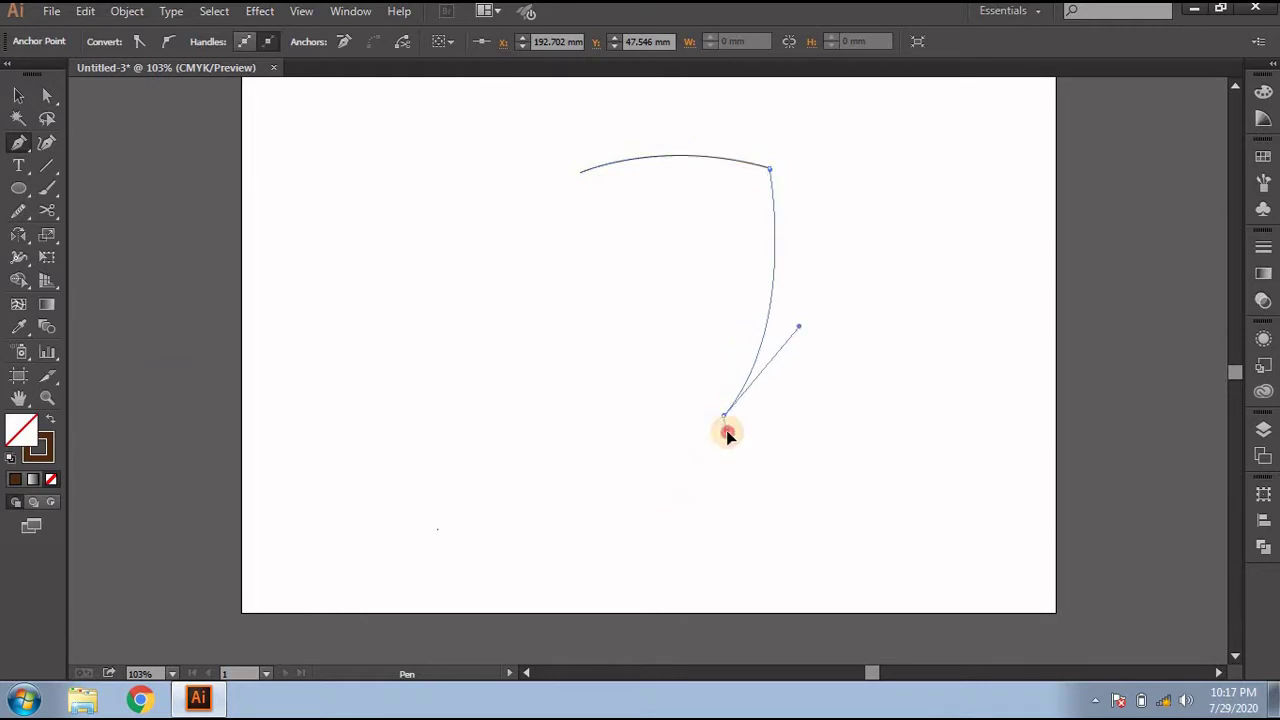
pyautogui.click(757, 529)
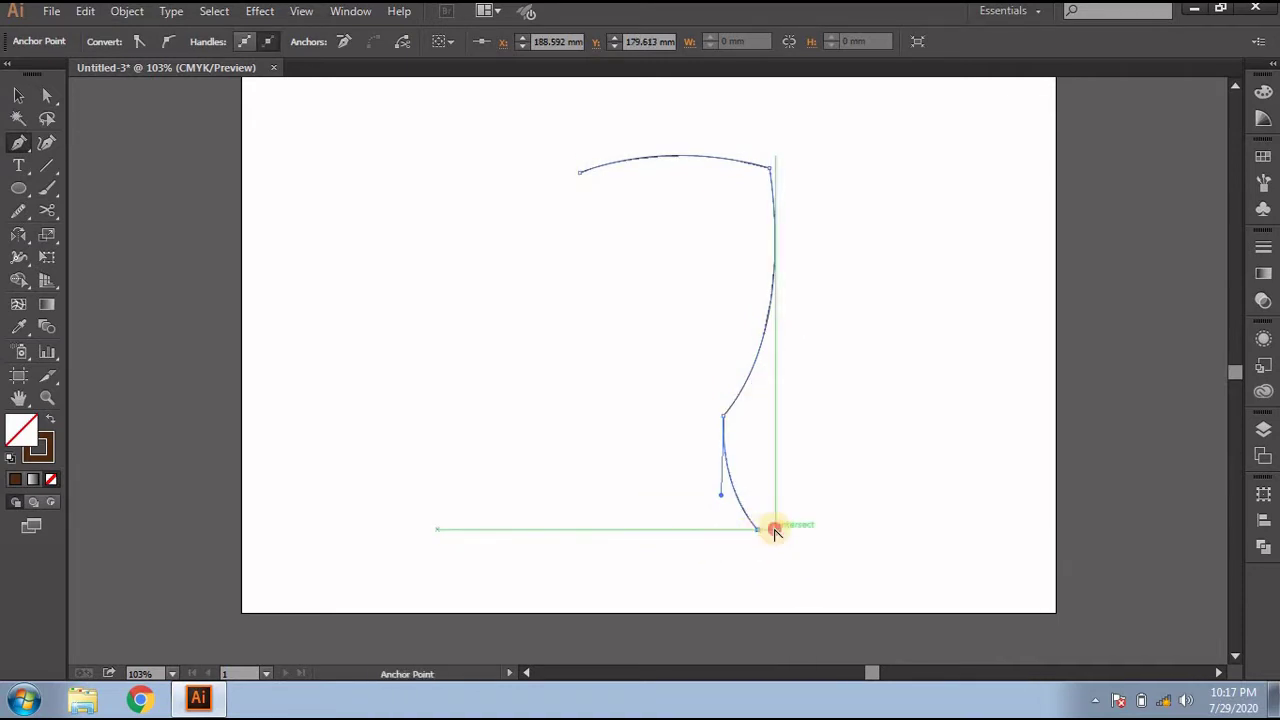
pyautogui.click(18, 96)
# Step: Smooth the rim's top-right corner and the lower waist curve of the half-glass path
pyautogui.click(18, 211)
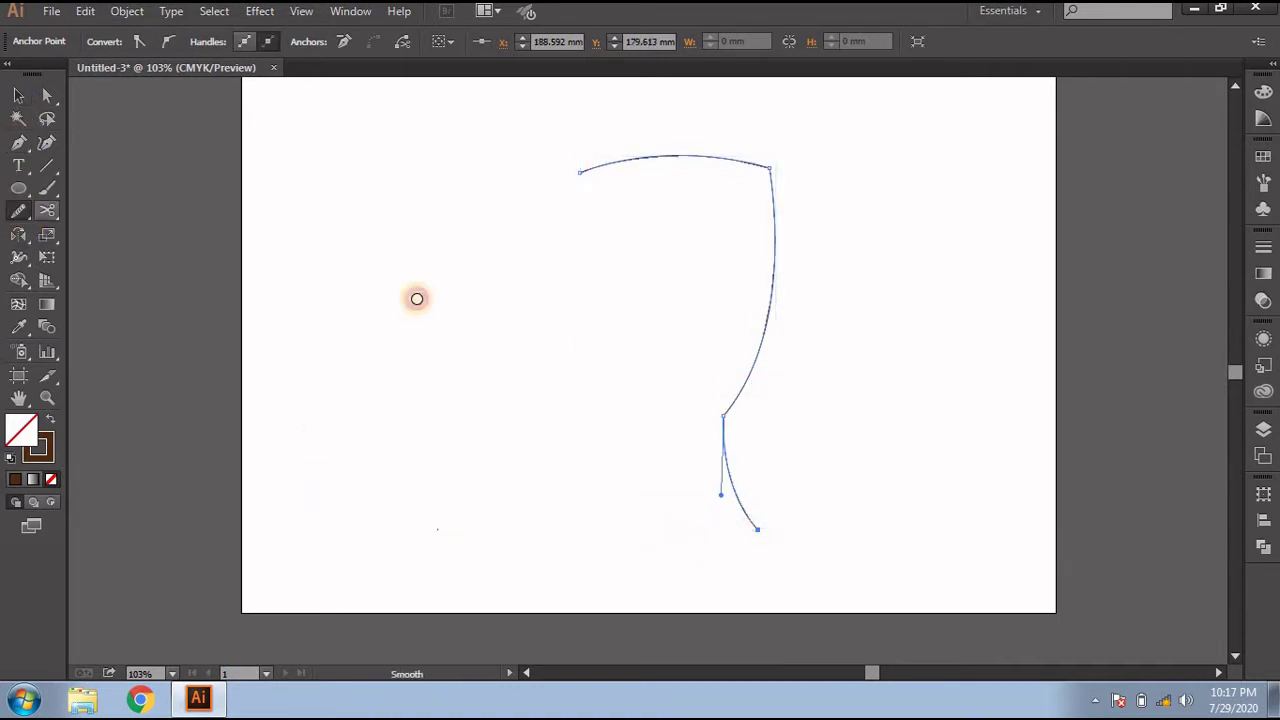
pyautogui.moveTo(723, 443); pyautogui.dragTo(750, 377)
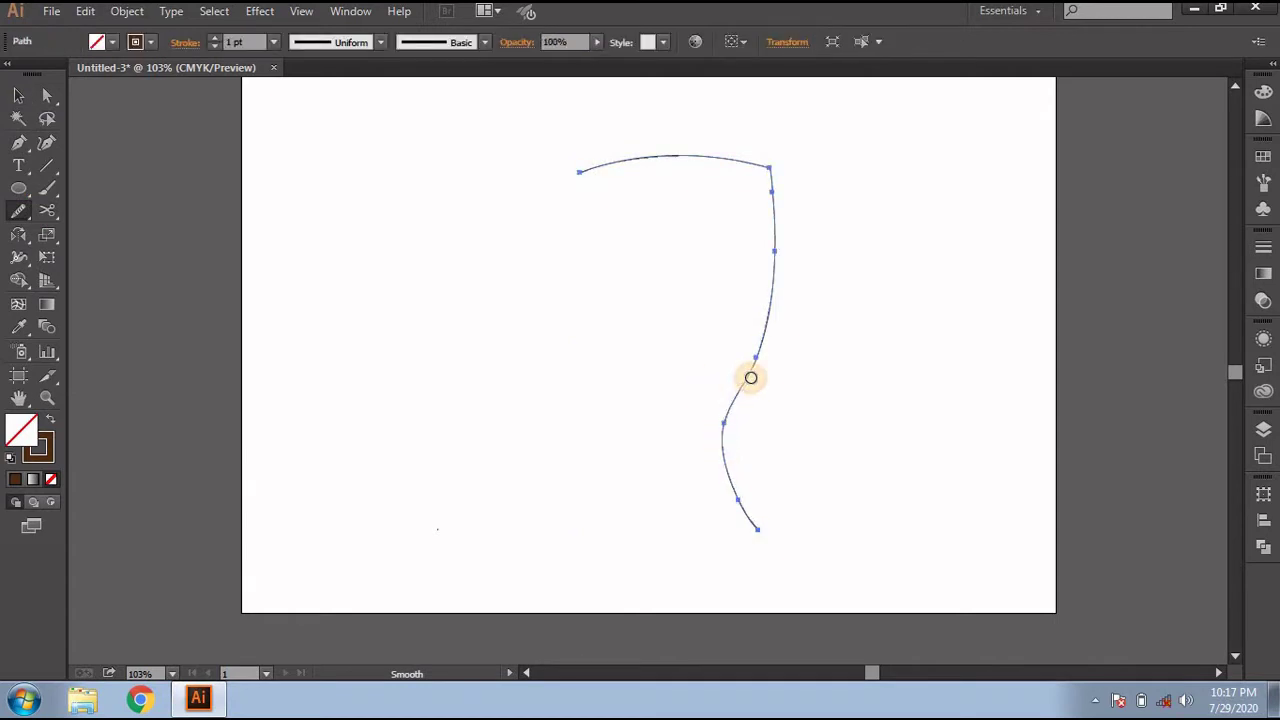
pyautogui.moveTo(728, 474); pyautogui.dragTo(764, 358)
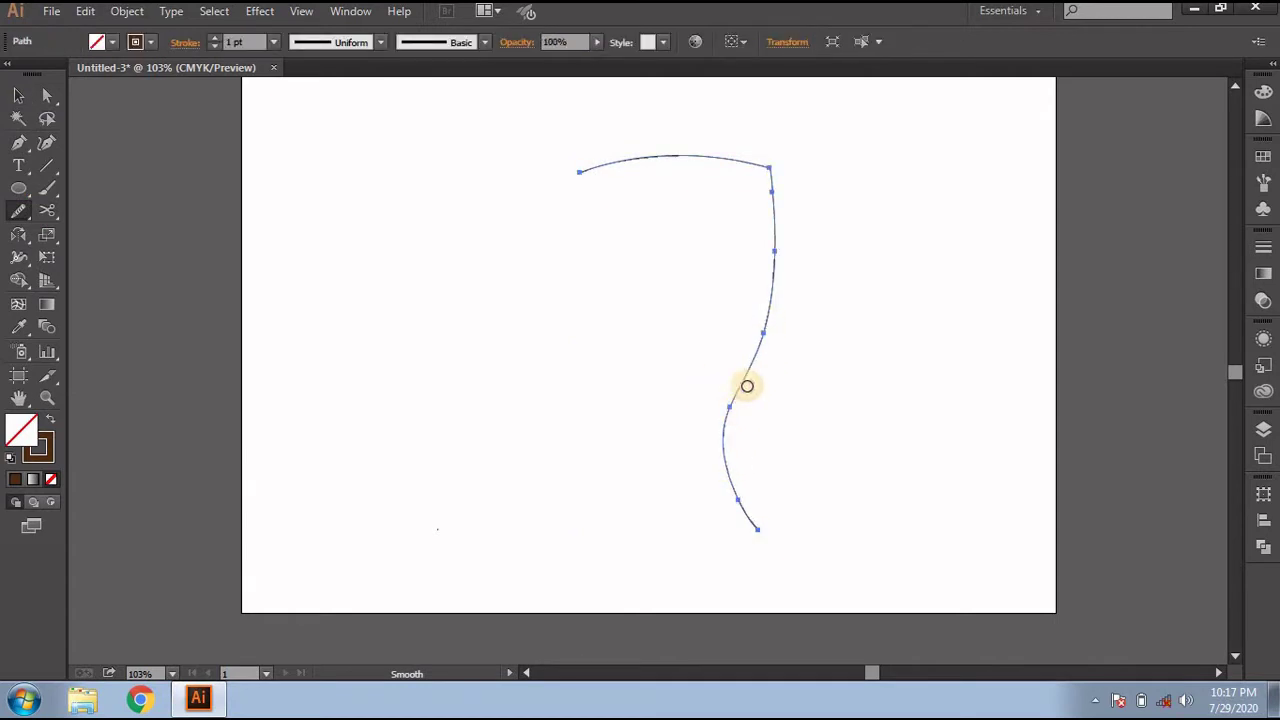
pyautogui.moveTo(726, 423); pyautogui.dragTo(778, 280)
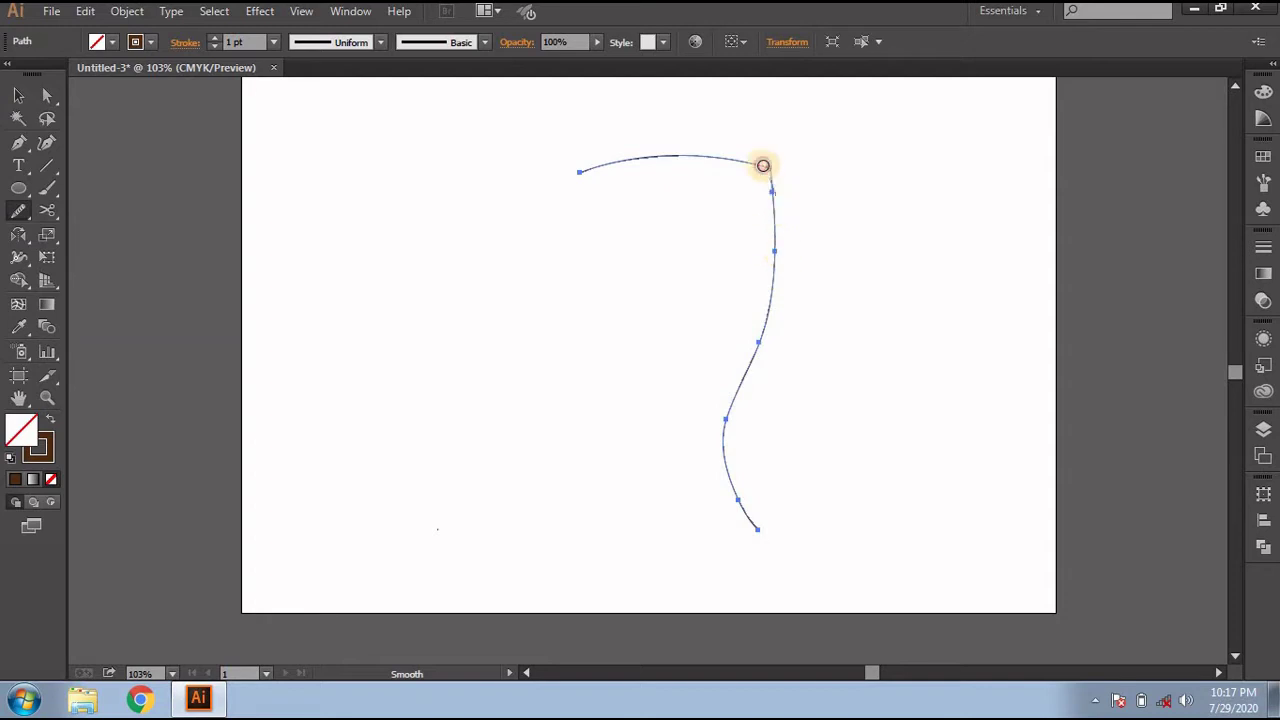
pyautogui.moveTo(763, 165)
pyautogui.mouseDown()
pyautogui.moveTo(772, 190)
pyautogui.moveTo(743, 174)
pyautogui.mouseUp()
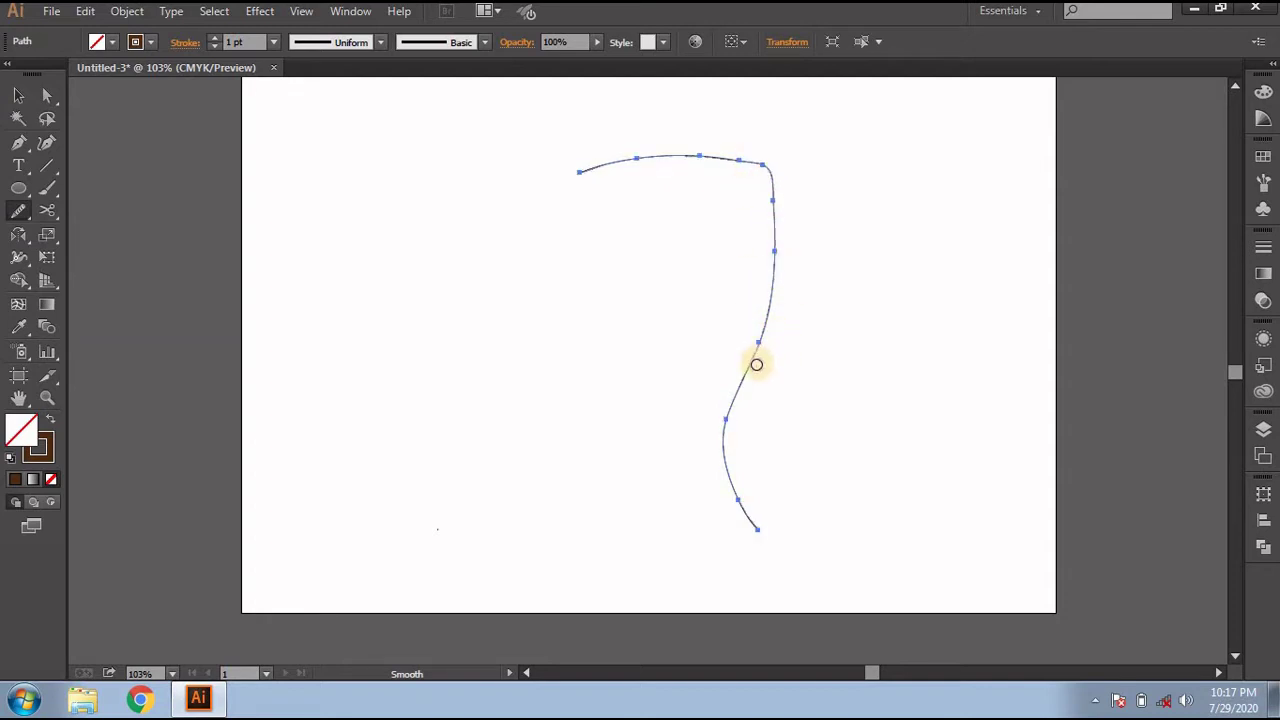
pyautogui.moveTo(754, 363); pyautogui.dragTo(740, 477)
pyautogui.click(748, 158)
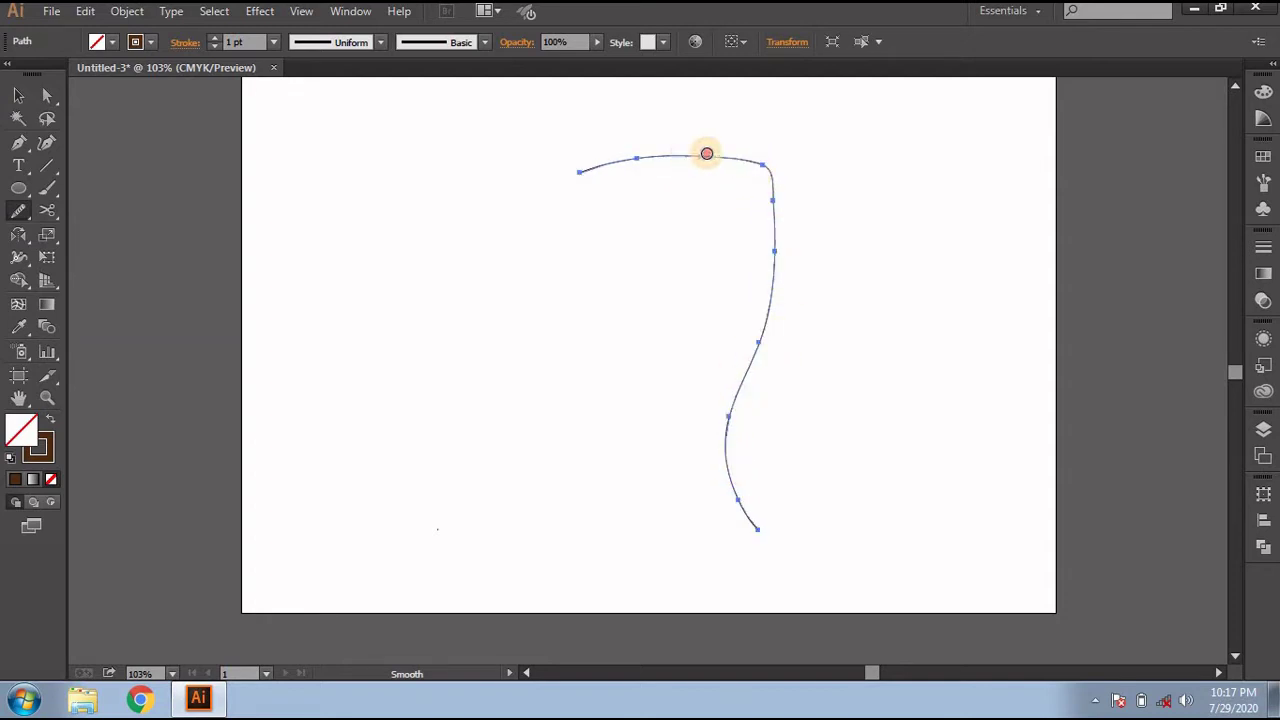
pyautogui.moveTo(706, 153); pyautogui.dragTo(777, 205)
pyautogui.moveTo(745, 390); pyautogui.dragTo(749, 491)
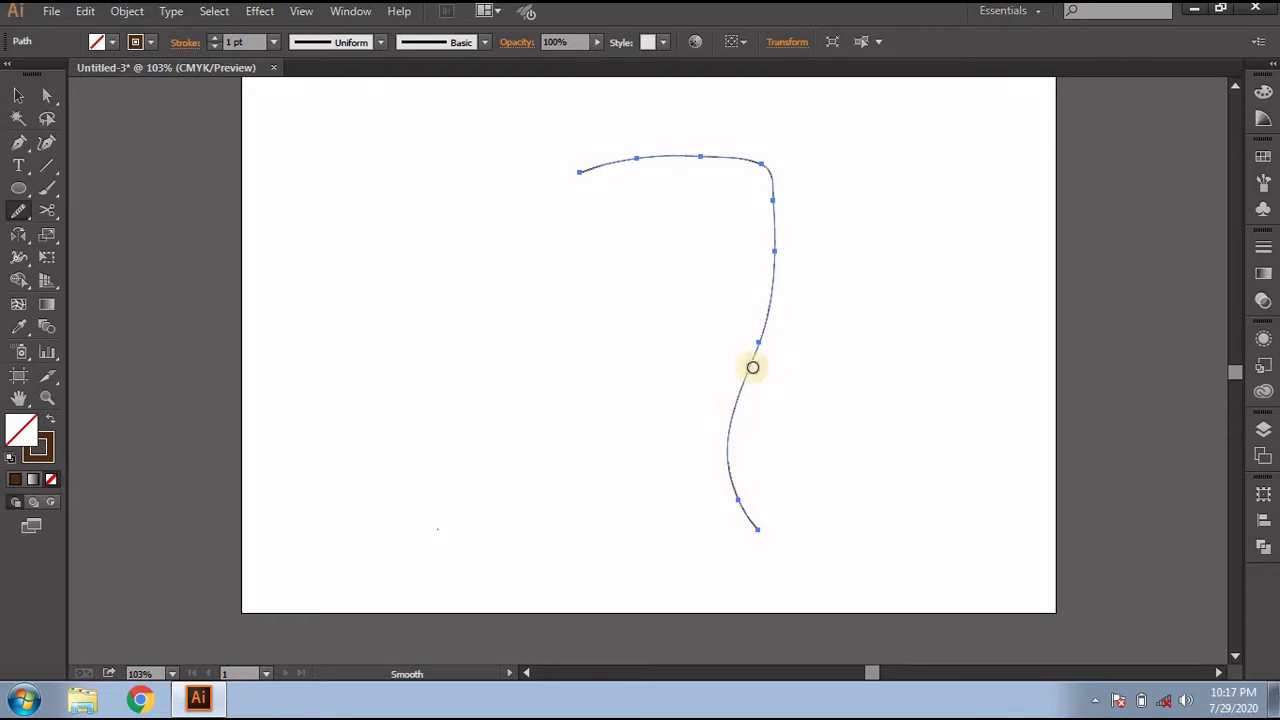
pyautogui.click(18, 96)
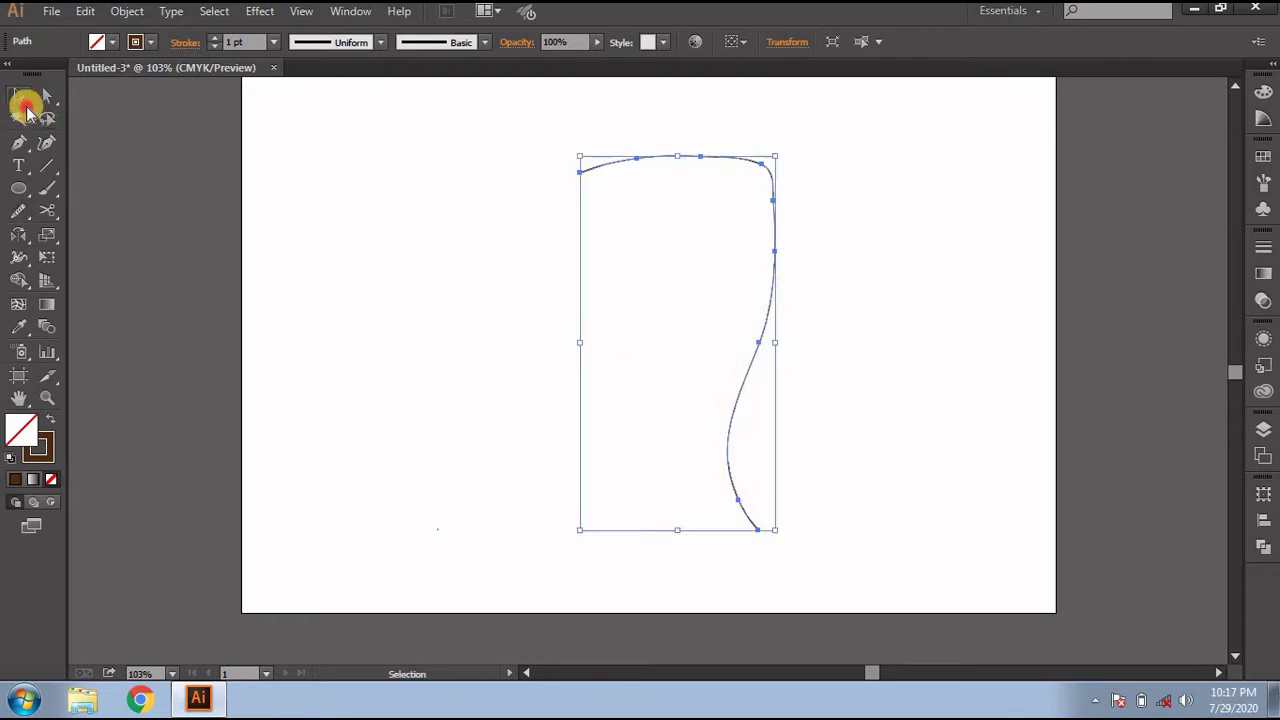
# Step: Reflect a vertical copy of the half-glass path and nudge it into place
pyautogui.keyDown('alt'); pyautogui.click(18, 234); pyautogui.keyUp('alt')
pyautogui.keyDown('alt'); pyautogui.click(676, 346); pyautogui.keyUp('alt')
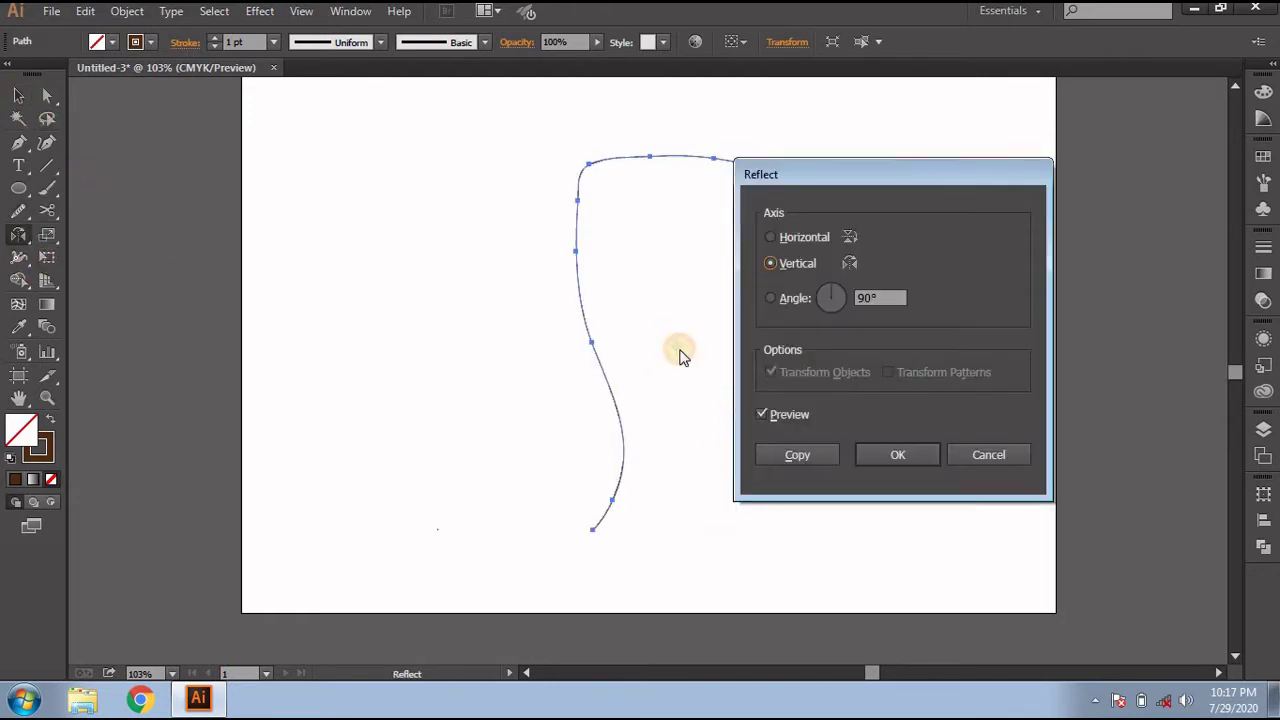
pyautogui.click(800, 457)
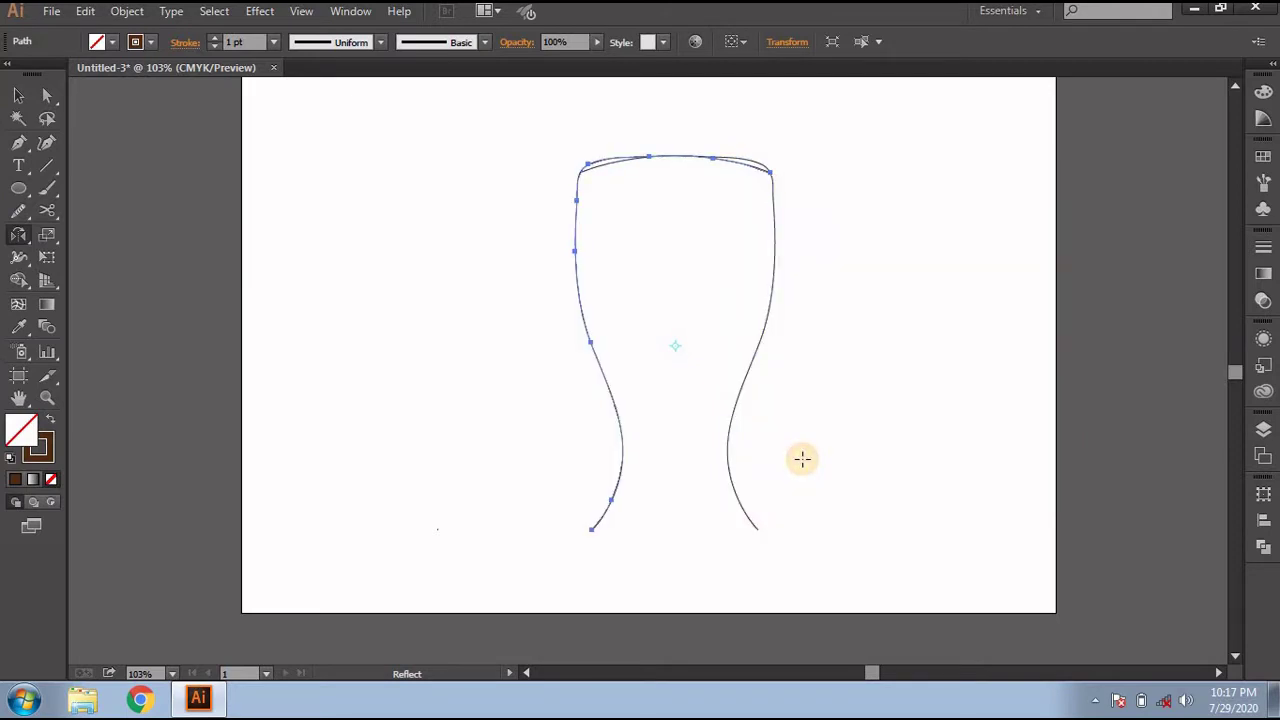
pyautogui.press('Left')
pyautogui.press('Left')
pyautogui.press('Left')
pyautogui.press('Left')
pyautogui.press('Left')
pyautogui.press('Left')
pyautogui.press('Left')
pyautogui.press('Left')
pyautogui.press('Left')
pyautogui.press('Left')
pyautogui.press('Left')
pyautogui.press('Left')
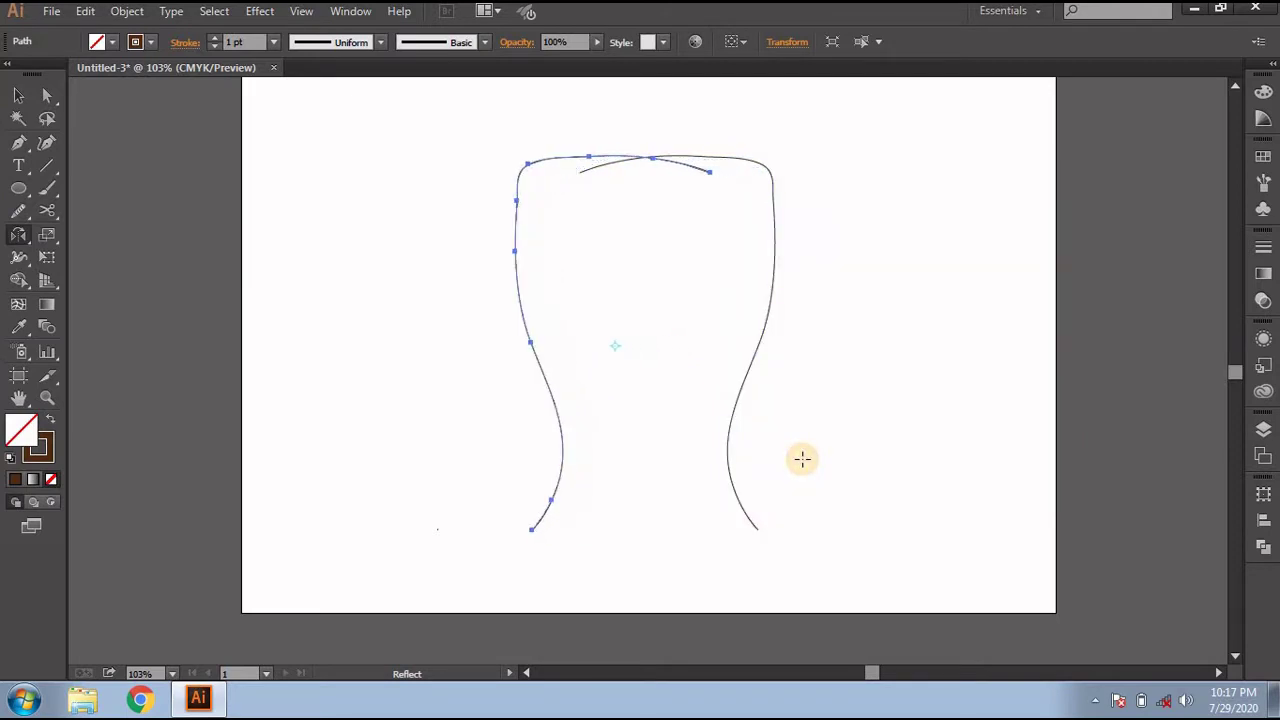
pyautogui.press('Right')
pyautogui.press('Right')
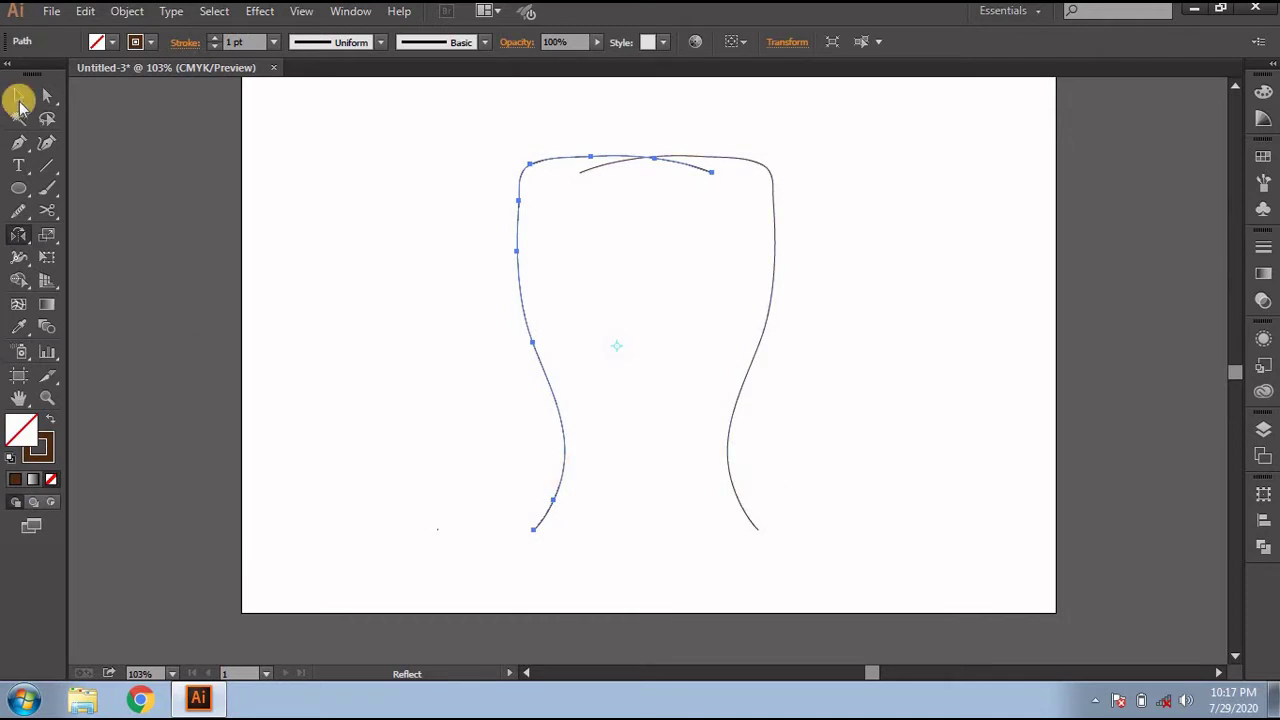
# Step: Select both halves and remove the overlapping rim segment with the Shape Builder
pyautogui.click(19, 99)
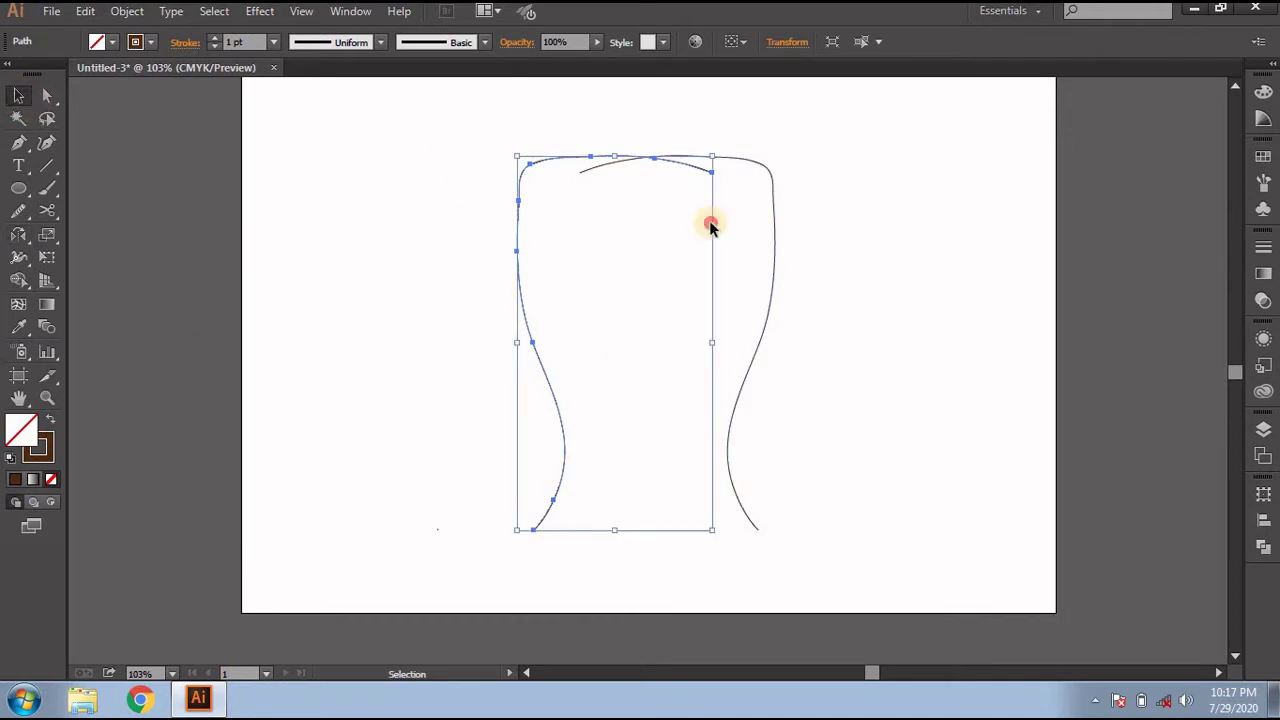
pyautogui.keyDown('shift'); pyautogui.click(774, 230); pyautogui.keyUp('shift')
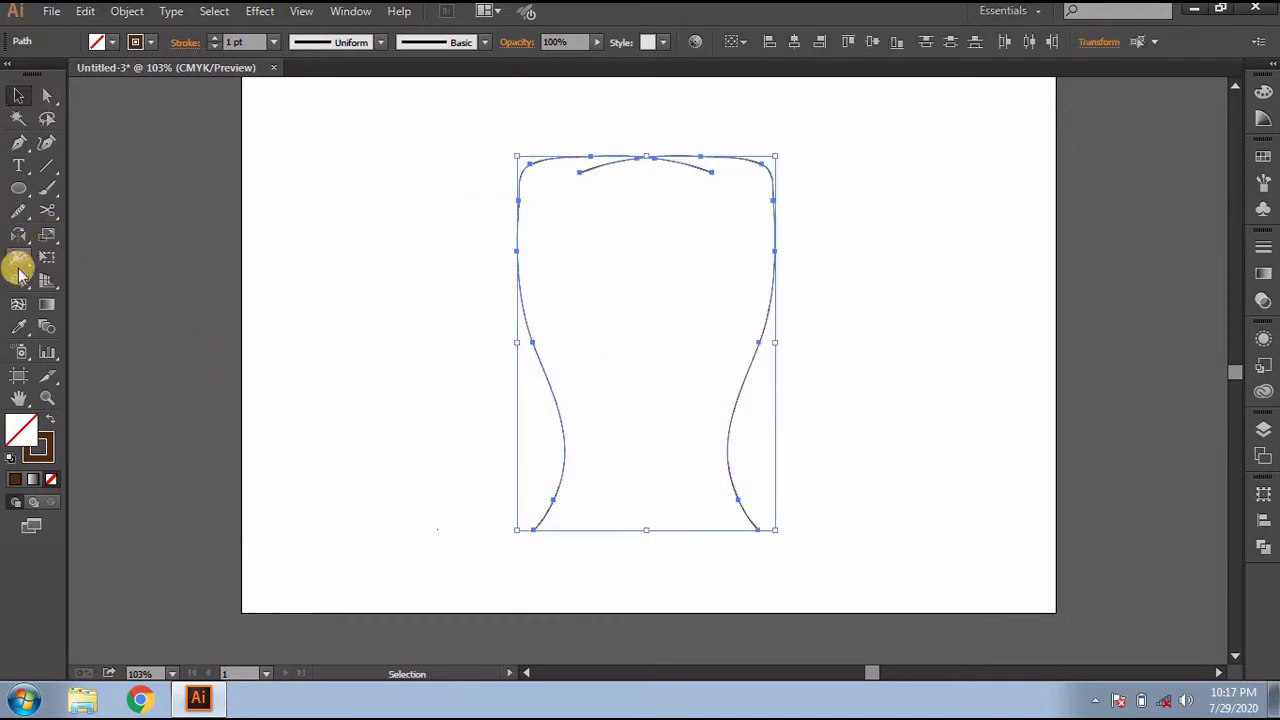
pyautogui.click(18, 281)
pyautogui.keyDown('alt'); pyautogui.click(598, 172); pyautogui.keyUp('alt')
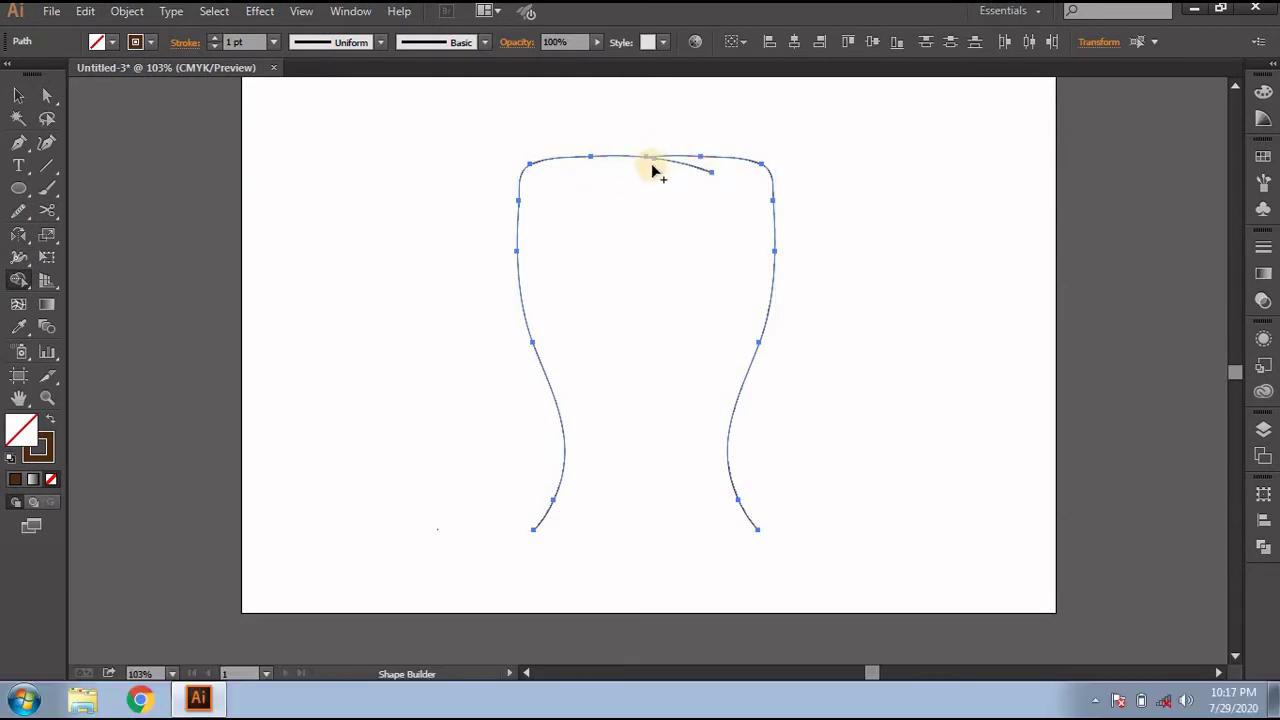
# Step: Draw a circle centred on the glass base and nudge it up three steps
pyautogui.click(18, 95)
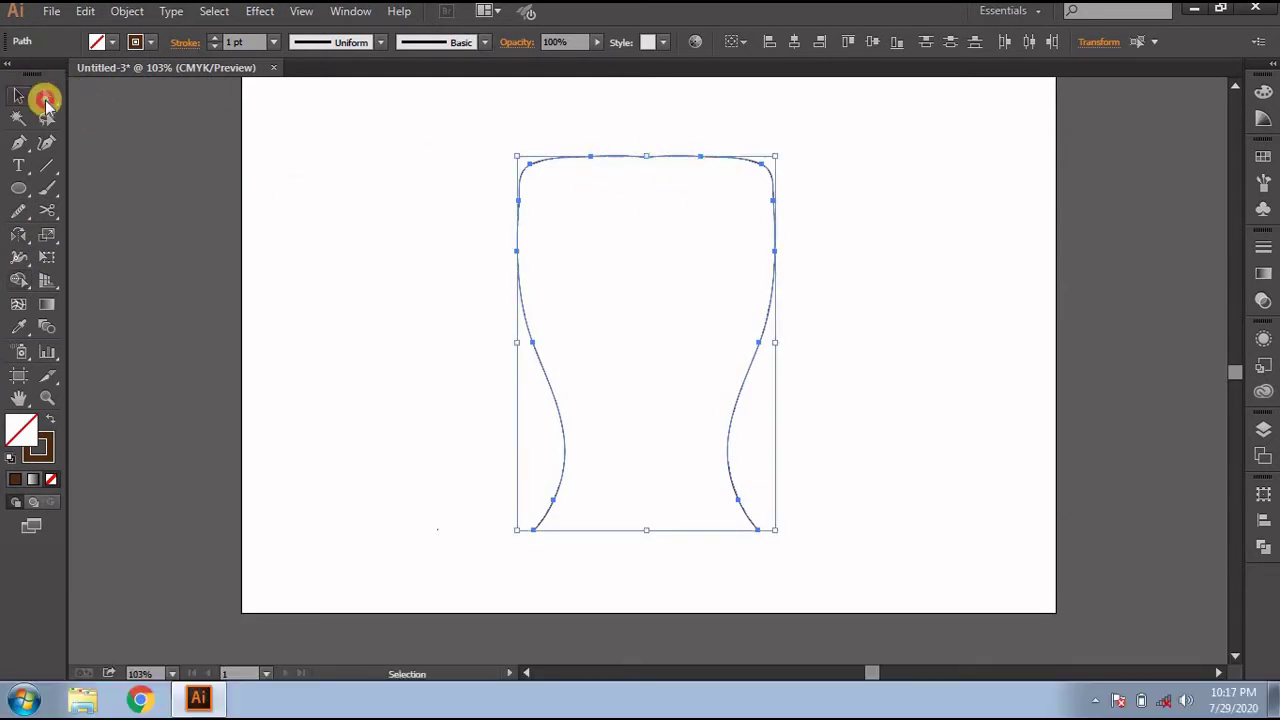
pyautogui.click(304, 189)
pyautogui.hscroll(1, 310, 204)
pyautogui.scroll(-1, 318, 206)
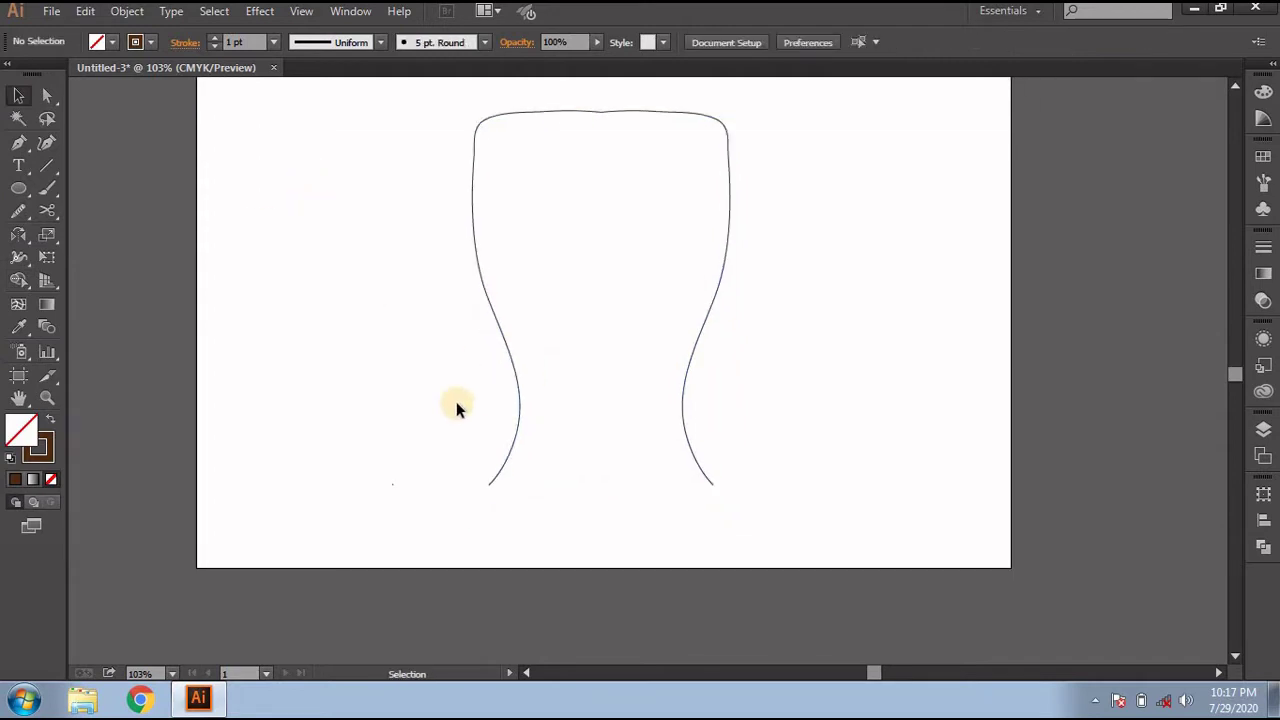
pyautogui.scroll(-1, 620, 445)
pyautogui.scroll(1, 663, 447)
pyautogui.scroll(1, 663, 445)
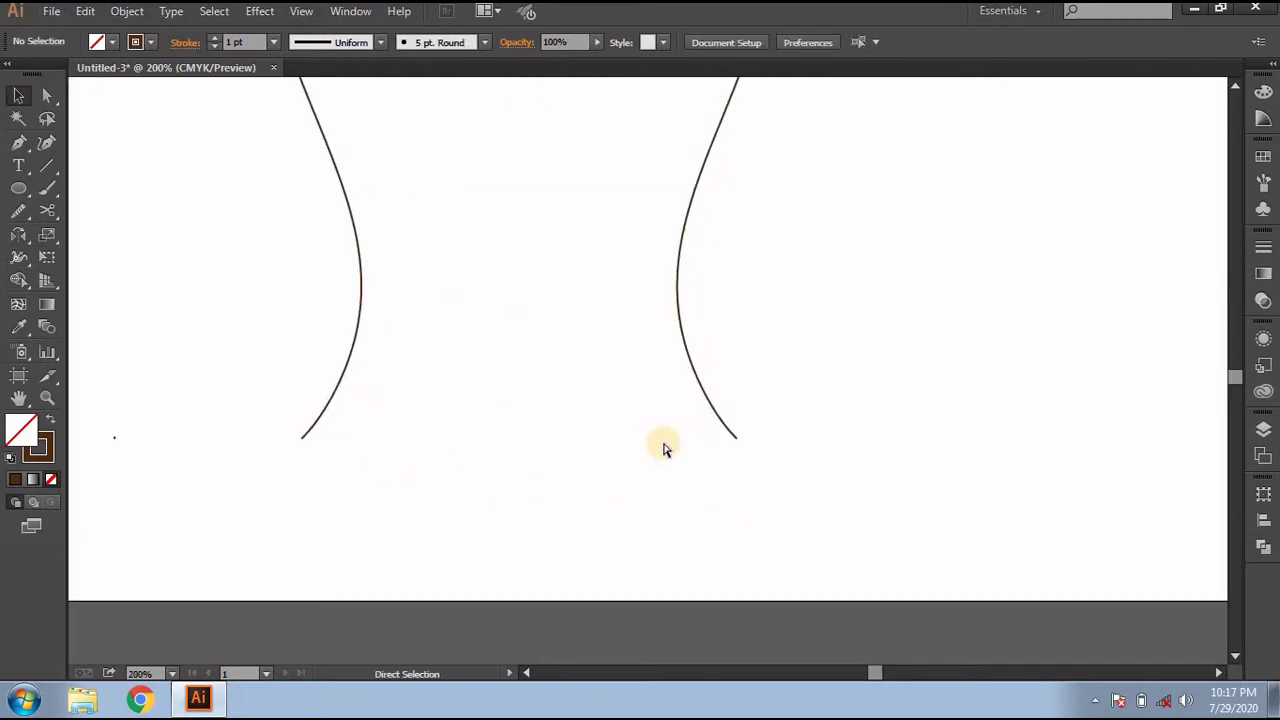
pyautogui.scroll(-1, 620, 440)
pyautogui.click(26, 200)
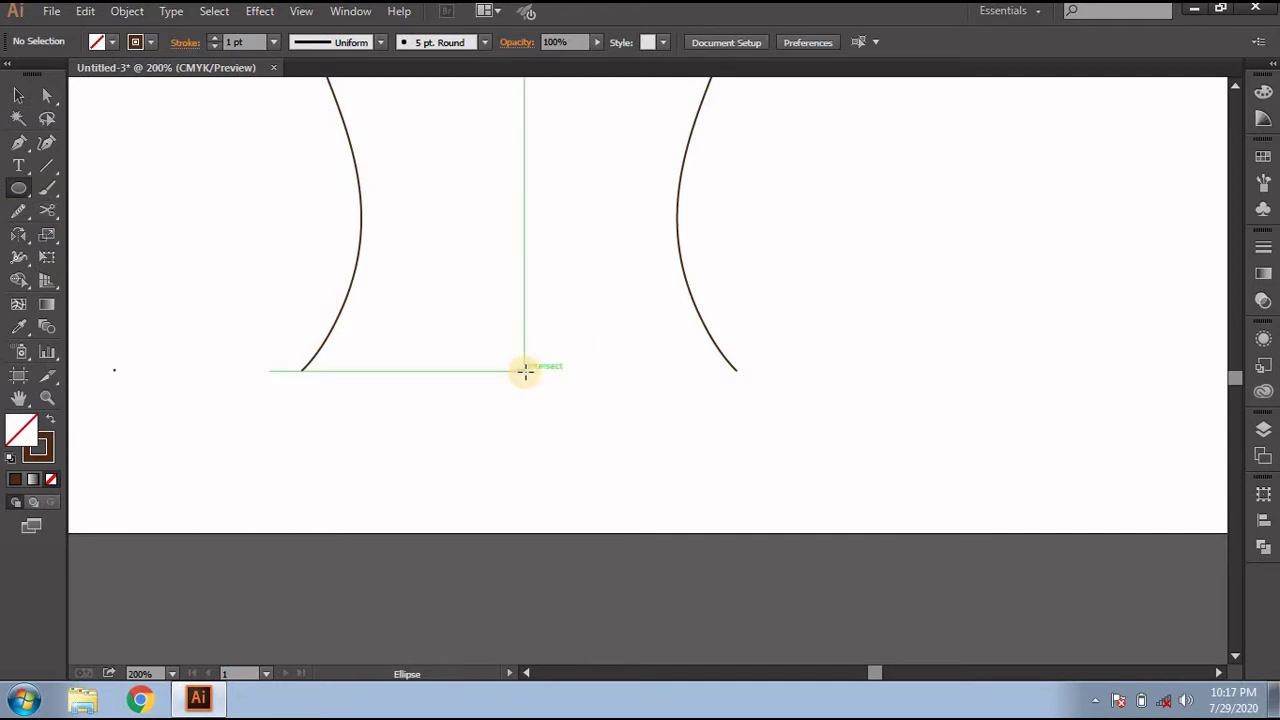
pyautogui.moveTo(525, 371); pyautogui.dragTo(744, 510)
pyautogui.press('Up')
pyautogui.press('Up')
pyautogui.press('Up')
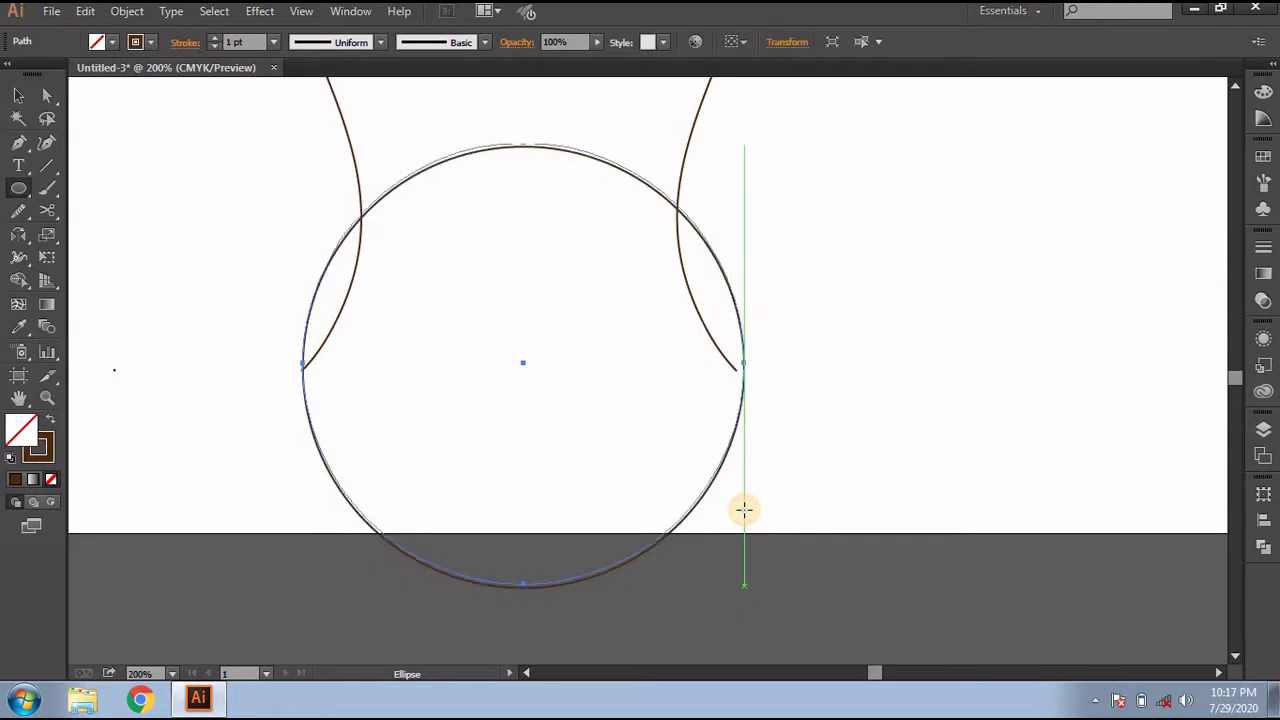
pyautogui.press('Up')
pyautogui.press('Up')
pyautogui.press('Up')
pyautogui.press('Up')
pyautogui.press('Up')
pyautogui.press('Up')
pyautogui.press('Up')
pyautogui.press('Up')
pyautogui.press('Up')
pyautogui.press('Up')
pyautogui.press('Up')
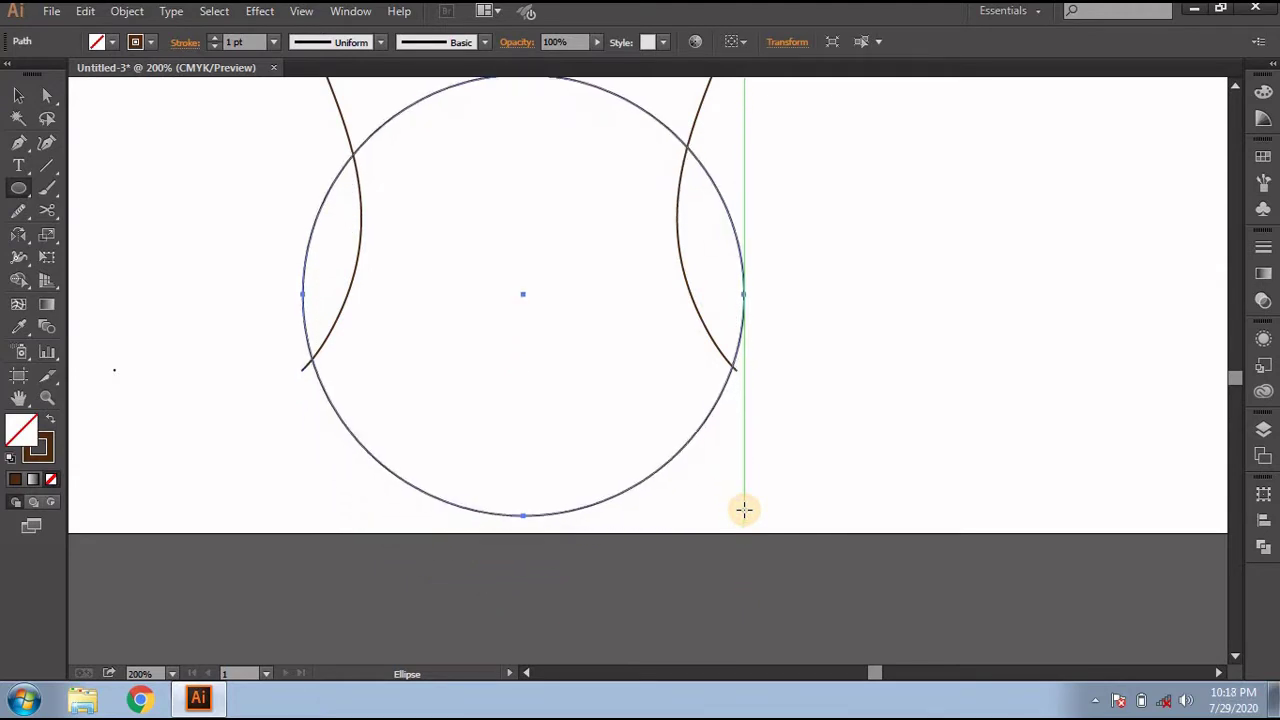
pyautogui.press('Up')
pyautogui.press('Up')
pyautogui.press('Up')
pyautogui.press('Up')
pyautogui.press('Up')
pyautogui.press('Up')
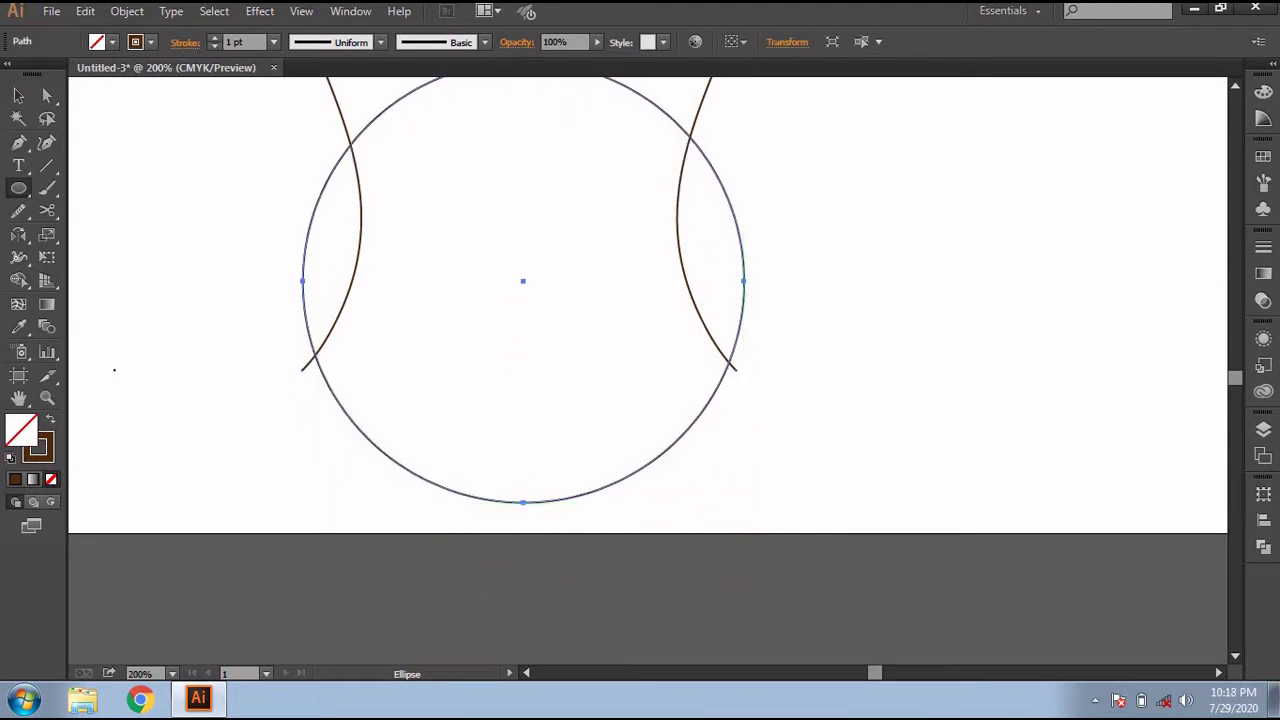
# Step: Push the circle's left and right anchors outward two nudges each
pyautogui.click(38, 93)
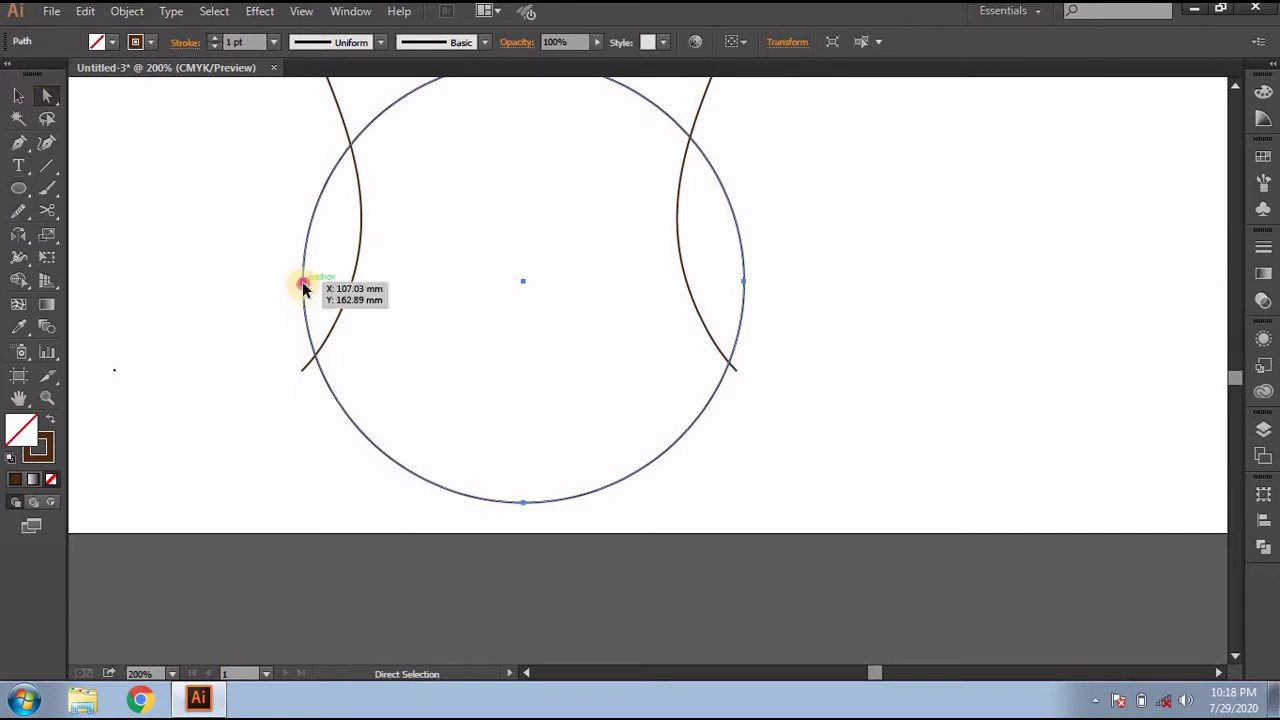
pyautogui.click(303, 282)
pyautogui.press('Left')
pyautogui.press('Left')
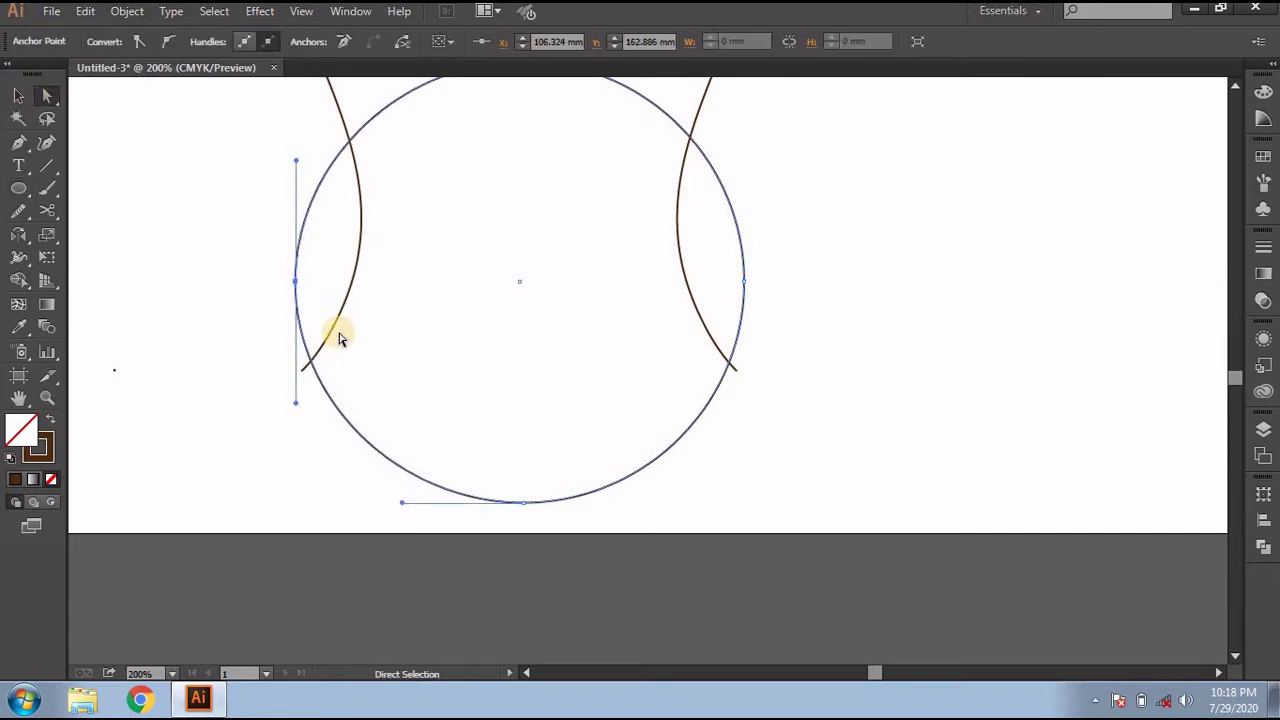
pyautogui.press('Left')
pyautogui.press('Left')
pyautogui.press('Left')
pyautogui.press('Left')
pyautogui.press('Left')
pyautogui.press('Left')
pyautogui.press('Left')
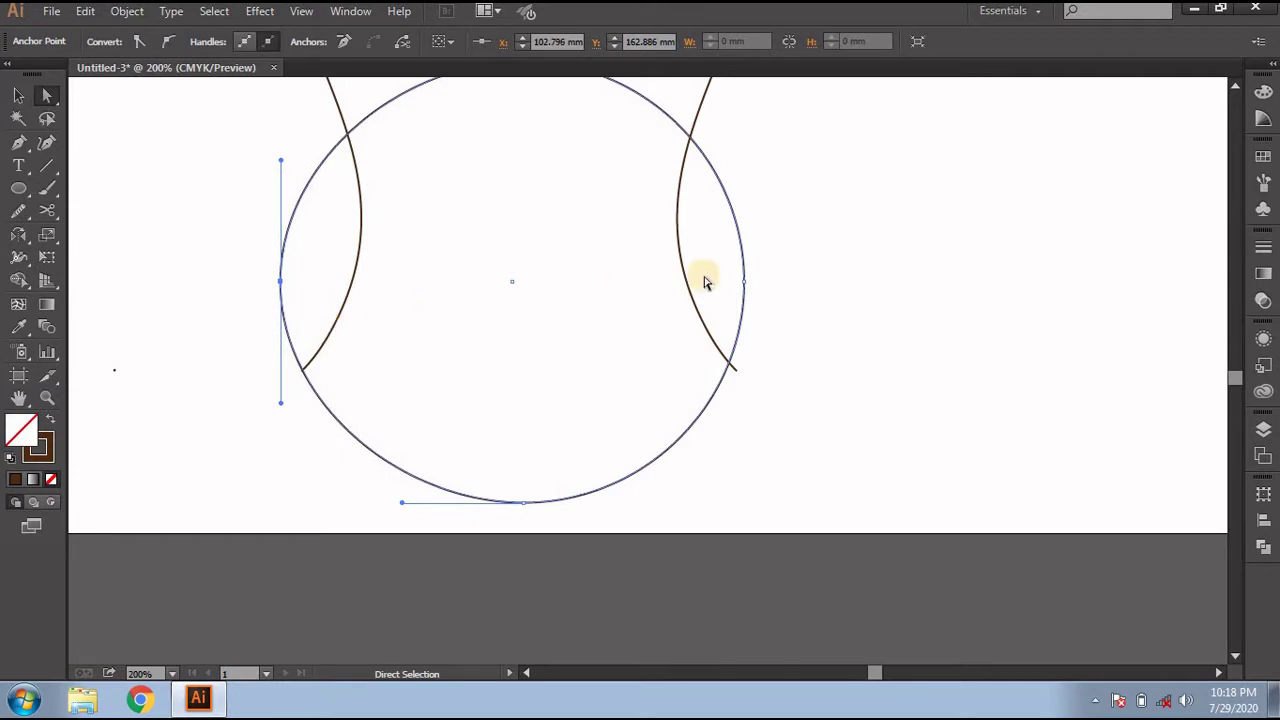
pyautogui.click(744, 282)
pyautogui.press('Right')
pyautogui.press('Right')
pyautogui.press('Right')
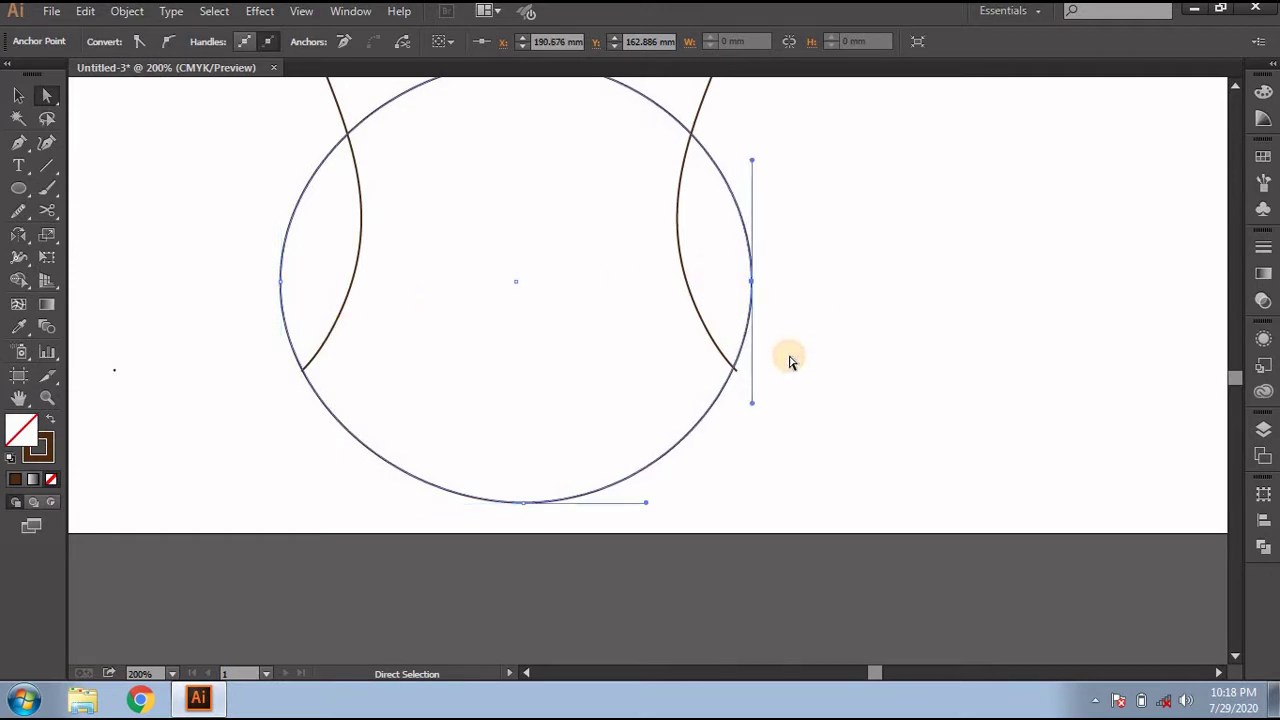
pyautogui.press('Right')
pyautogui.press('Right')
pyautogui.press('Right')
pyautogui.press('Right')
pyautogui.press('Right')
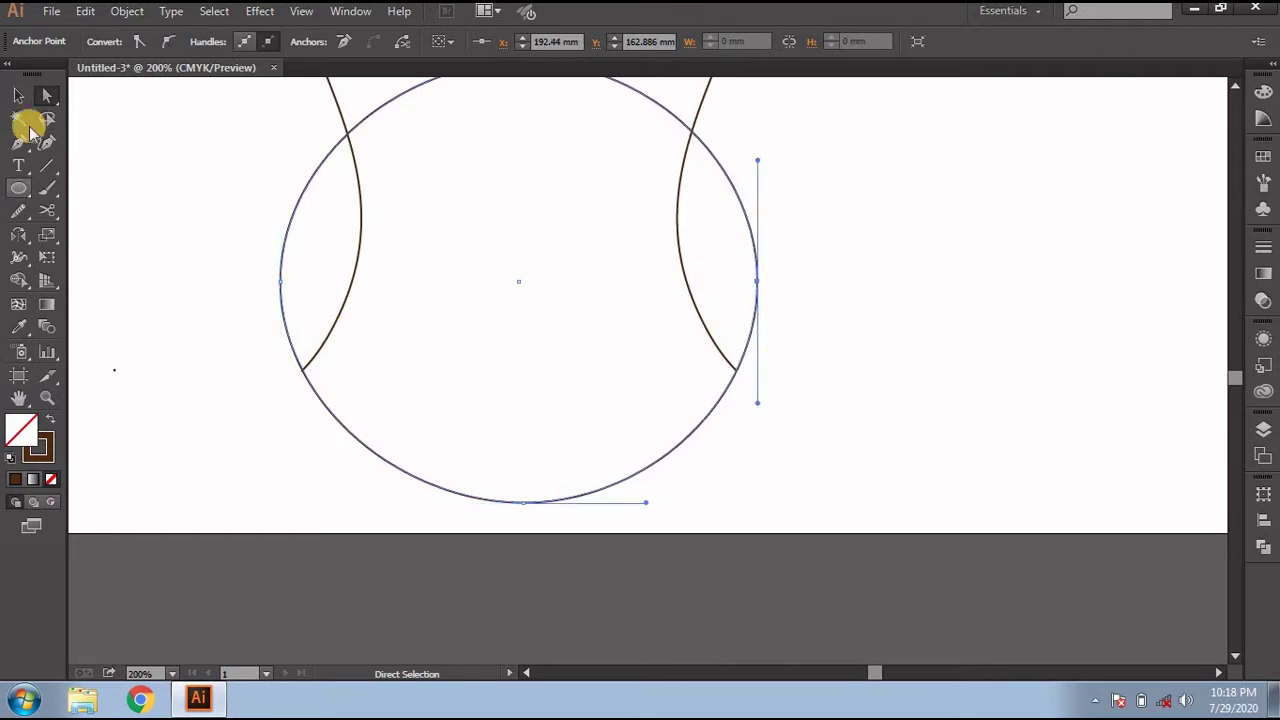
# Step: Nudge the right anchor up and back down, then deselect and zoom out
pyautogui.click(18, 95)
pyautogui.press('Up')
pyautogui.press('Up')
pyautogui.press('Up')
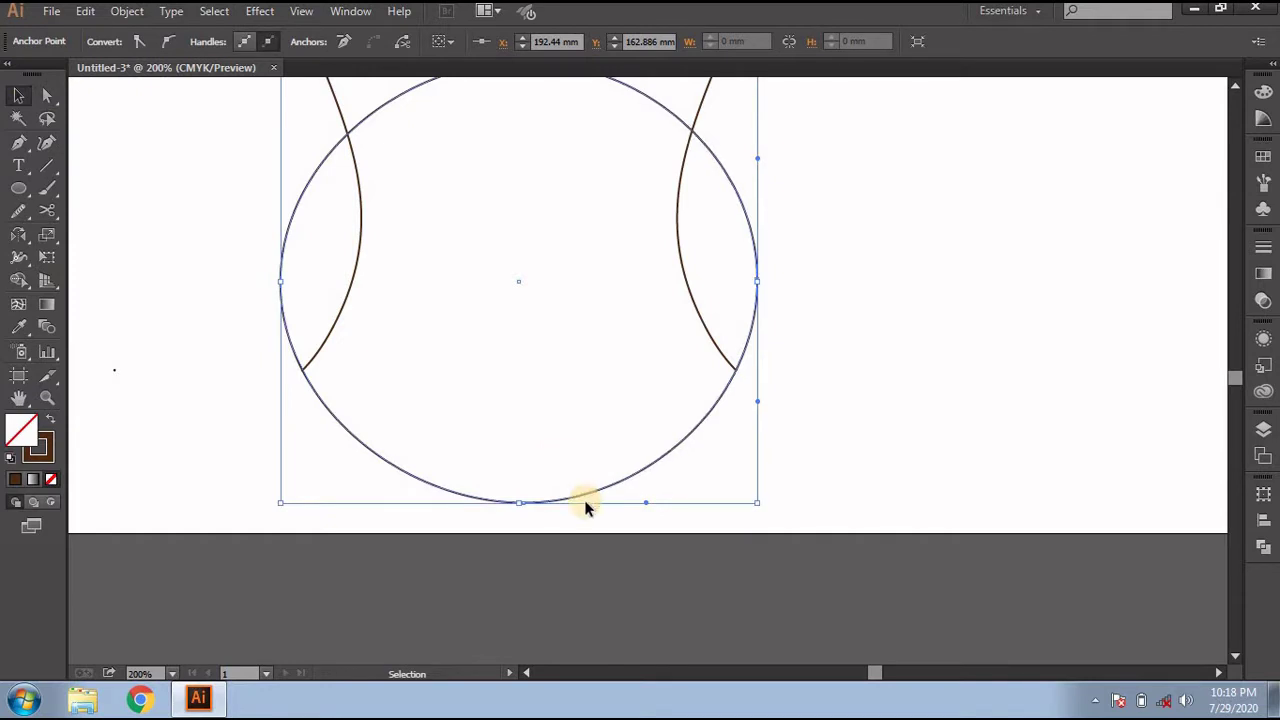
pyautogui.press('Up')
pyautogui.press('Up')
pyautogui.press('Up')
pyautogui.press('Up')
pyautogui.press('Up')
pyautogui.press('Up')
pyautogui.press('a')
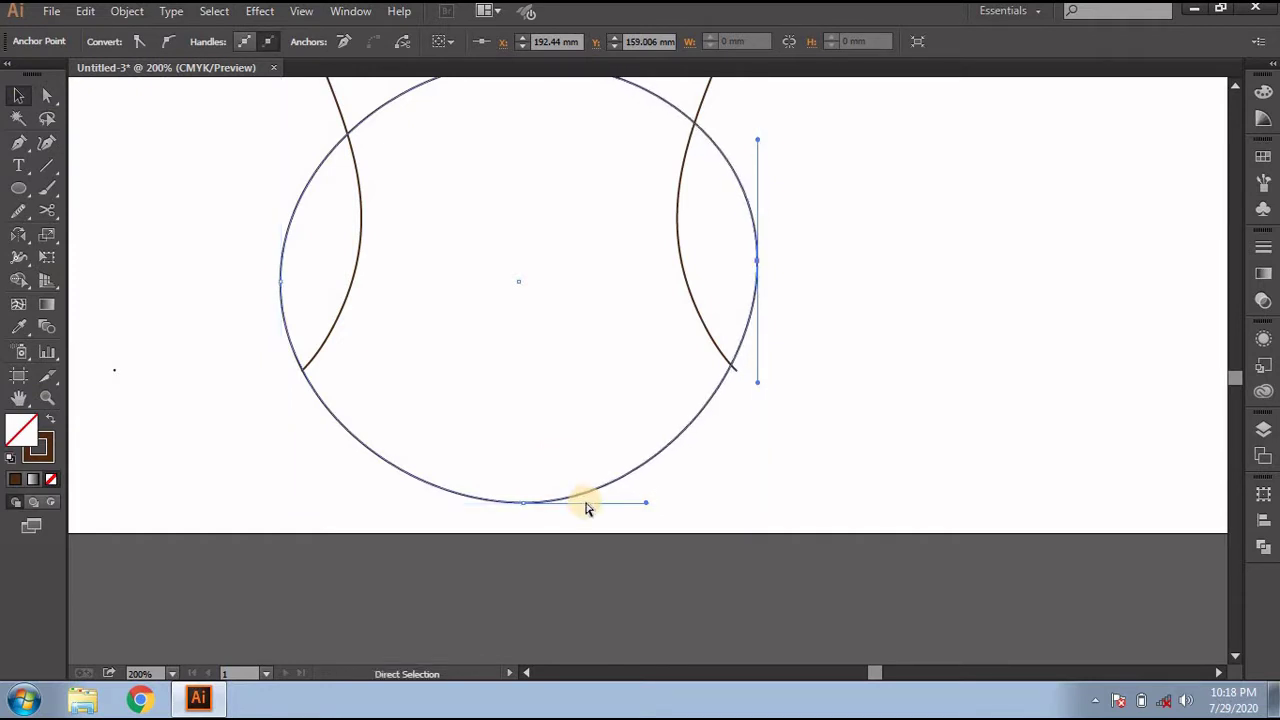
pyautogui.press('Down')
pyautogui.press('Down')
pyautogui.press('Down')
pyautogui.press('Down')
pyautogui.press('Down')
pyautogui.press('Down')
pyautogui.press('Down')
pyautogui.press('Down')
pyautogui.press('Down')
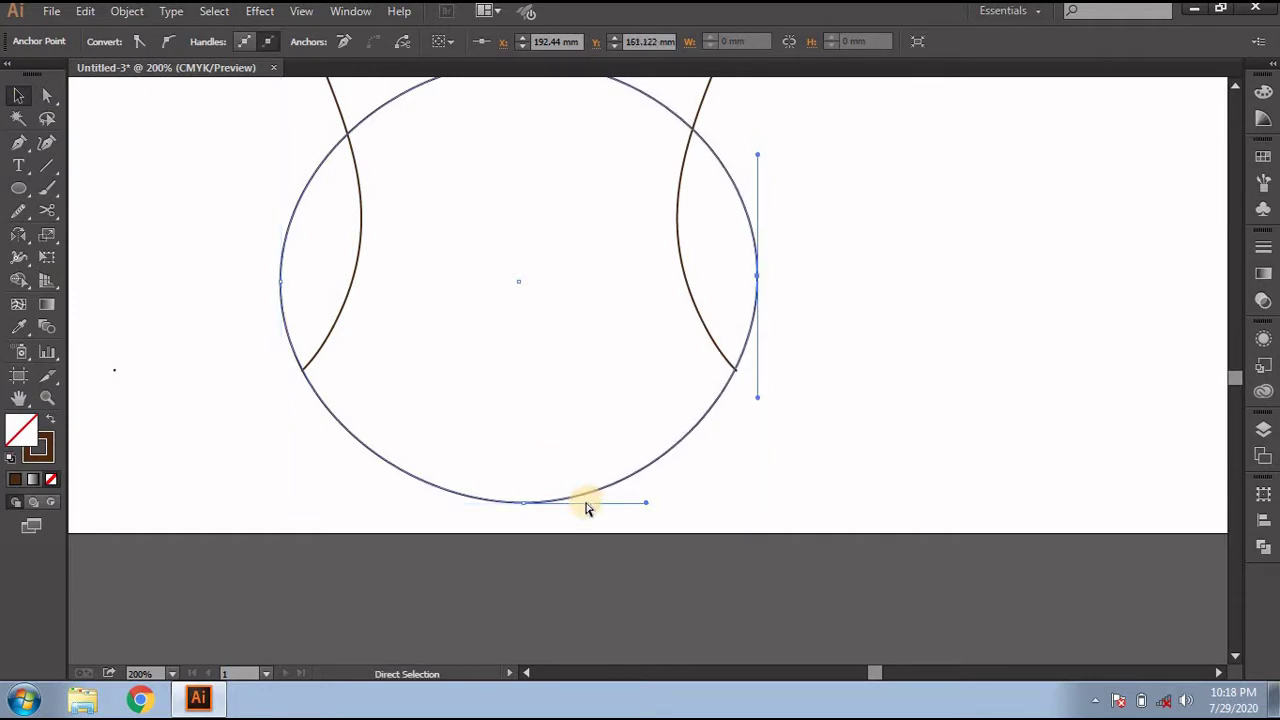
pyautogui.press('Down')
pyautogui.press('Down')
pyautogui.press('v')
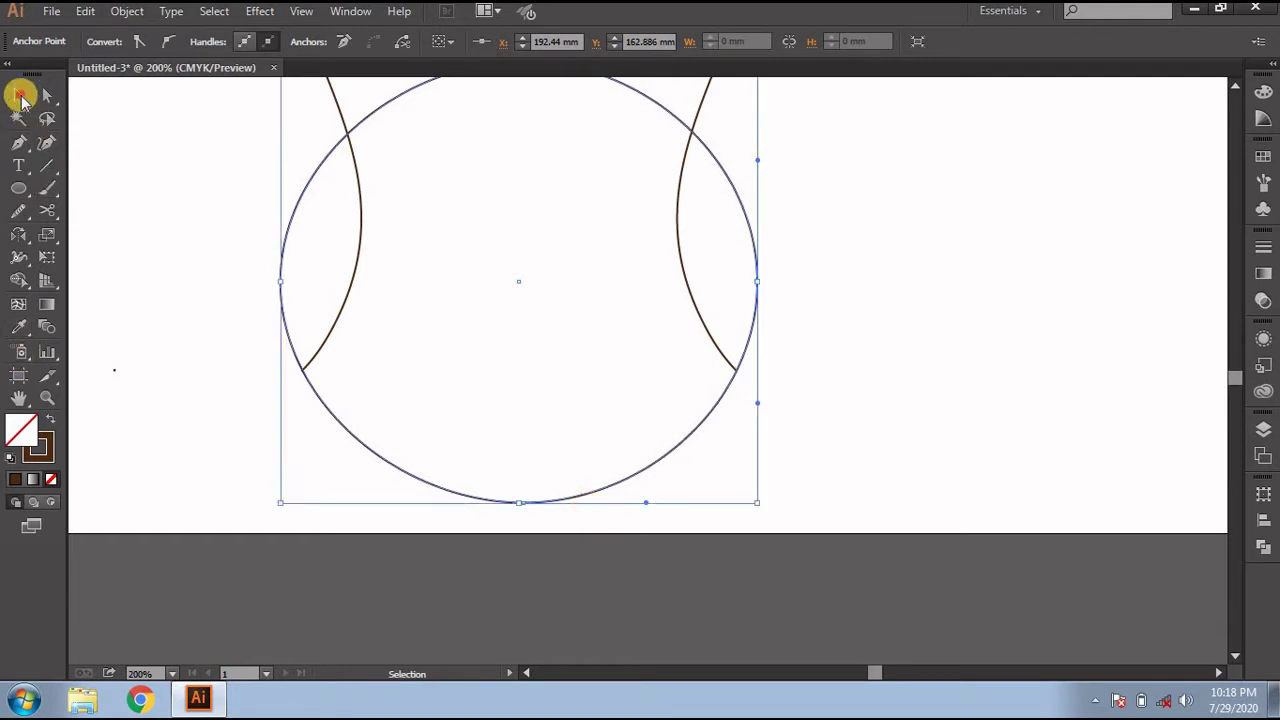
pyautogui.click(163, 146)
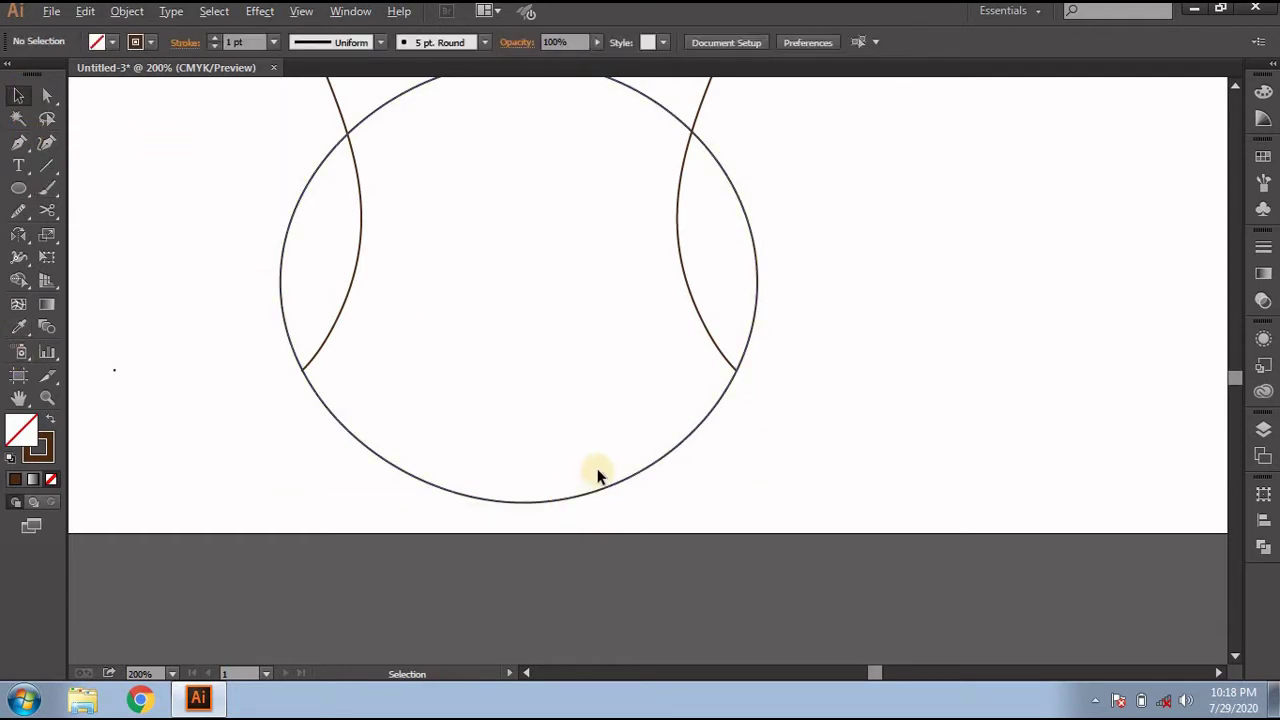
pyautogui.hotkey('ctrl', '-')
pyautogui.hotkey('ctrl', '-')
# Step: Raise the lower circle about 6 mm
pyautogui.scroll(1, 557, 451)
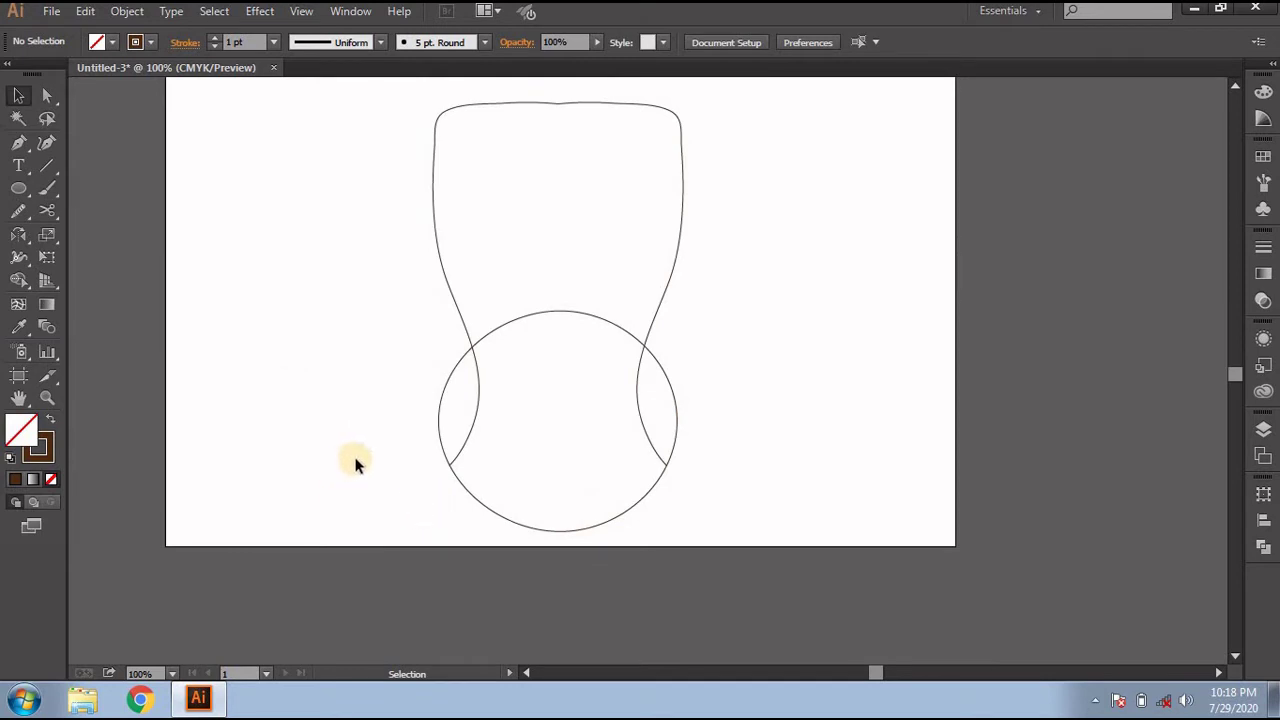
pyautogui.moveTo(557, 318); pyautogui.dragTo(557, 290)
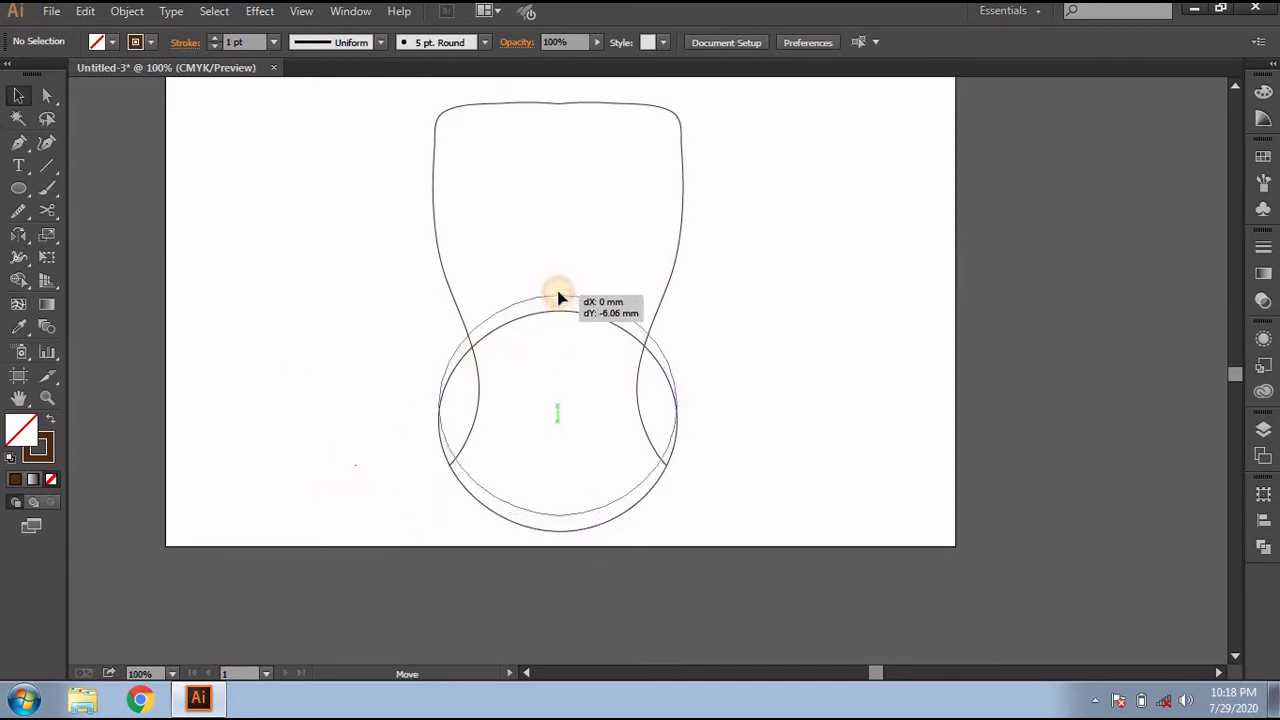
pyautogui.scroll(2, 580, 380)
pyautogui.scroll(-1, 579, 374)
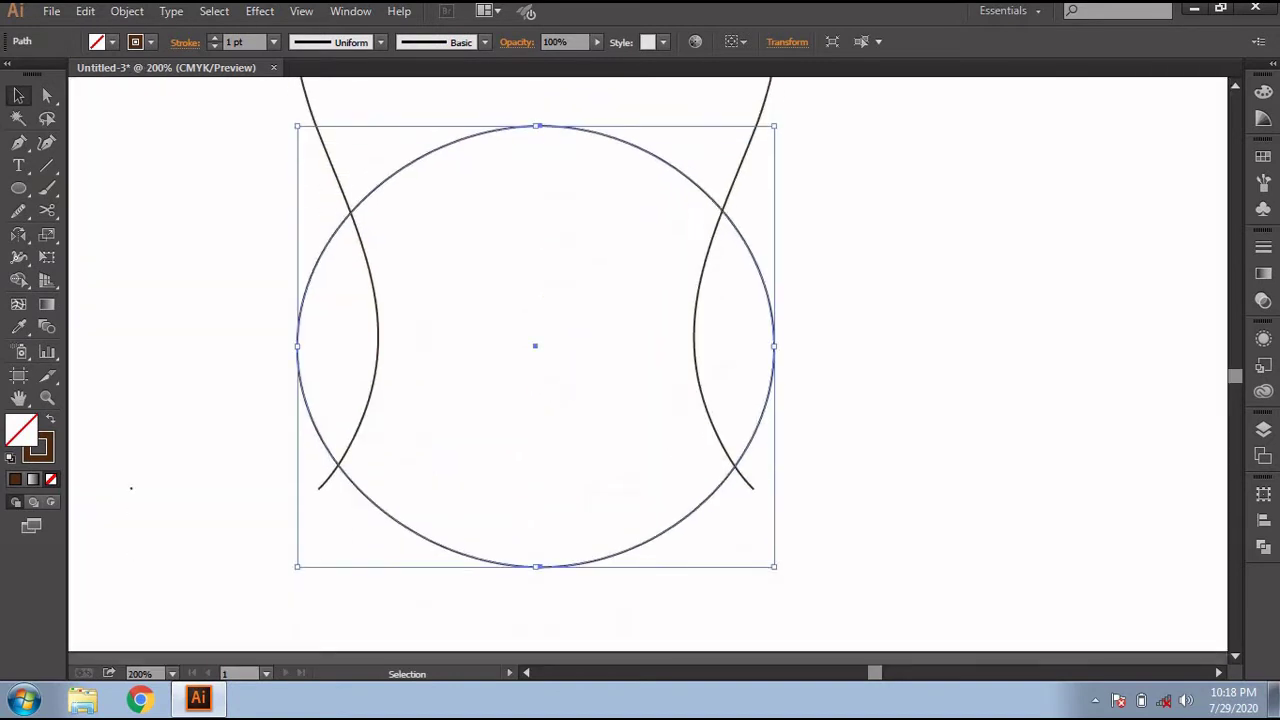
# Step: Stretch the circle into a wide ellipse by moving its left and right anchors outward
pyautogui.click(46, 95)
pyautogui.moveTo(297, 350); pyautogui.dragTo(289, 350)
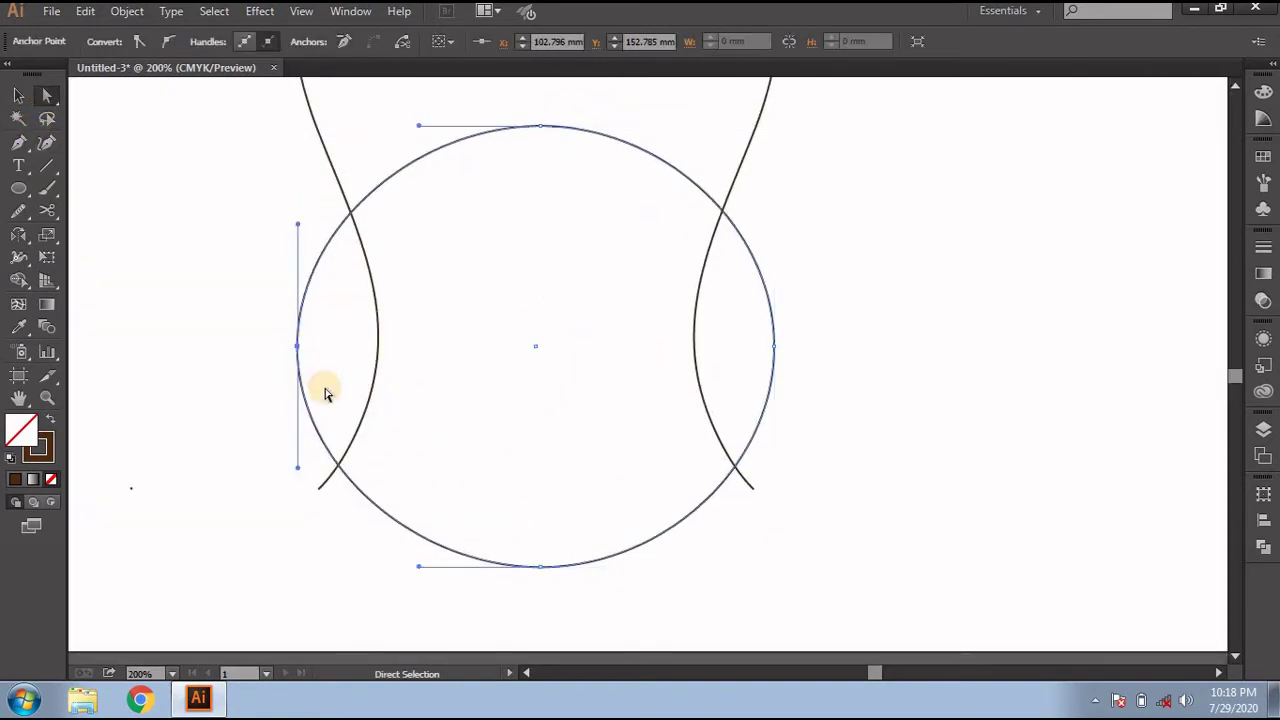
pyautogui.press('Left')
pyautogui.press('Left')
pyautogui.press('Left')
pyautogui.press('Left')
pyautogui.press('Left')
pyautogui.press('Left')
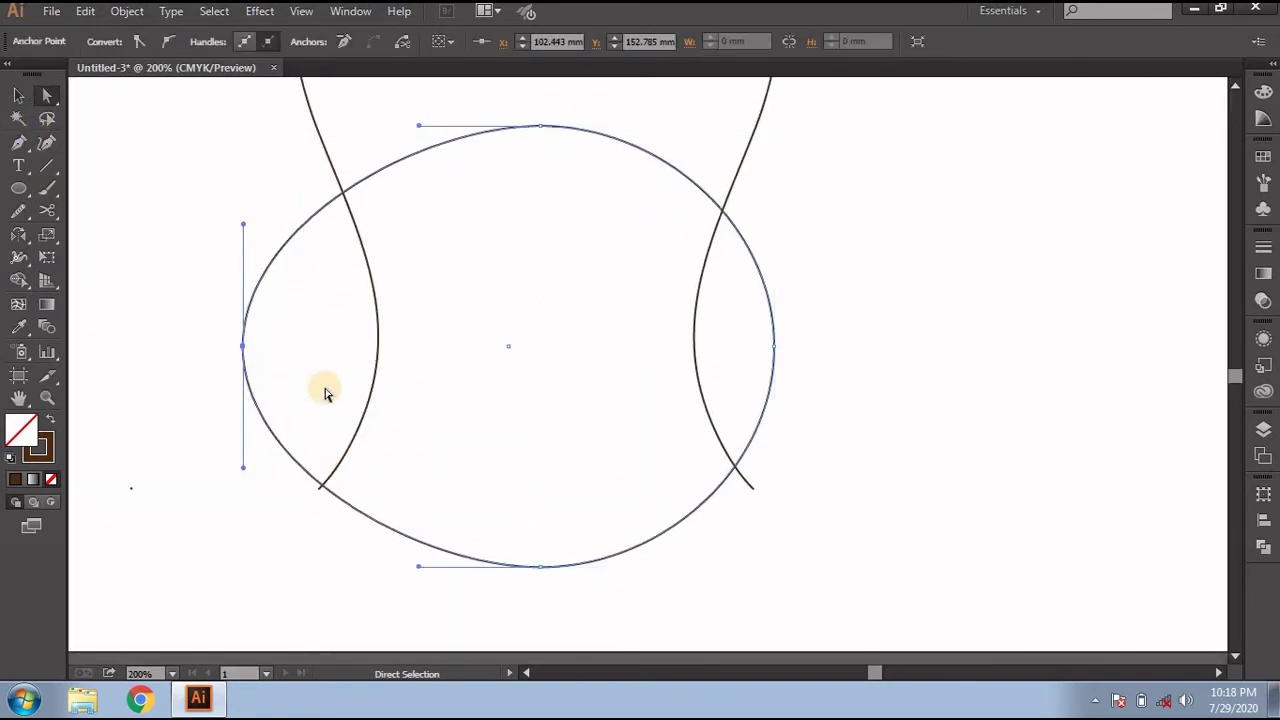
pyautogui.press('Left')
pyautogui.press('Left')
pyautogui.press('Left')
pyautogui.press('Left')
pyautogui.press('Left')
pyautogui.press('Left')
pyautogui.press('Right')
pyautogui.press('Right')
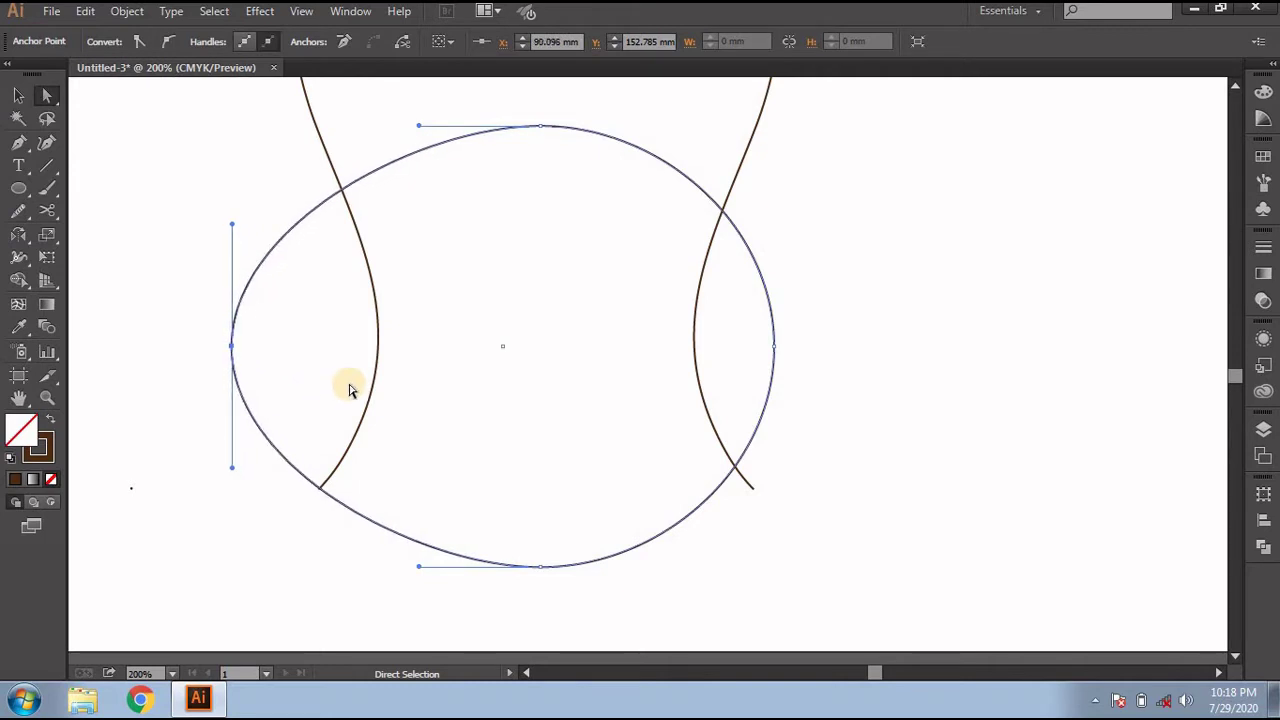
pyautogui.press('Right')
pyautogui.click(773, 346)
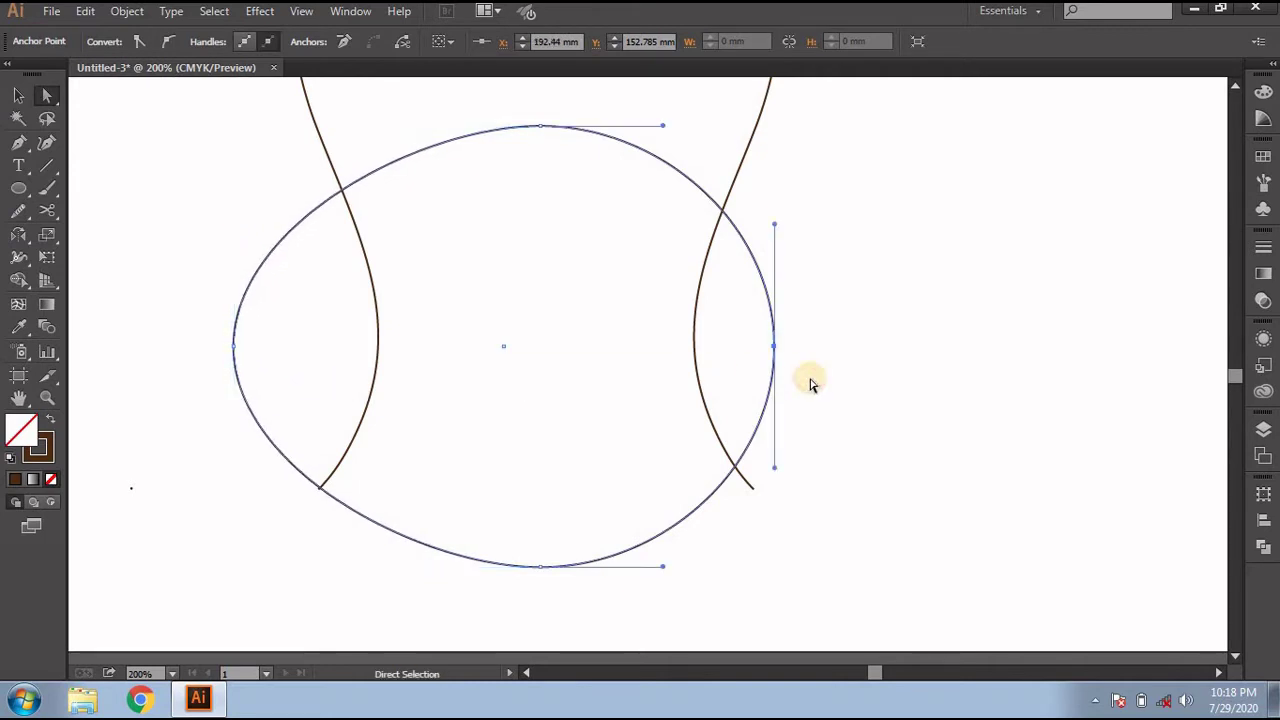
pyautogui.press('Right')
pyautogui.press('Right')
pyautogui.press('Right')
pyautogui.press('Right')
pyautogui.press('Right')
pyautogui.press('Right')
pyautogui.press('Right')
pyautogui.press('Right')
pyautogui.press('Right')
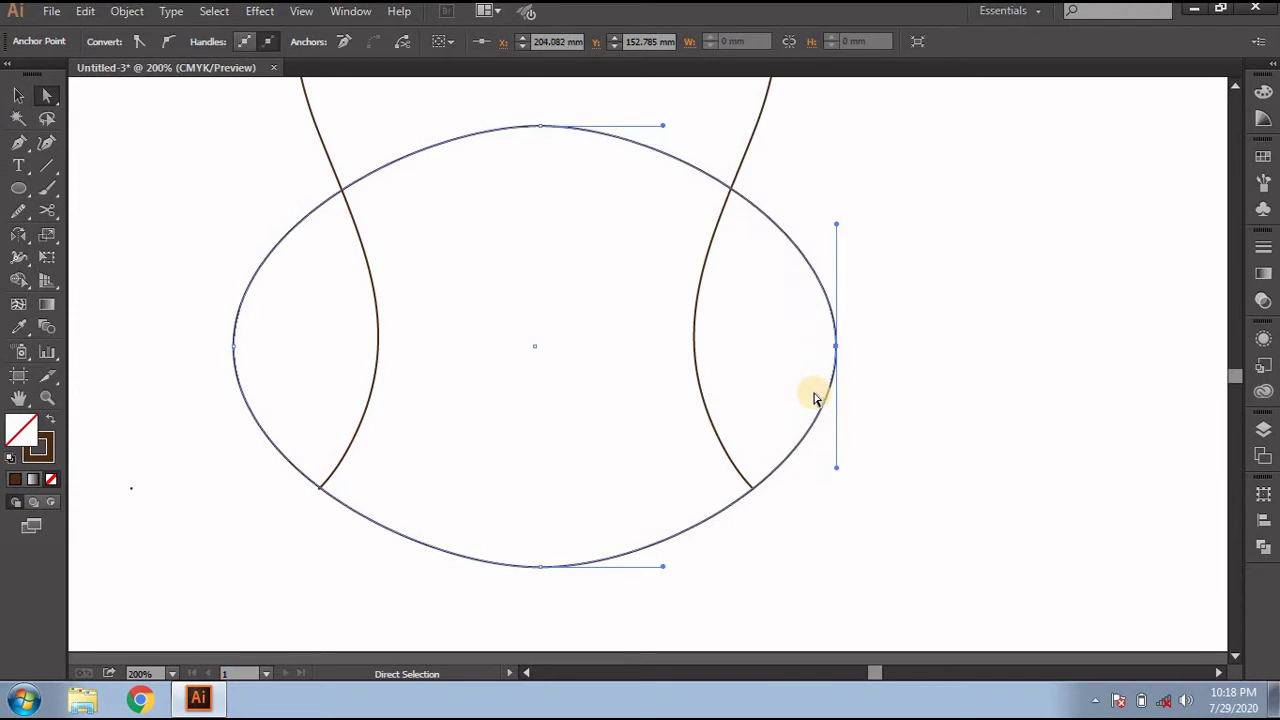
pyautogui.click(224, 445)
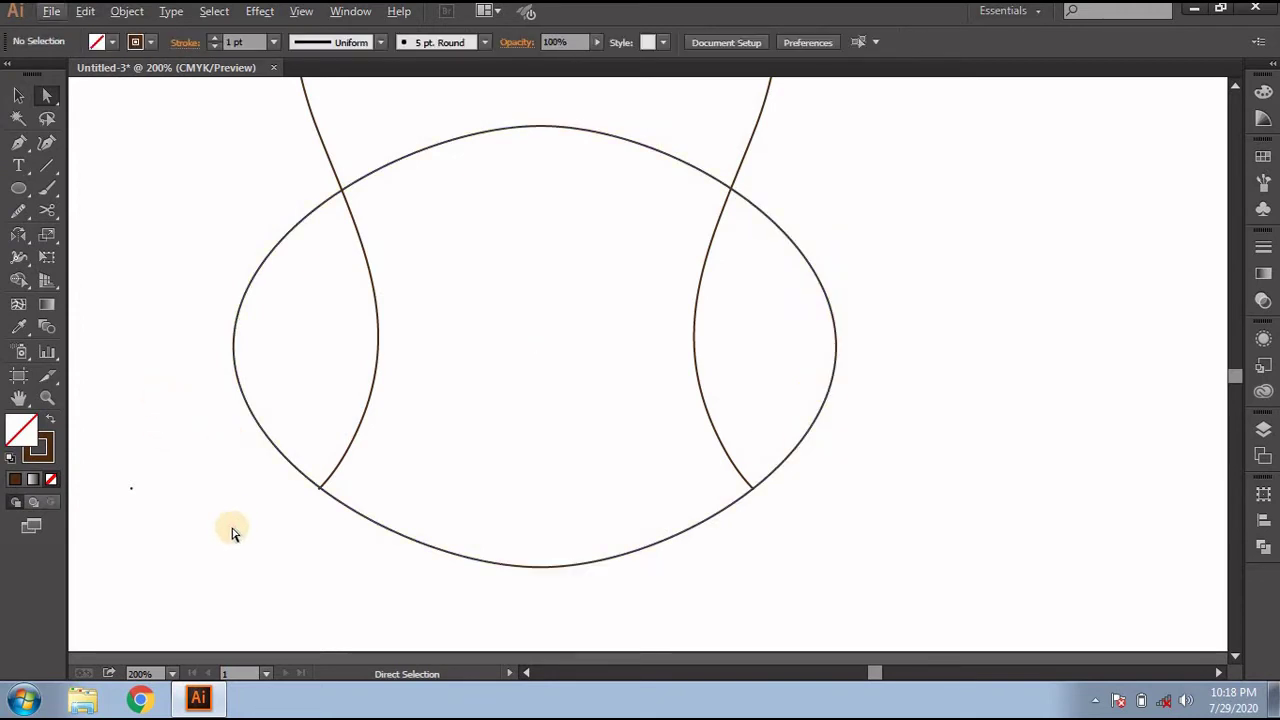
# Step: Select all the paths and delete the ellipse's two side slivers and top arc
pyautogui.moveTo(230, 527); pyautogui.dragTo(881, 300)
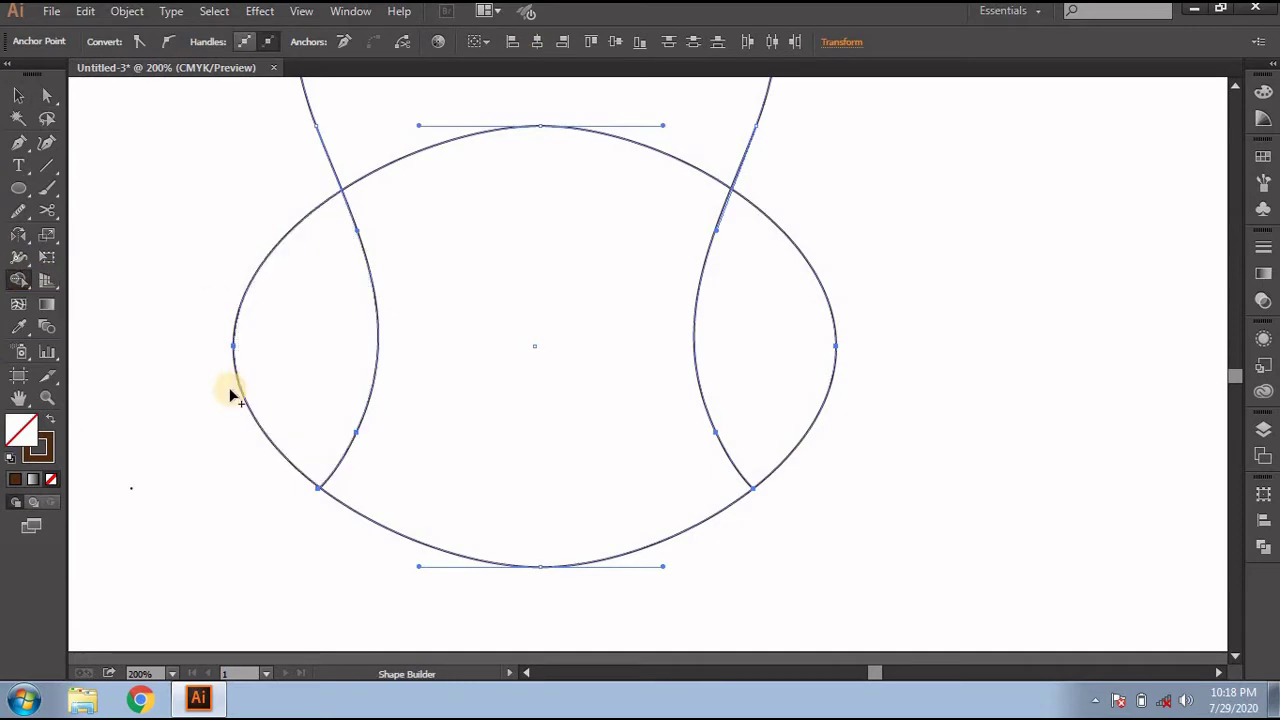
pyautogui.keyDown('alt'); pyautogui.click(280, 362); pyautogui.keyUp('alt')
pyautogui.keyDown('alt'); pyautogui.click(806, 357); pyautogui.keyUp('alt')
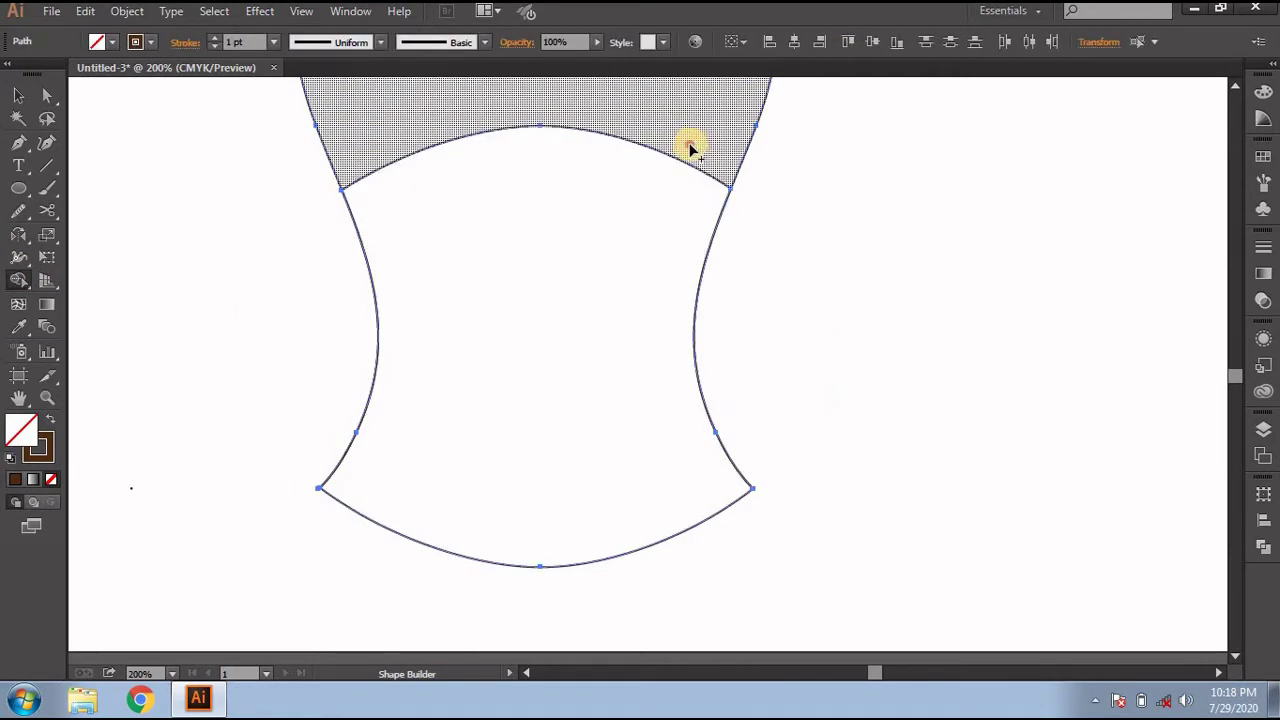
pyautogui.keyDown('alt'); pyautogui.click(689, 143); pyautogui.keyUp('alt')
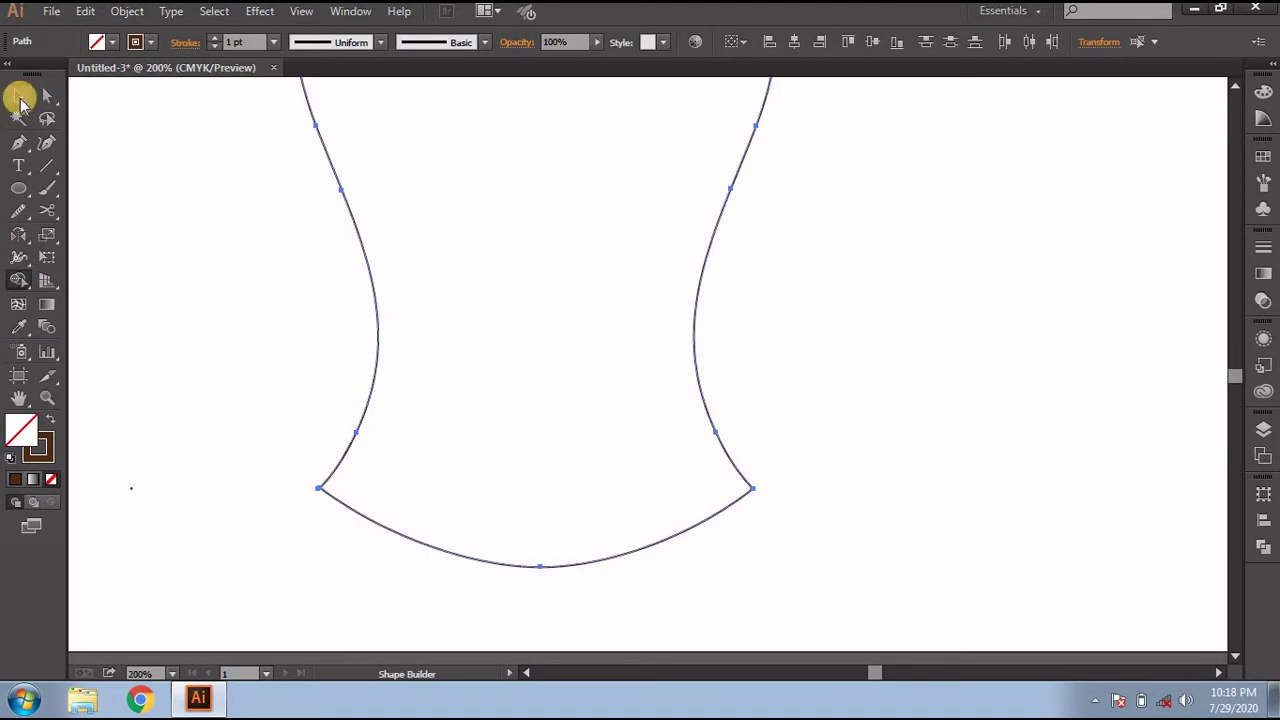
# Step: Round both bottom corner anchors of the glass to about 1.83 mm
pyautogui.click(46, 104)
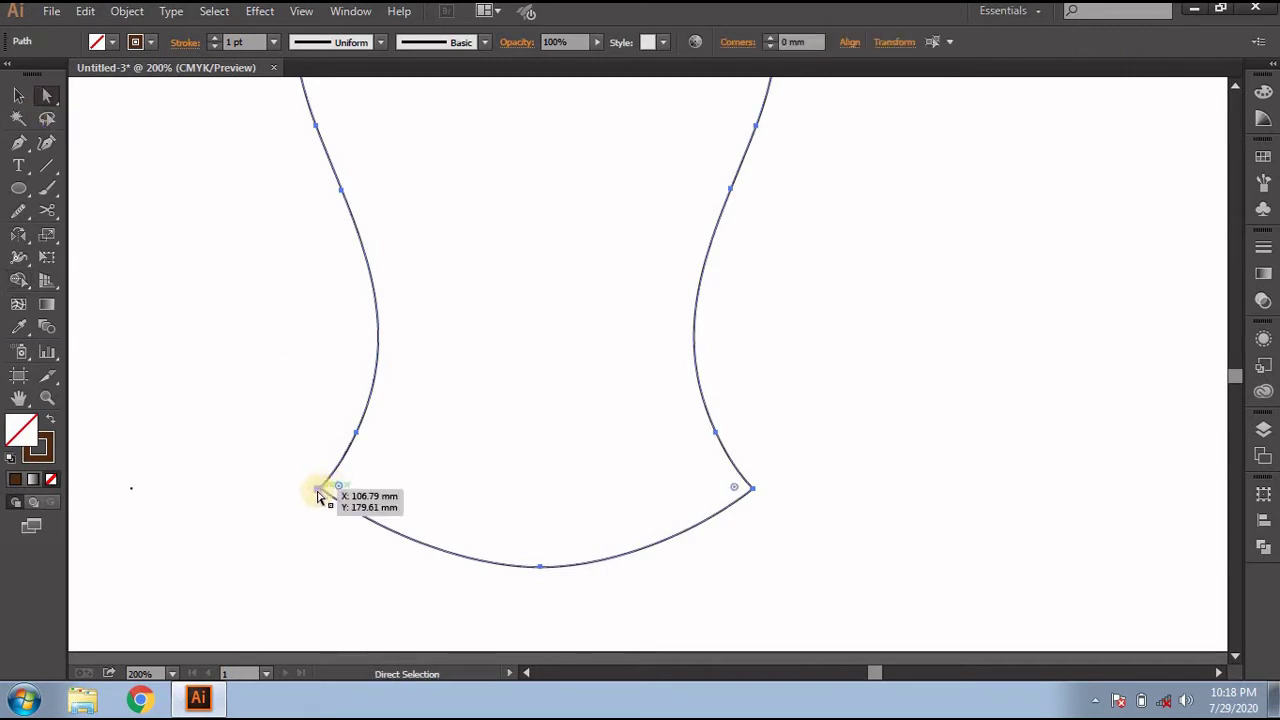
pyautogui.click(319, 489)
pyautogui.click(754, 494)
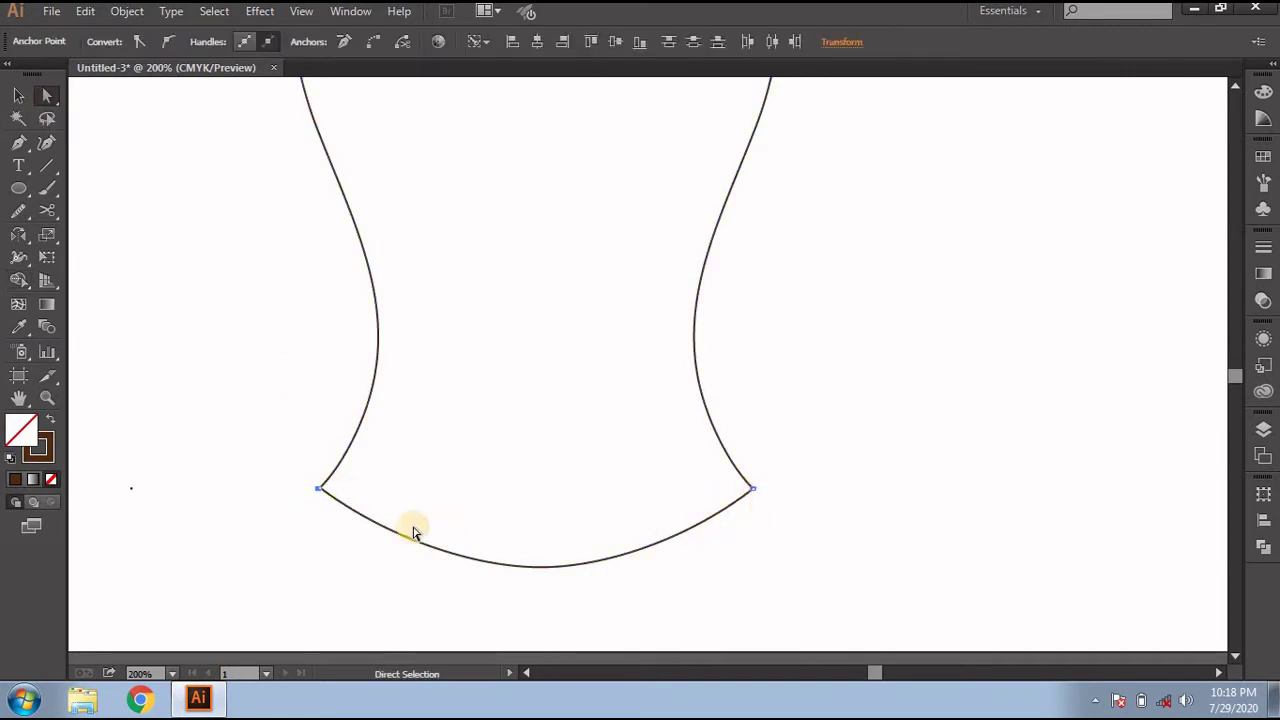
pyautogui.click(366, 518)
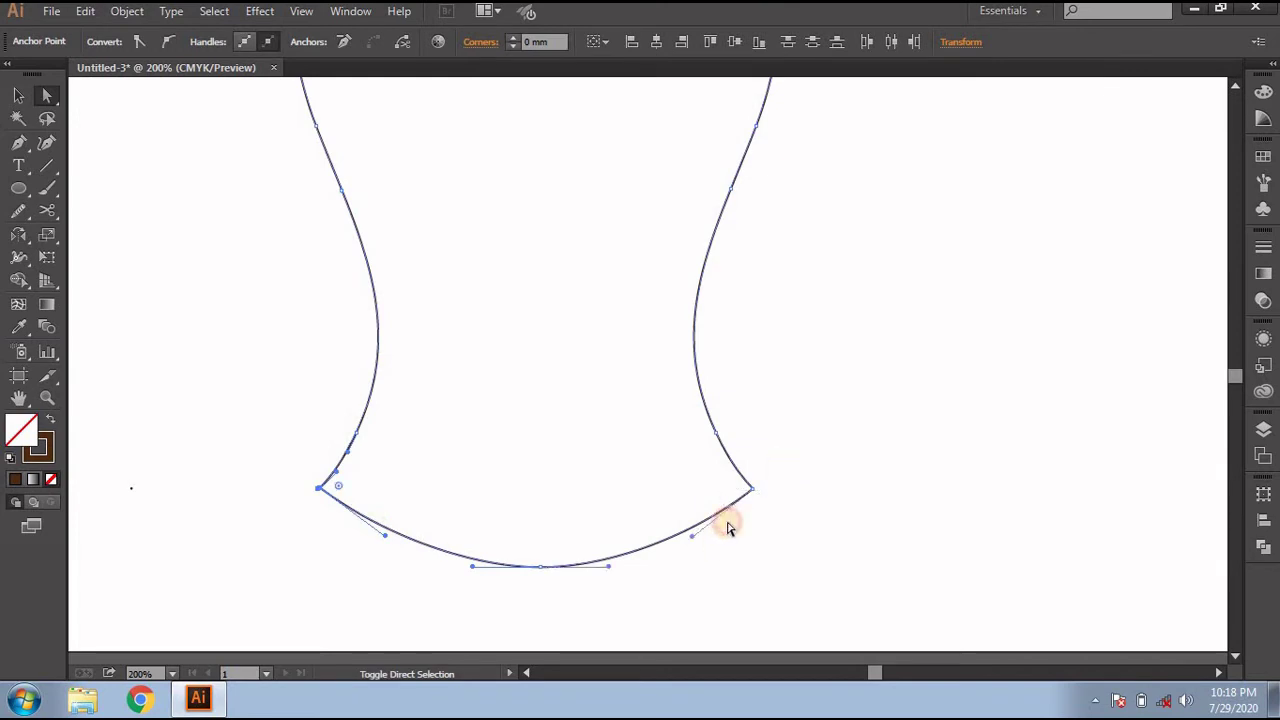
pyautogui.click(752, 488)
pyautogui.moveTo(277, 451); pyautogui.dragTo(376, 550)
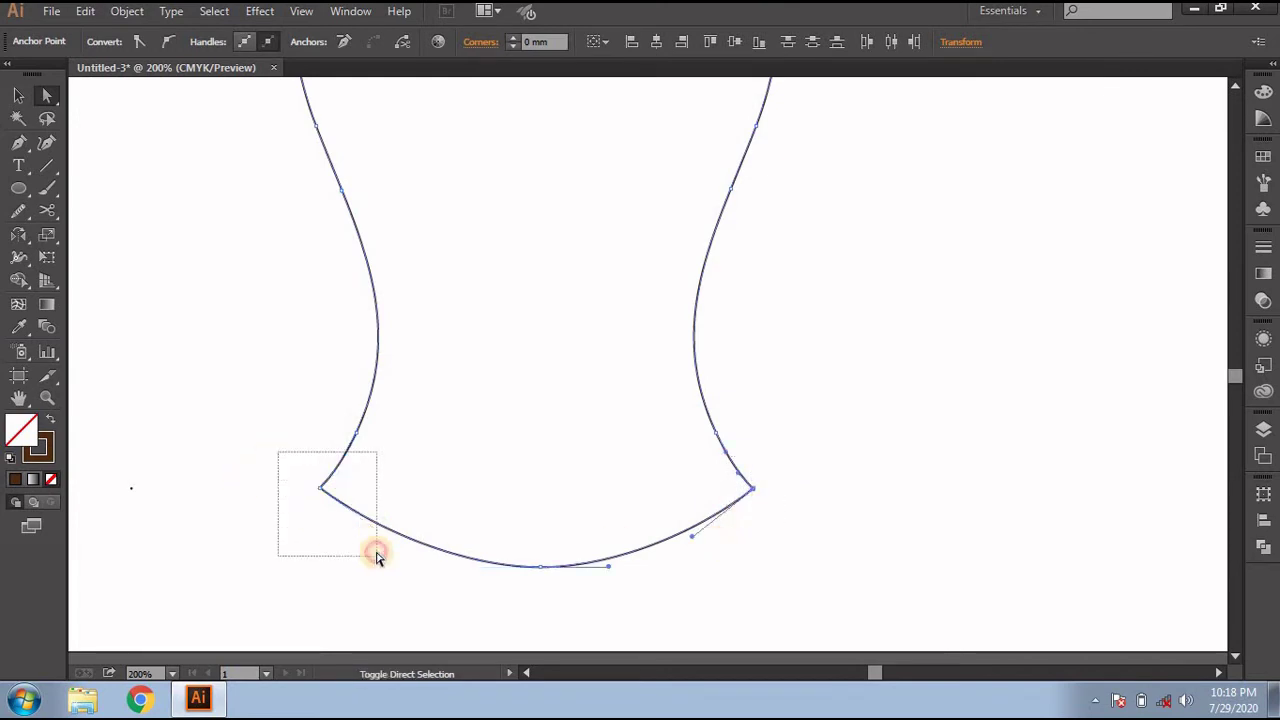
pyautogui.moveTo(340, 488); pyautogui.dragTo(329, 491)
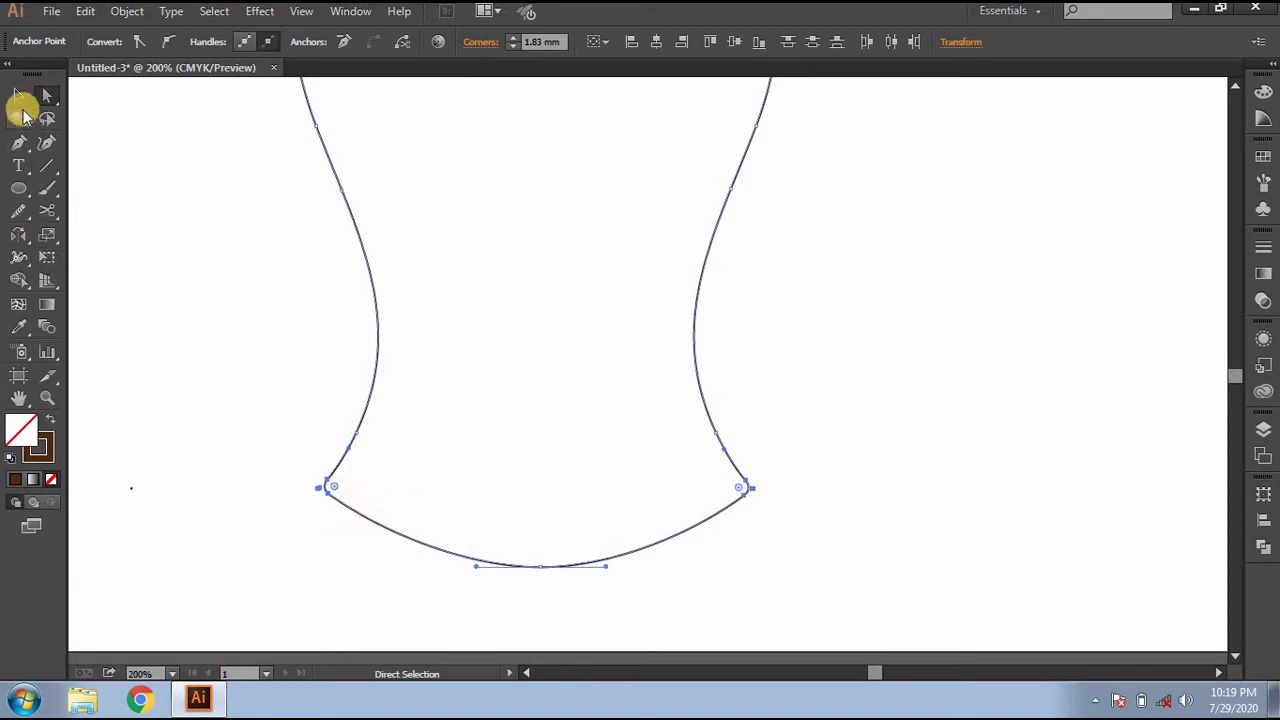
pyautogui.click(18, 95)
# Step: Zoom out and marquee-select the entire glass outline
pyautogui.click(223, 277)
pyautogui.hotkey('ctrl', '1')
pyautogui.scroll(4, 302, 252)
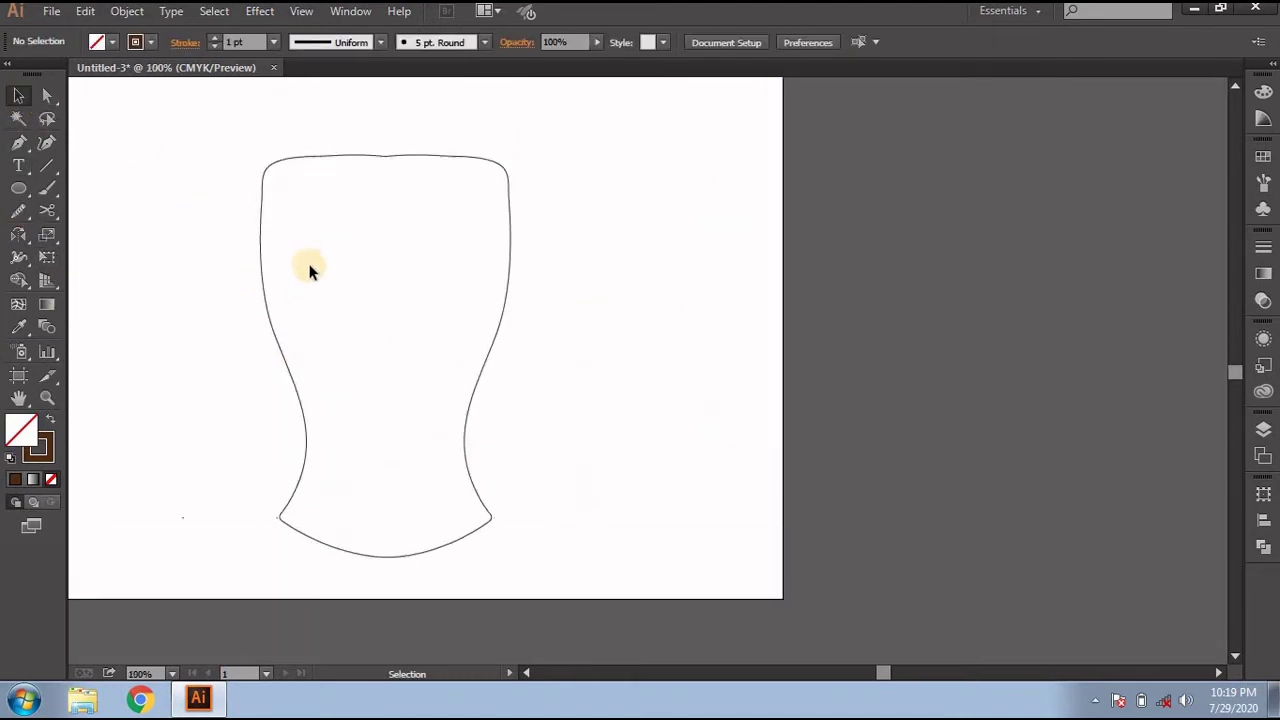
pyautogui.scroll(2, 353, 197)
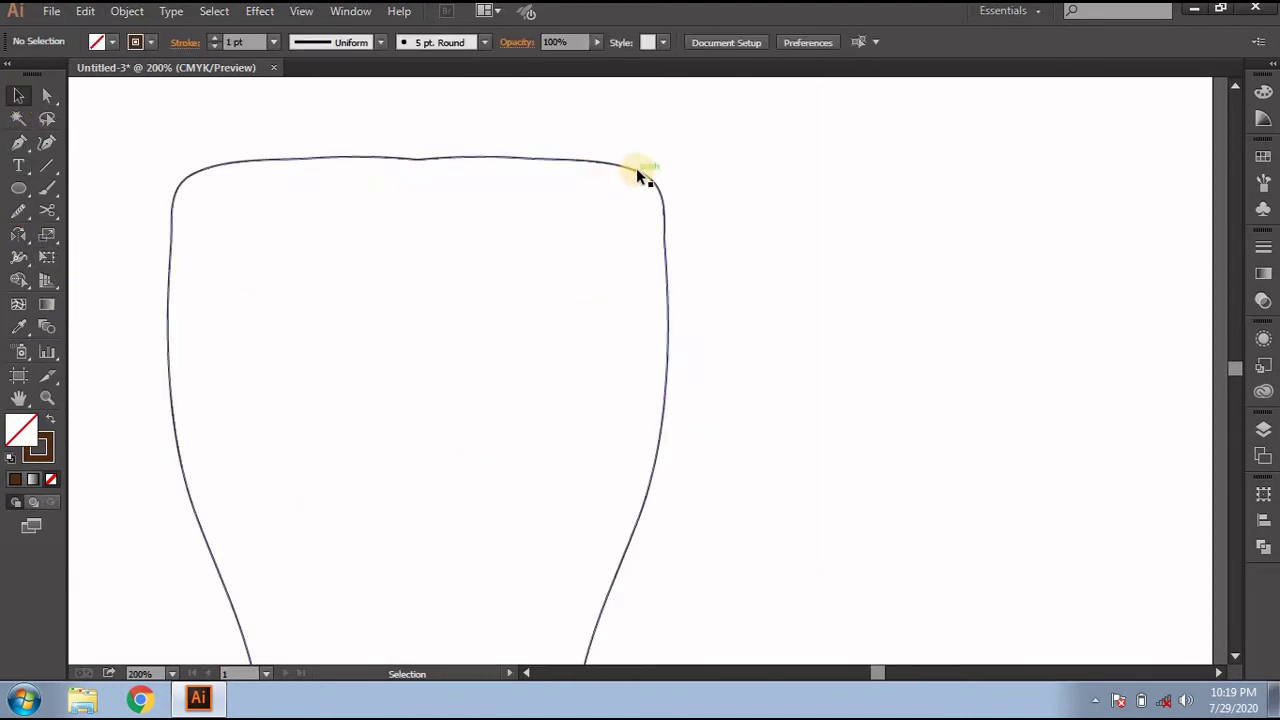
pyautogui.scroll(-2, 640, 171)
pyautogui.moveTo(703, 147); pyautogui.dragTo(345, 540)
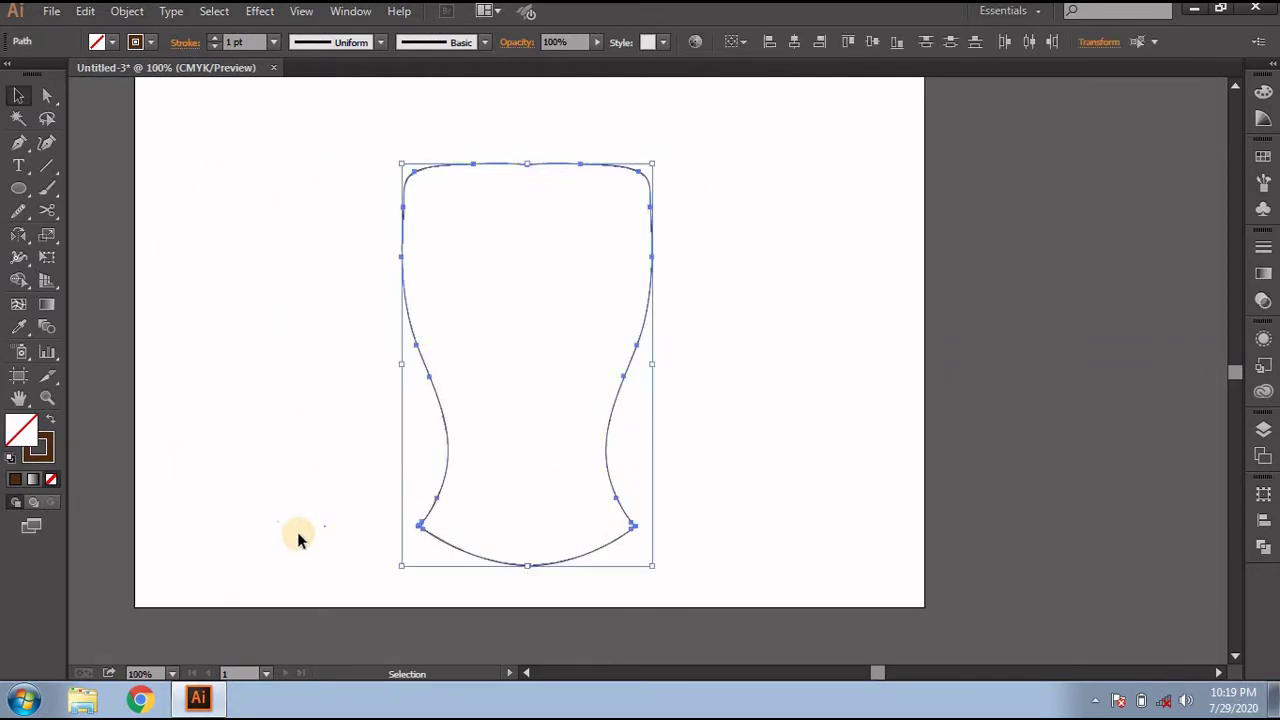
pyautogui.click(340, 223)
pyautogui.moveTo(374, 128); pyautogui.dragTo(727, 594)
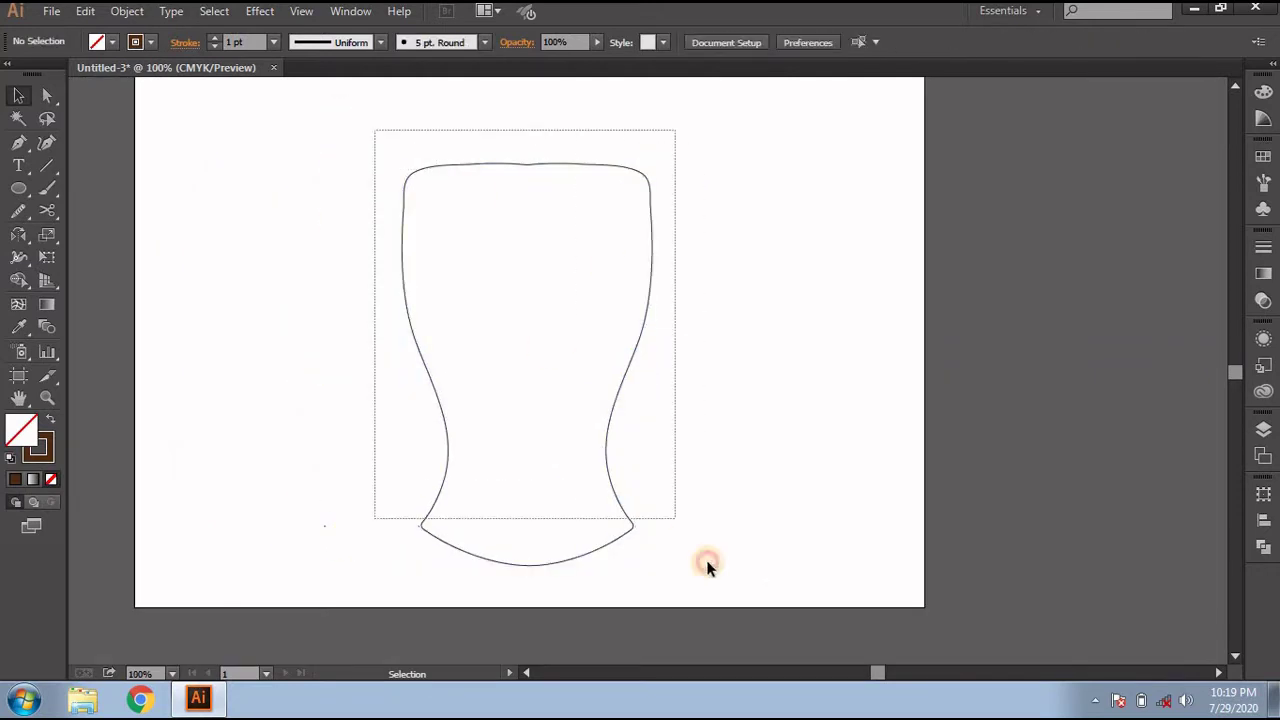
# Step: Unite the glass pieces into one path with Pathfinder, then deselect
pyautogui.click(1263, 522)
pyautogui.click(1140, 482)
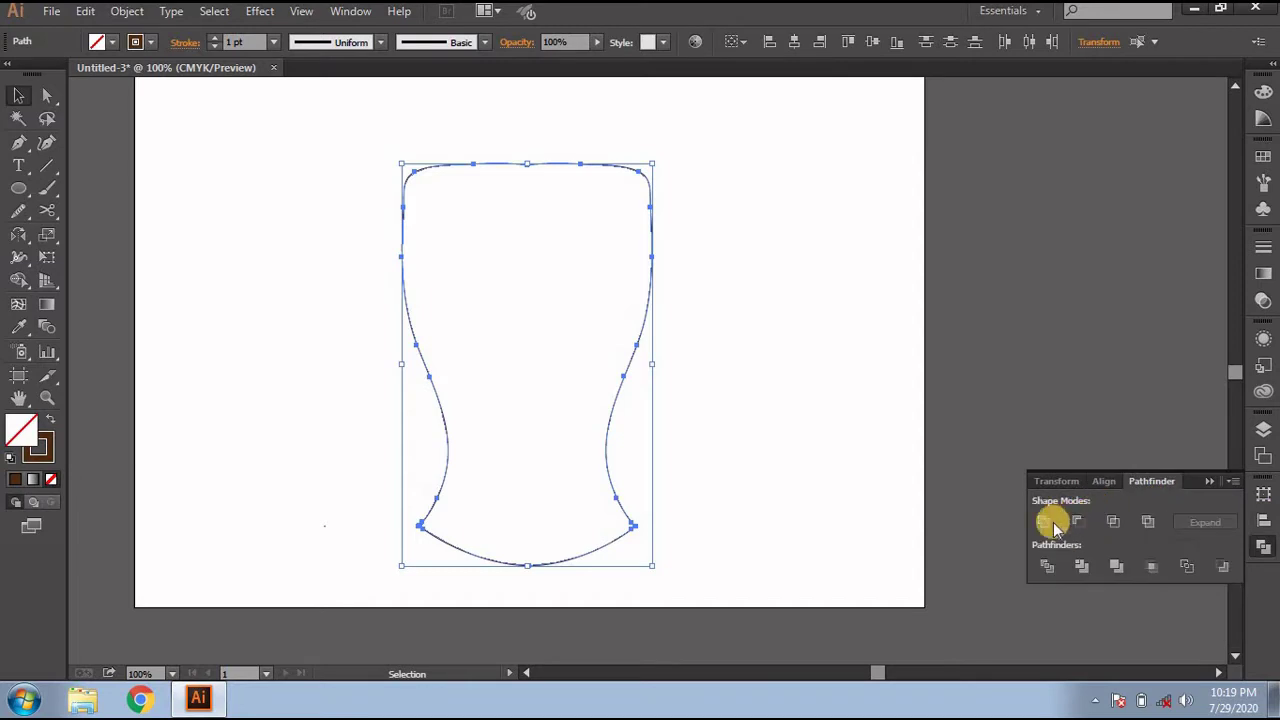
pyautogui.click(1048, 522)
pyautogui.click(1209, 481)
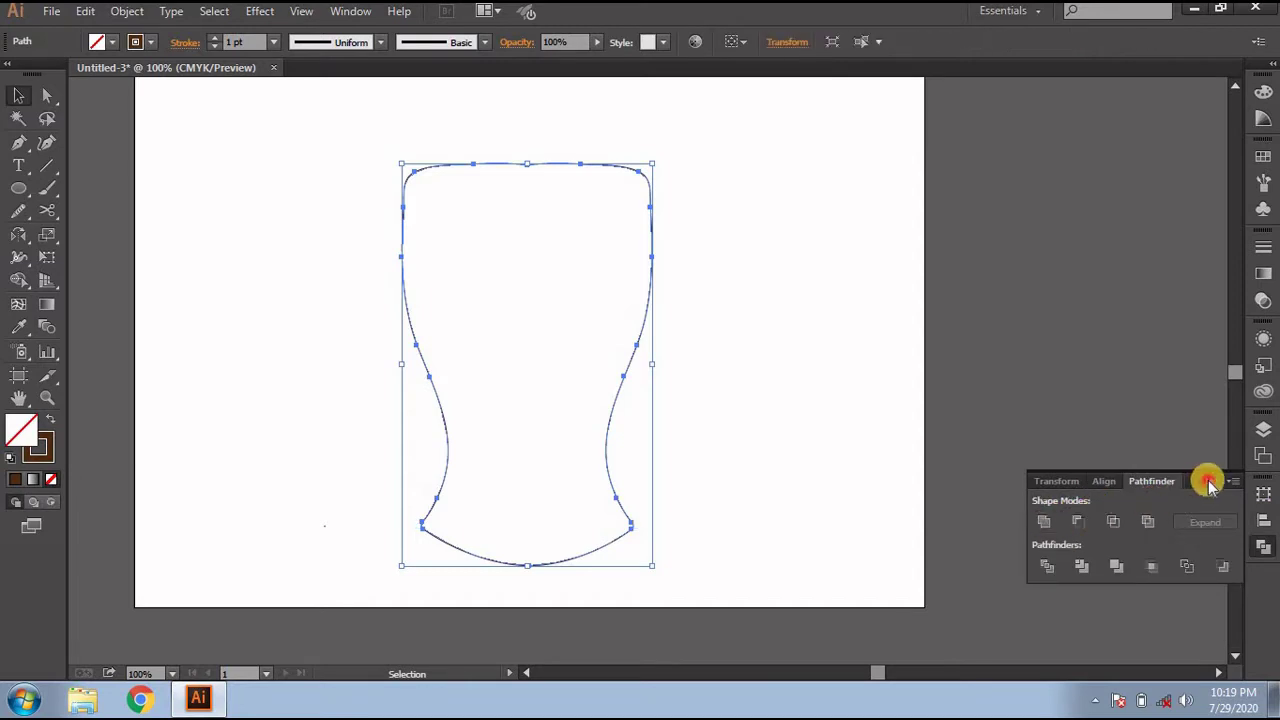
pyautogui.click(743, 486)
pyautogui.scroll(1, 555, 285)
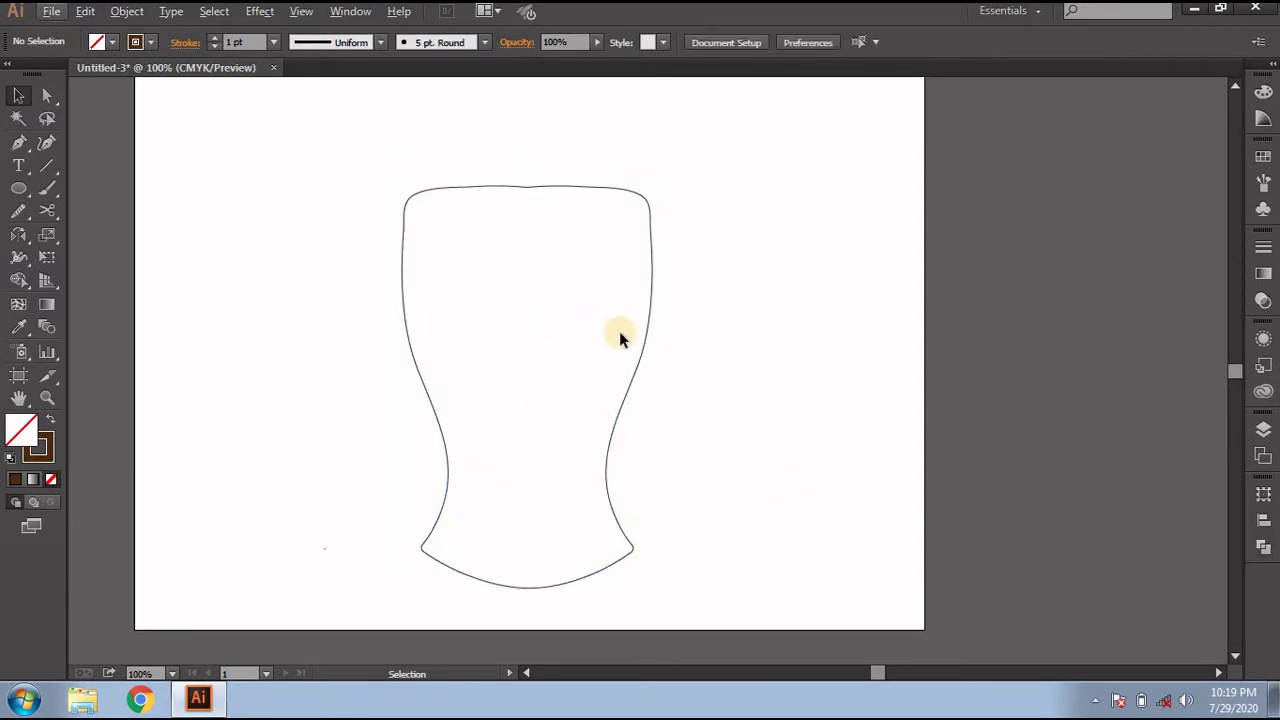
# Step: Raise the glass outline's stroke weight to 10 pt
pyautogui.click(633, 383)
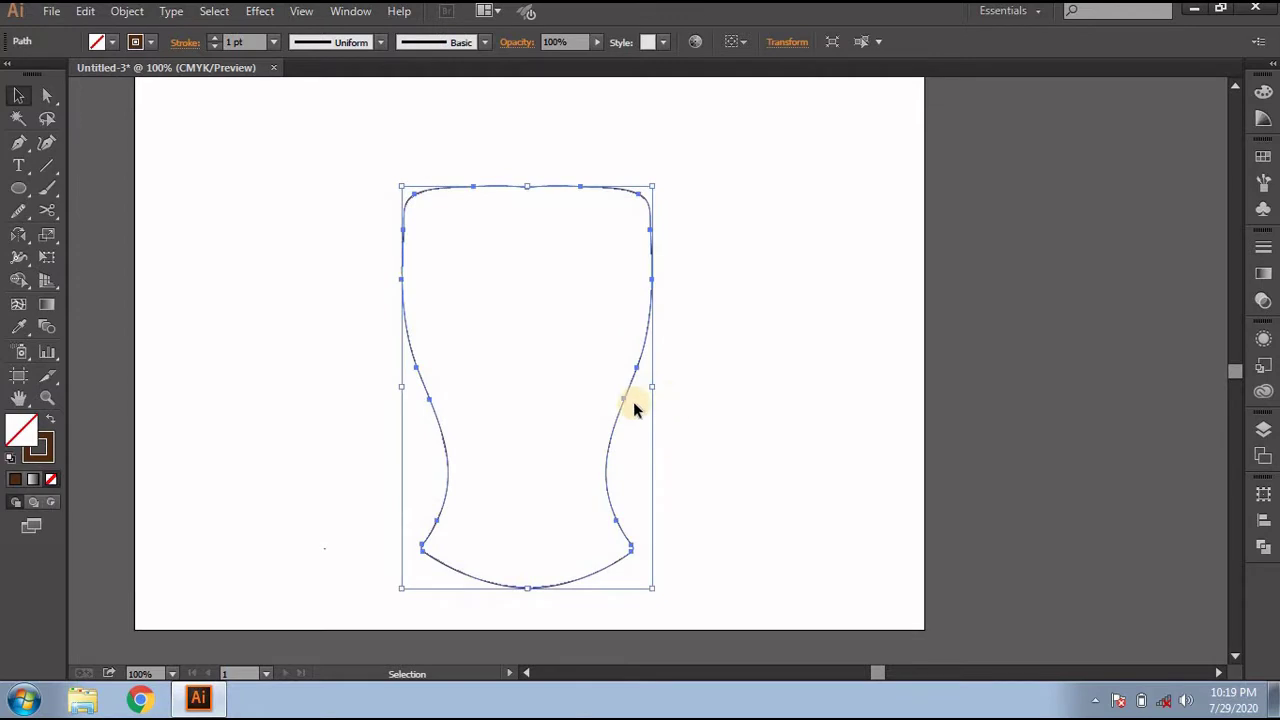
pyautogui.click(215, 42)
pyautogui.click(215, 42)
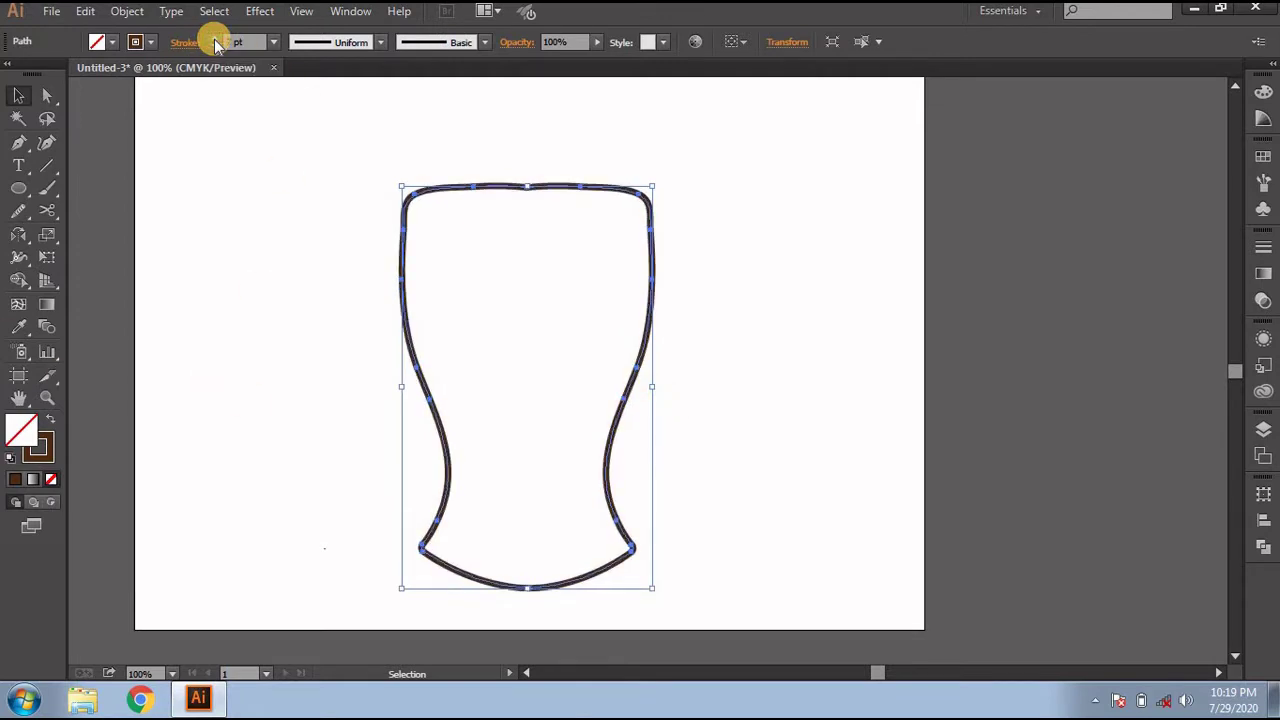
pyautogui.click(215, 42)
pyautogui.click(215, 42)
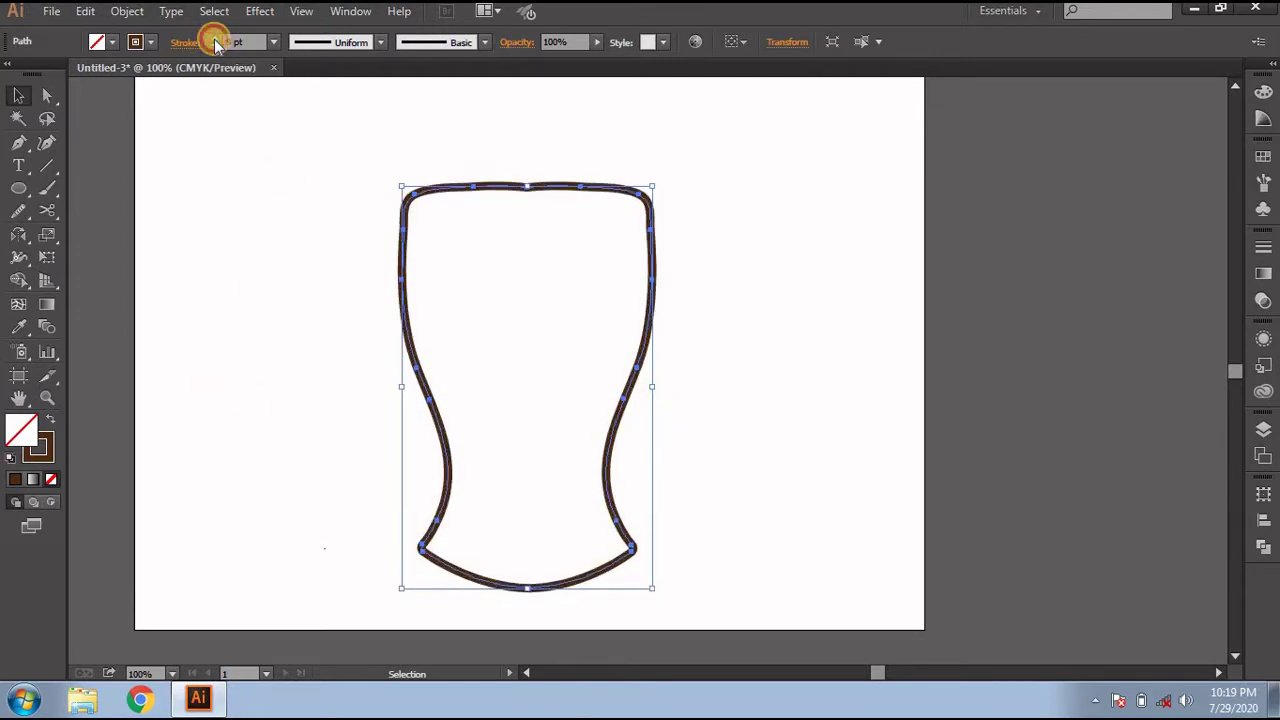
pyautogui.click(215, 42)
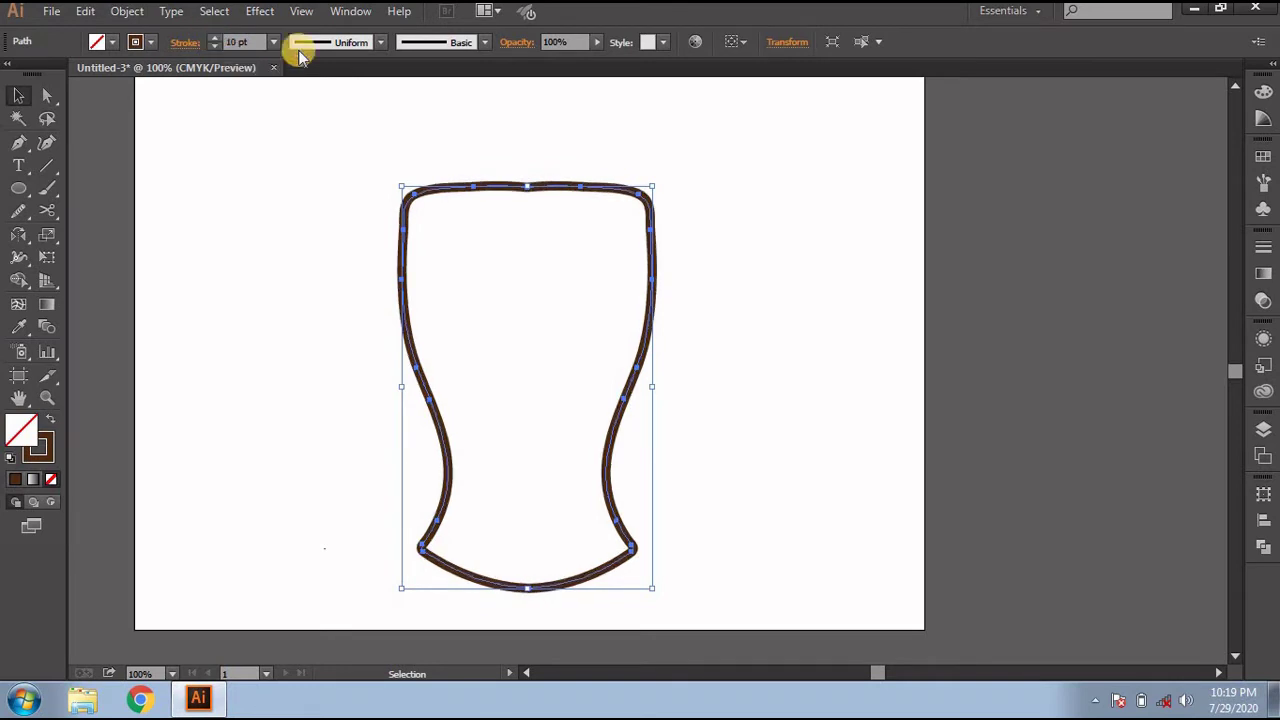
# Step: Apply a tapered variable width profile to the glass outline's stroke
pyautogui.click(484, 42)
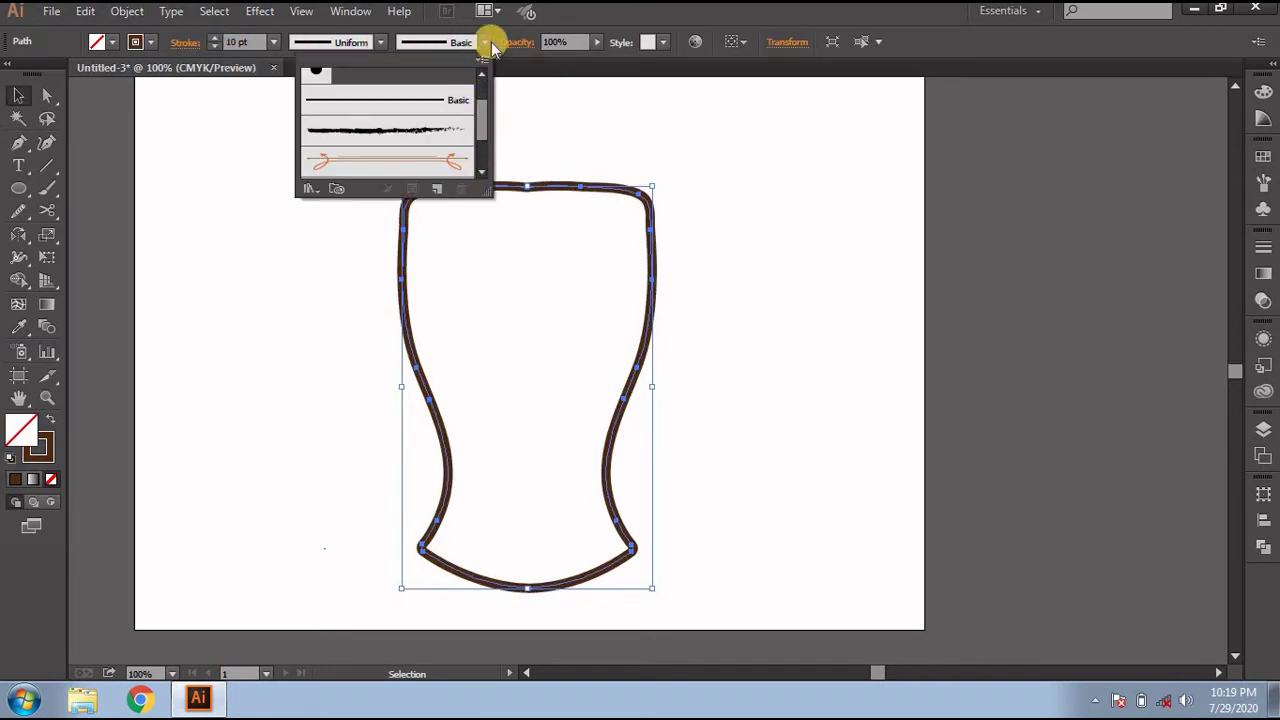
pyautogui.click(484, 42)
pyautogui.click(381, 42)
pyautogui.click(344, 246)
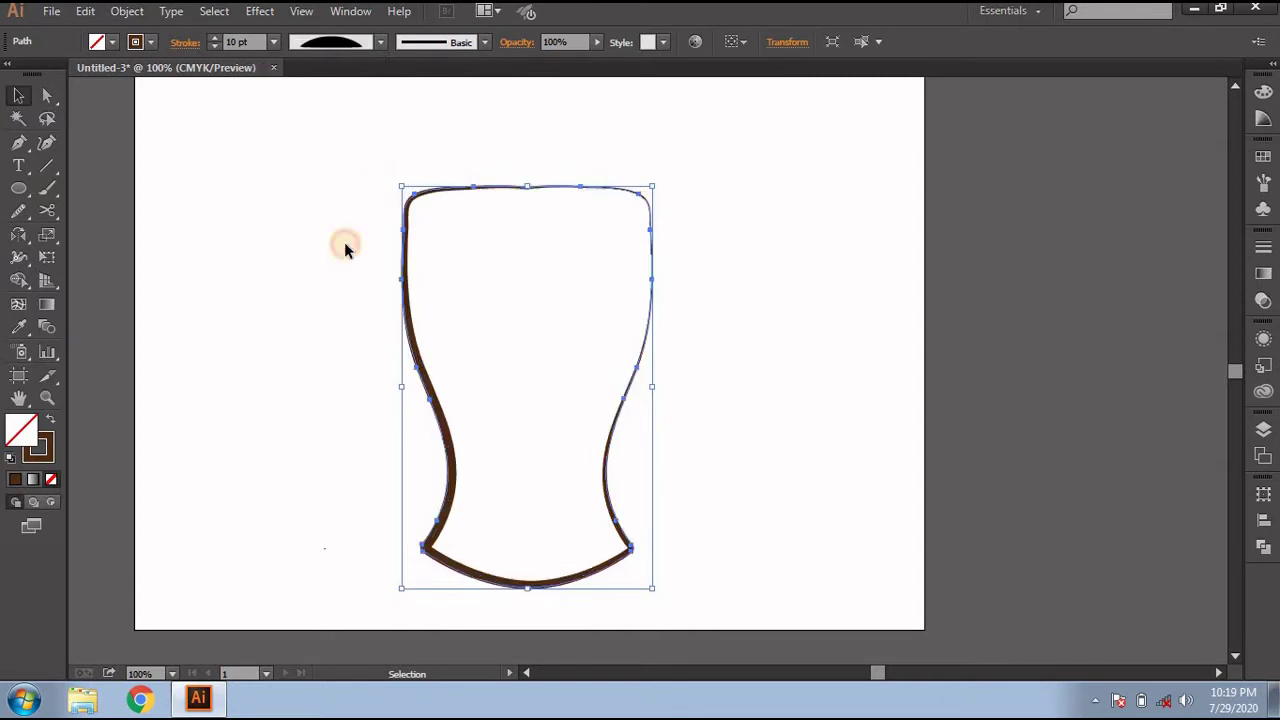
pyautogui.click(311, 250)
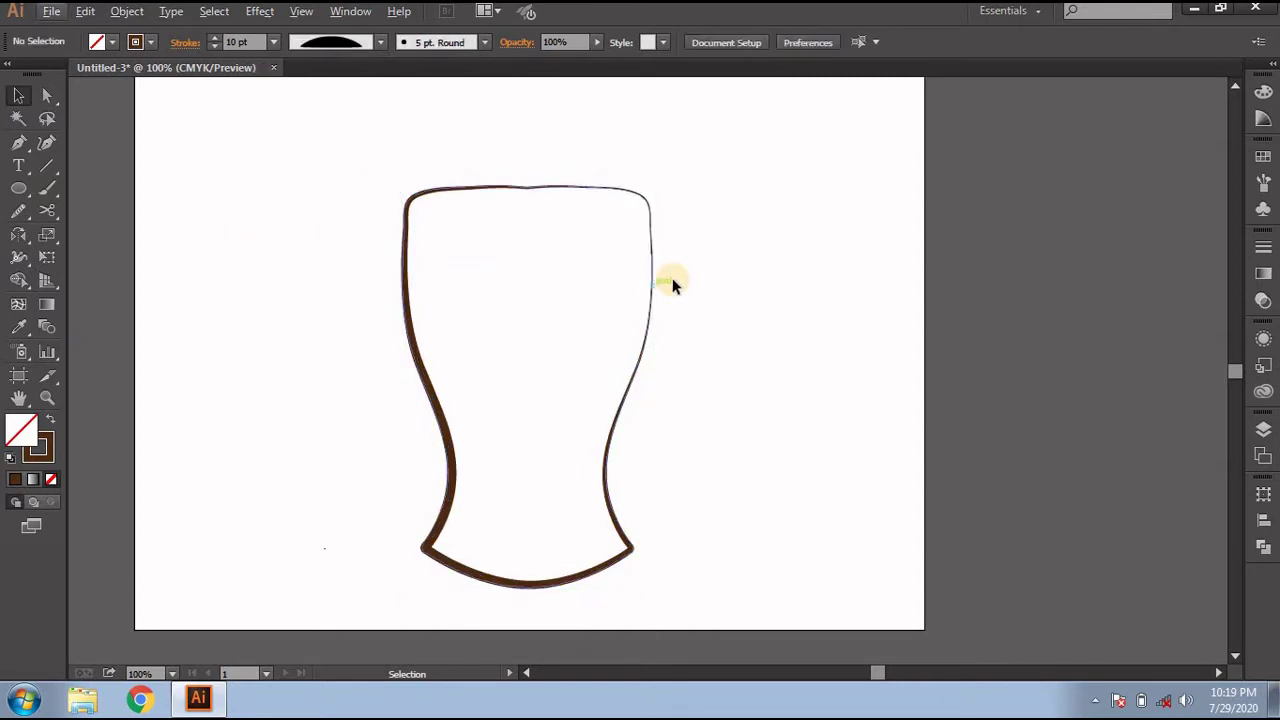
# Step: Nudge the glass up-left, then draw a closed curved Pen shape wrapping the glass bottom
pyautogui.scroll(1, 672, 278)
pyautogui.scroll(-1, 672, 283)
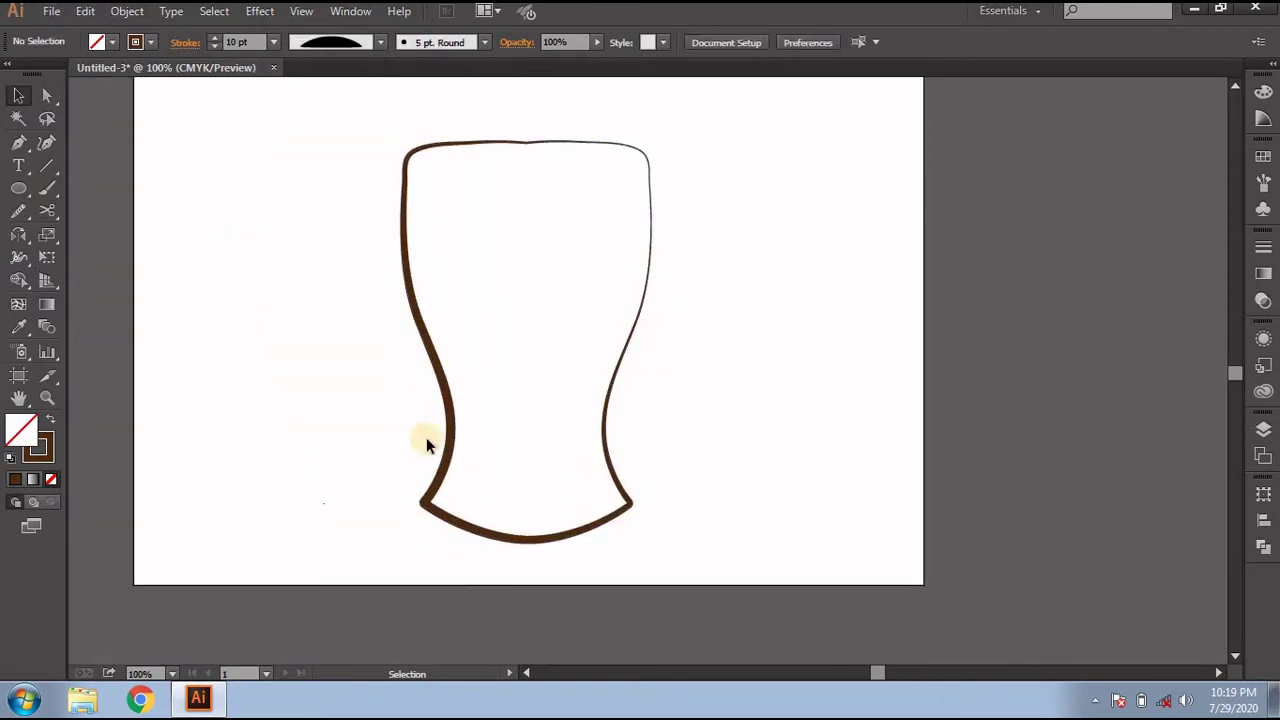
pyautogui.moveTo(453, 423); pyautogui.dragTo(440, 413)
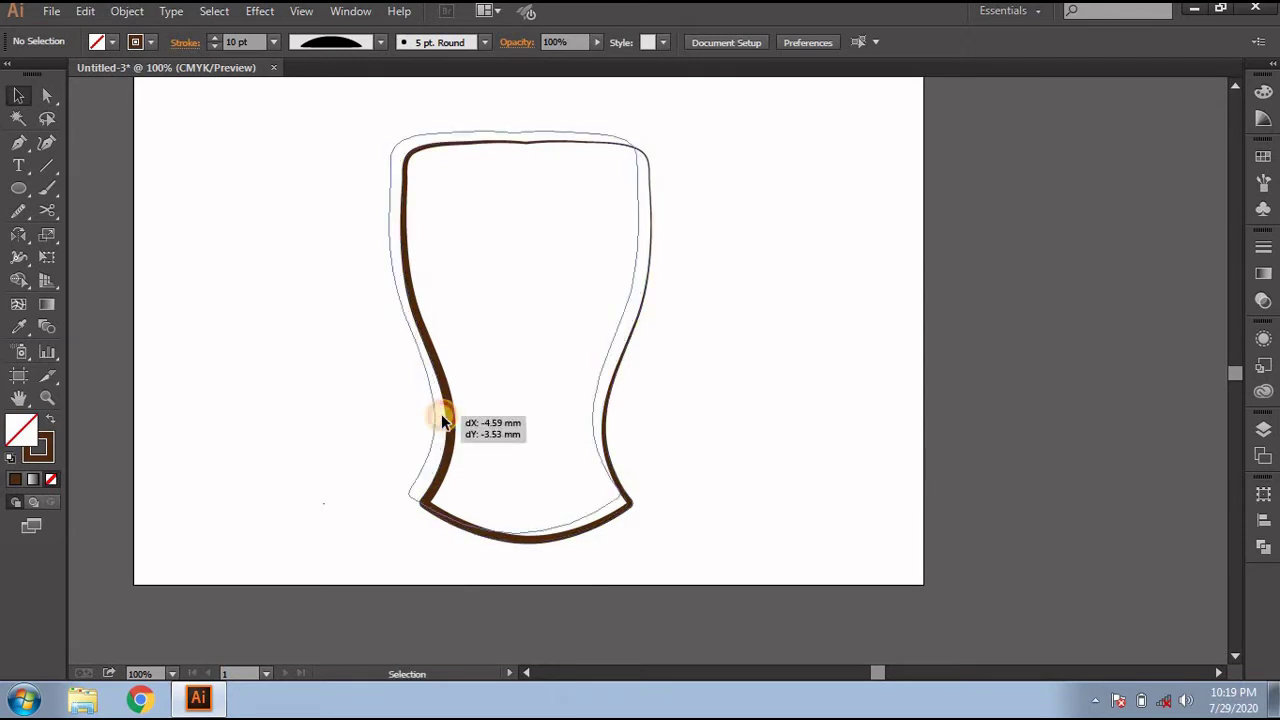
pyautogui.click(20, 142)
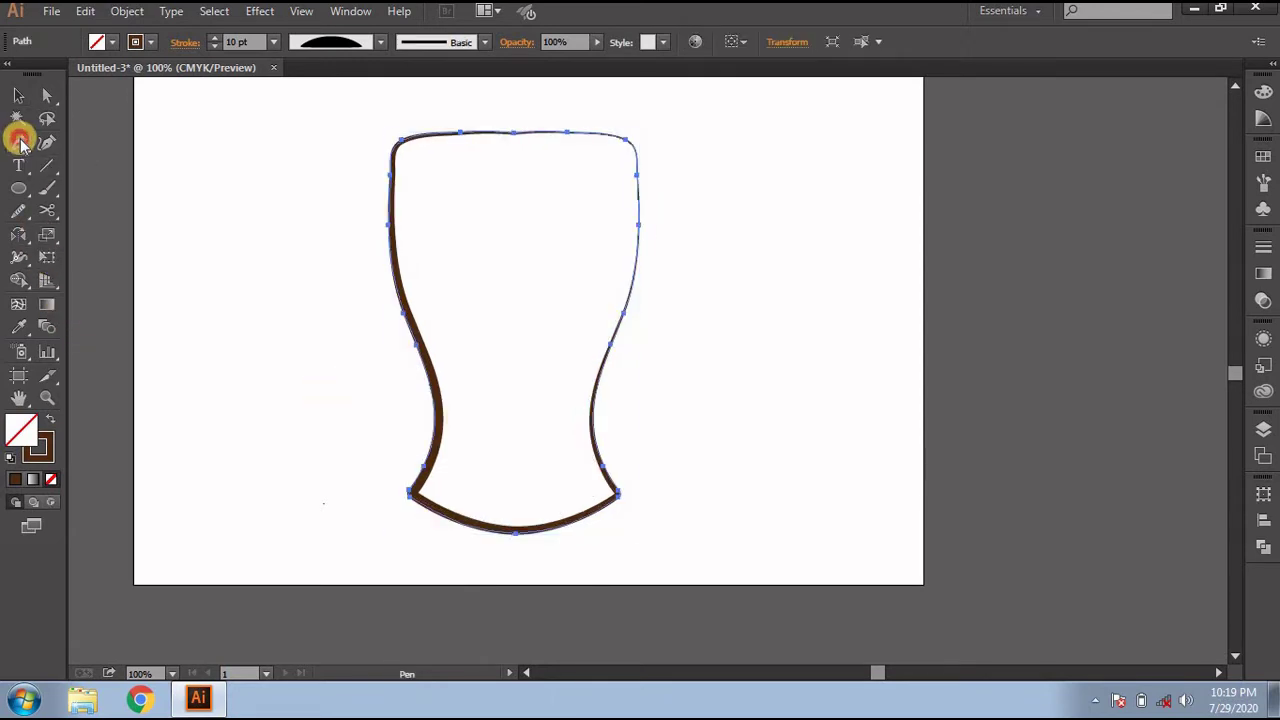
pyautogui.scroll(1, 445, 443)
pyautogui.scroll(-1, 425, 443)
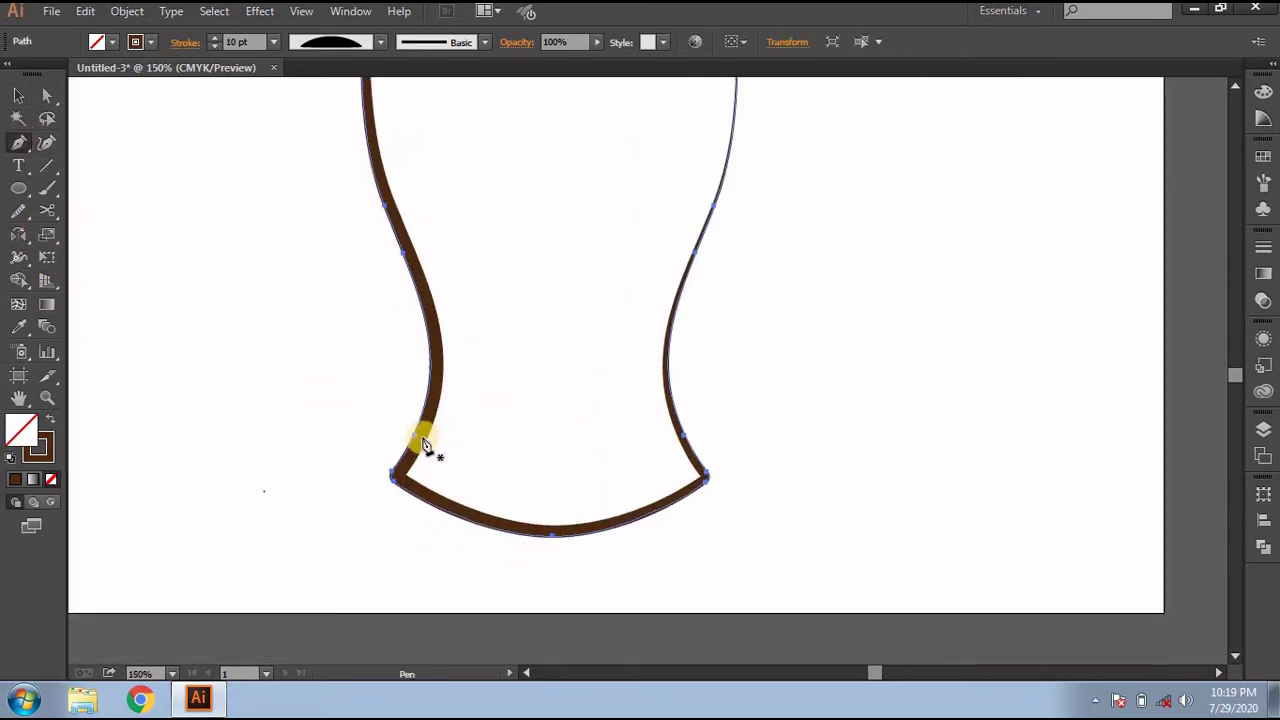
pyautogui.click(424, 435)
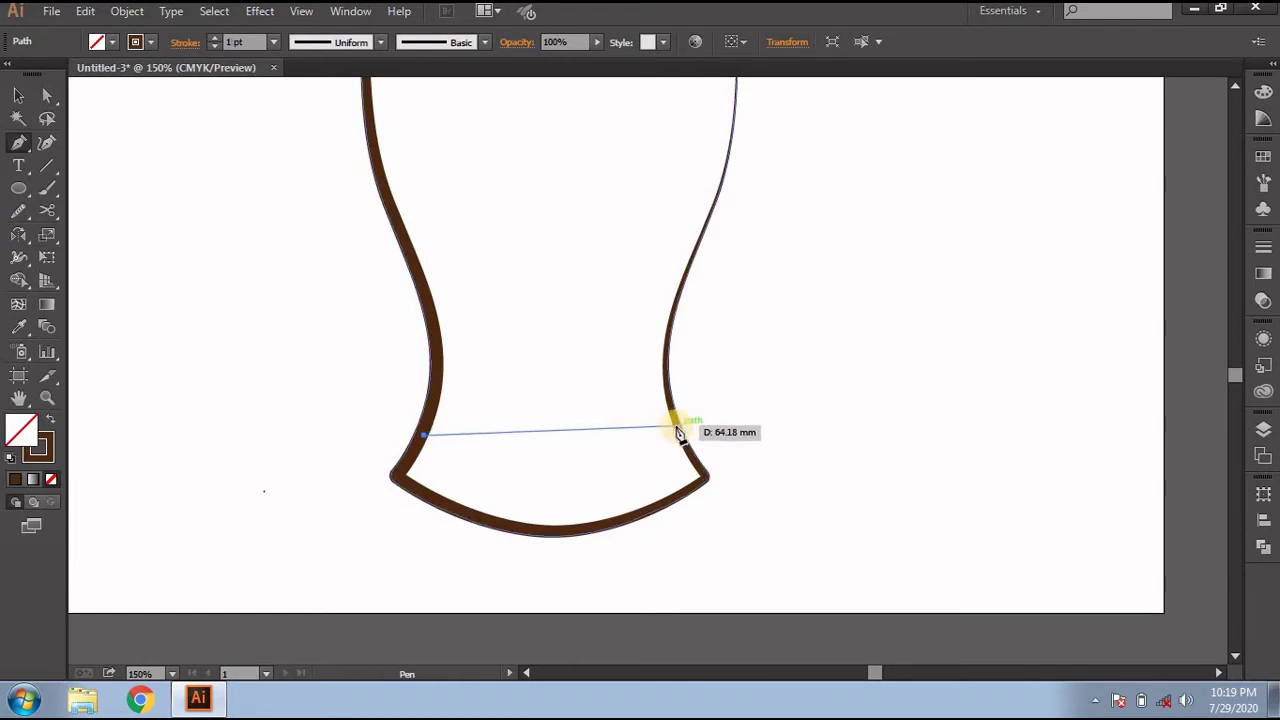
pyautogui.moveTo(679, 430); pyautogui.dragTo(754, 357)
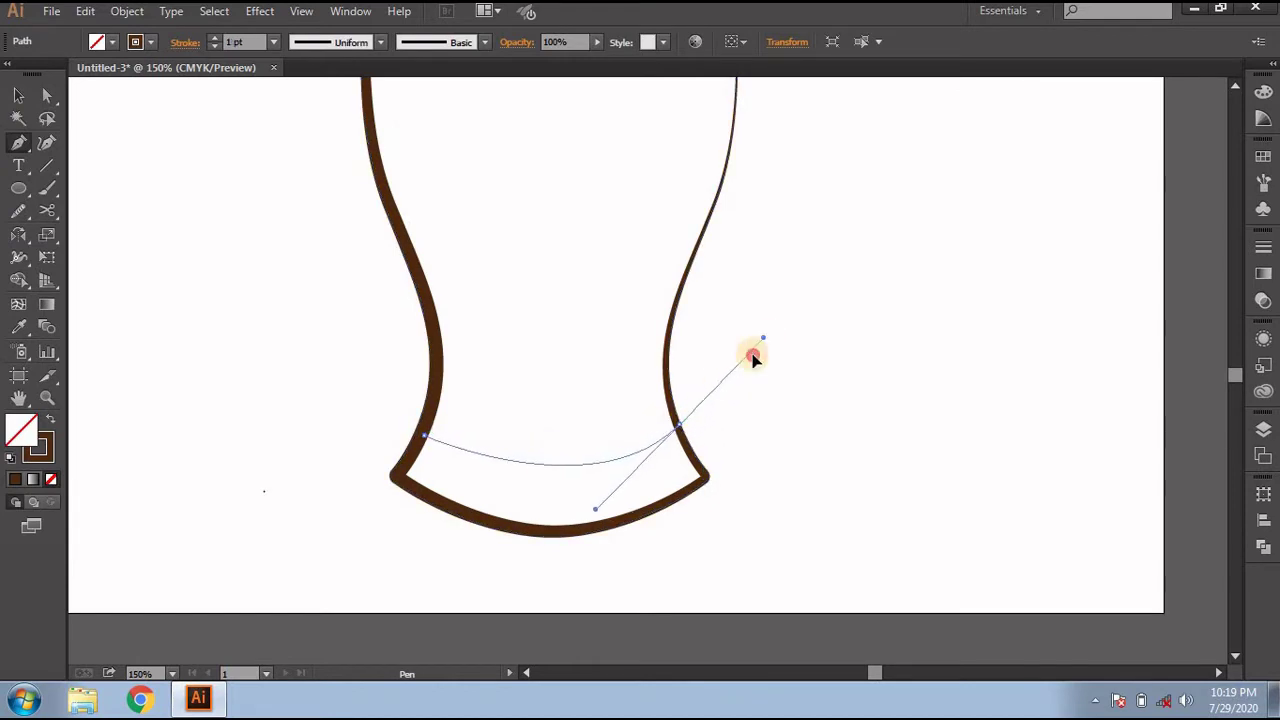
pyautogui.click(679, 428)
pyautogui.click(735, 443)
pyautogui.moveTo(742, 510); pyautogui.dragTo(674, 549)
pyautogui.moveTo(443, 571); pyautogui.dragTo(380, 563)
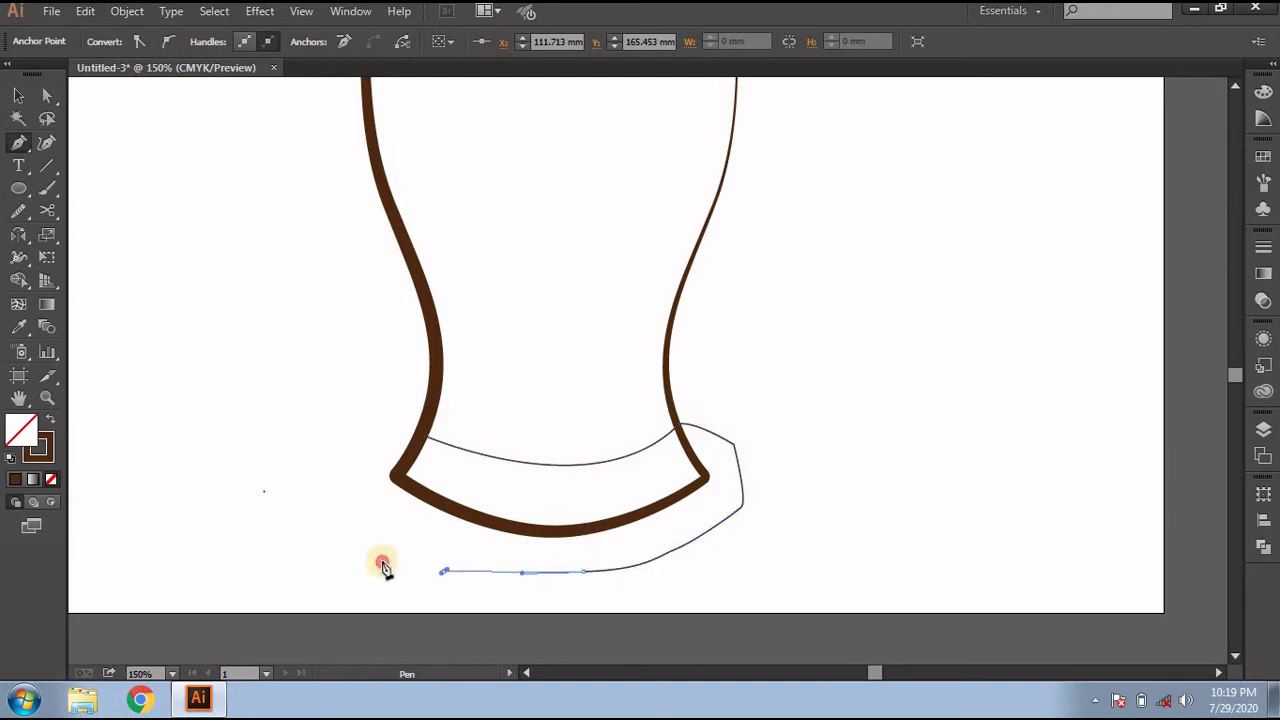
pyautogui.moveTo(350, 500); pyautogui.dragTo(370, 455)
pyautogui.click(424, 435)
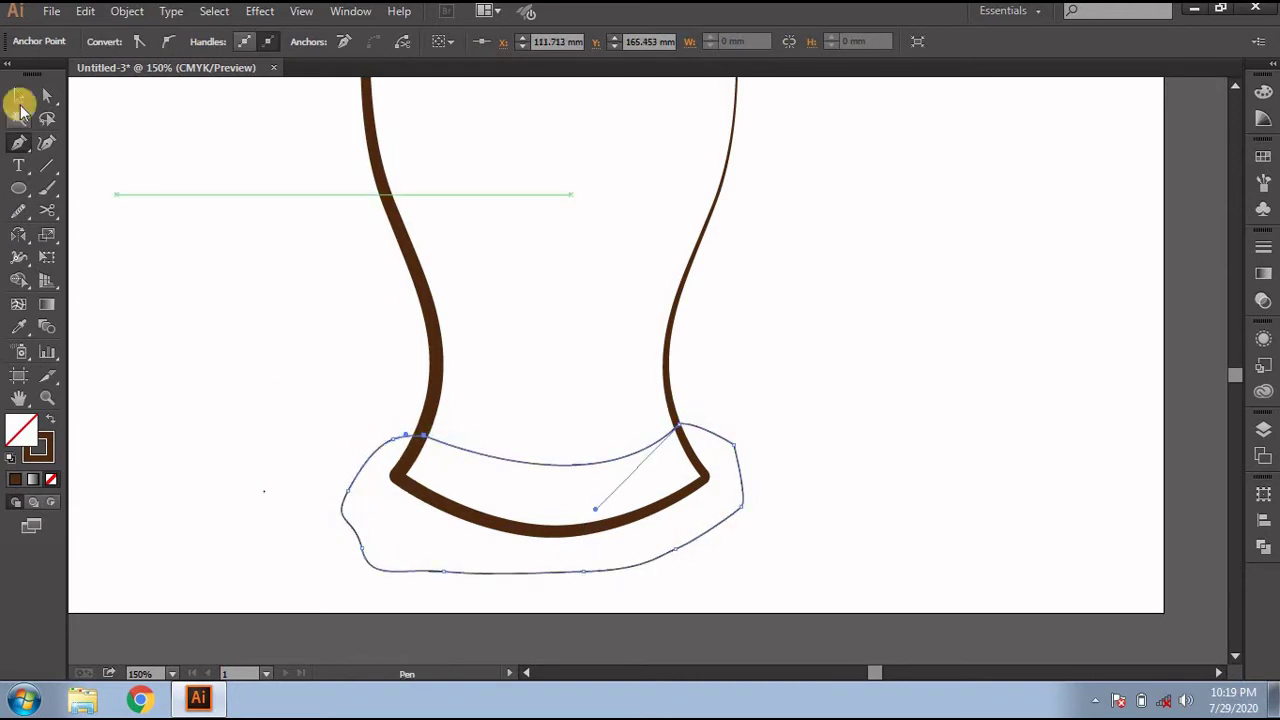
# Step: Trim the shape's outer regions with Shape Builder and fill the remaining base brown
pyautogui.click(18, 95)
pyautogui.moveTo(229, 314); pyautogui.dragTo(531, 510)
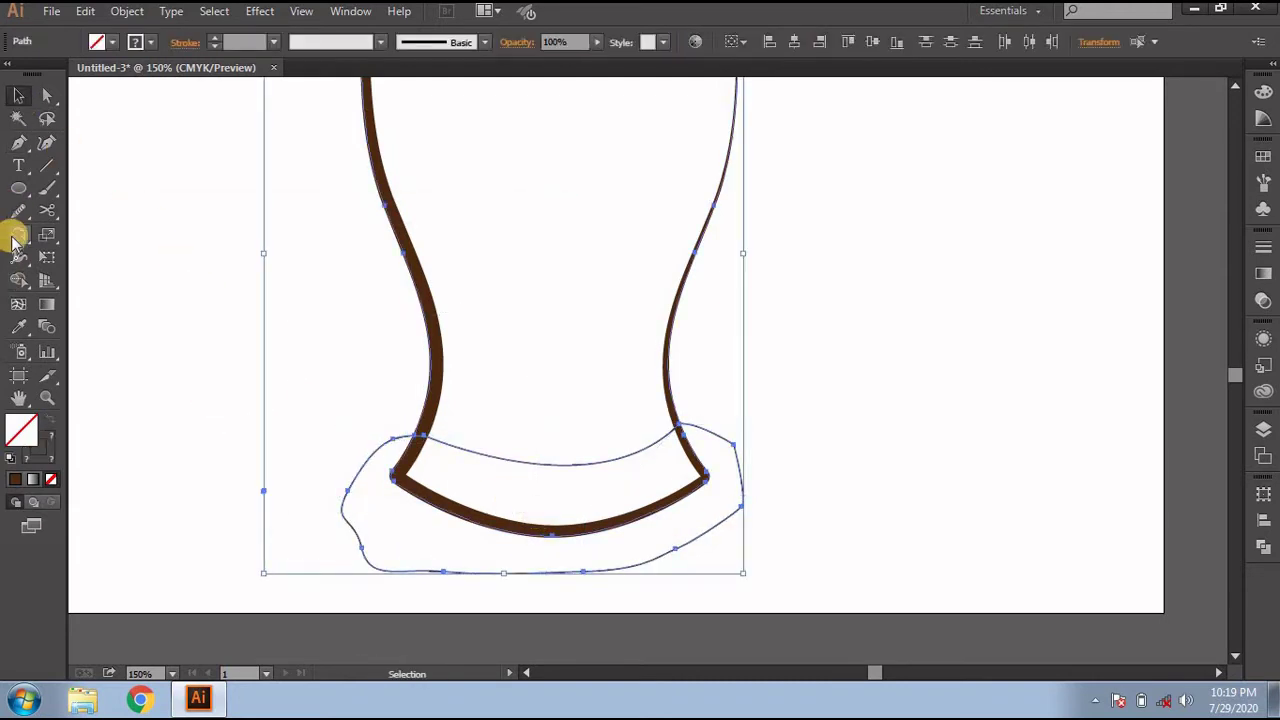
pyautogui.click(18, 280)
pyautogui.keyDown('alt'); pyautogui.click(358, 565); pyautogui.keyUp('alt')
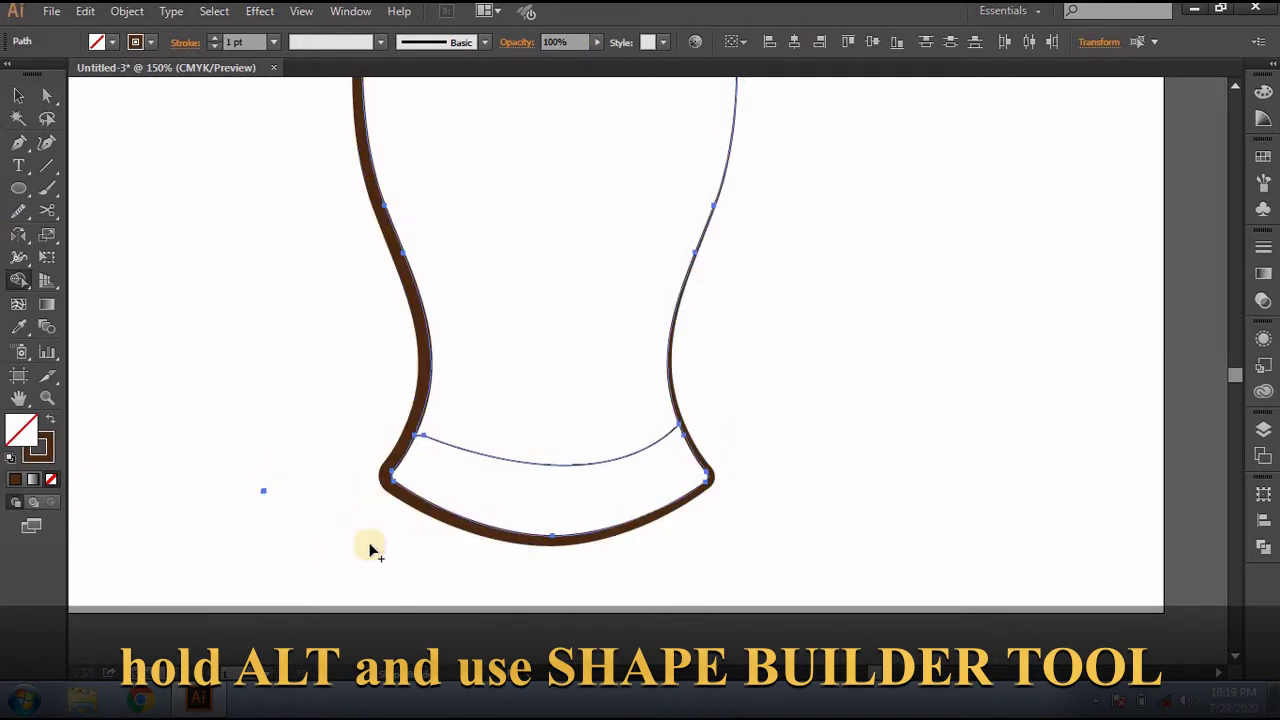
pyautogui.click(18, 95)
pyautogui.click(166, 516)
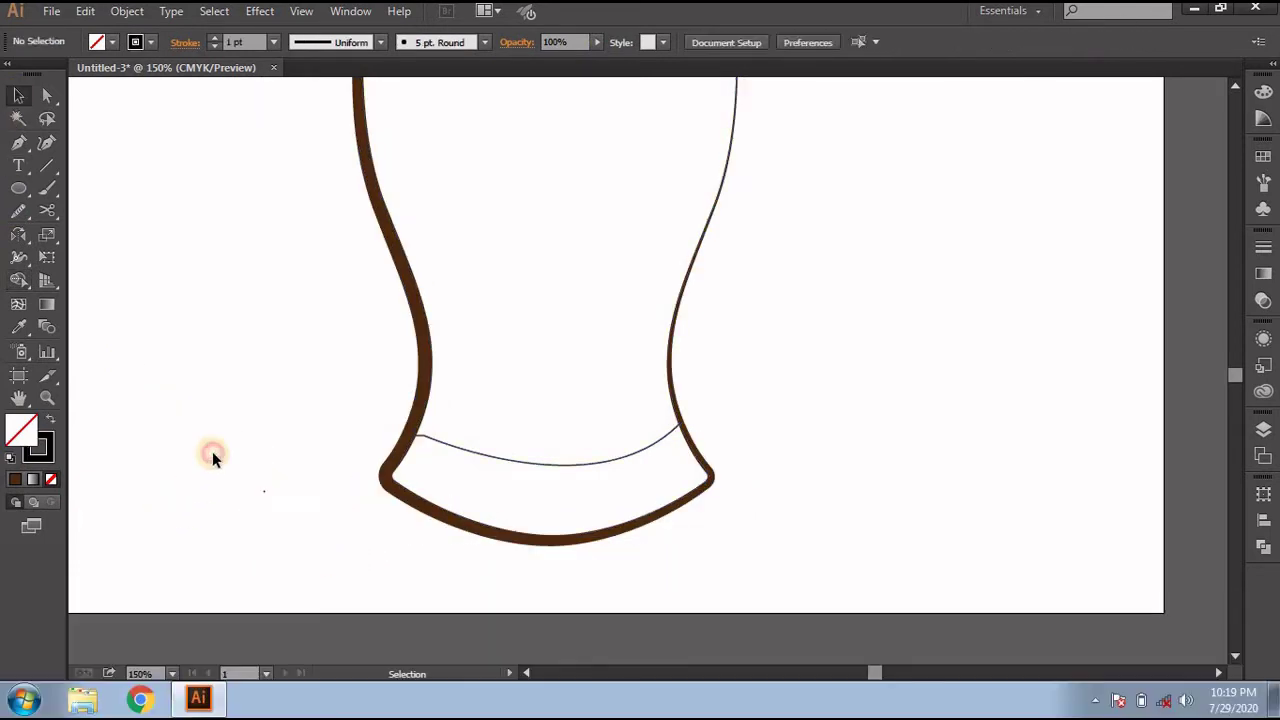
pyautogui.click(545, 463)
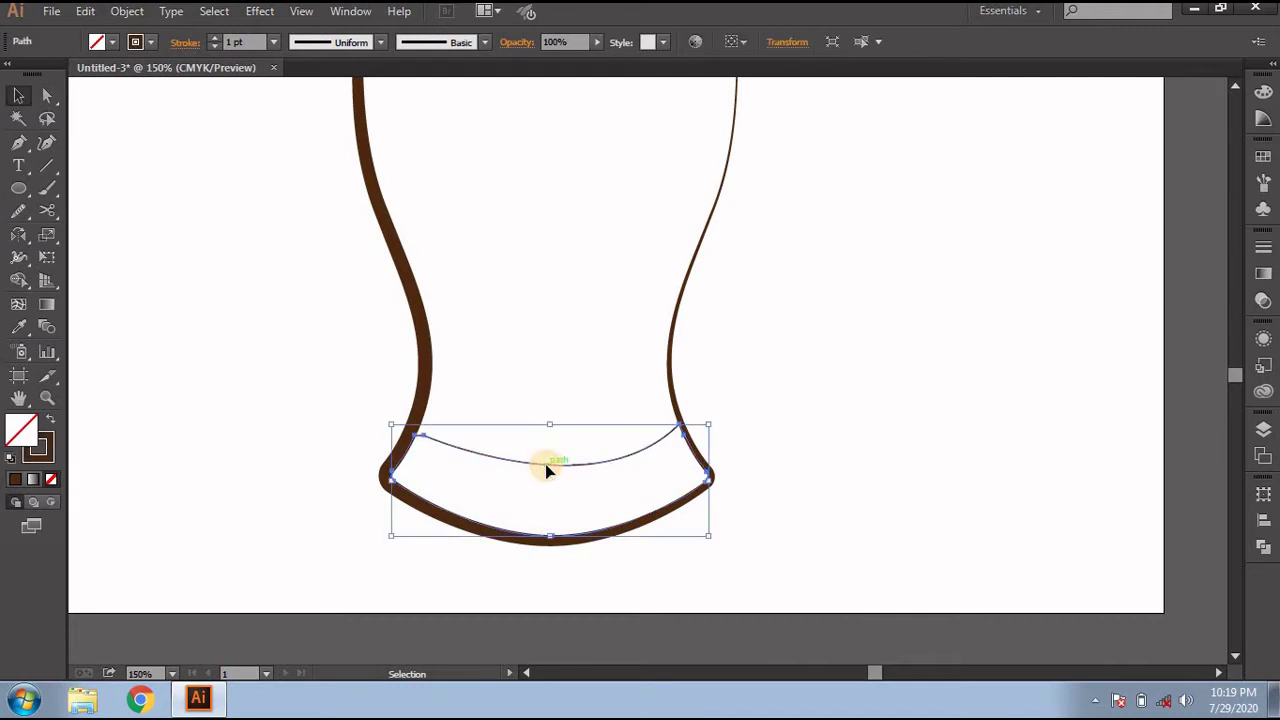
pyautogui.click(50, 419)
pyautogui.click(212, 403)
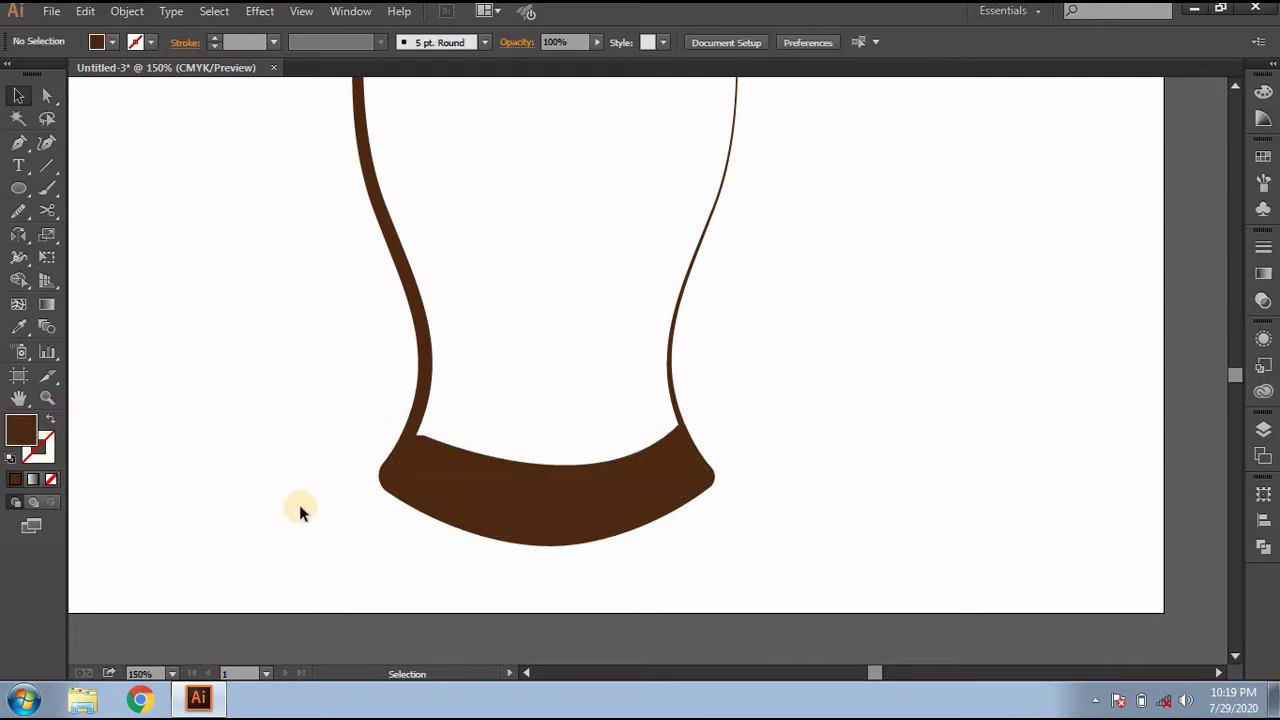
# Step: Try uniting the glass and base, undo it, then expand the outline's appearance
pyautogui.keyDown('alt'); pyautogui.scroll(-1, 312, 512); pyautogui.keyUp('alt')
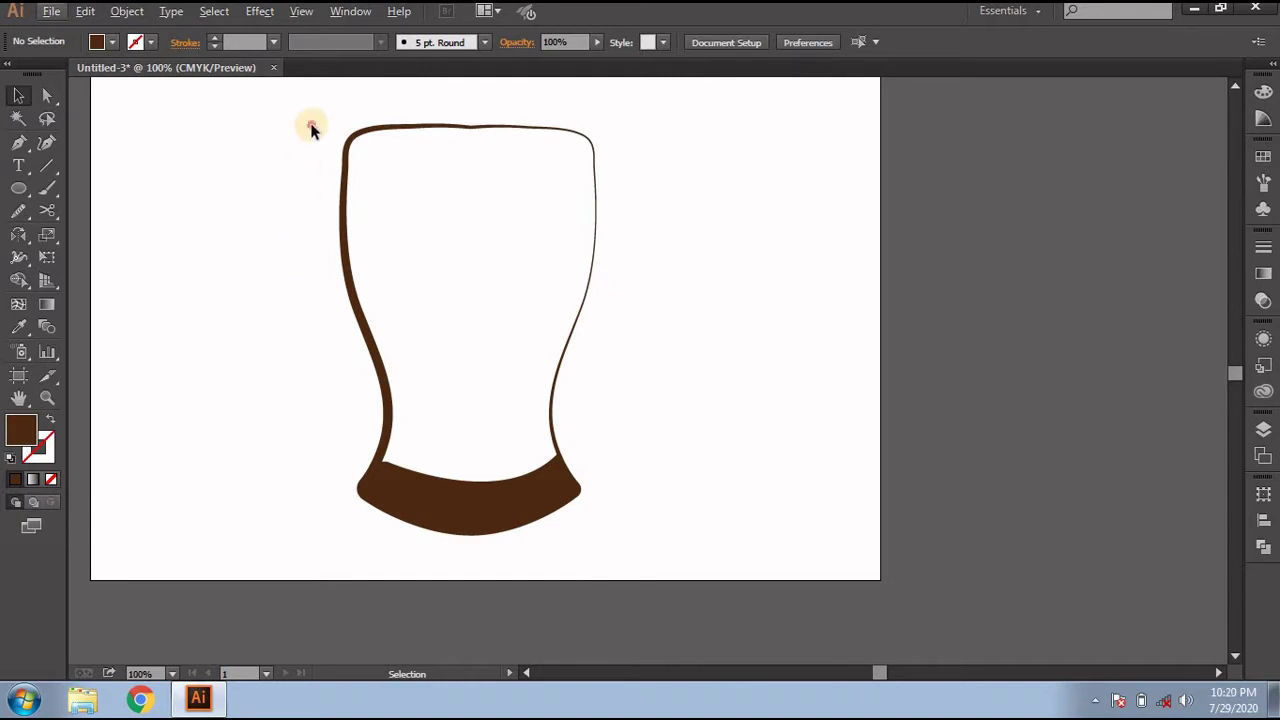
pyautogui.moveTo(312, 128); pyautogui.dragTo(634, 597)
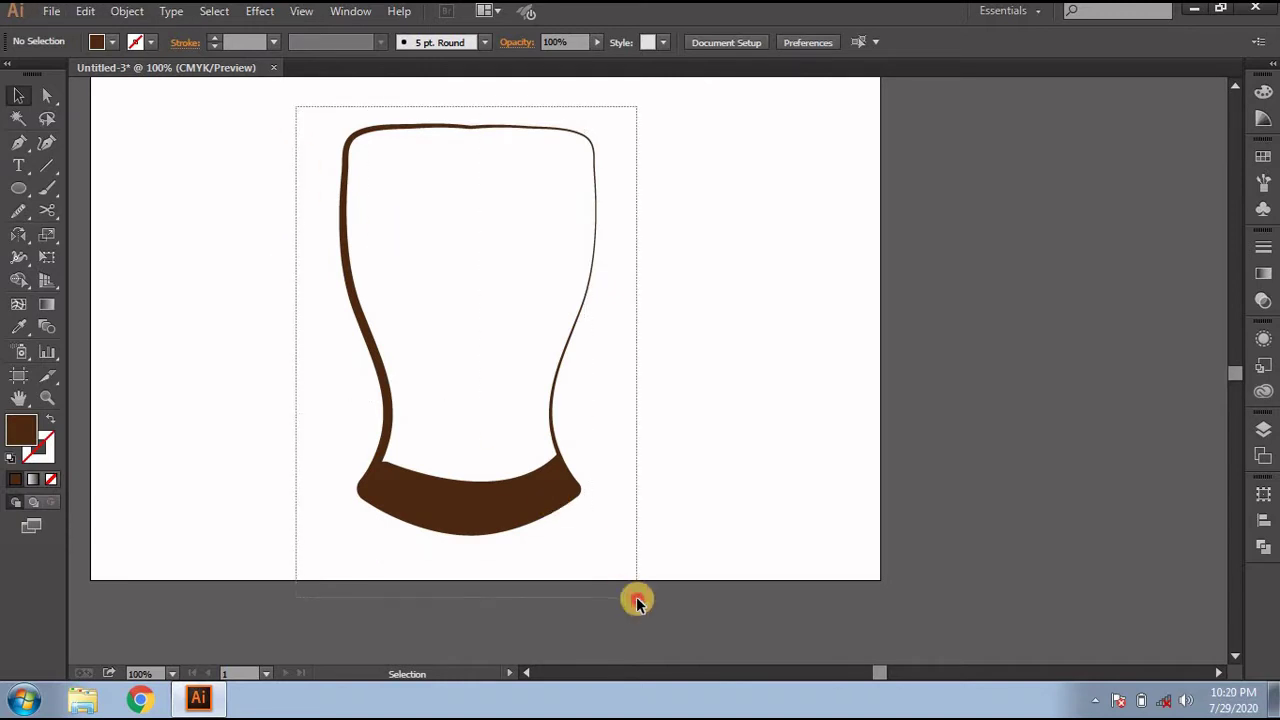
pyautogui.click(1264, 515)
pyautogui.click(1145, 481)
pyautogui.click(1049, 522)
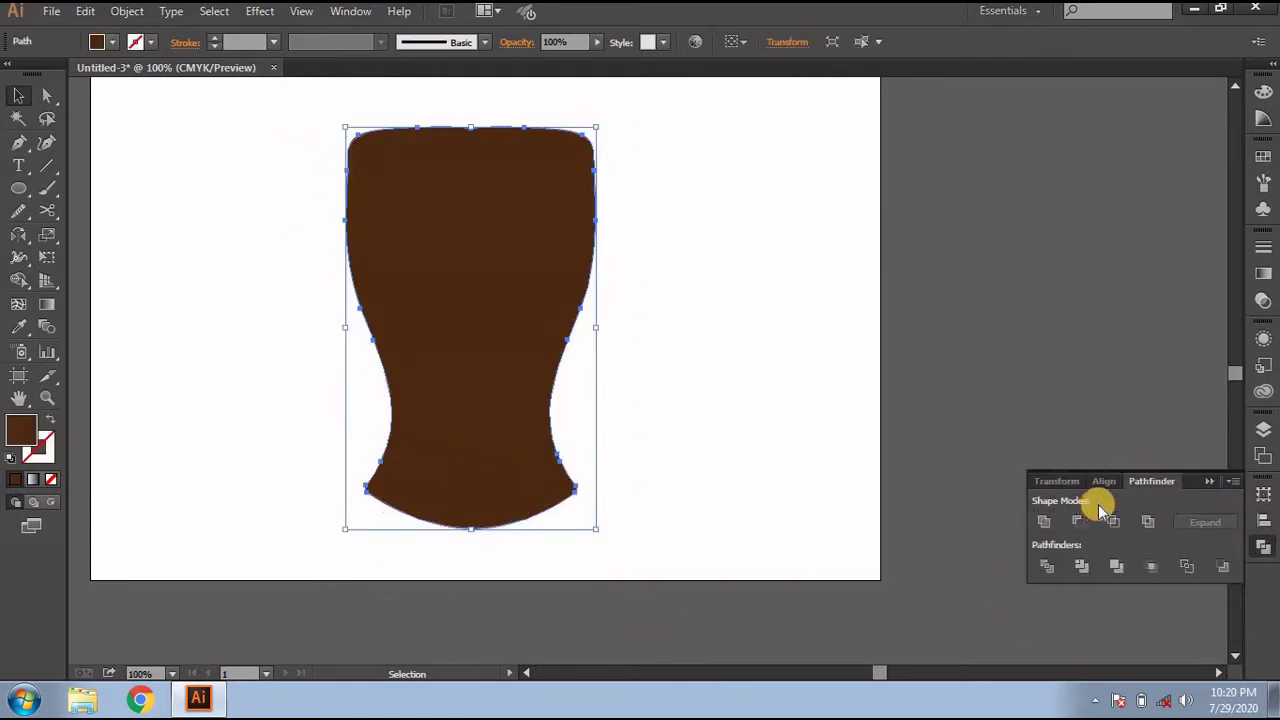
pyautogui.hotkey('ctrl', 'z')
pyautogui.click(1210, 484)
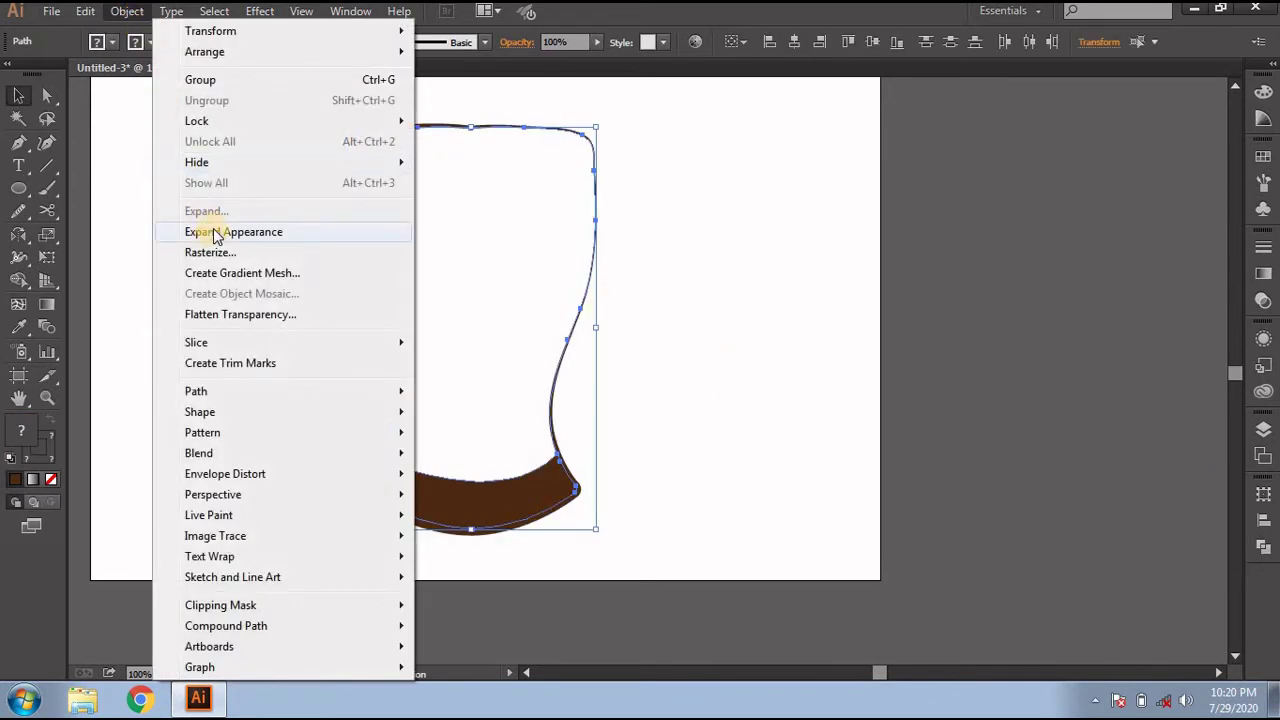
pyautogui.click(210, 231)
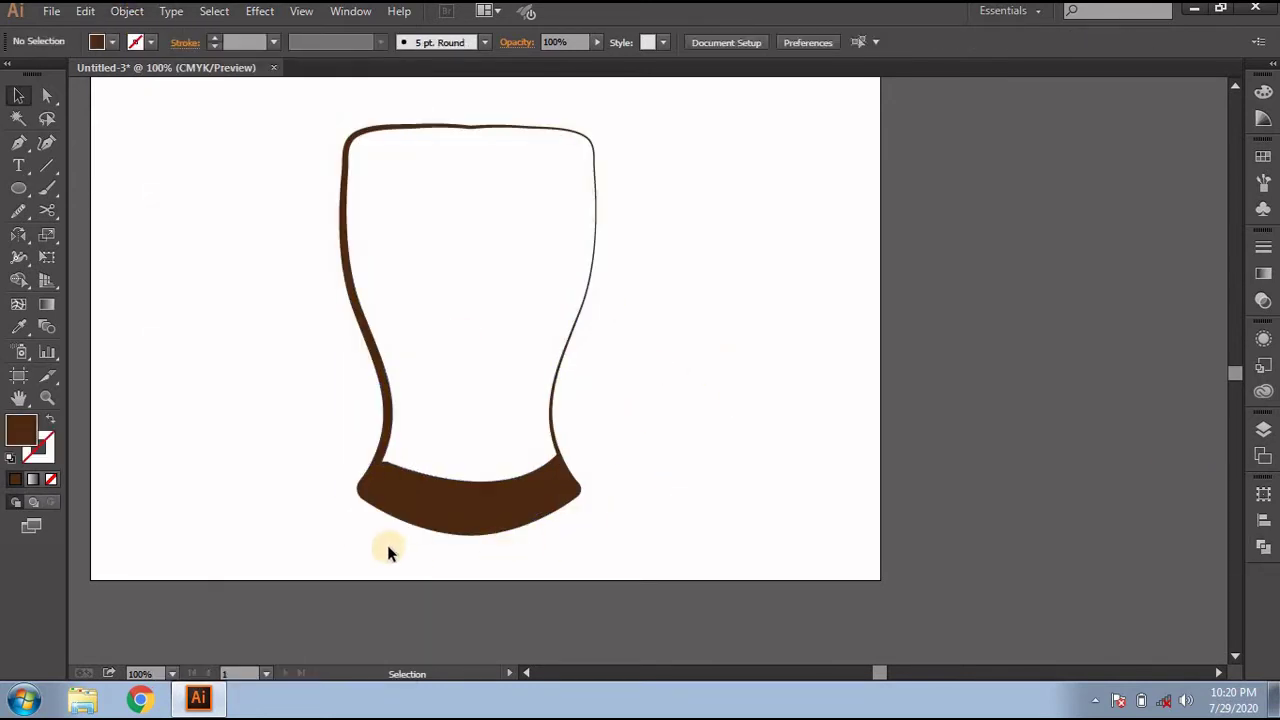
# Step: Move the whole glass group slightly down the artboard and deselect it
pyautogui.moveTo(380, 545); pyautogui.dragTo(563, 429)
pyautogui.press('a')
pyautogui.press('v')
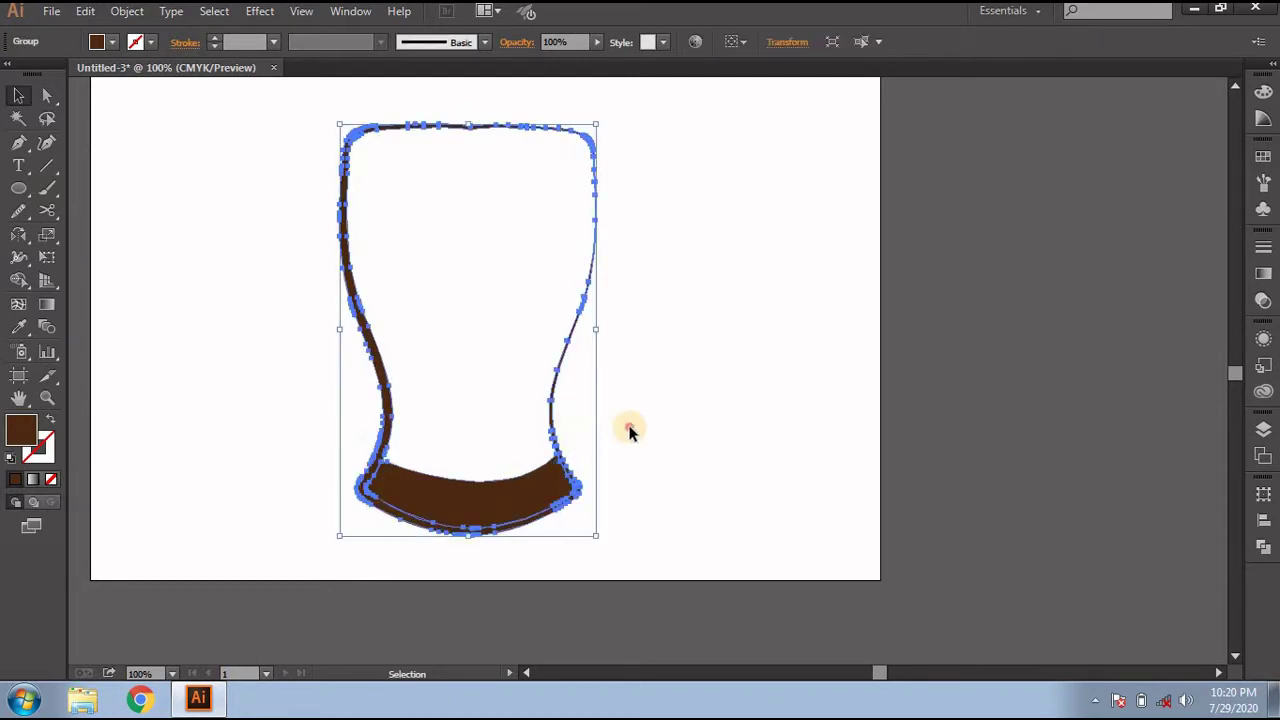
pyautogui.click(629, 429)
pyautogui.click(459, 485)
pyautogui.moveTo(391, 429); pyautogui.dragTo(393, 439)
pyautogui.click(669, 376)
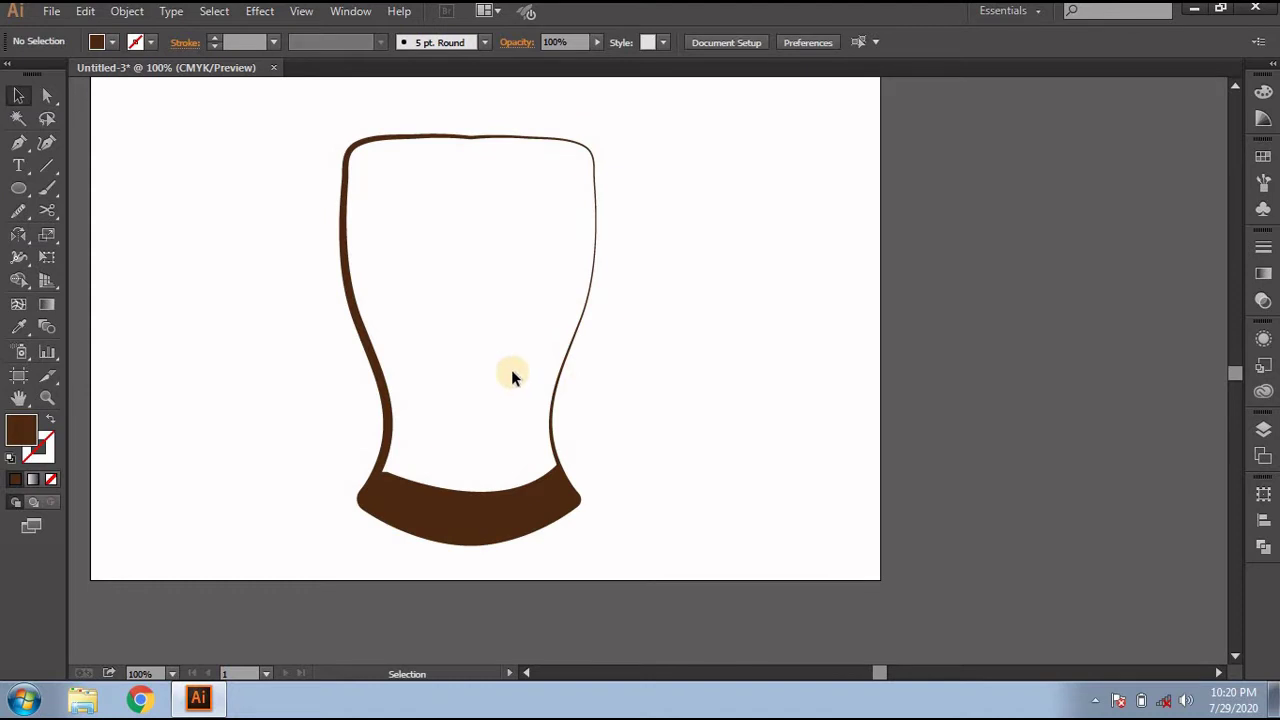
# Step: Start an unfilled Pen foam line on the glass's left side
pyautogui.scroll(1, 359, 164)
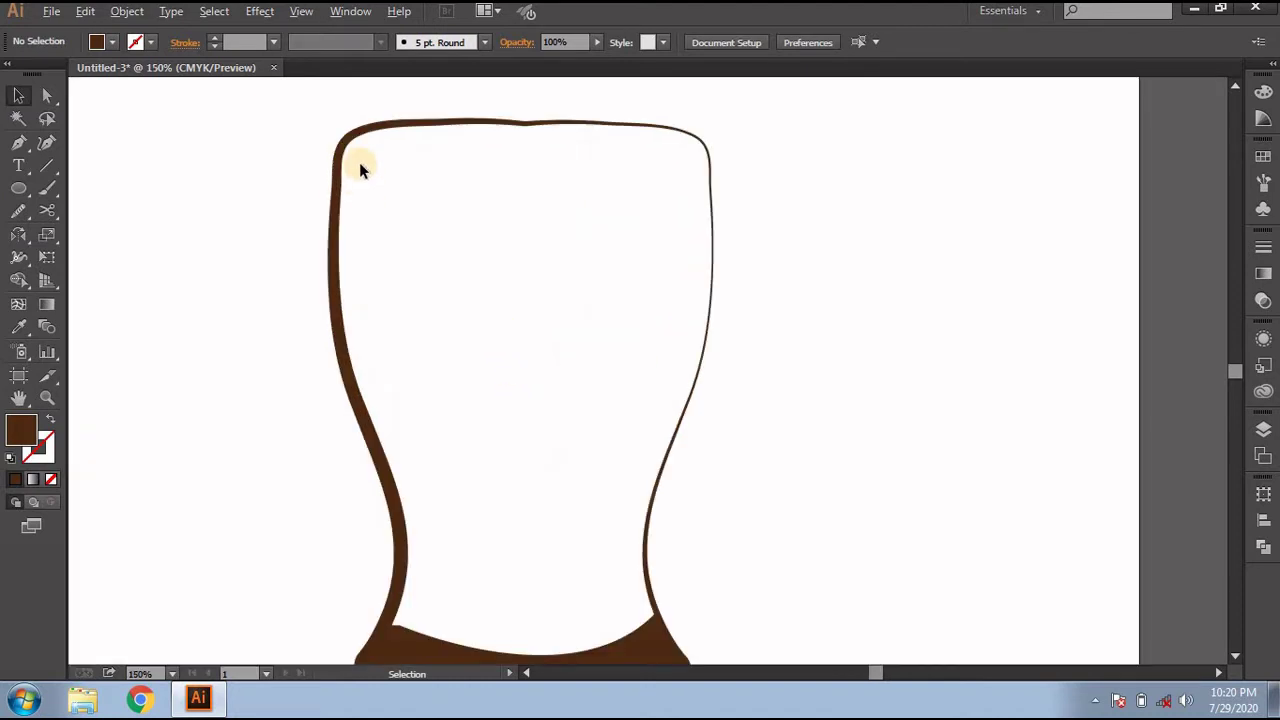
pyautogui.scroll(2, 359, 170)
pyautogui.click(17, 150)
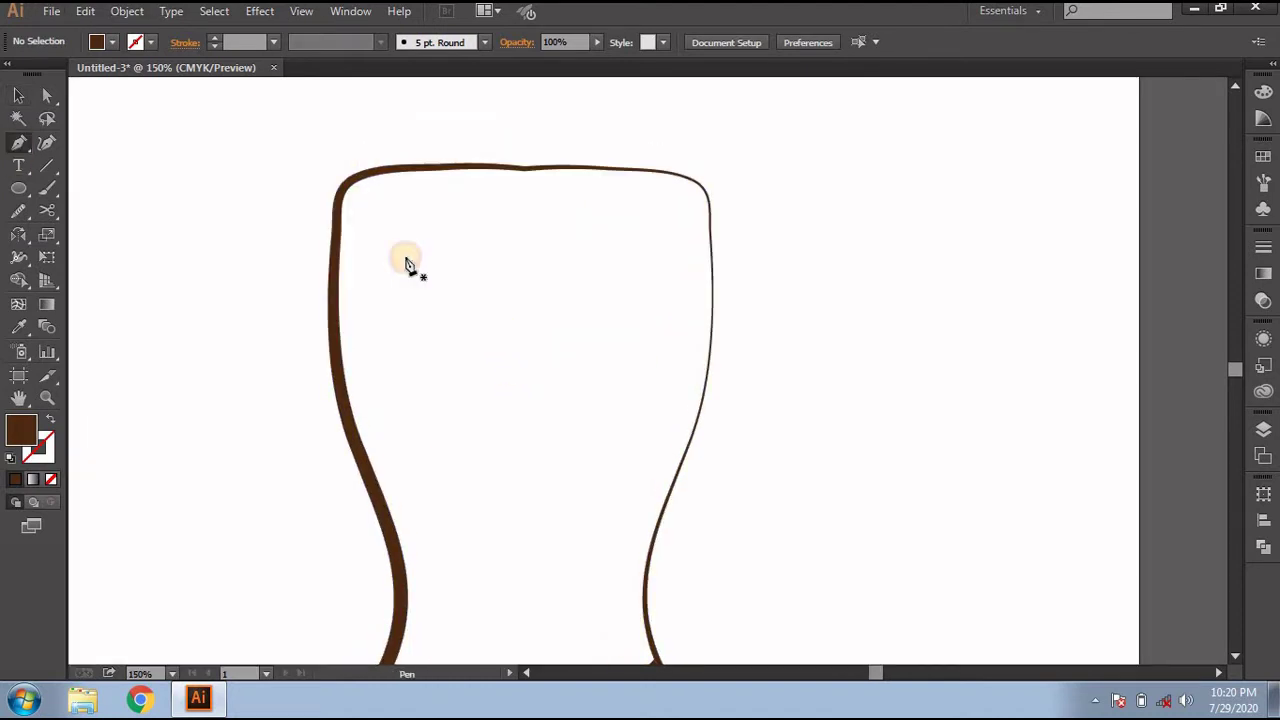
pyautogui.scroll(1, 409, 263)
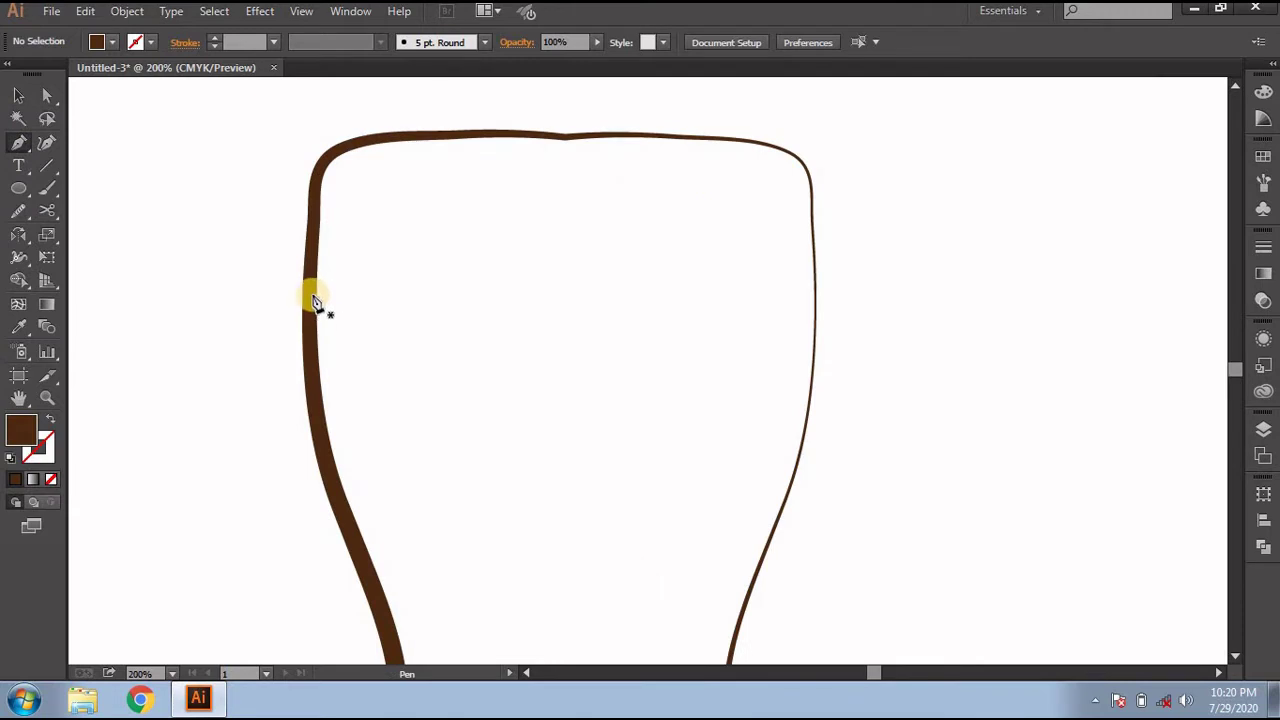
pyautogui.scroll(1, 313, 302)
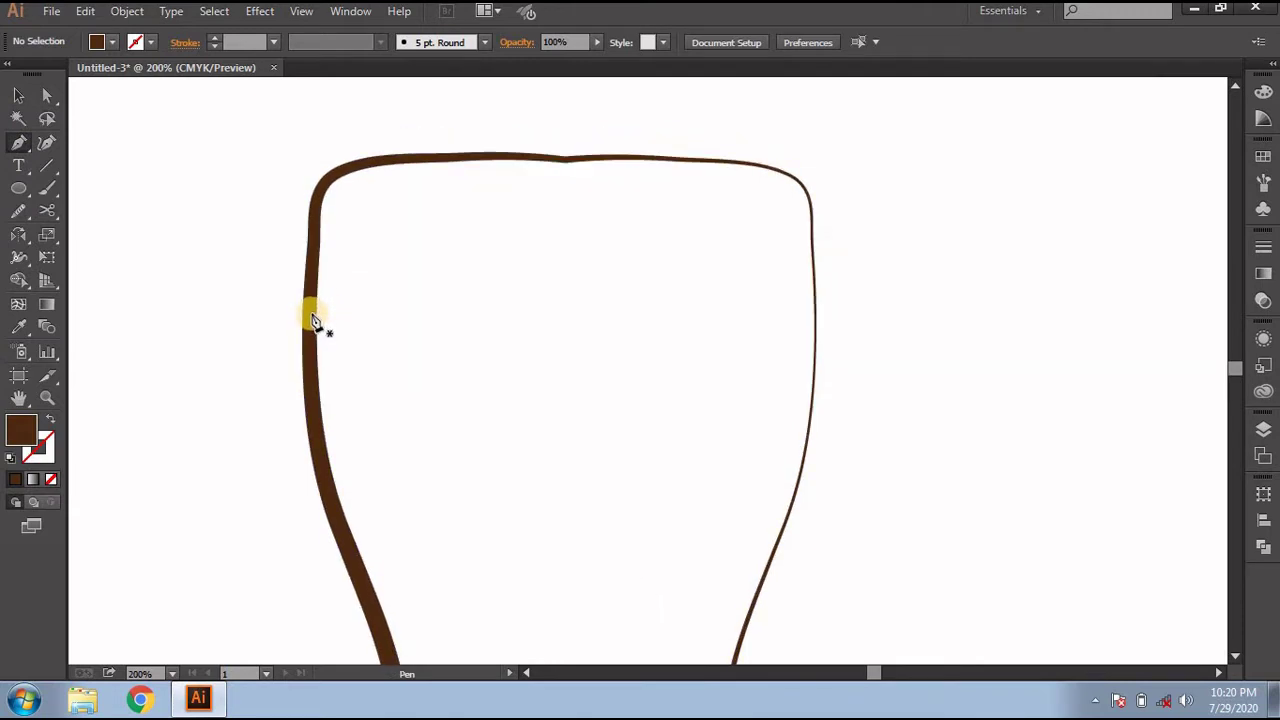
pyautogui.click(312, 313)
pyautogui.moveTo(382, 322); pyautogui.dragTo(383, 320)
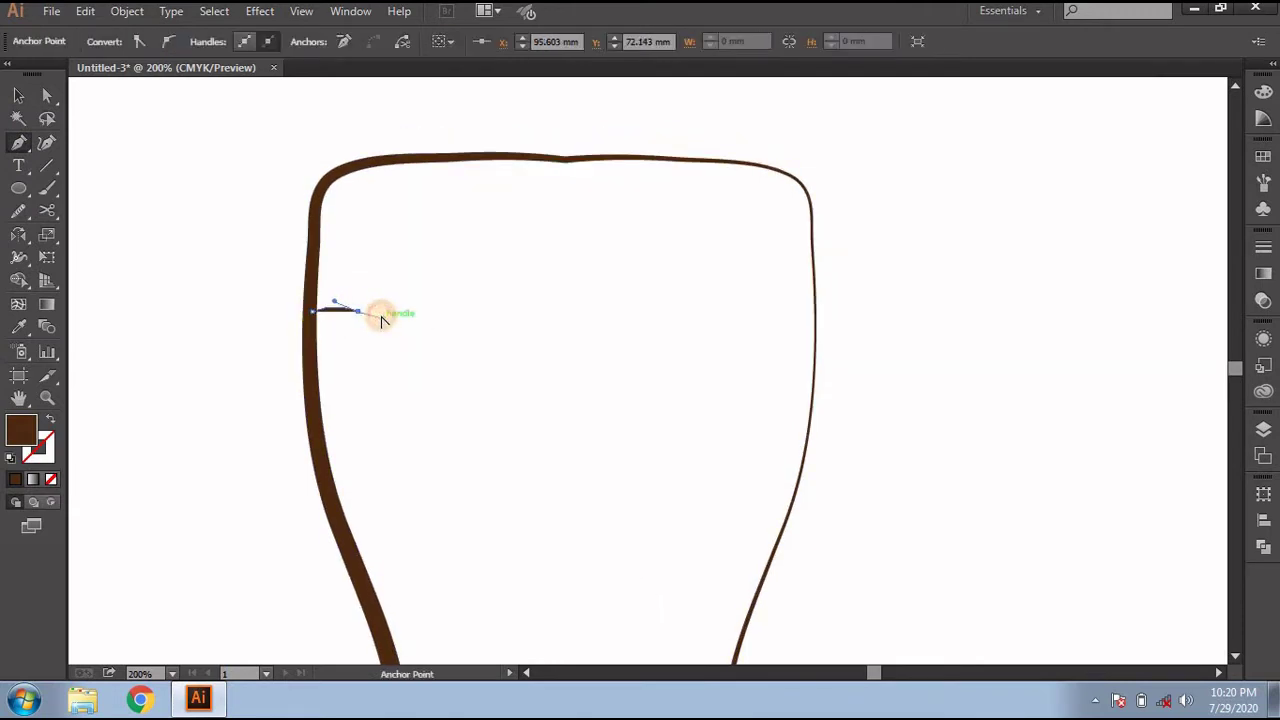
pyautogui.scroll(2, 383, 320)
pyautogui.click(410, 297)
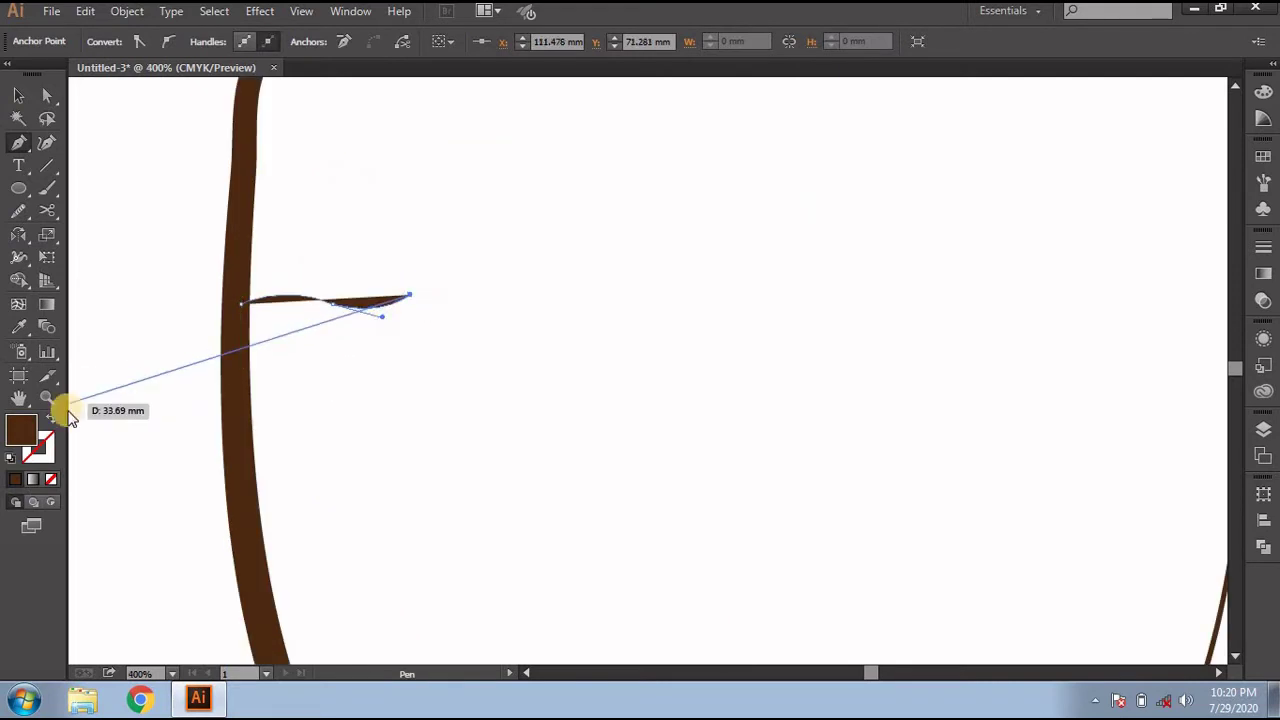
pyautogui.click(52, 421)
# Step: Continue the wavy foam line across the glass, with a tall bump, to the right side
pyautogui.hscroll(2, 418, 360)
pyautogui.hscroll(2, 418, 360)
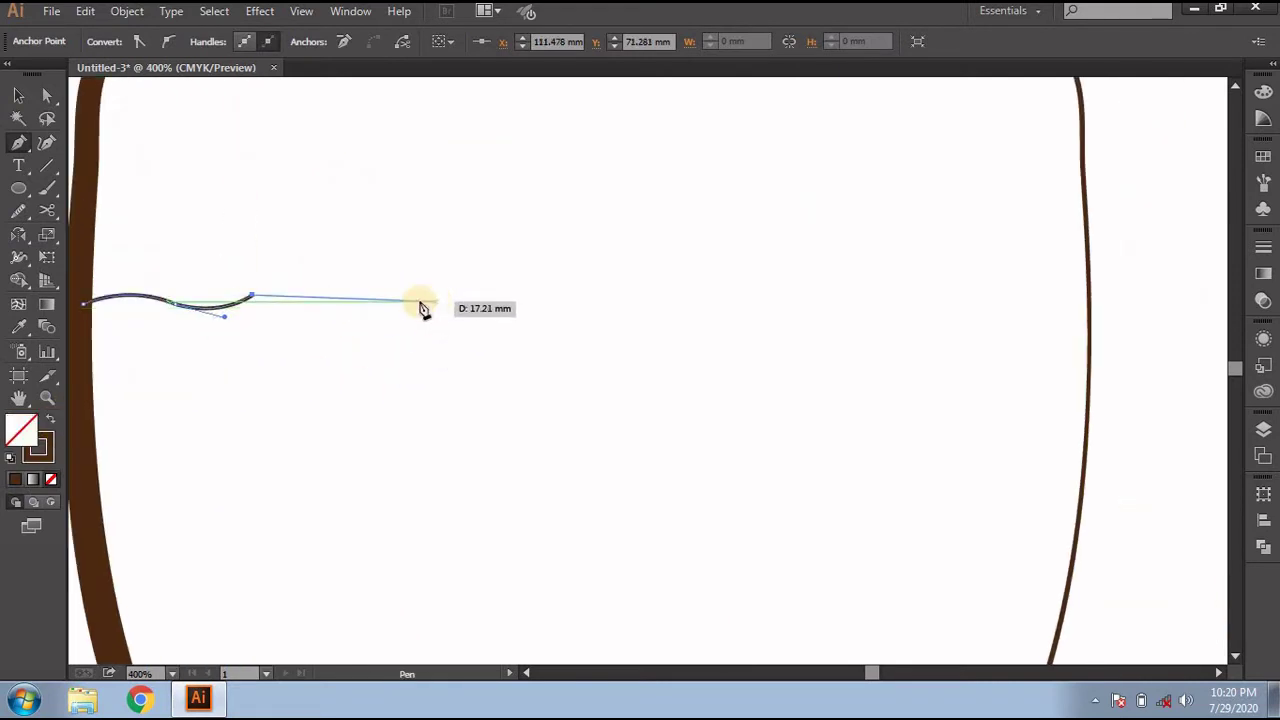
pyautogui.moveTo(415, 300)
pyautogui.mouseDown()
pyautogui.moveTo(463, 337)
pyautogui.moveTo(436, 310)
pyautogui.moveTo(466, 301)
pyautogui.moveTo(520, 325)
pyautogui.moveTo(559, 296)
pyautogui.mouseUp()
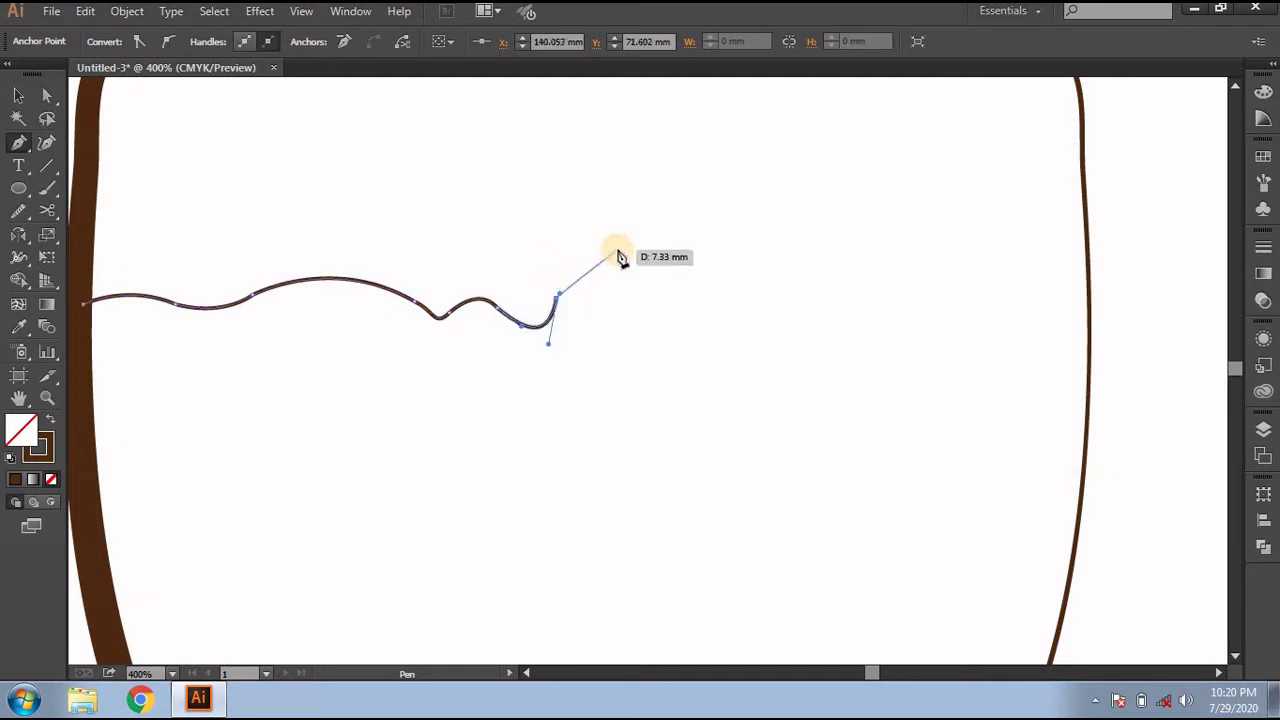
pyautogui.moveTo(626, 233)
pyautogui.mouseDown()
pyautogui.moveTo(706, 256)
pyautogui.moveTo(686, 309)
pyautogui.moveTo(700, 348)
pyautogui.moveTo(645, 297)
pyautogui.mouseUp()
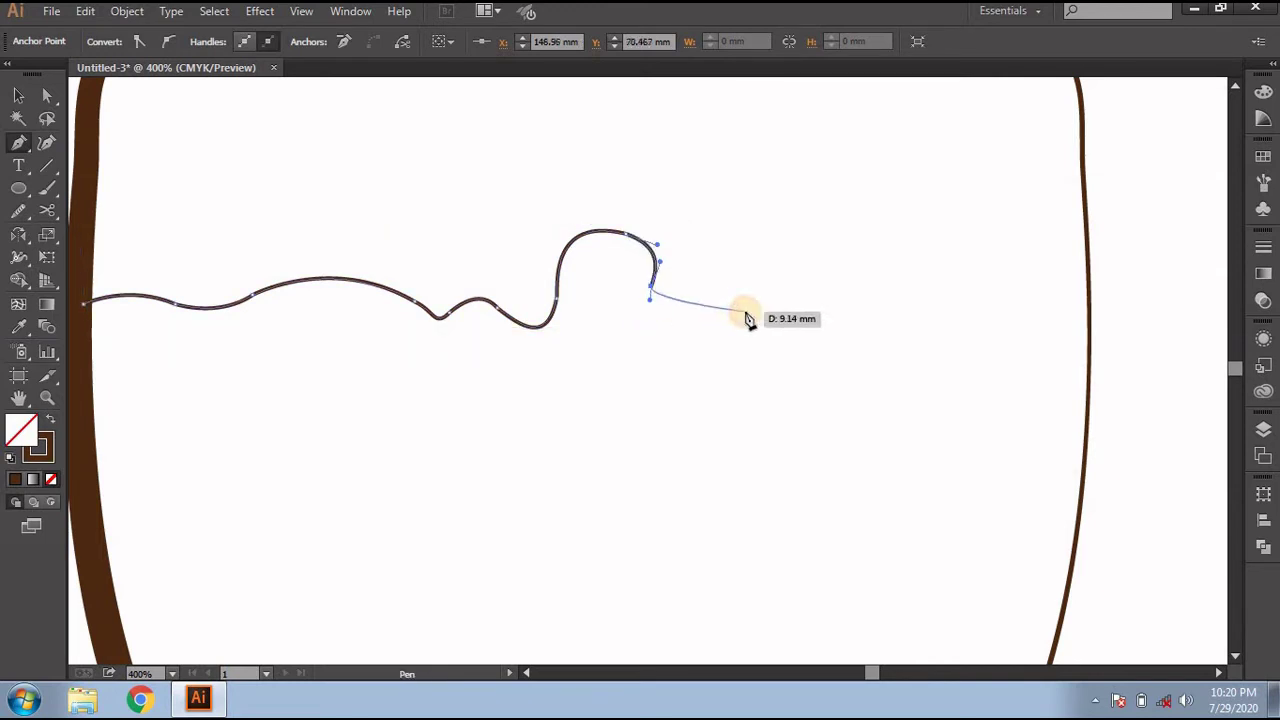
pyautogui.moveTo(746, 318)
pyautogui.mouseDown()
pyautogui.moveTo(762, 297)
pyautogui.moveTo(843, 313)
pyautogui.moveTo(975, 300)
pyautogui.mouseUp()
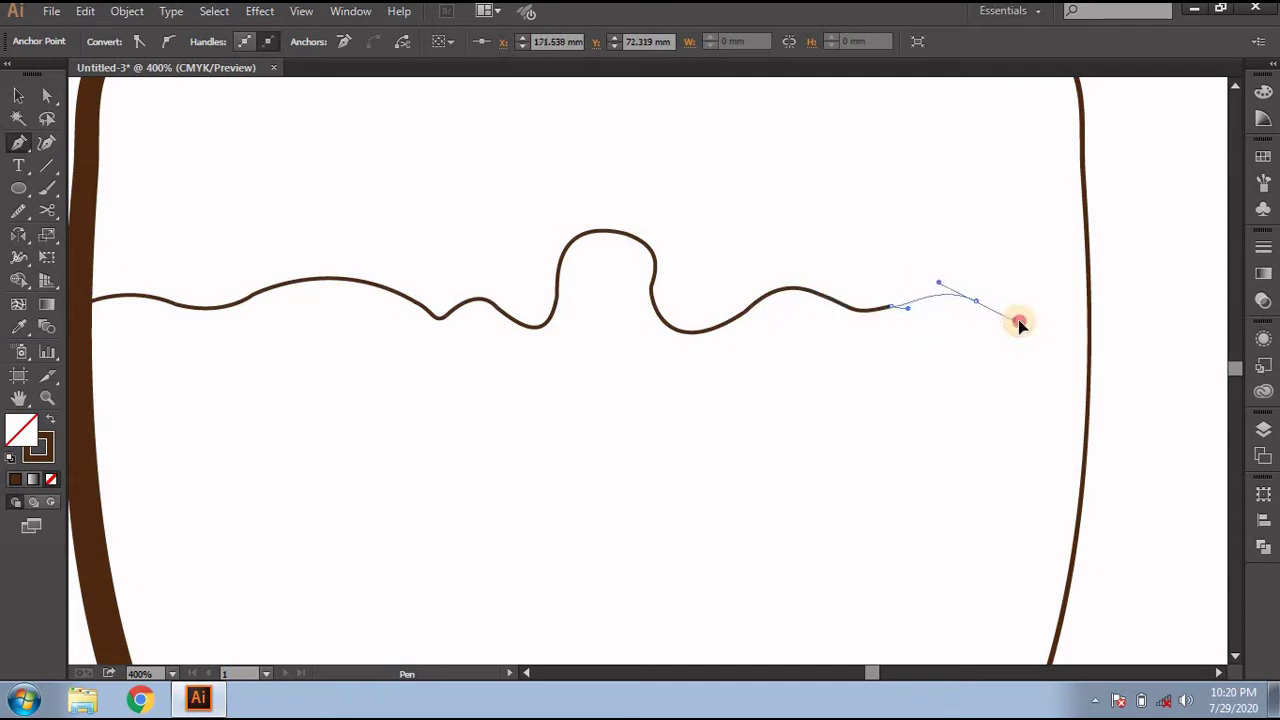
pyautogui.moveTo(1088, 288); pyautogui.dragTo(1110, 252)
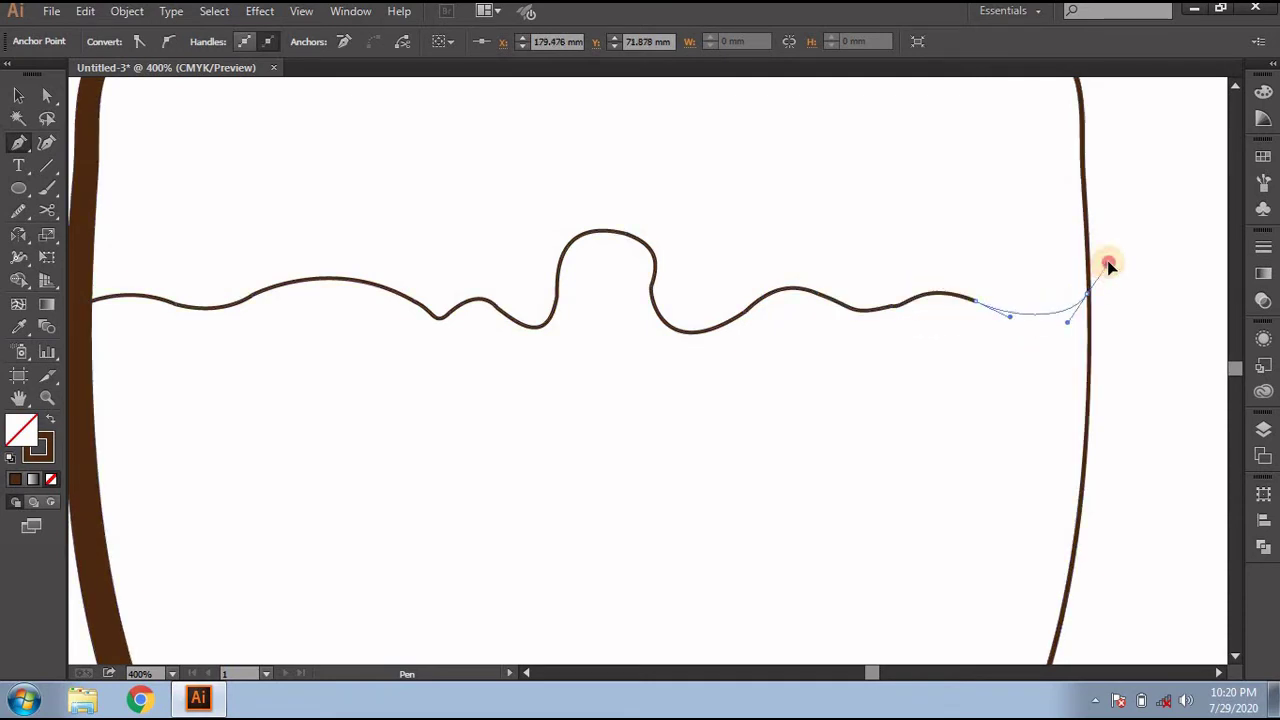
pyautogui.hotkey('ctrl', '-')
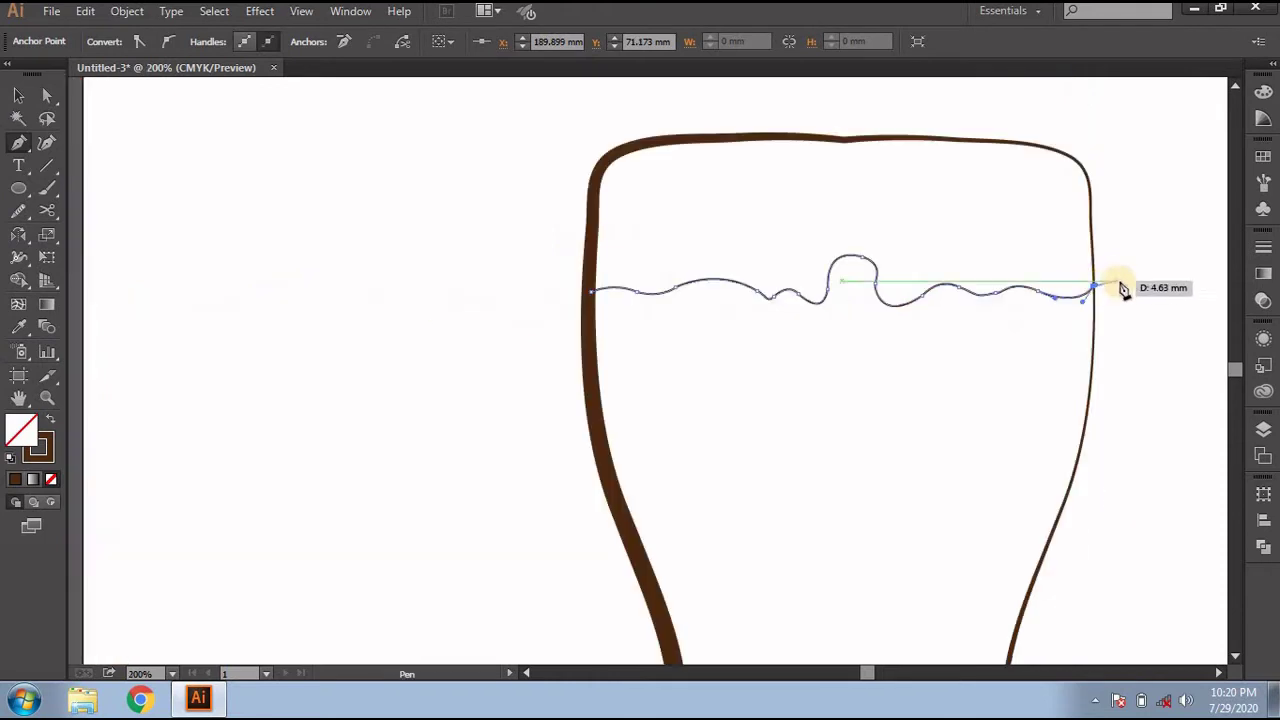
pyautogui.hscroll(3, 1119, 286)
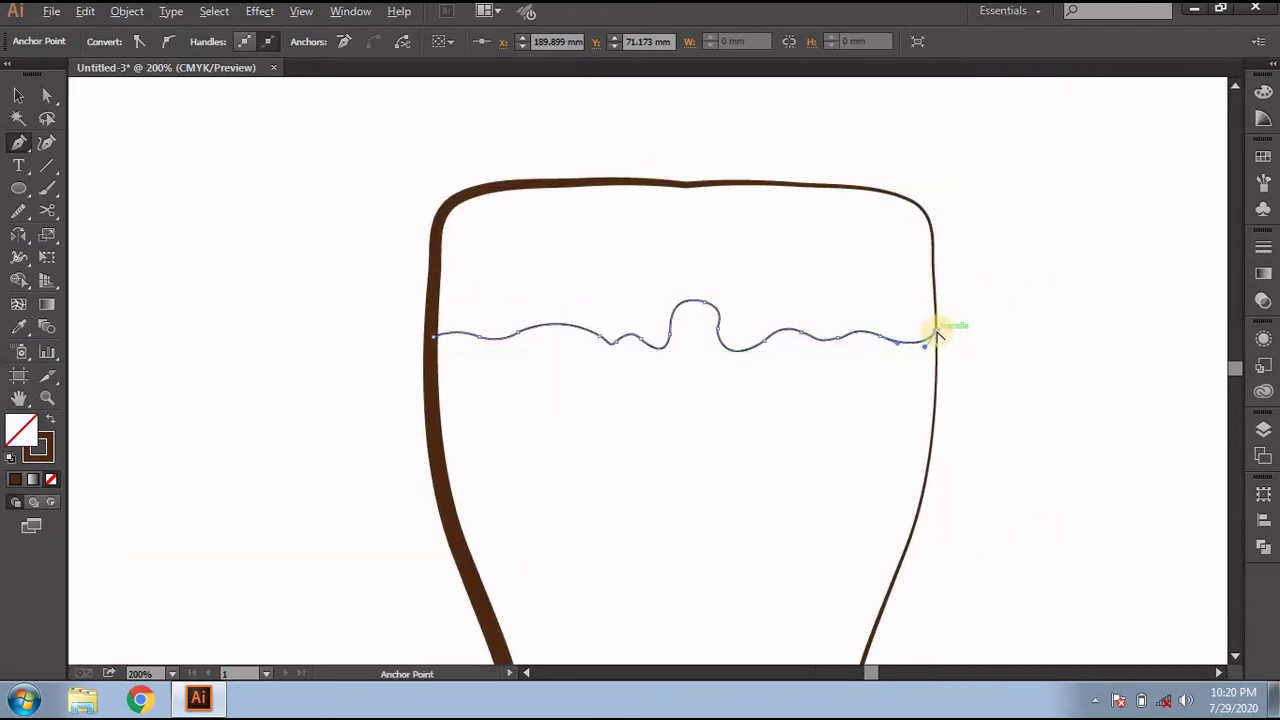
pyautogui.moveTo(938, 333); pyautogui.dragTo(960, 309)
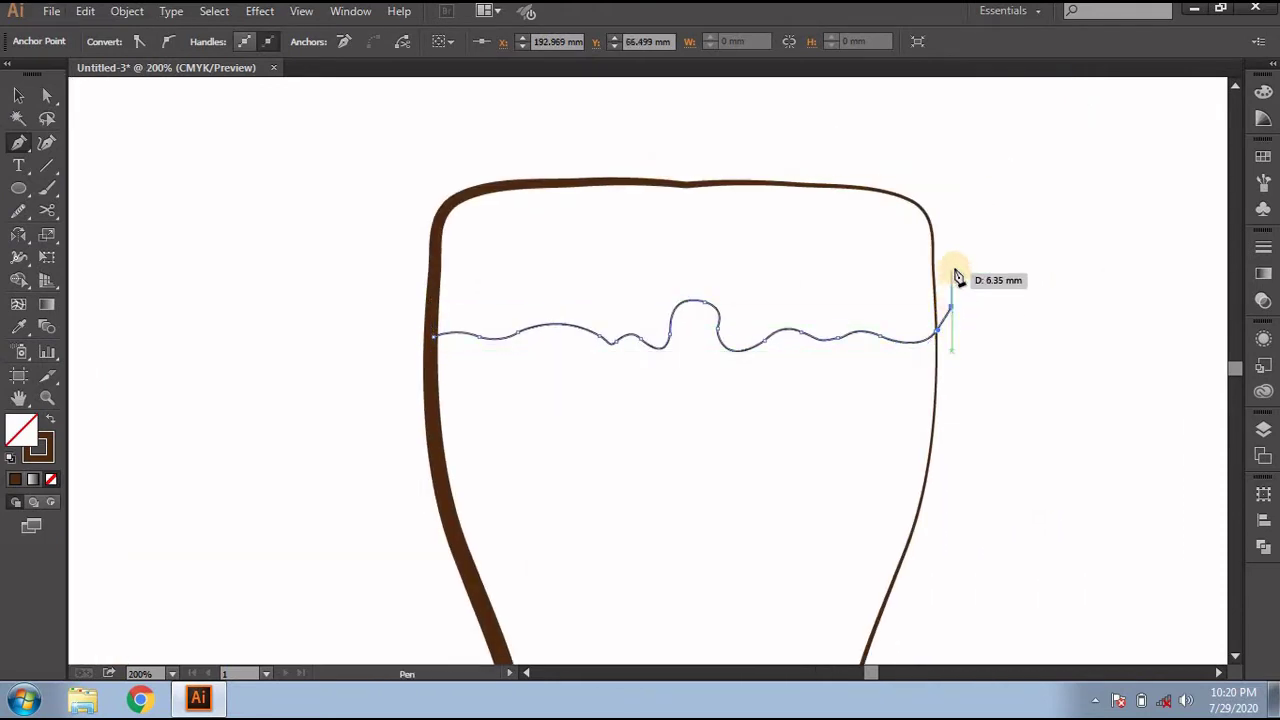
# Step: Loop the path up over the rim and close it at the wave's left end
pyautogui.click(951, 205)
pyautogui.click(918, 160)
pyautogui.click(776, 160)
pyautogui.click(570, 152)
pyautogui.click(401, 150)
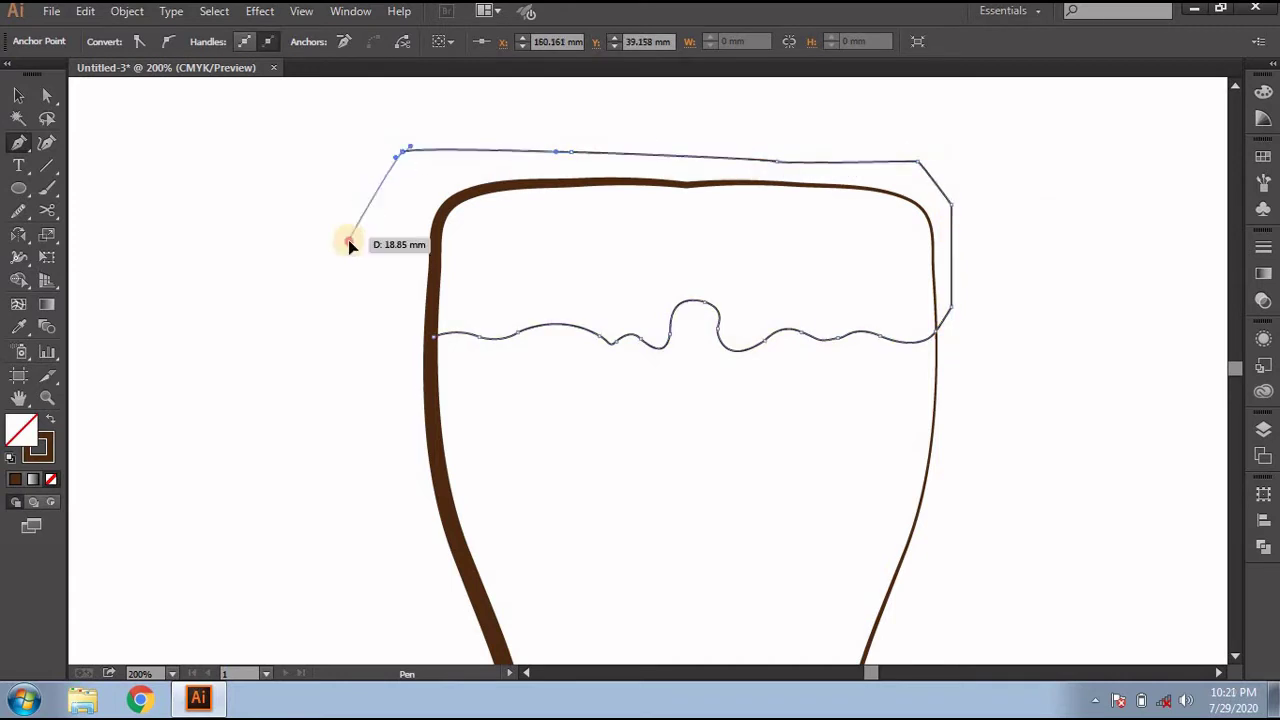
pyautogui.click(349, 240)
pyautogui.moveTo(386, 320); pyautogui.dragTo(399, 342)
pyautogui.click(434, 340)
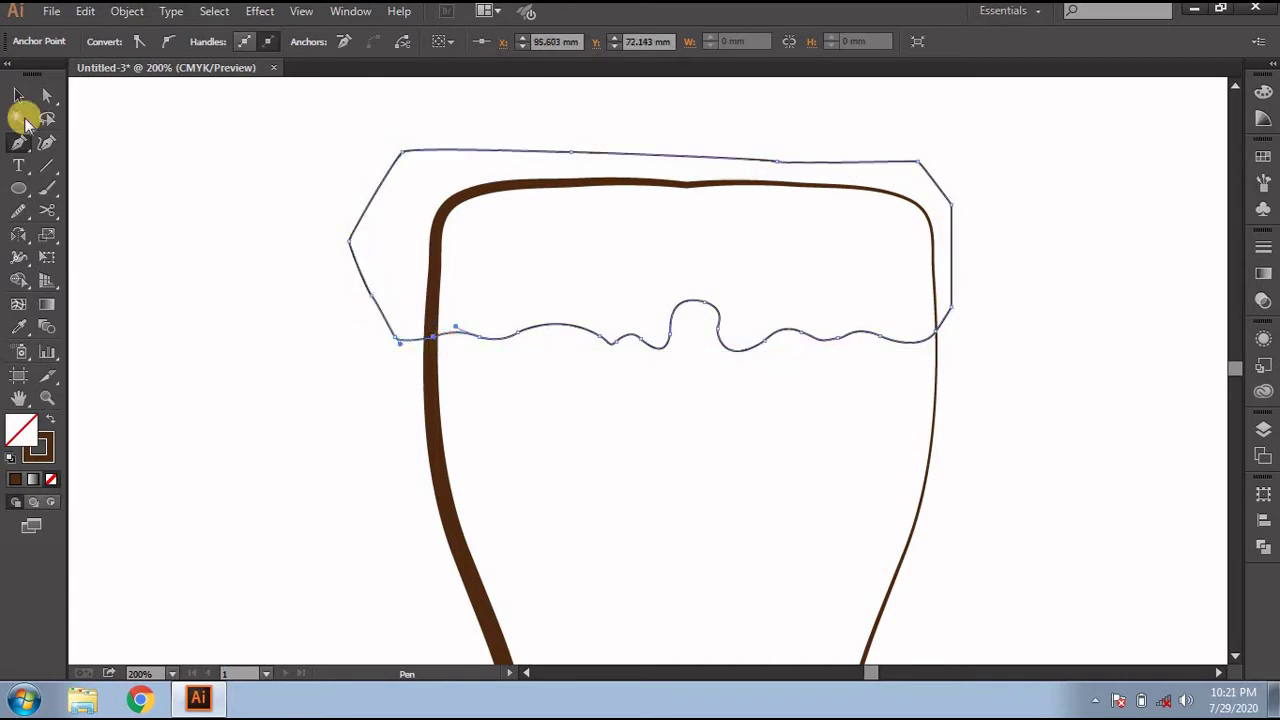
# Step: Delete the foam shape's area outside the glass with Shape Builder
pyautogui.click(18, 95)
pyautogui.moveTo(246, 146); pyautogui.dragTo(595, 398)
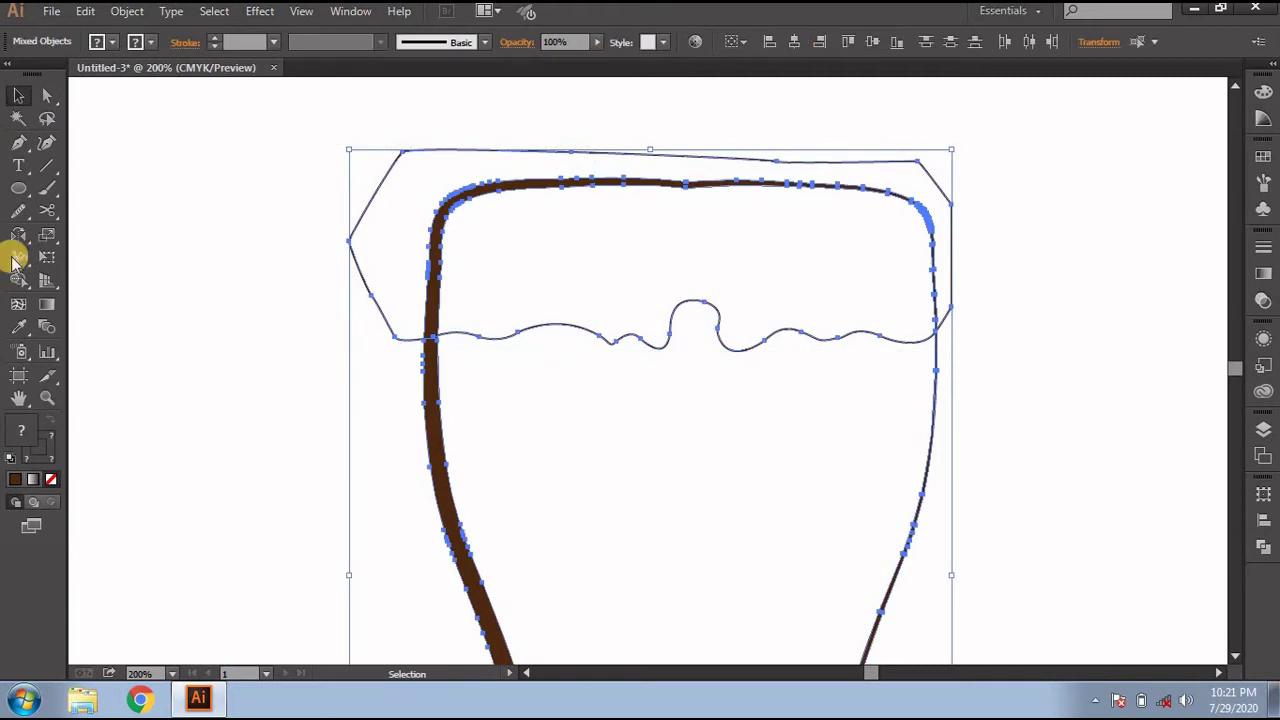
pyautogui.click(18, 280)
pyautogui.keyDown('alt'); pyautogui.click(398, 178); pyautogui.keyUp('alt')
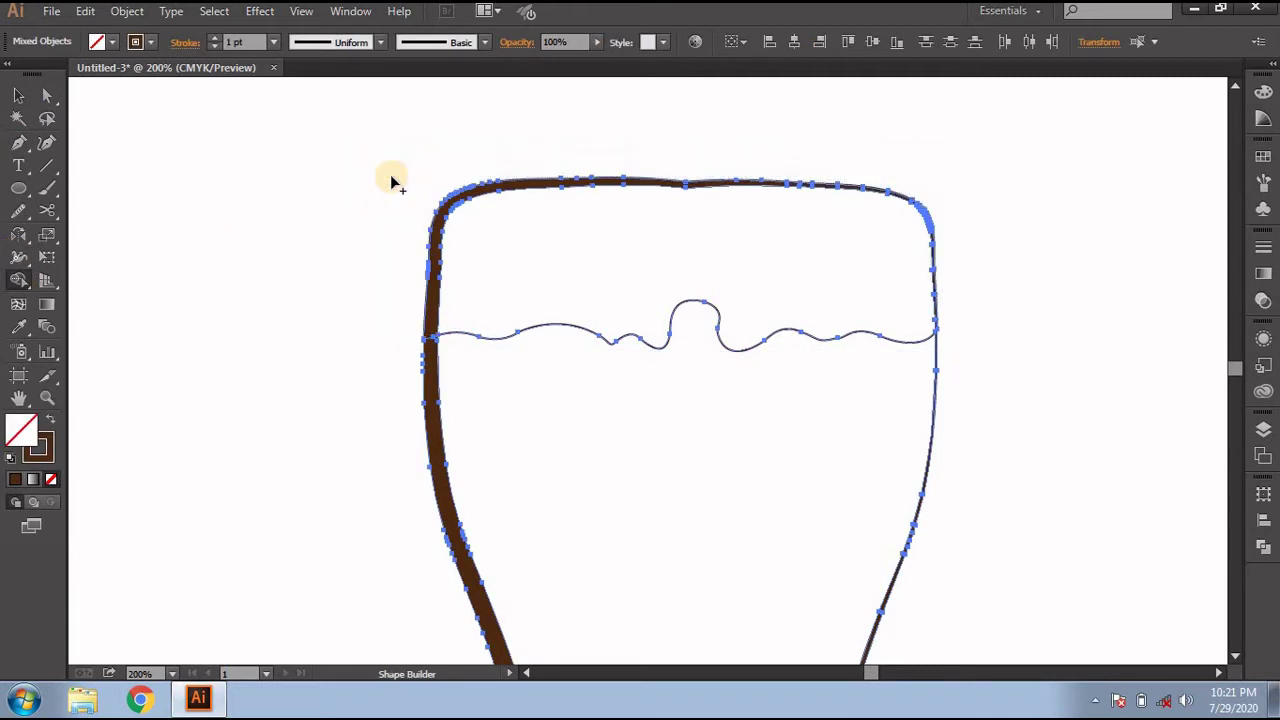
pyautogui.click(18, 95)
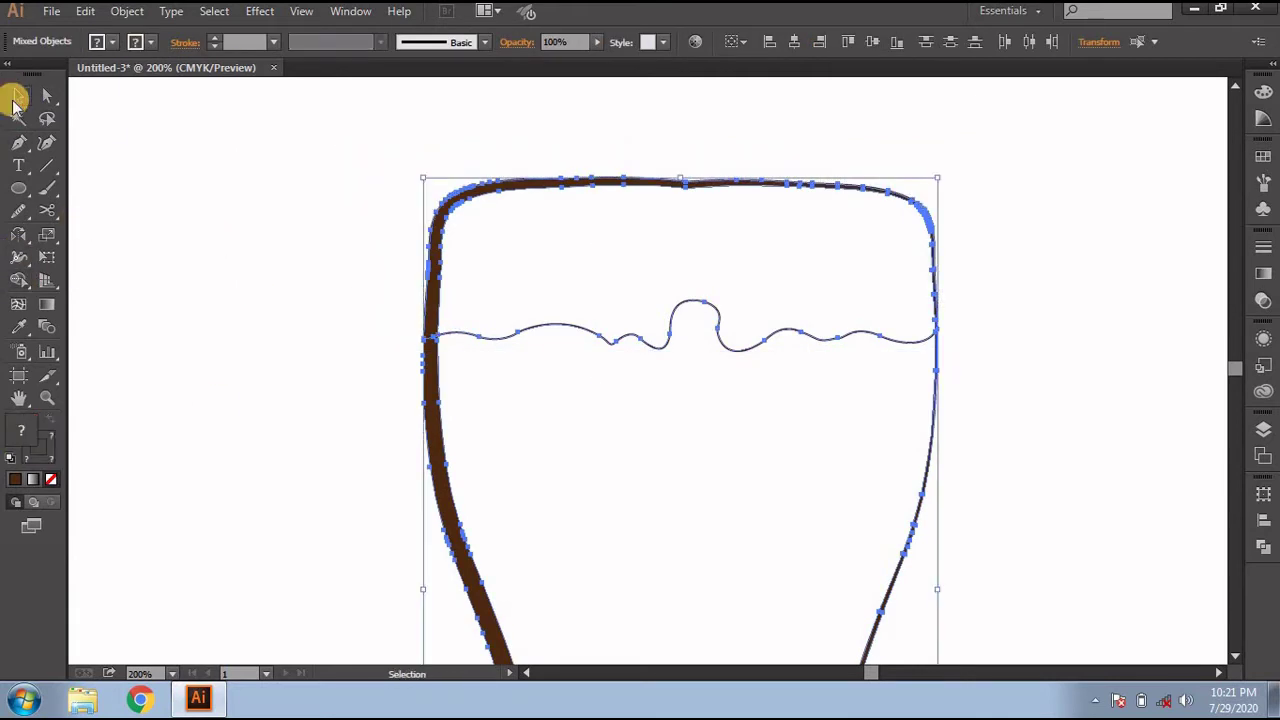
pyautogui.click(214, 186)
# Step: Adjust the top piece's stroke weight up and back down, leaving it at 1 pt
pyautogui.click(561, 330)
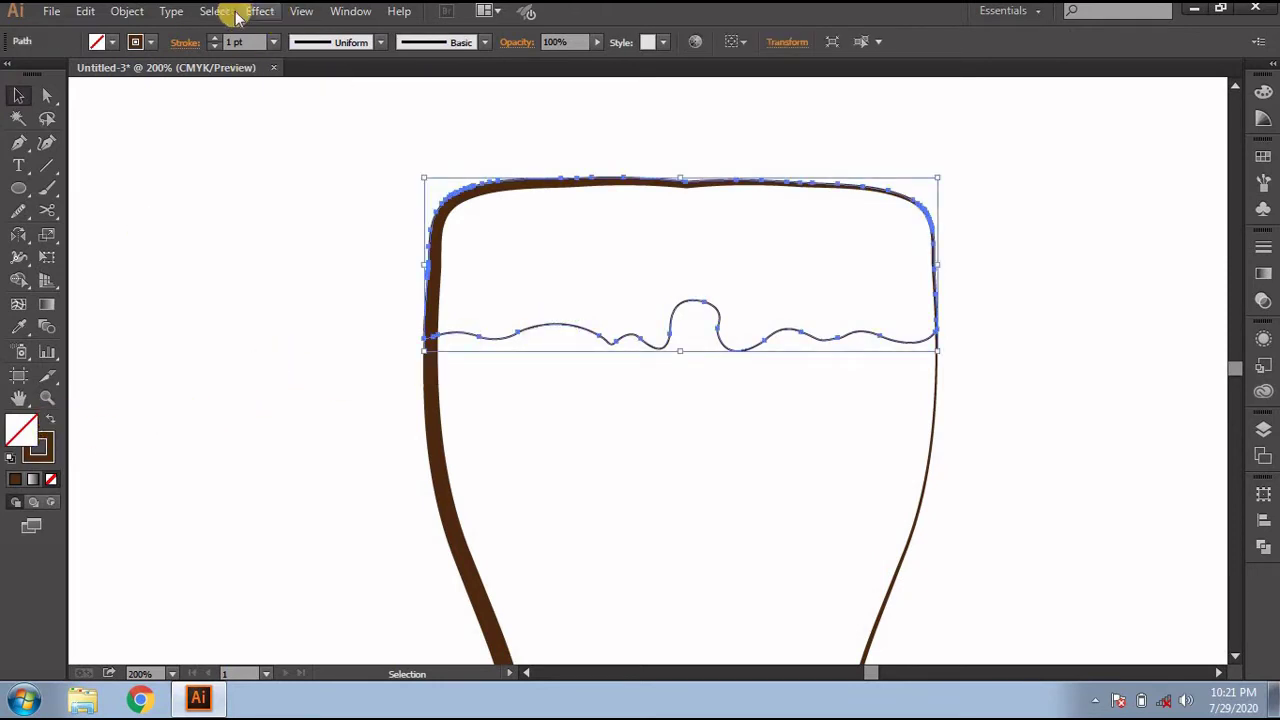
pyautogui.click(215, 36)
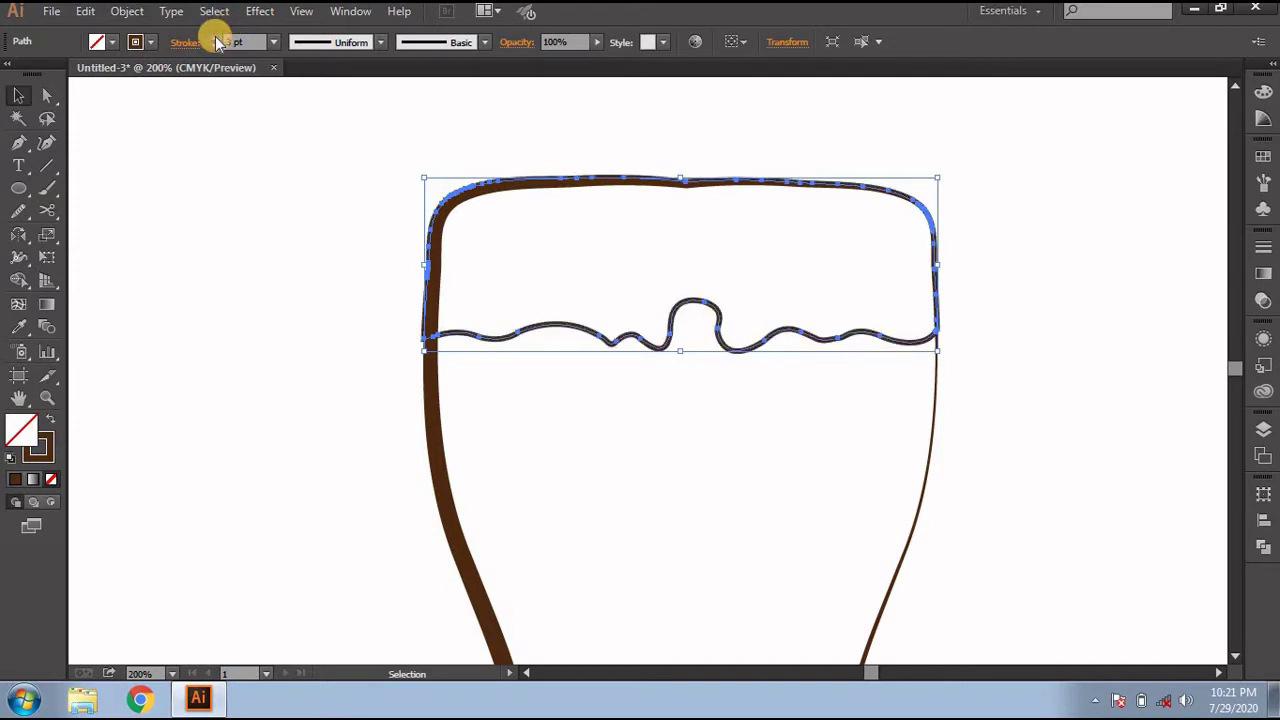
pyautogui.click(215, 36)
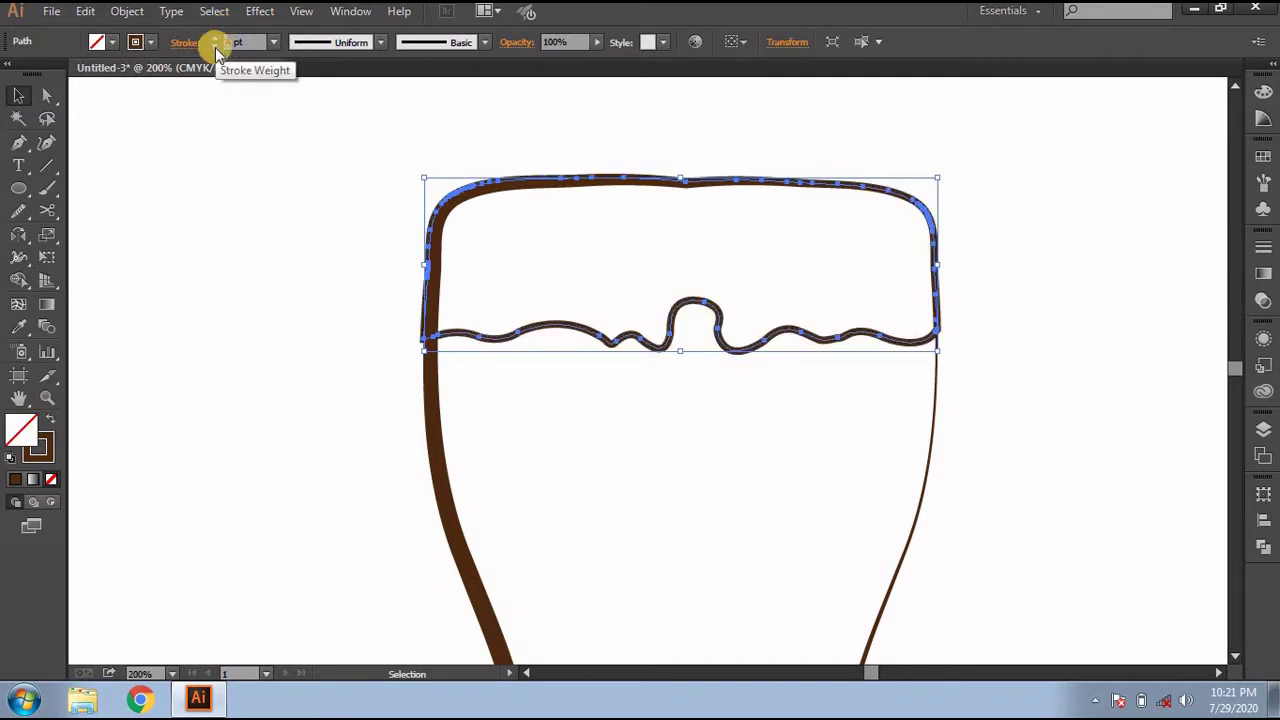
pyautogui.click(215, 36)
pyautogui.click(215, 36)
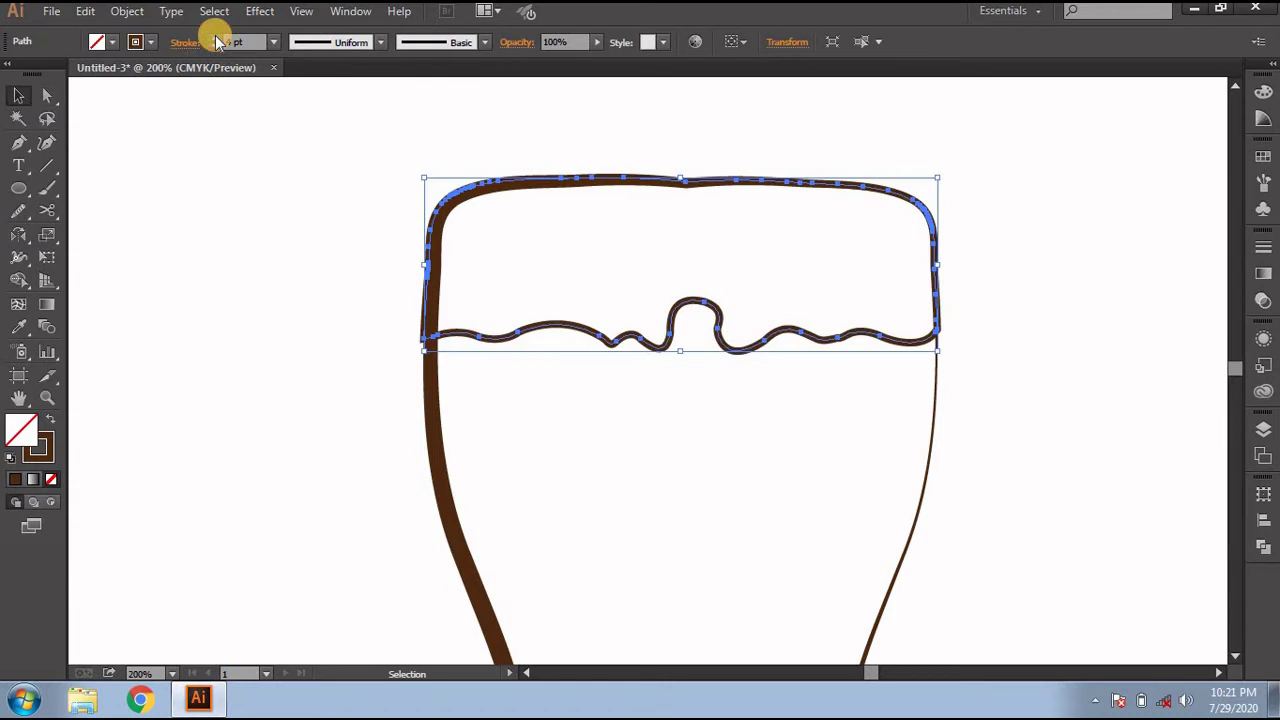
pyautogui.click(212, 48)
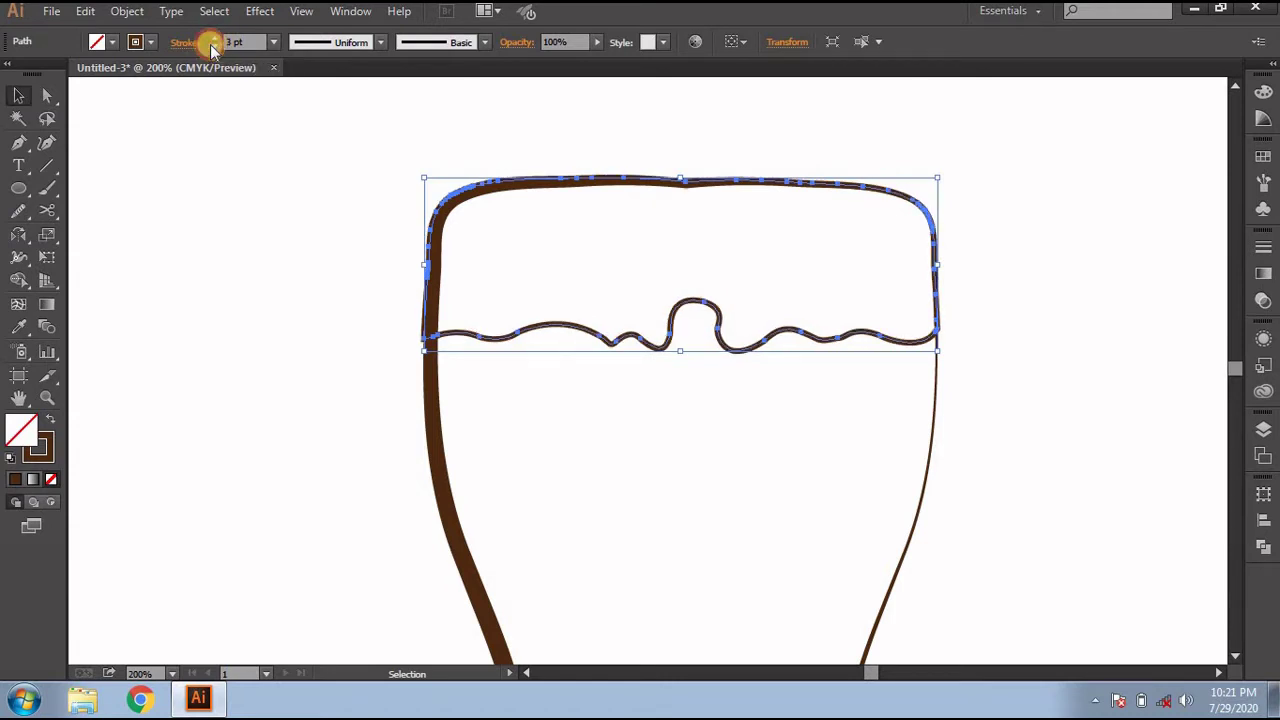
pyautogui.click(212, 48)
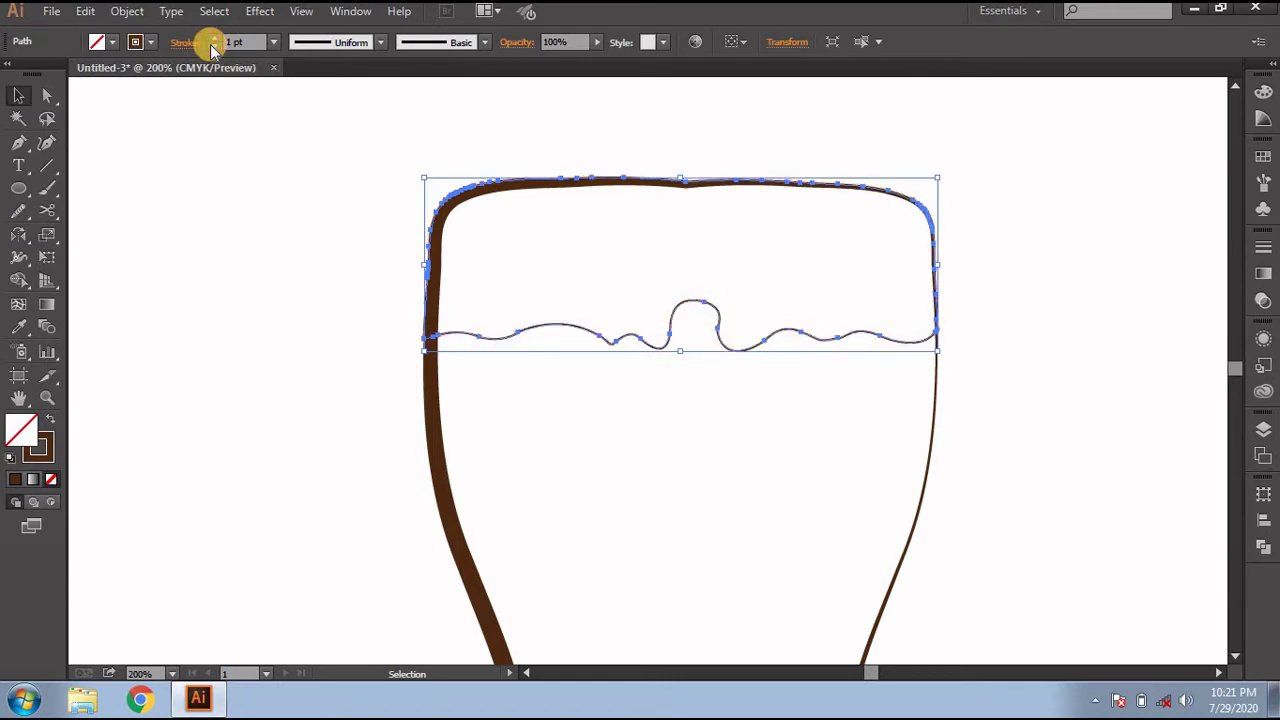
pyautogui.click(506, 364)
pyautogui.hscroll(3, 506, 364)
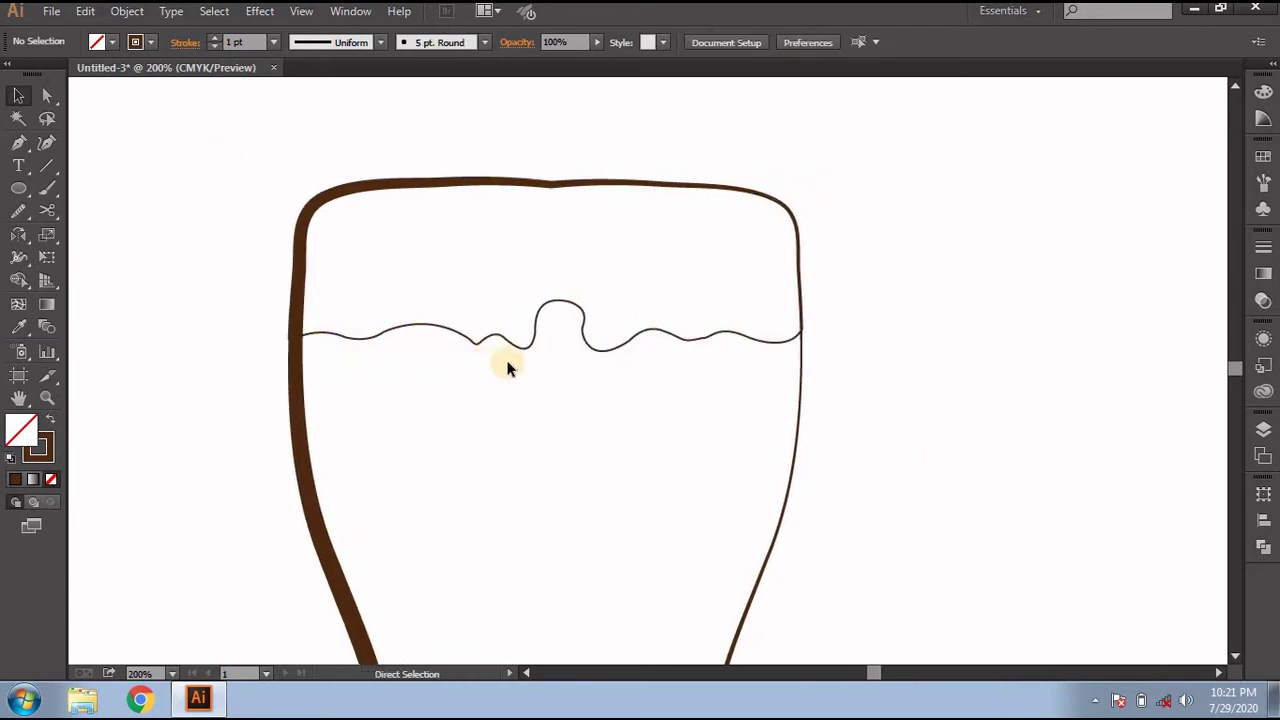
pyautogui.hscroll(2, 506, 364)
pyautogui.scroll(-2, 506, 364)
# Step: Fill the top foam shape with pale grey D6D4CE
pyautogui.click(524, 234)
pyautogui.scroll(1, 508, 250)
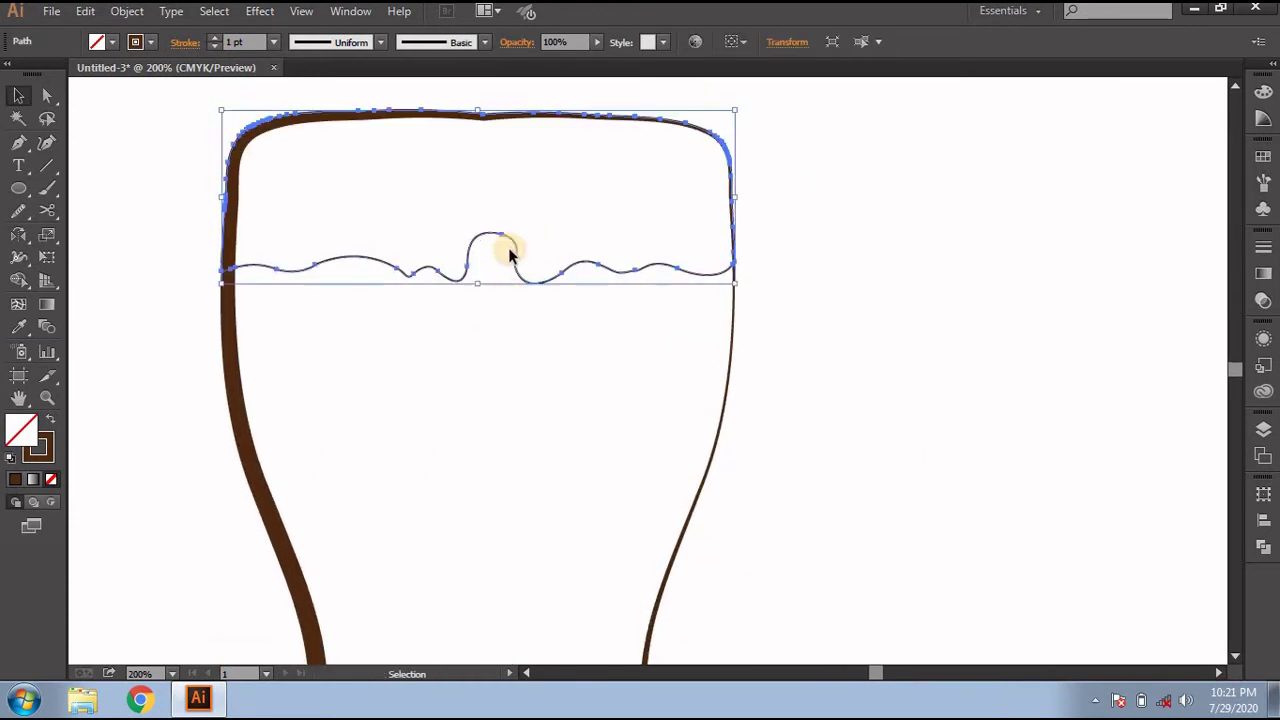
pyautogui.doubleClick(30, 428)
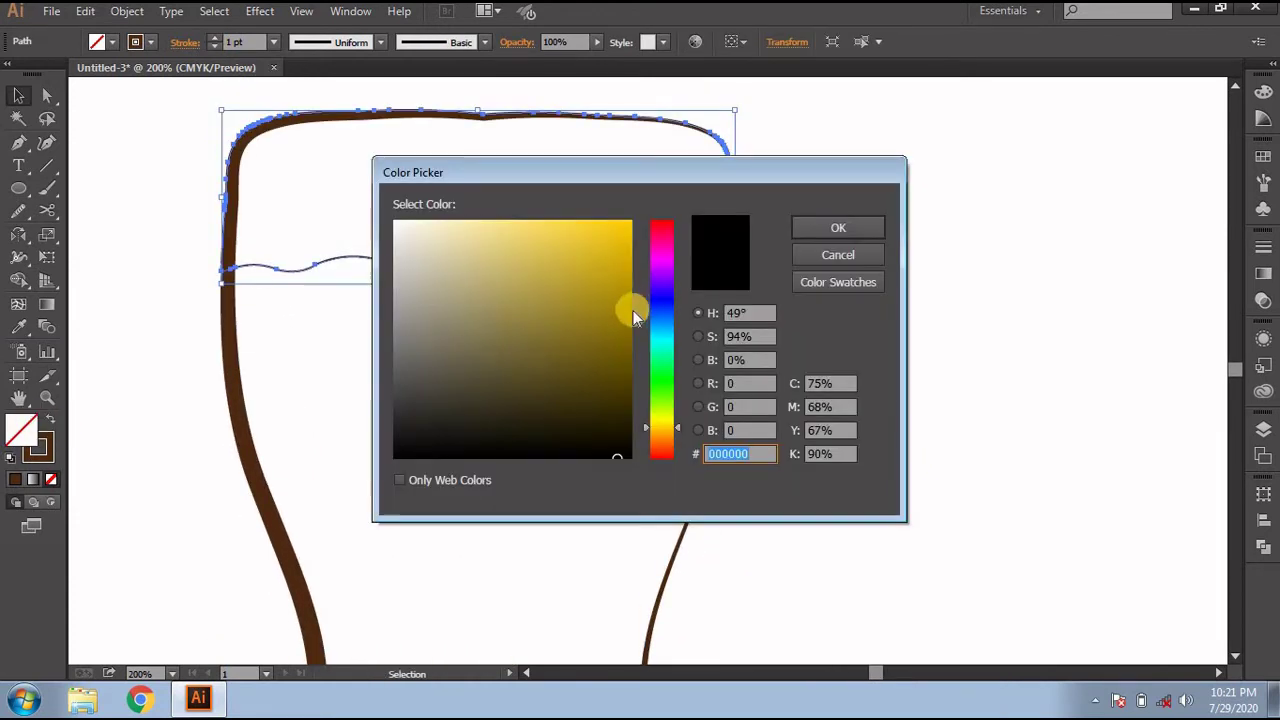
pyautogui.moveTo(628, 308); pyautogui.dragTo(393, 259)
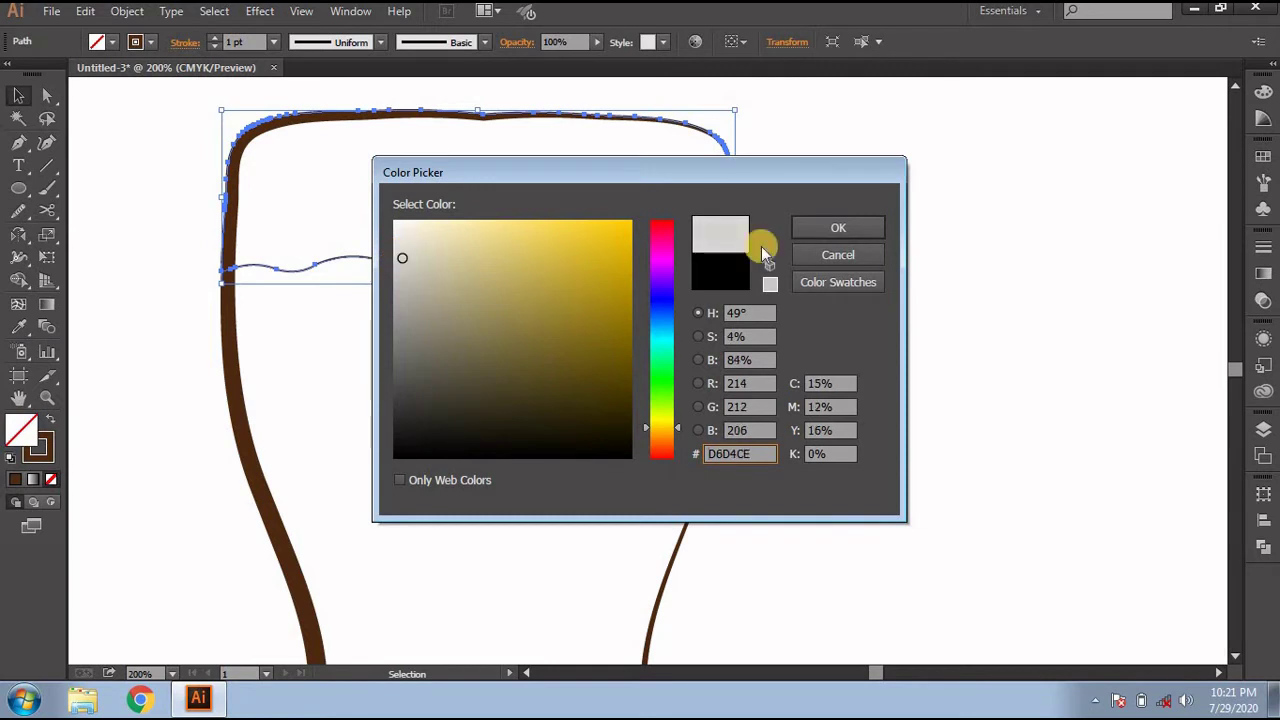
pyautogui.click(830, 226)
pyautogui.click(862, 306)
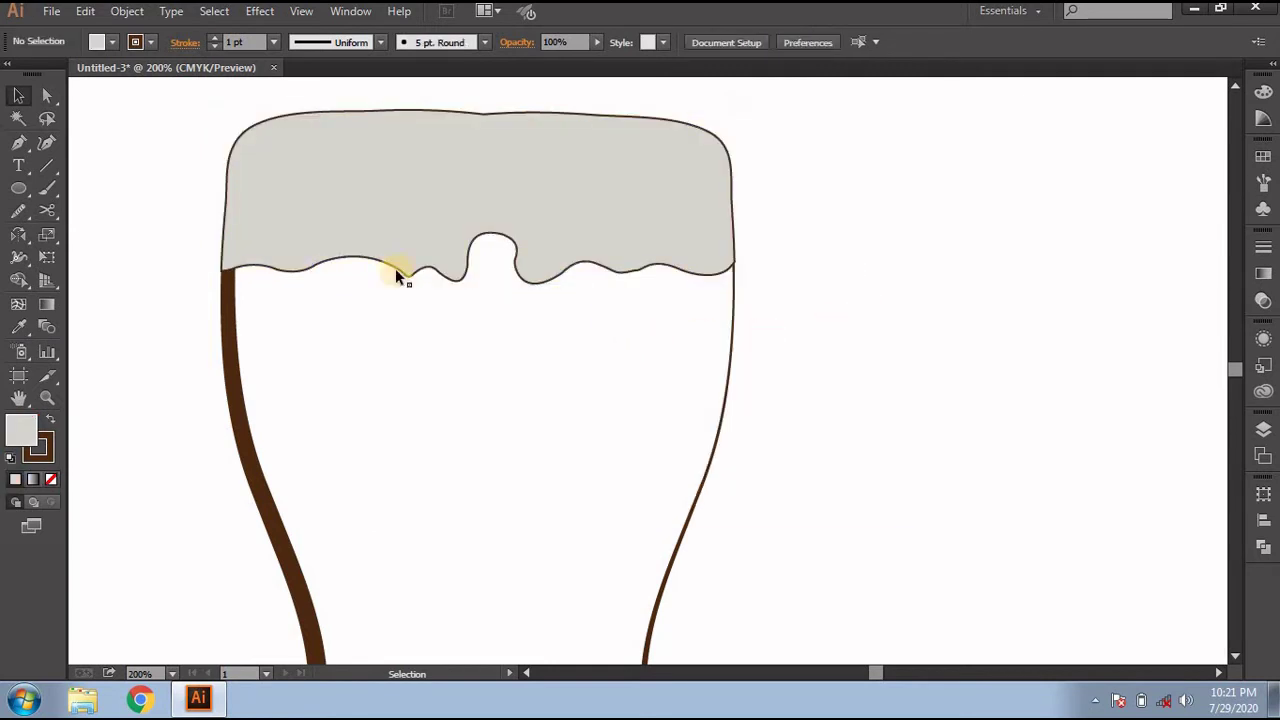
# Step: Send the grey foam shape to the back, behind the brown glass outline
pyautogui.click(314, 216)
pyautogui.rightClick(314, 217)
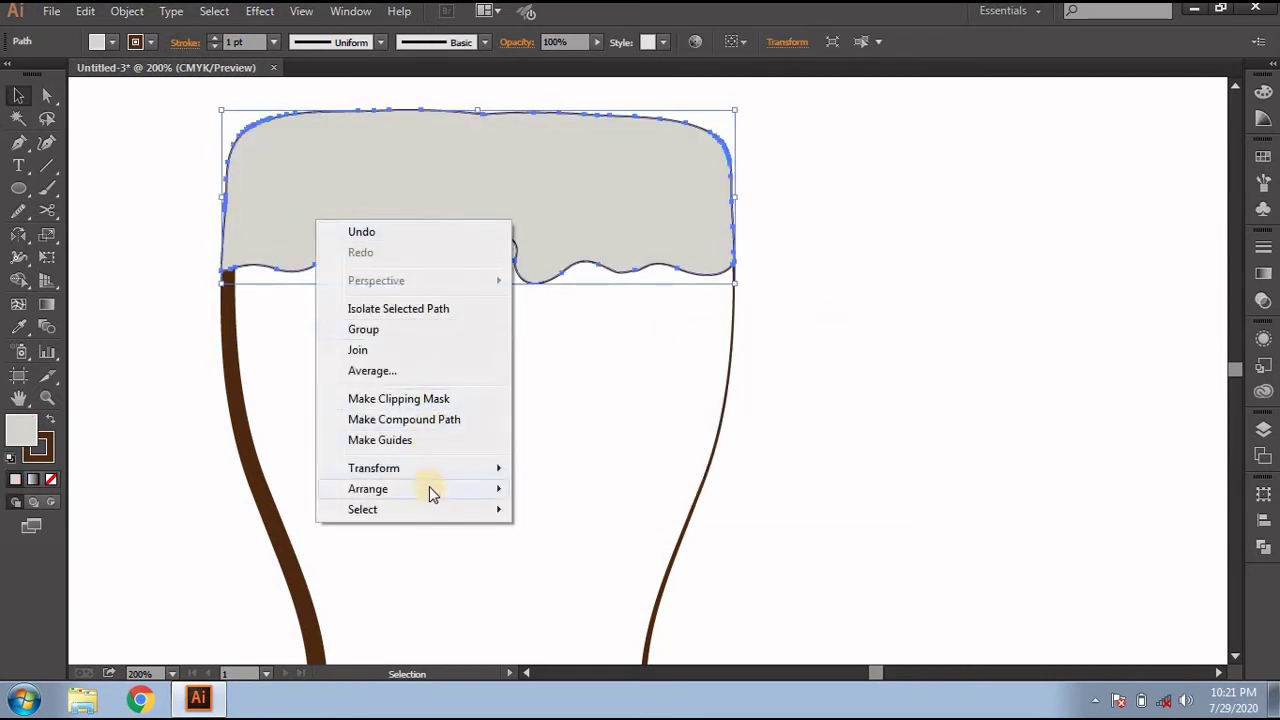
pyautogui.moveTo(368, 488)
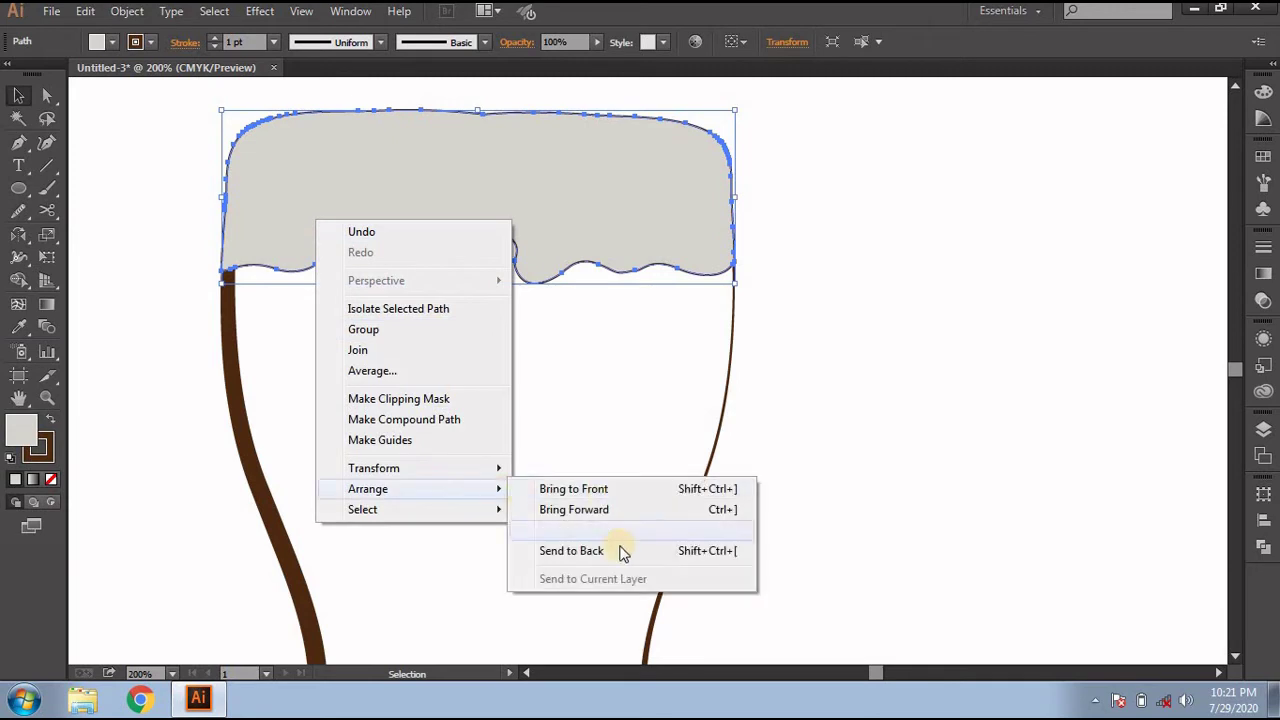
pyautogui.click(620, 550)
pyautogui.click(790, 425)
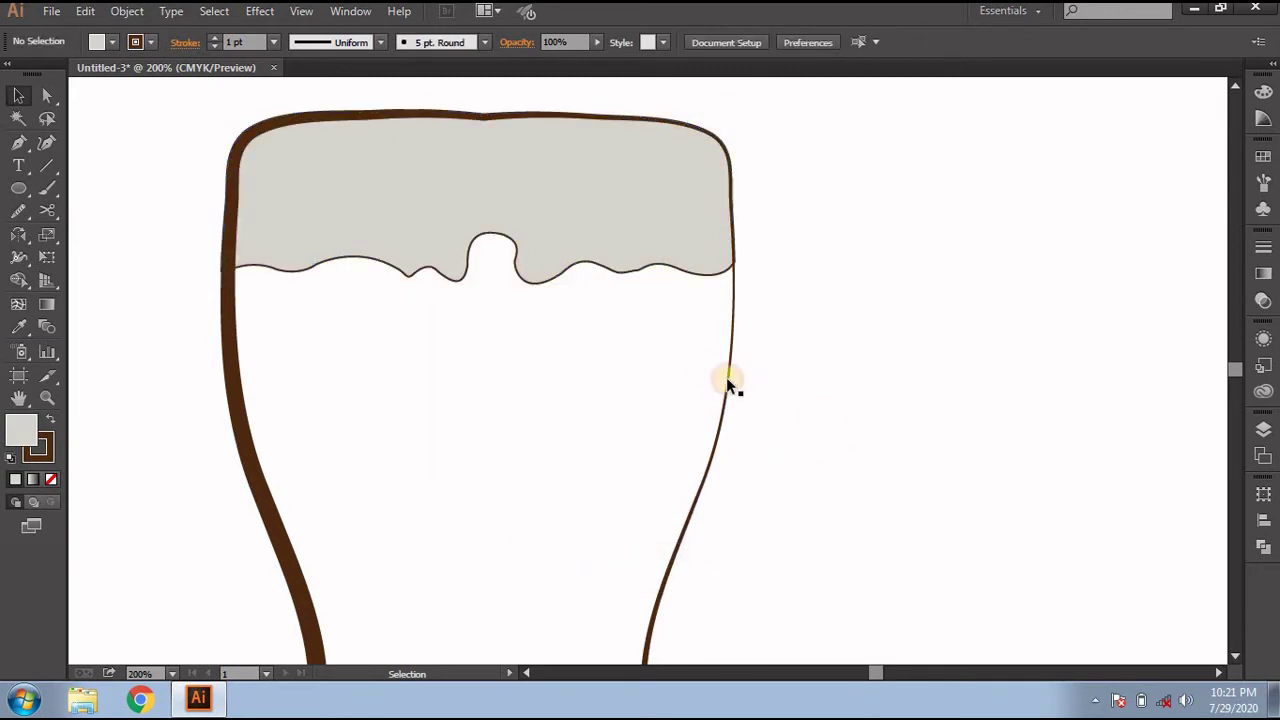
pyautogui.scroll(-2, 497, 357)
# Step: Fill the beer region below the foam with golden yellow D8BB0F using Shape Builder
pyautogui.scroll(-1, 498, 358)
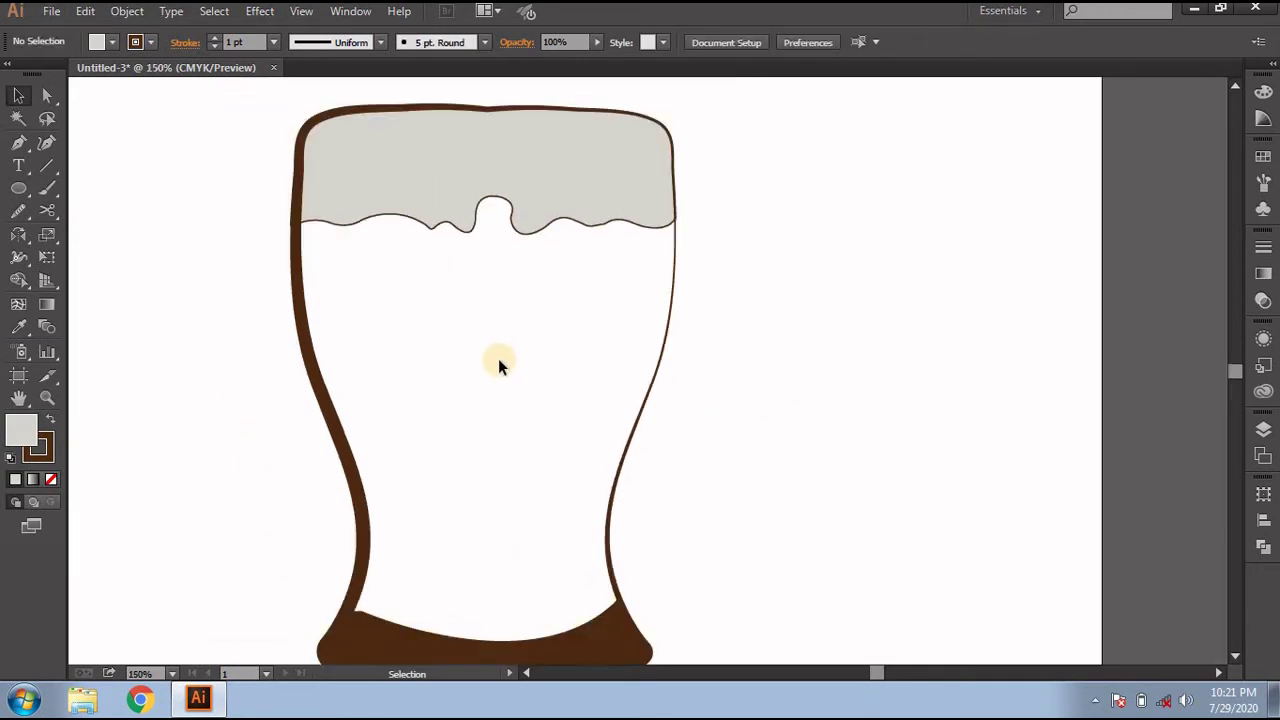
pyautogui.moveTo(210, 105); pyautogui.dragTo(740, 630)
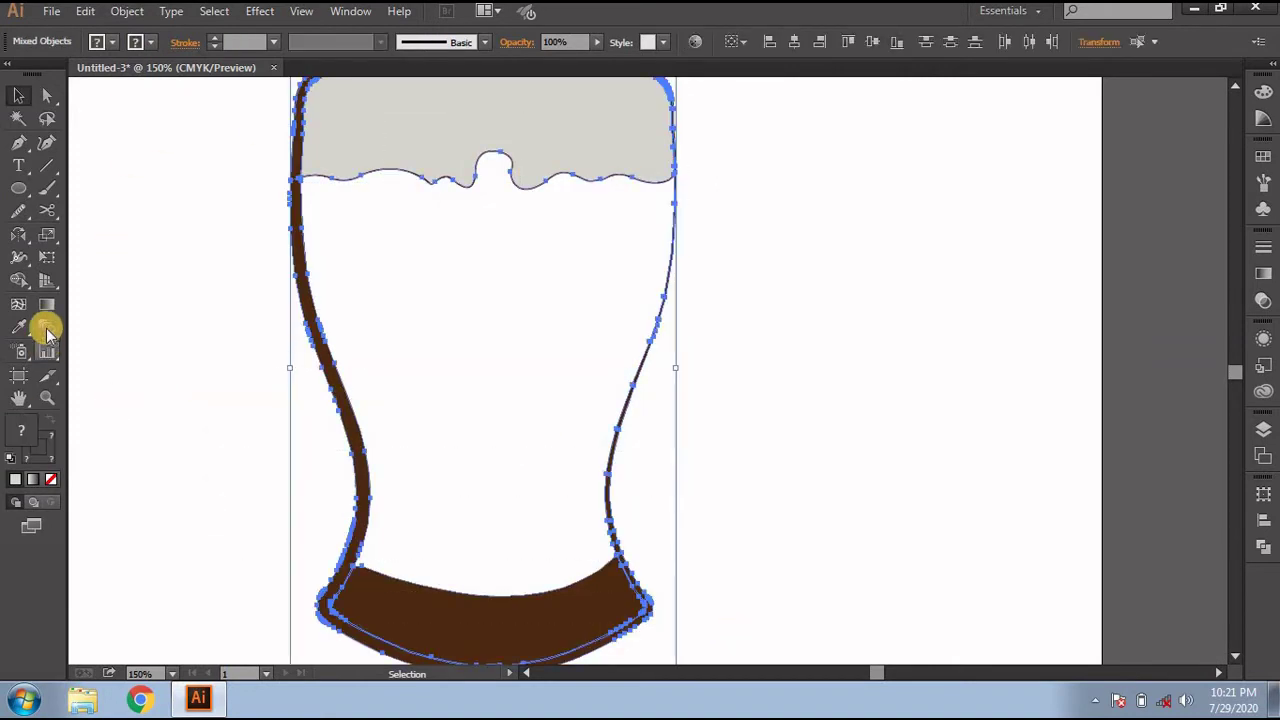
pyautogui.click(20, 278)
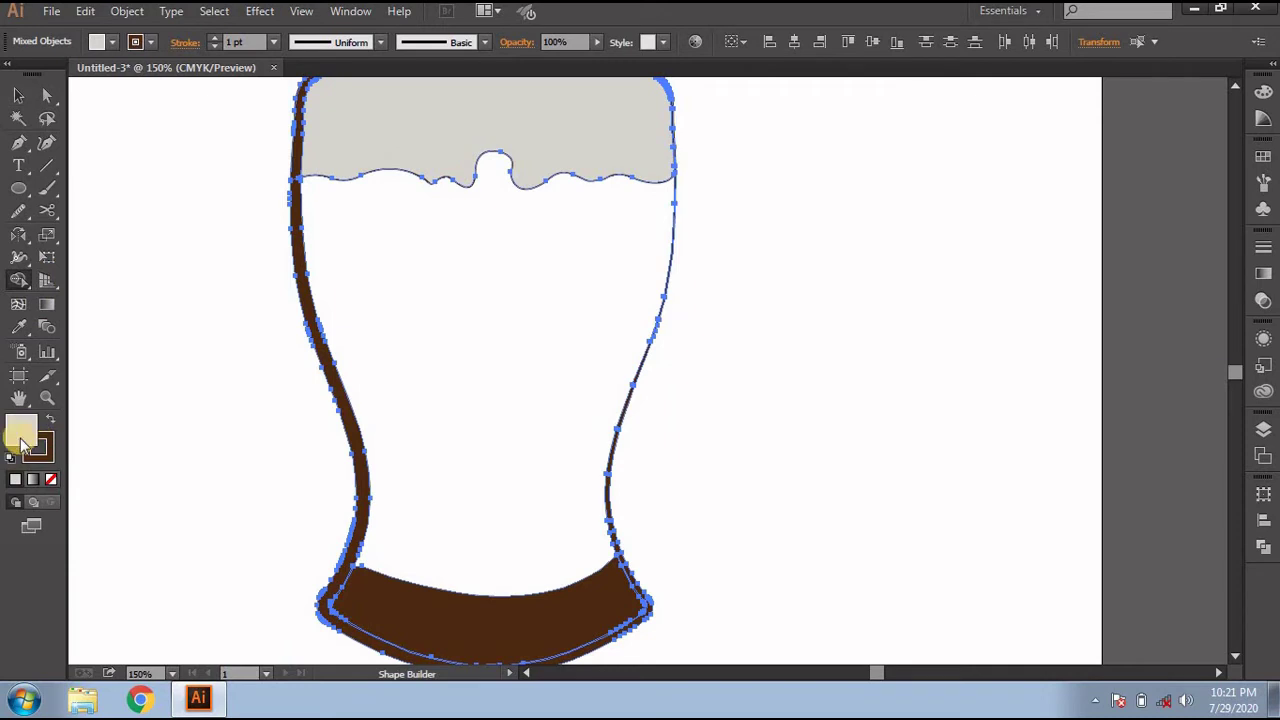
pyautogui.doubleClick(42, 432)
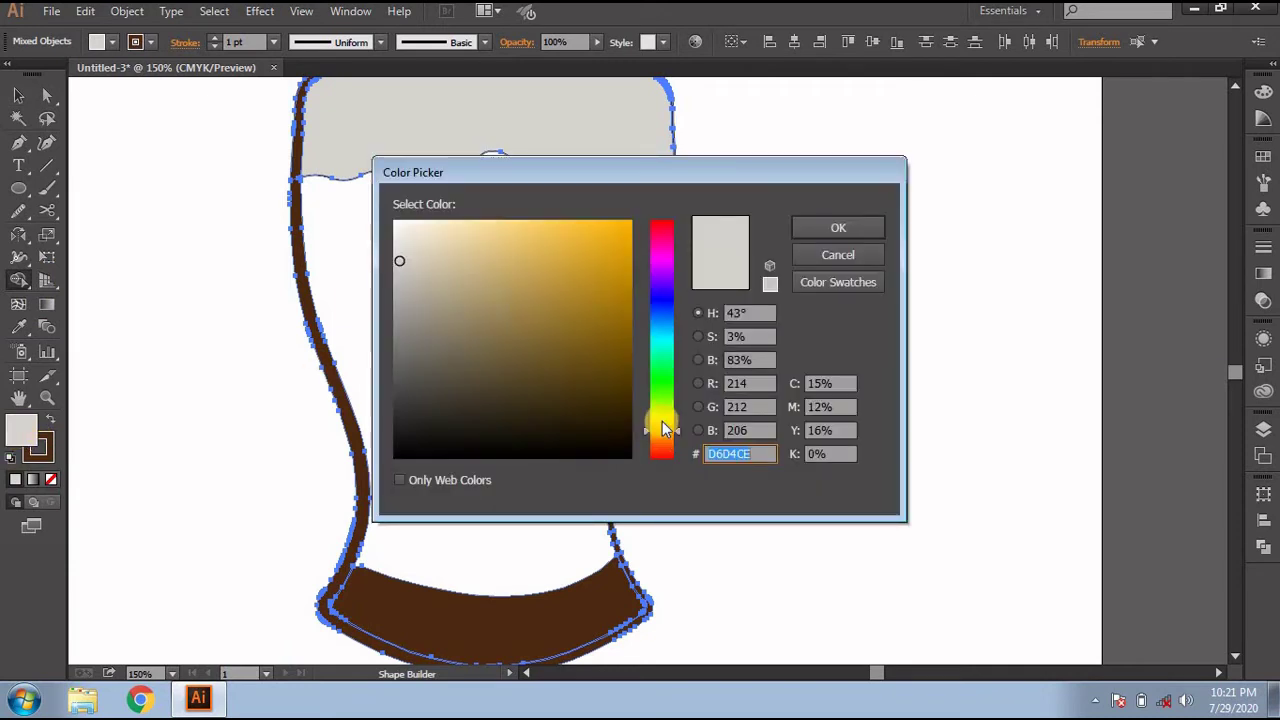
pyautogui.moveTo(663, 430); pyautogui.dragTo(663, 427)
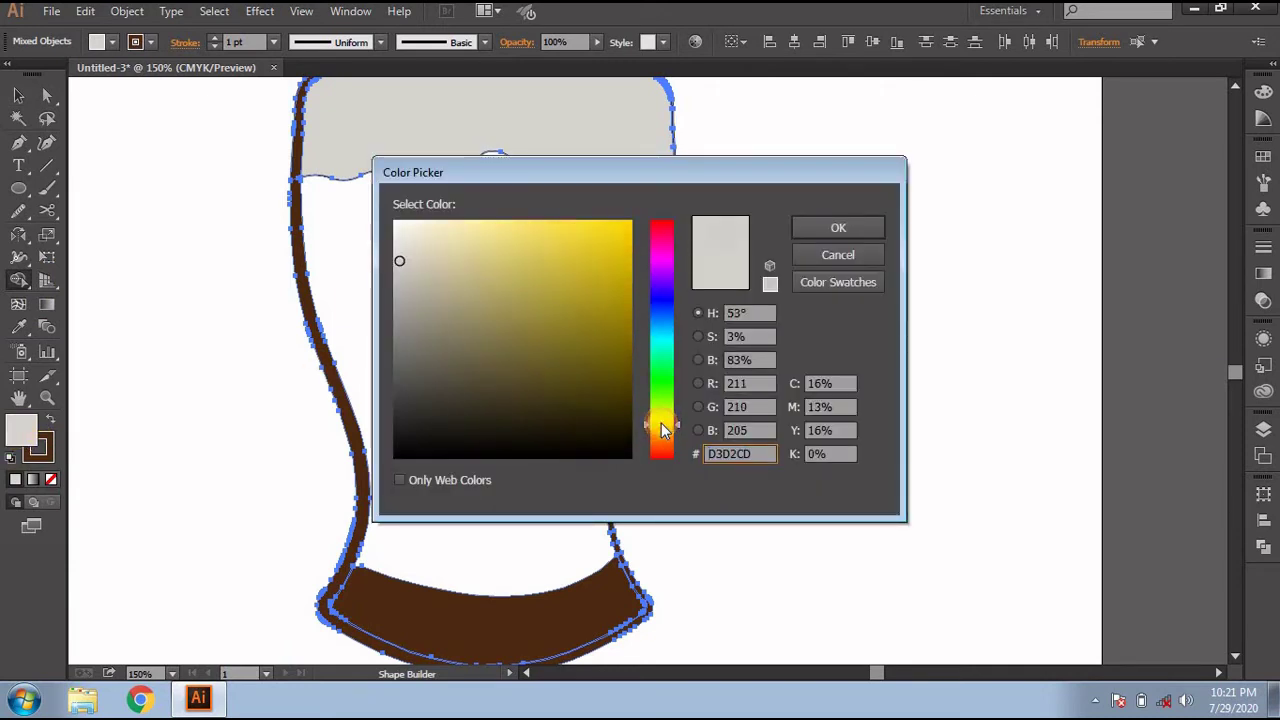
pyautogui.click(618, 256)
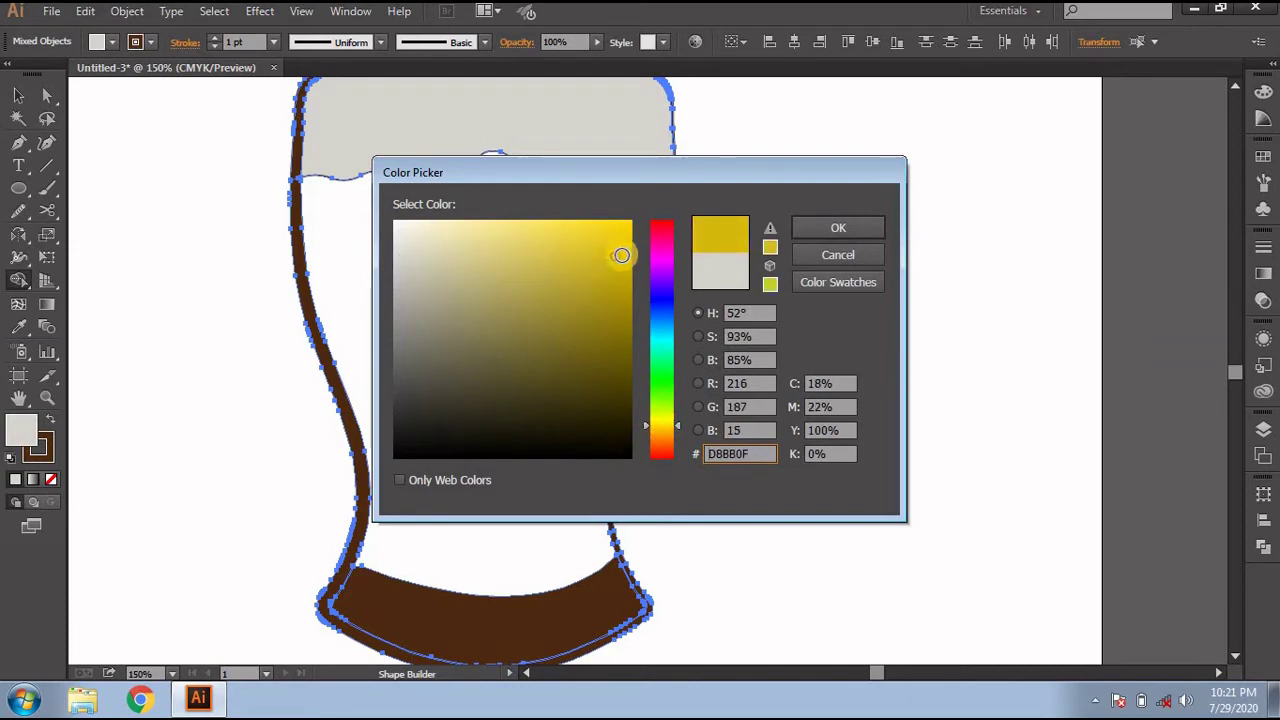
pyautogui.click(838, 228)
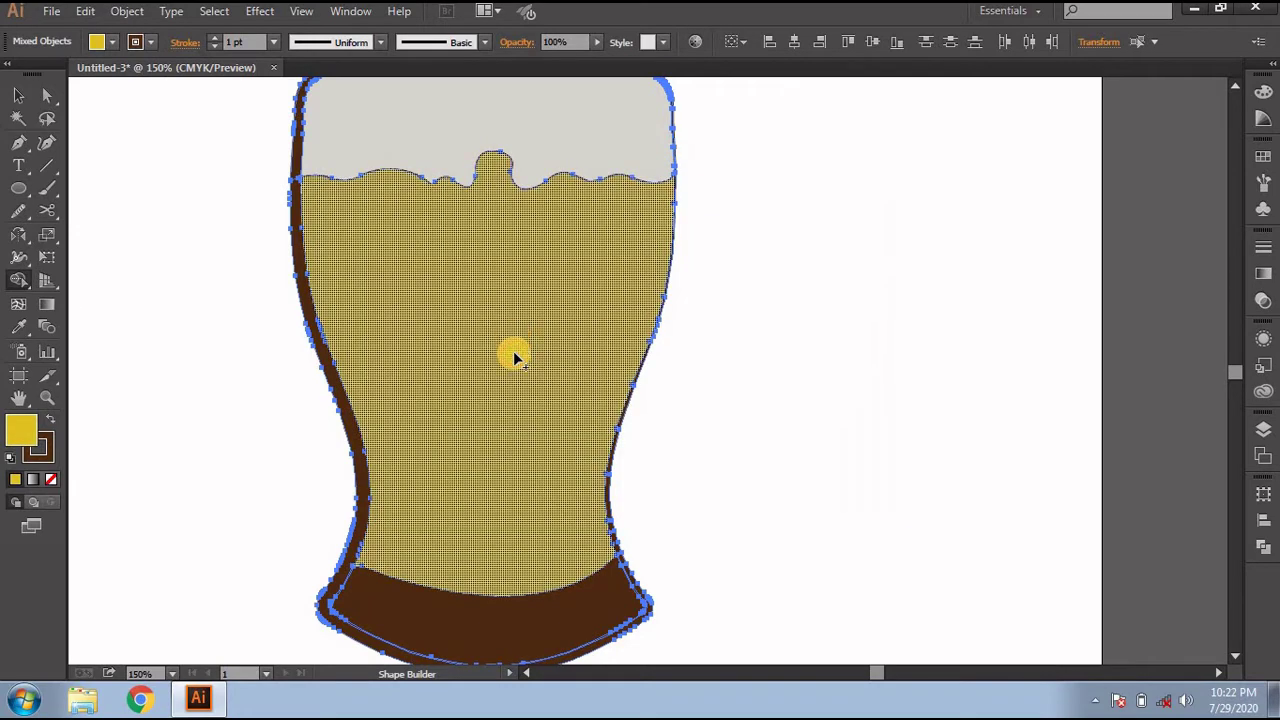
pyautogui.click(18, 95)
pyautogui.click(168, 226)
pyautogui.hotkey('ctrl', '-')
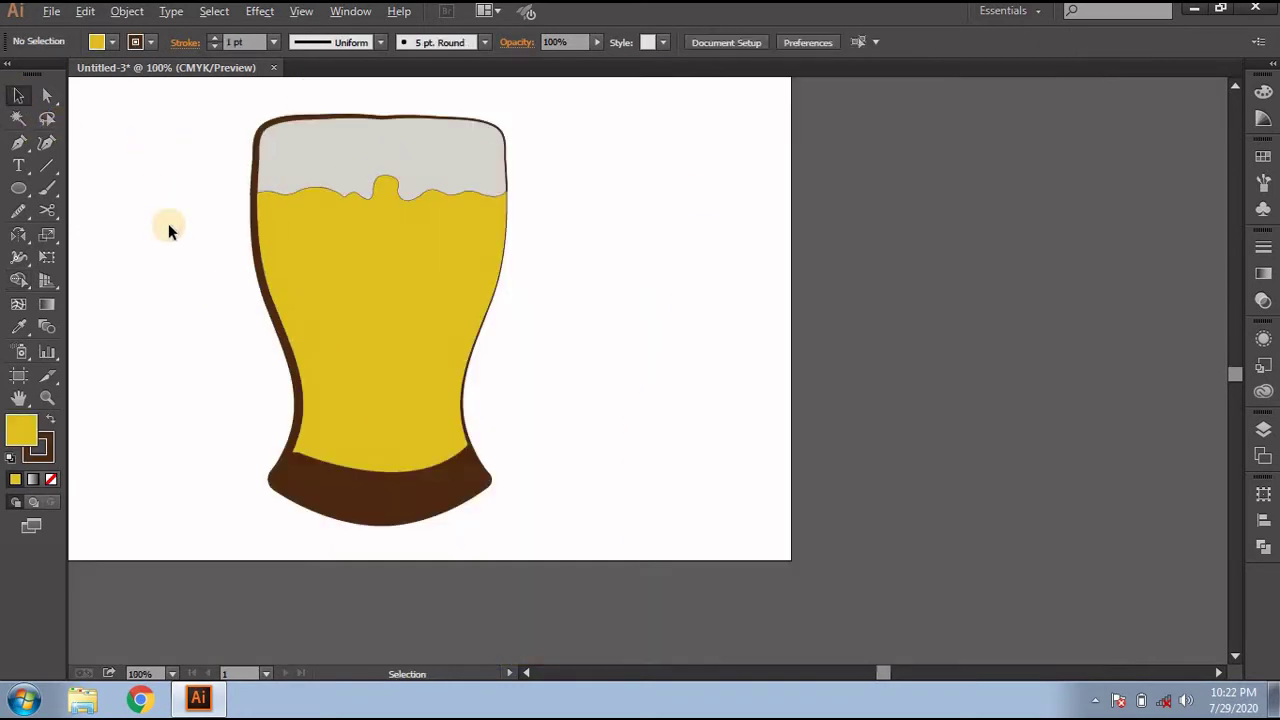
pyautogui.scroll(1, 202, 157)
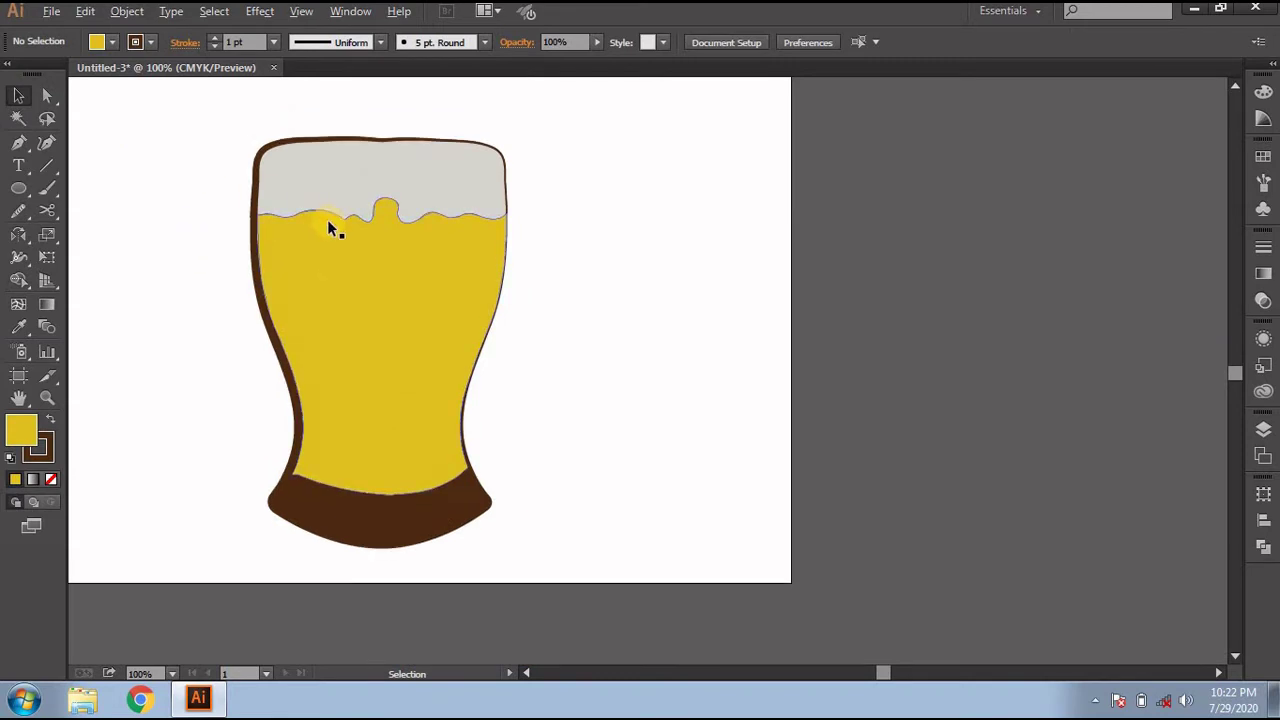
# Step: Change the foam fill from pale grey to near-white F2F1F0
pyautogui.scroll(1, 327, 219)
pyautogui.click(374, 323)
pyautogui.click(154, 292)
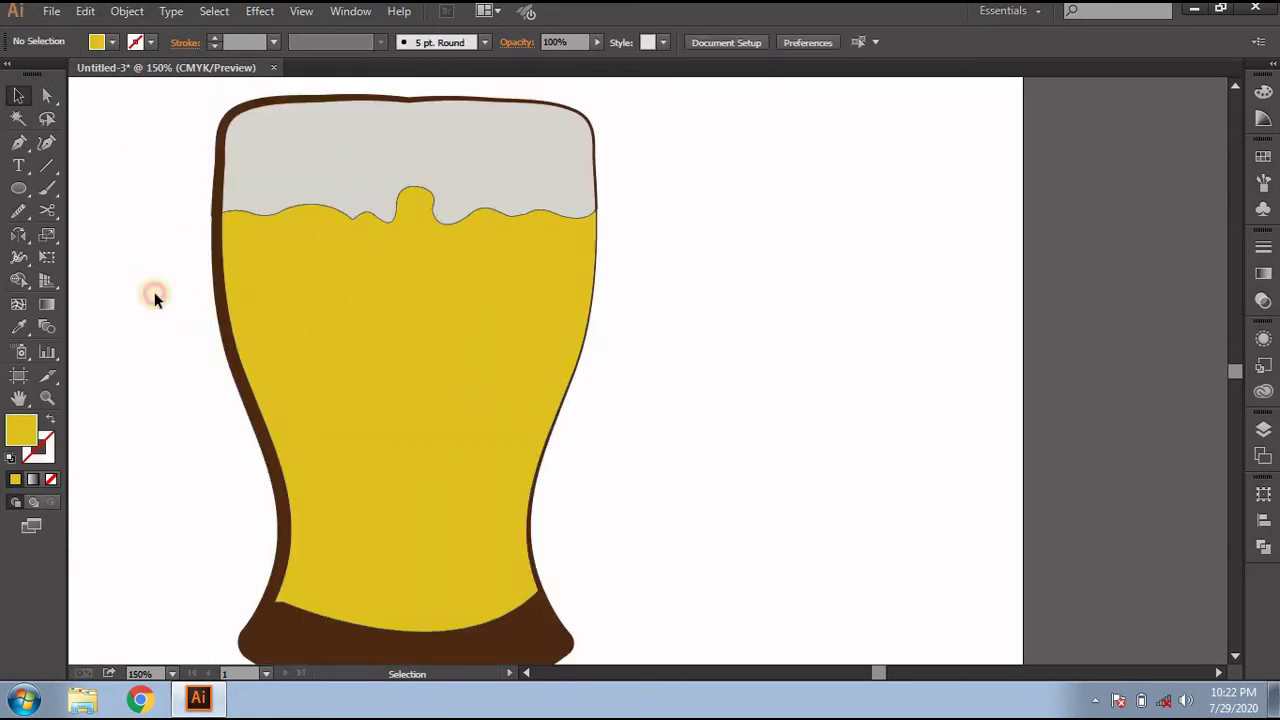
pyautogui.click(330, 387)
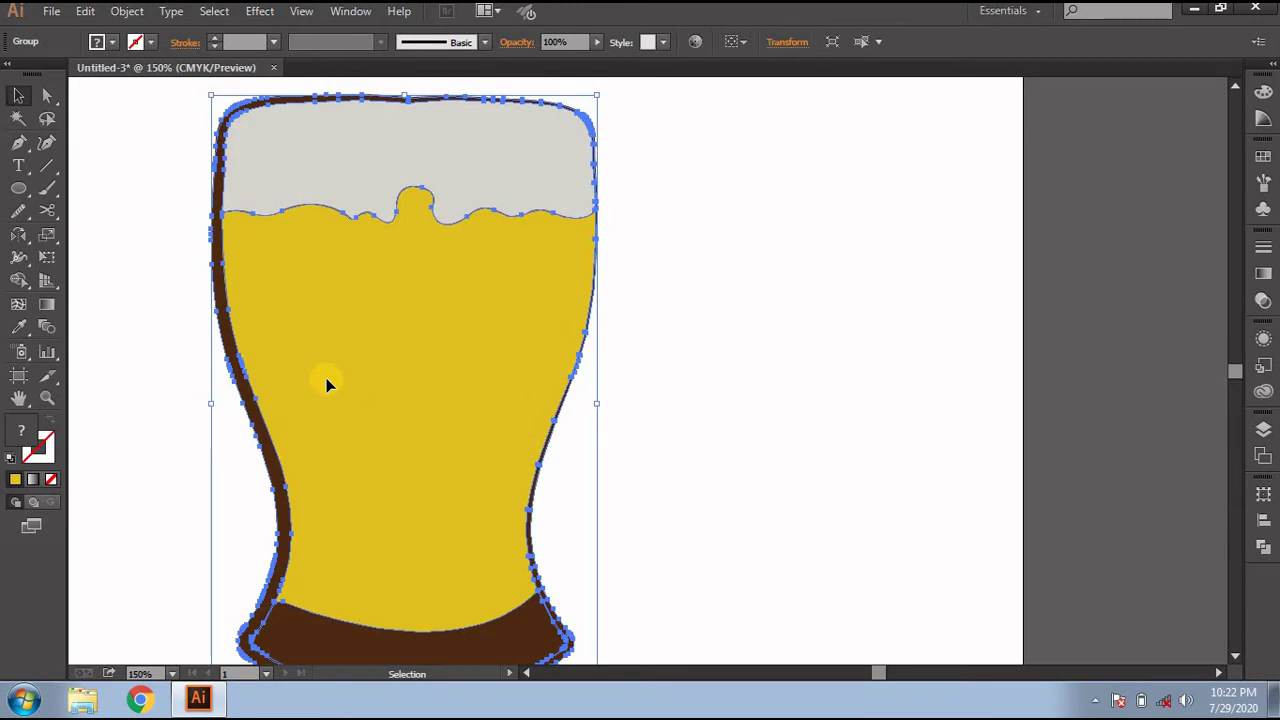
pyautogui.click(667, 377)
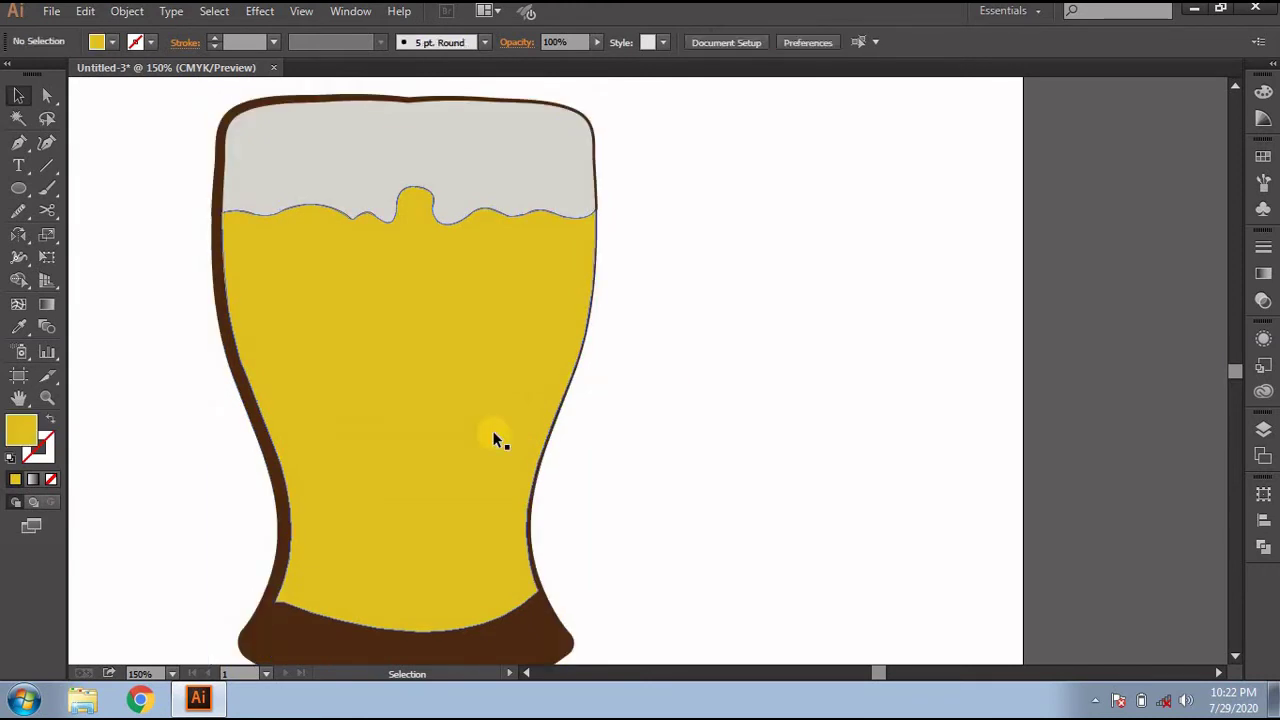
pyautogui.scroll(-1, 495, 438)
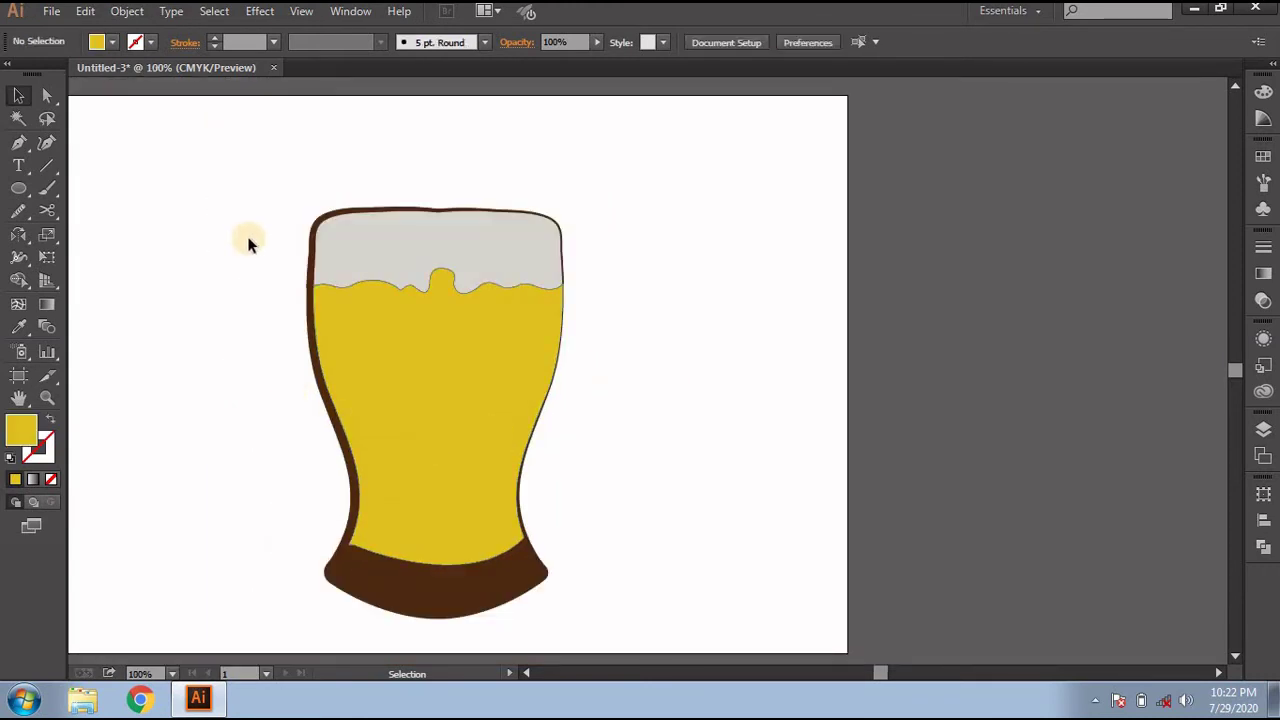
pyautogui.click(398, 230)
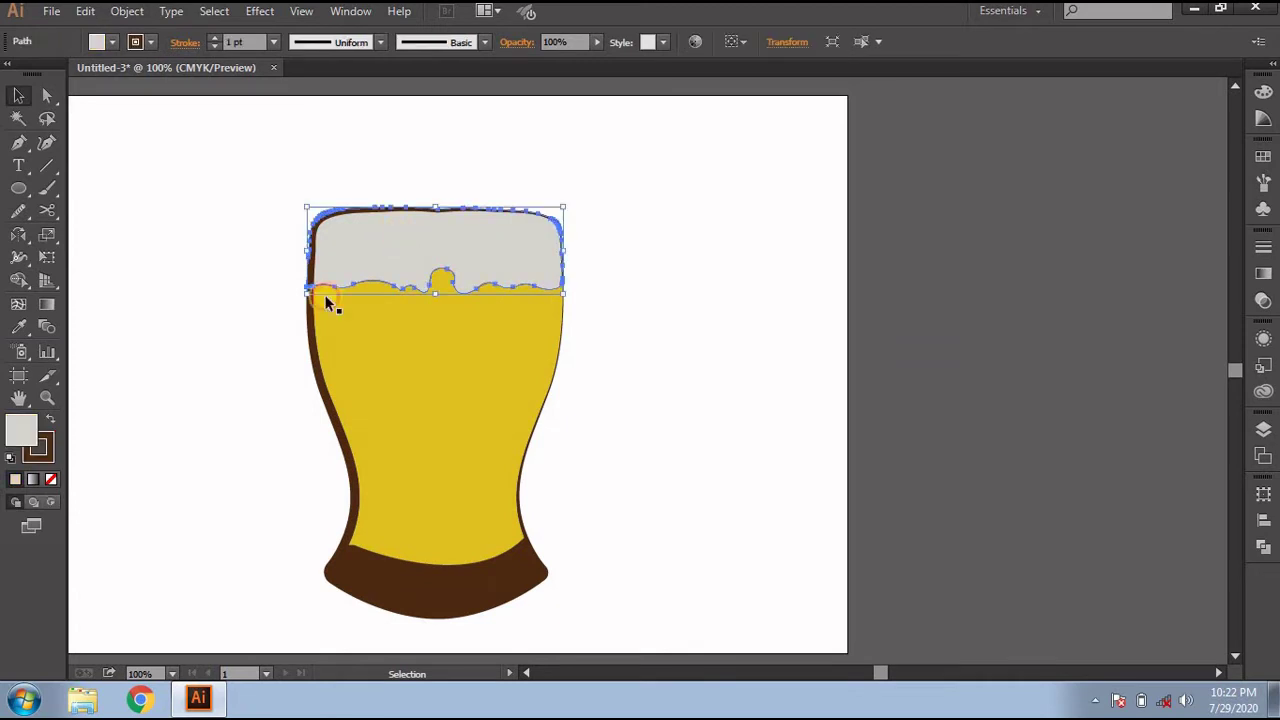
pyautogui.doubleClick(20, 428)
pyautogui.moveTo(399, 260); pyautogui.dragTo(395, 231)
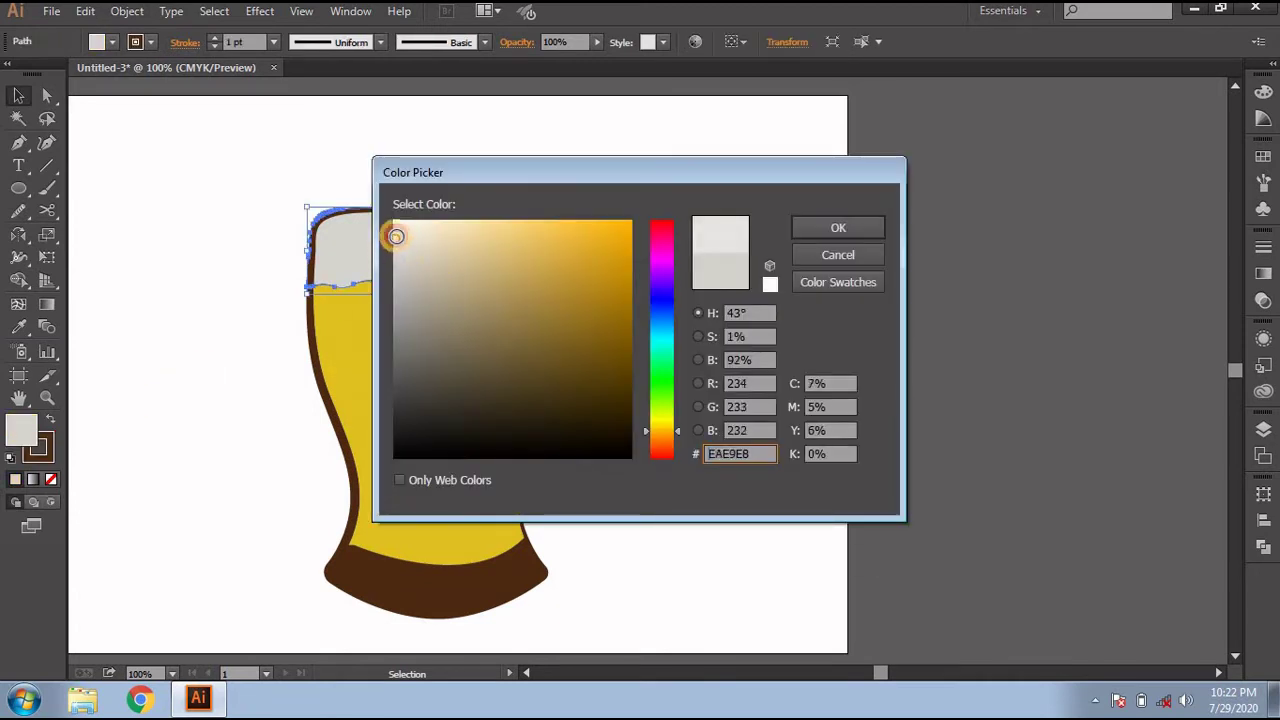
pyautogui.click(794, 236)
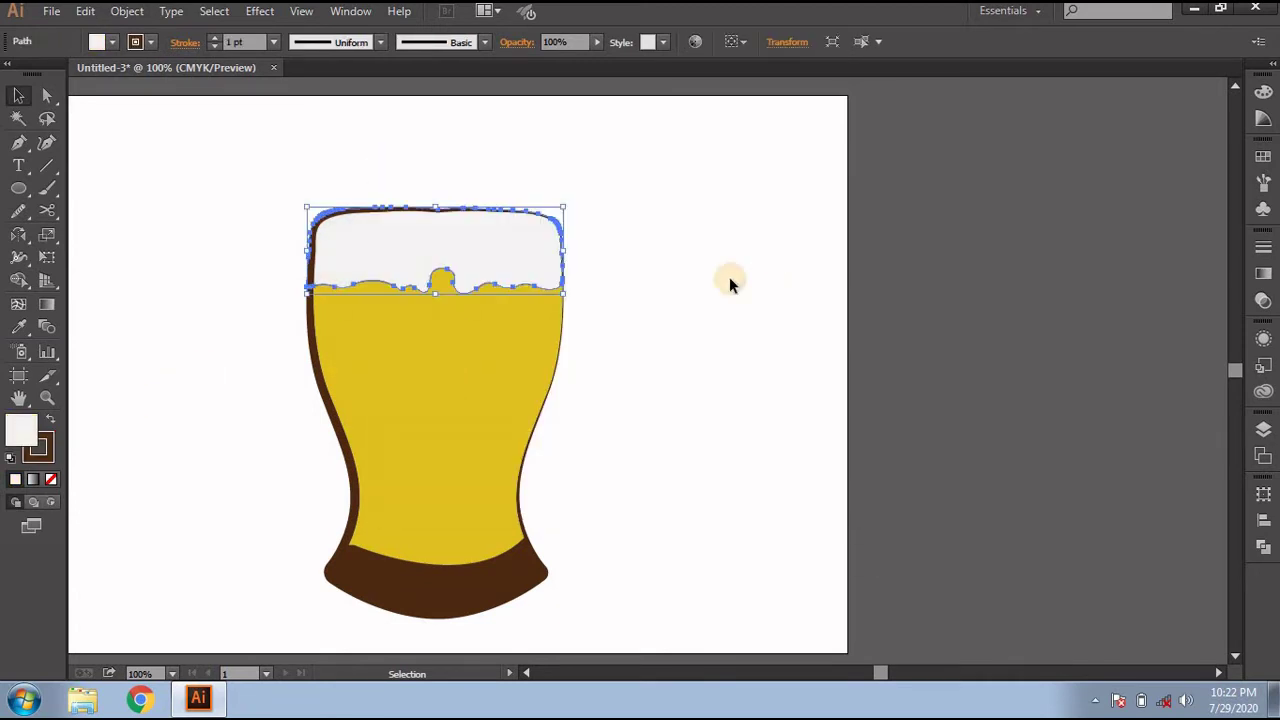
pyautogui.click(691, 343)
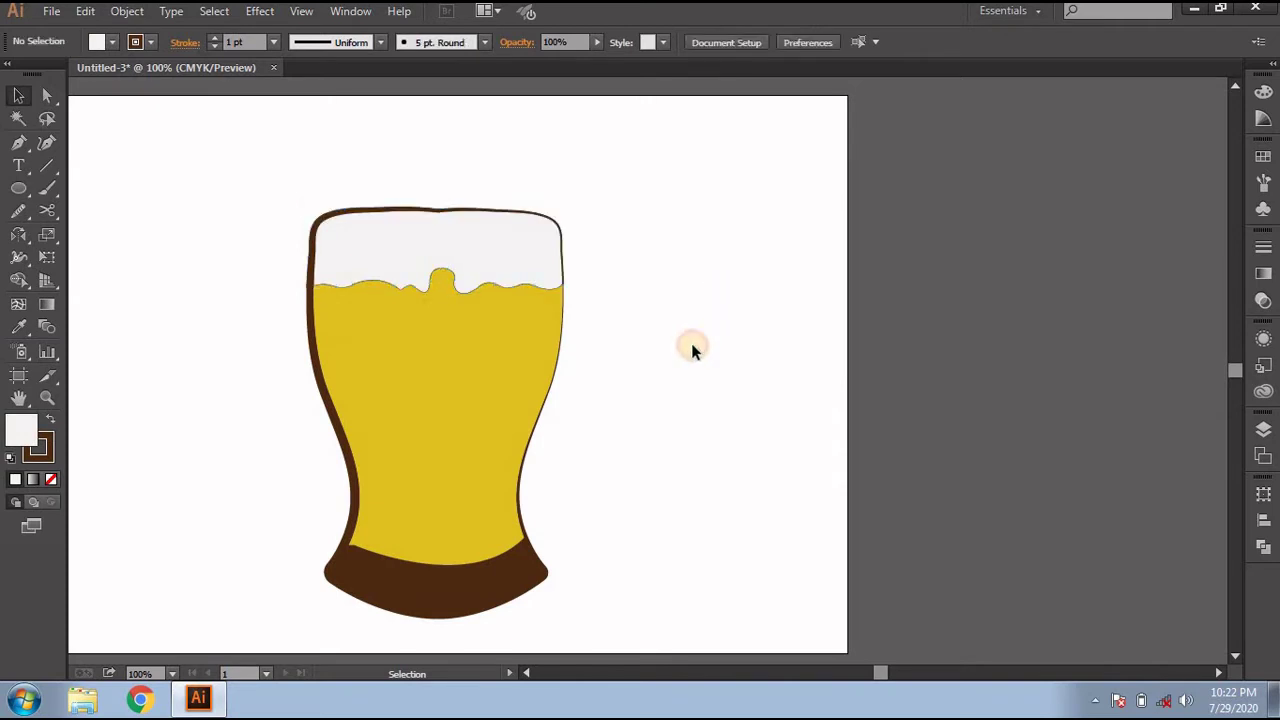
pyautogui.click(469, 256)
pyautogui.rightClick(469, 256)
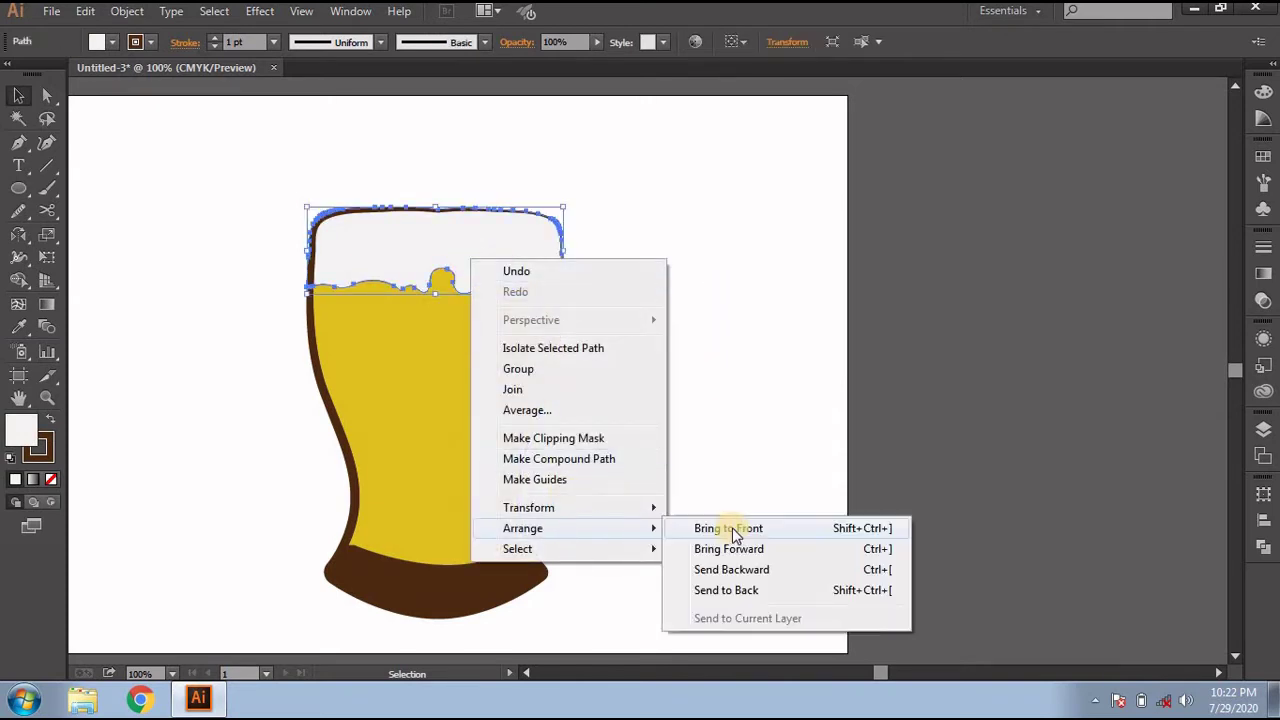
# Step: Send the foam to the back and bring the glass outline group forward over the fills
pyautogui.click(734, 590)
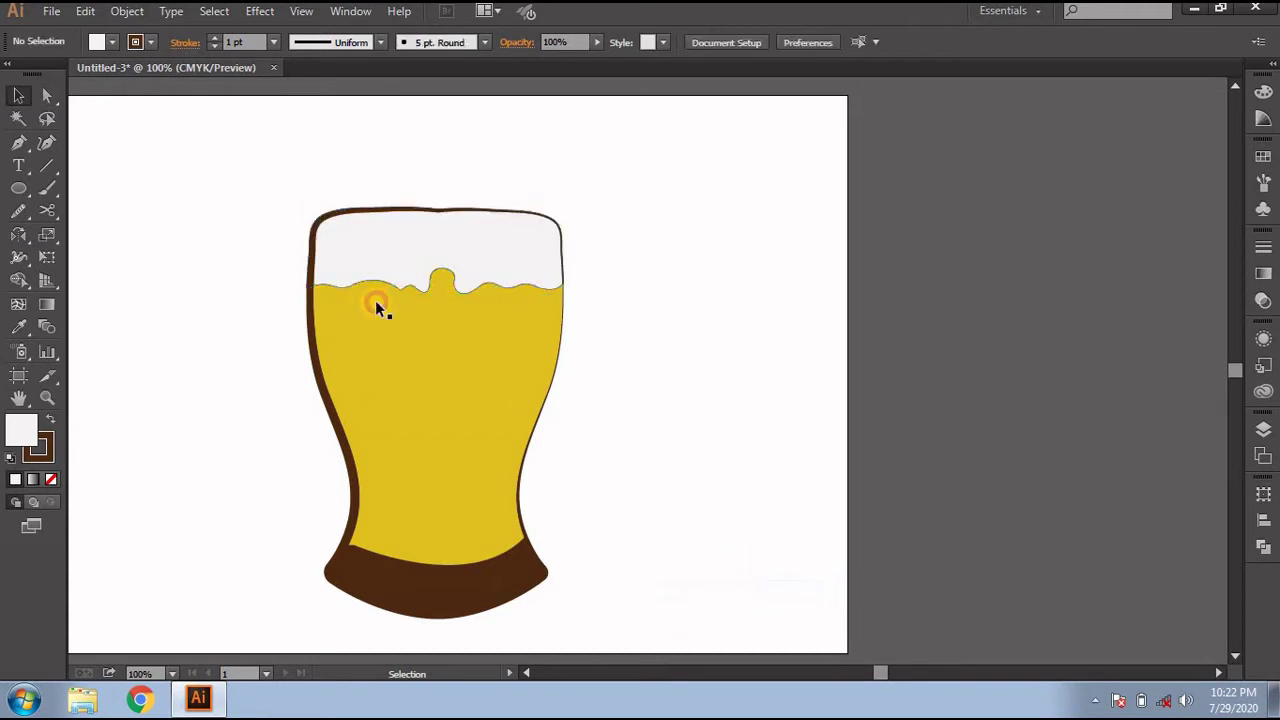
pyautogui.scroll(2, 359, 210)
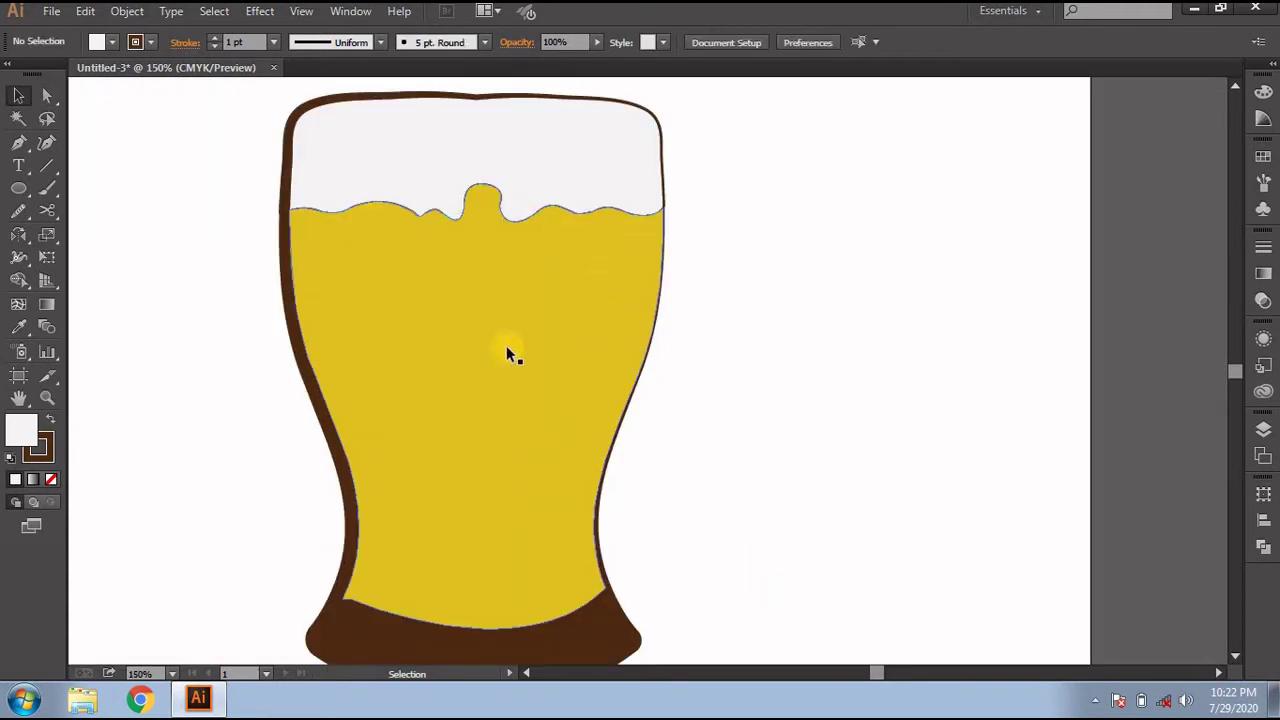
pyautogui.click(500, 347)
pyautogui.rightClick(500, 347)
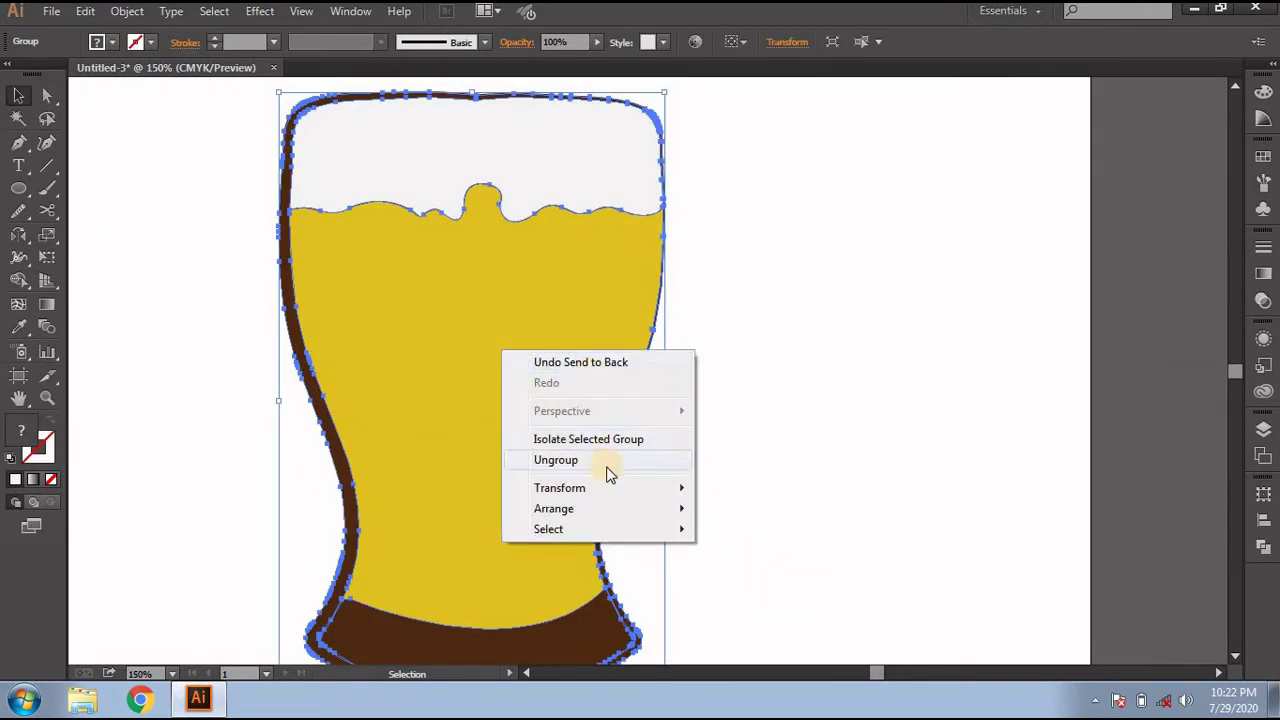
pyautogui.moveTo(590, 509)
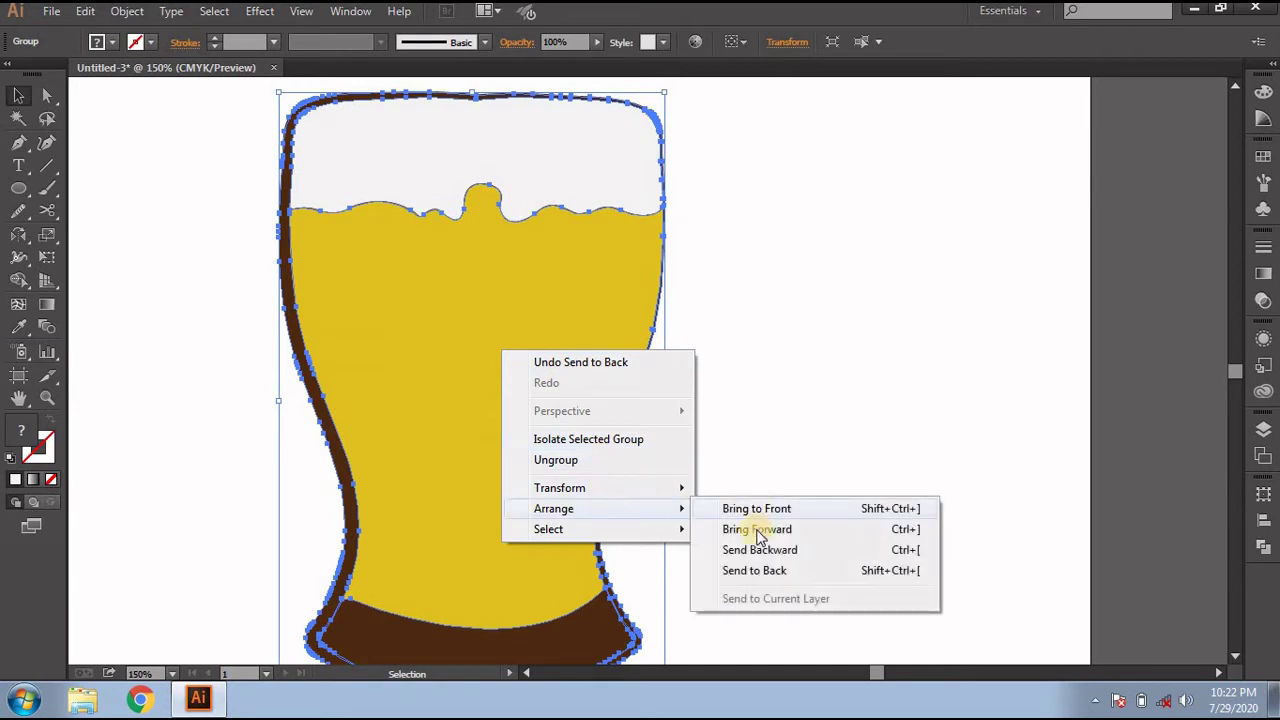
pyautogui.click(757, 568)
pyautogui.click(757, 568)
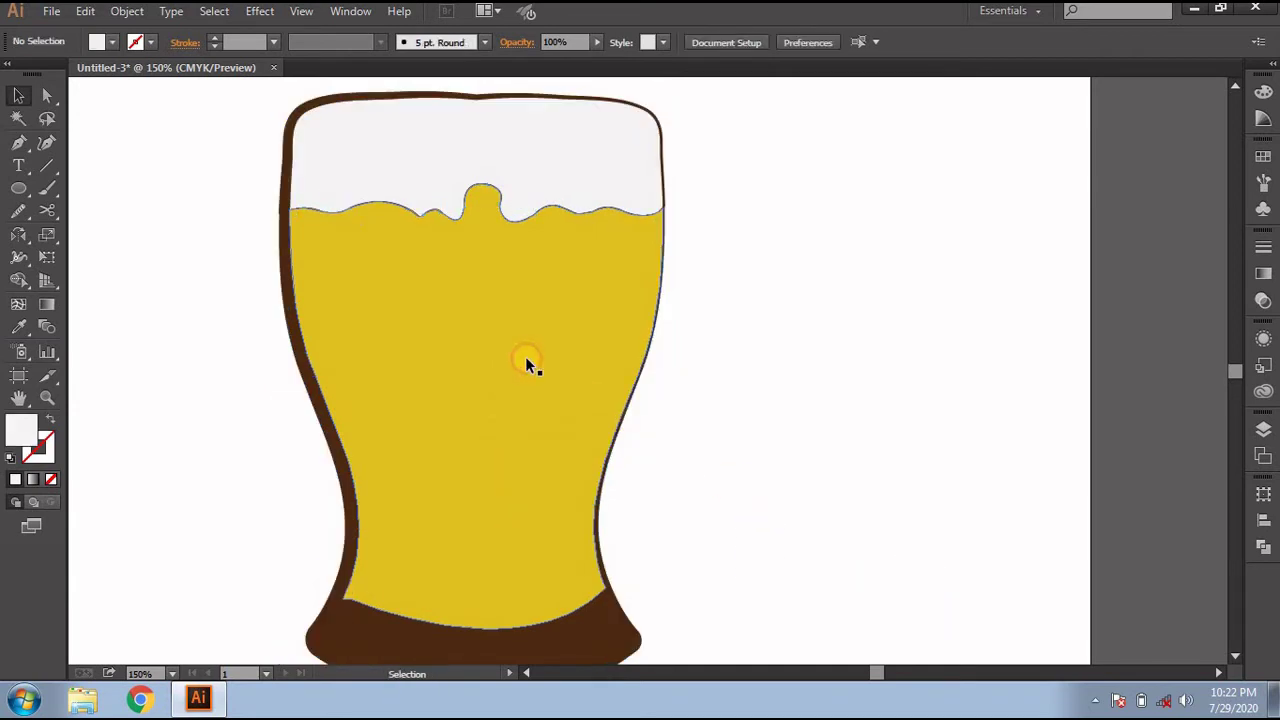
pyautogui.scroll(-2, 520, 354)
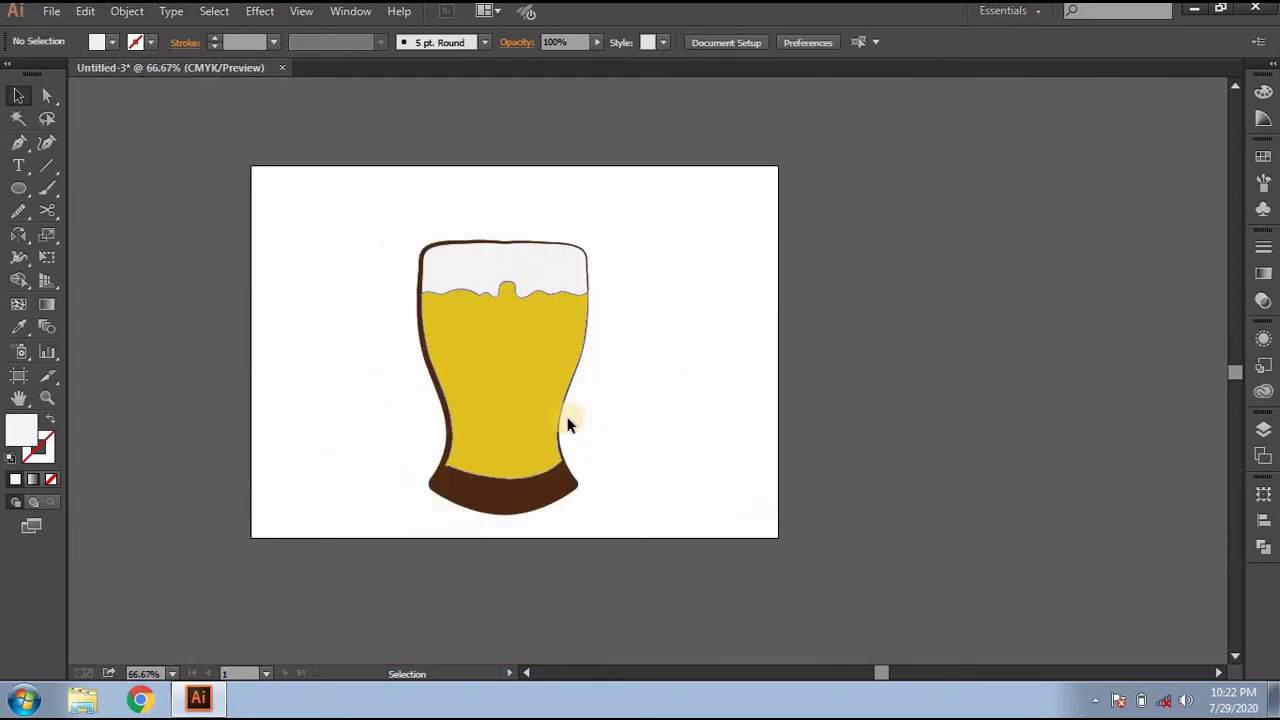
pyautogui.scroll(1, 471, 276)
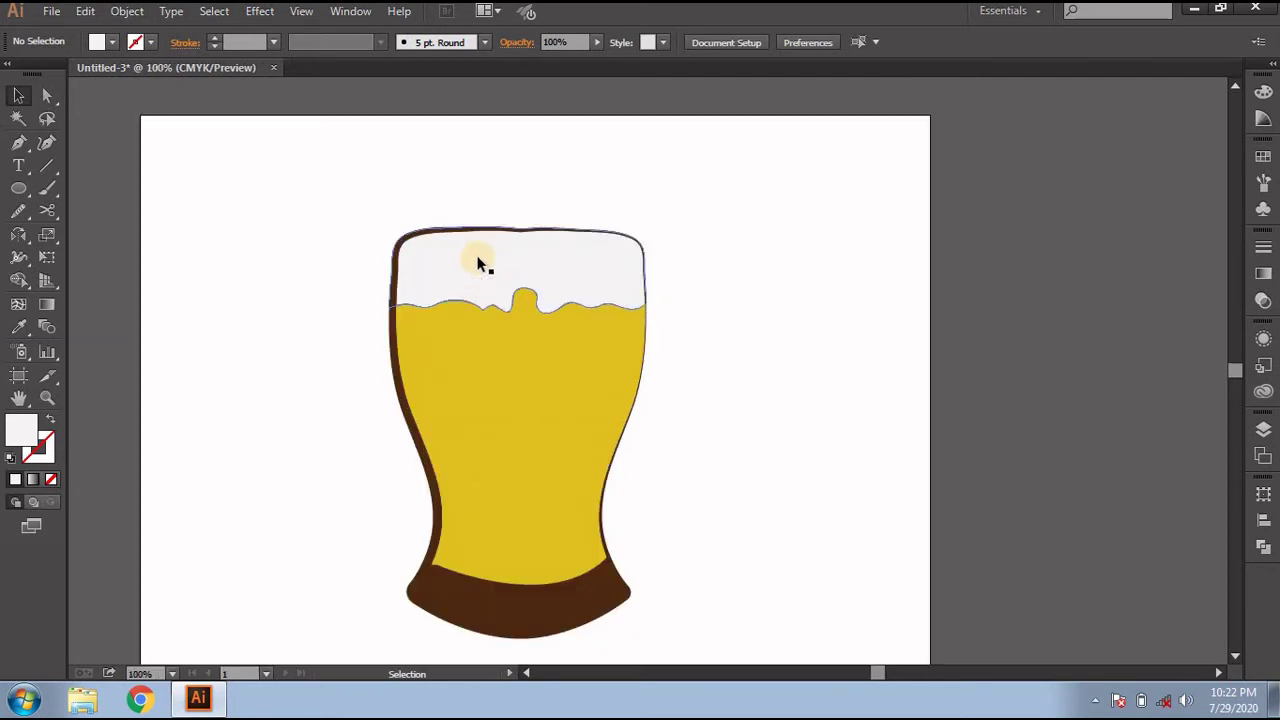
pyautogui.hscroll(-3, 320, 287)
# Step: Draw a chain of overlapping circles with the Ellipse tool beside the glass
pyautogui.hscroll(-1, 291, 283)
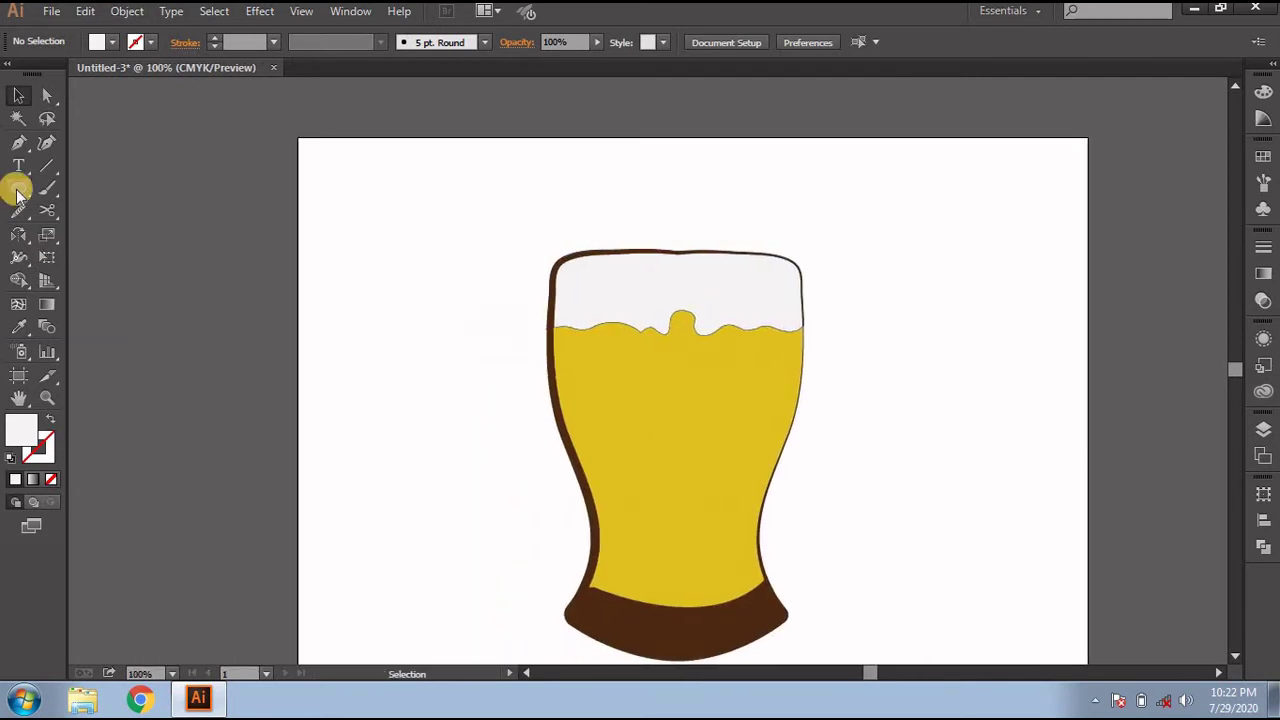
pyautogui.click(18, 188)
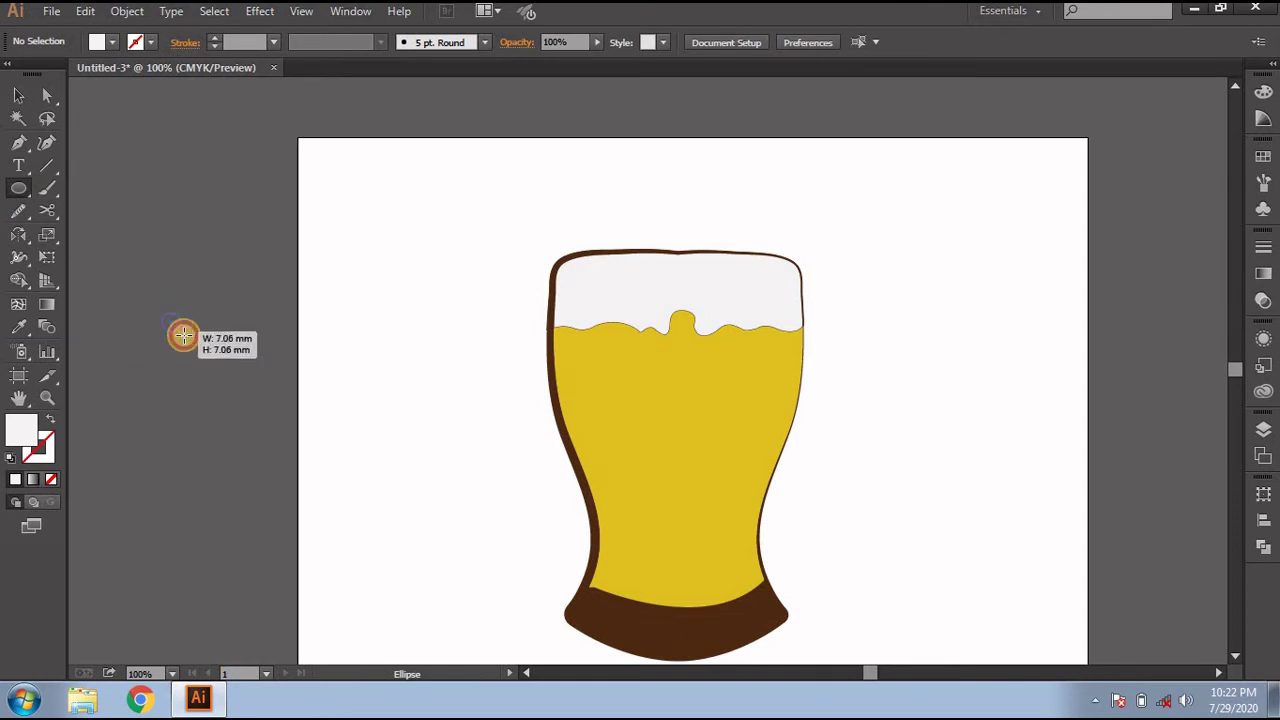
pyautogui.moveTo(171, 321); pyautogui.dragTo(194, 345)
pyautogui.click(18, 95)
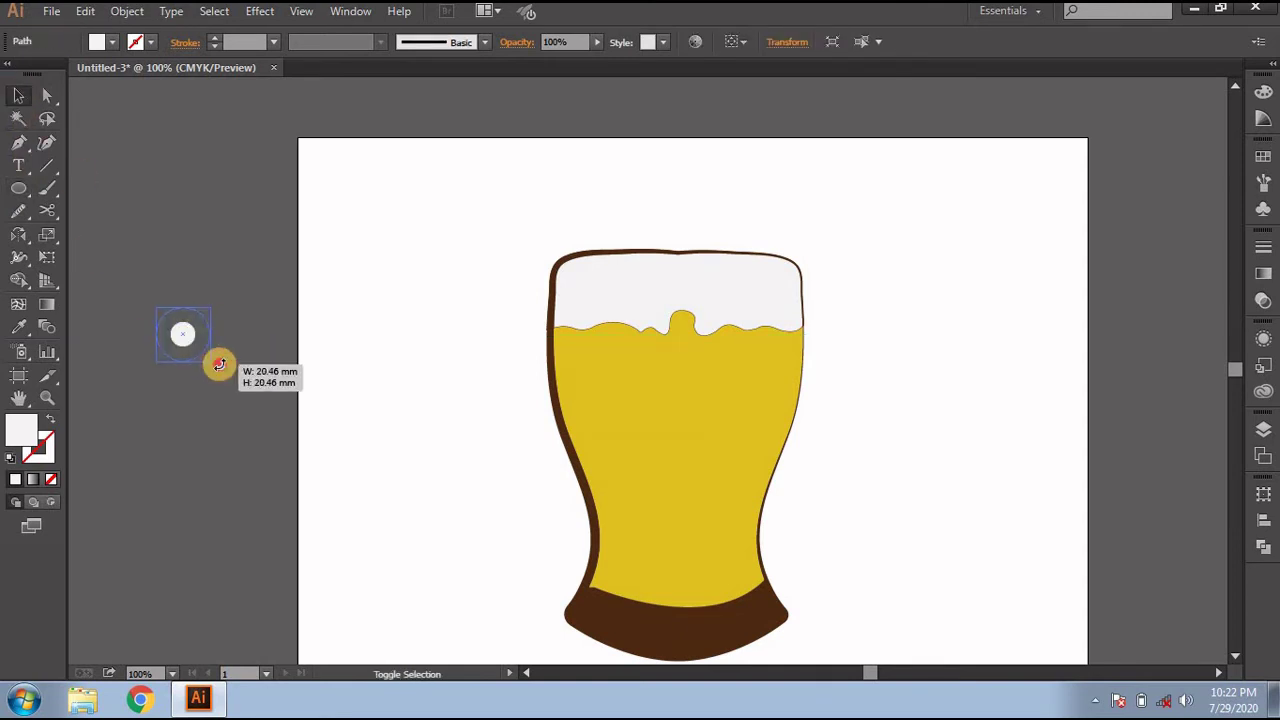
pyautogui.moveTo(197, 348)
pyautogui.mouseDown()
pyautogui.moveTo(212, 364)
pyautogui.moveTo(158, 341)
pyautogui.moveTo(220, 283)
pyautogui.moveTo(166, 314)
pyautogui.moveTo(240, 260)
pyautogui.moveTo(423, 262)
pyautogui.moveTo(449, 333)
pyautogui.moveTo(427, 340)
pyautogui.moveTo(409, 288)
pyautogui.mouseUp()
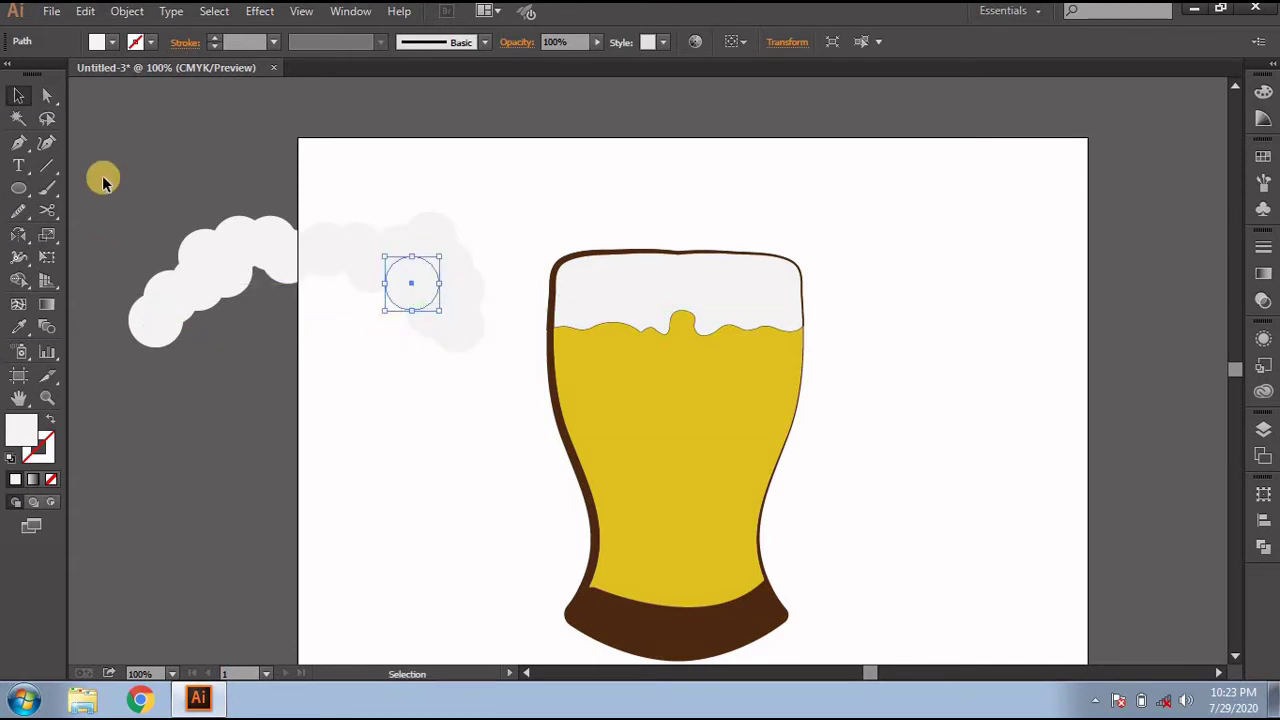
# Step: Unite all the overlapping circles into one cloud shape with Pathfinder
pyautogui.click(116, 178)
pyautogui.moveTo(116, 178)
pyautogui.mouseDown()
pyautogui.moveTo(475, 392)
pyautogui.moveTo(493, 386)
pyautogui.mouseUp()
pyautogui.click(1264, 522)
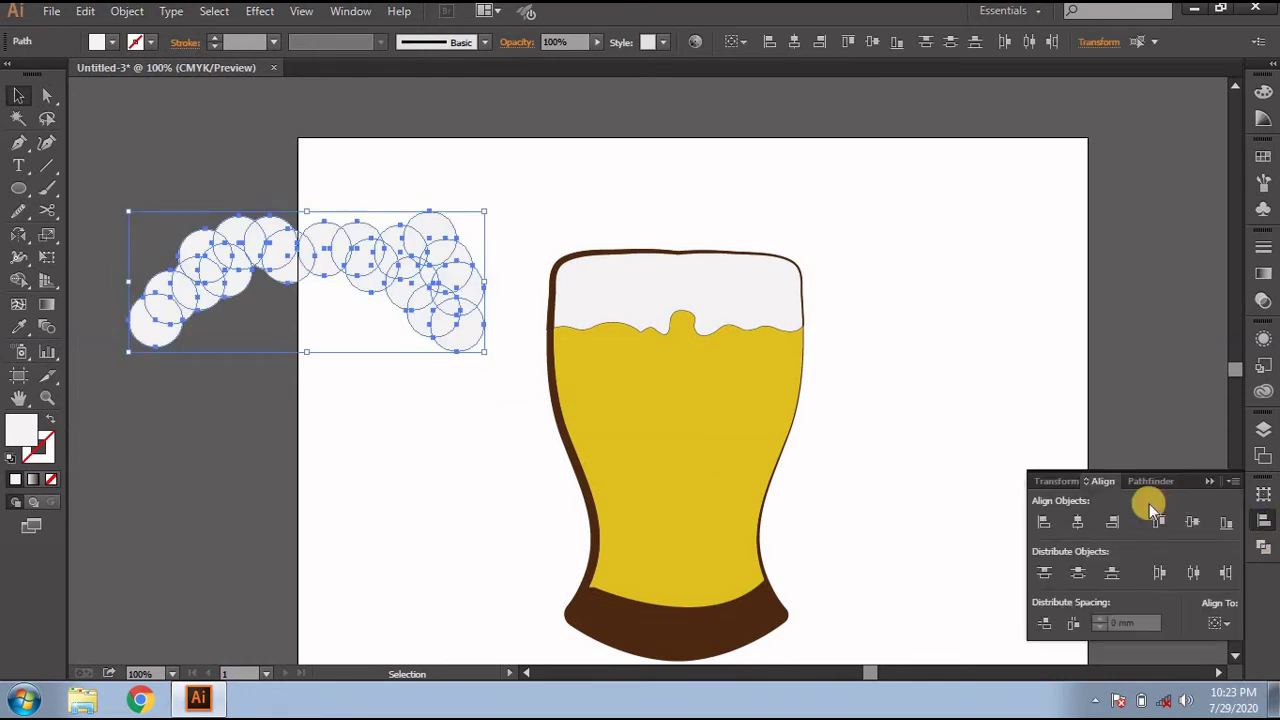
pyautogui.click(1149, 485)
pyautogui.click(1044, 521)
pyautogui.click(1209, 481)
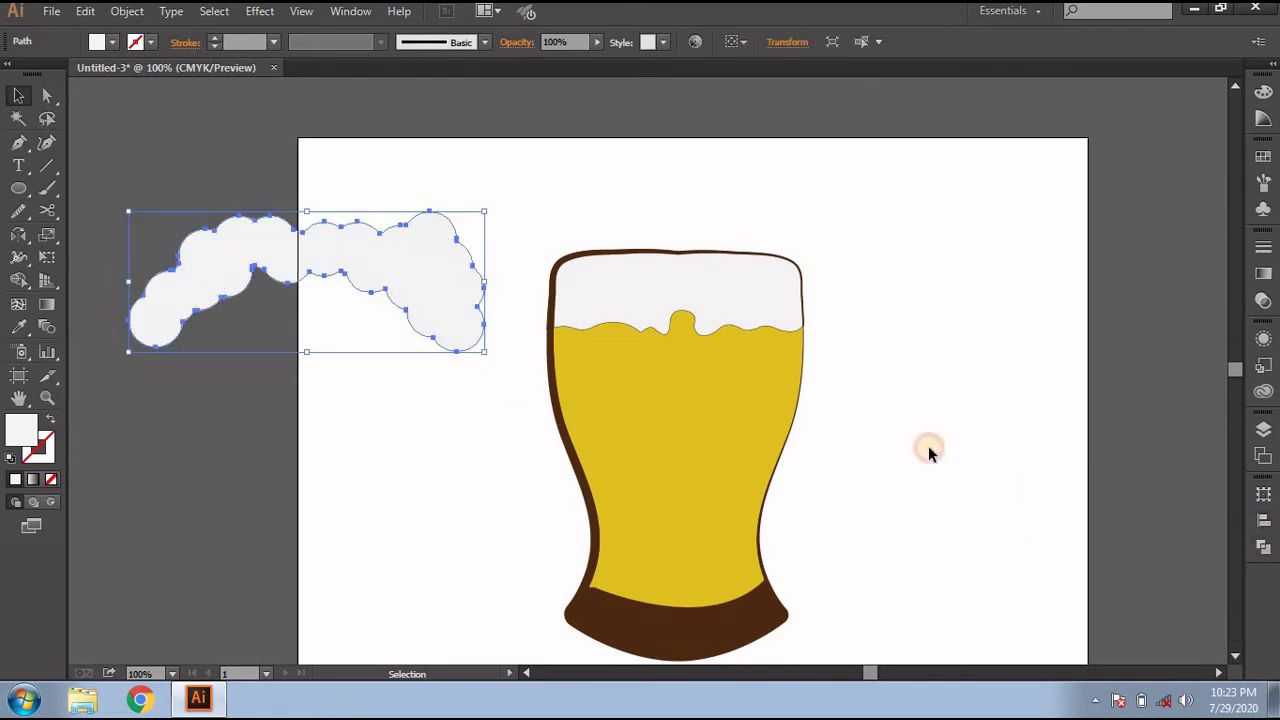
pyautogui.click(366, 418)
# Step: Place the cloud over the glass rim and send it behind the glass
pyautogui.moveTo(374, 278); pyautogui.dragTo(768, 252)
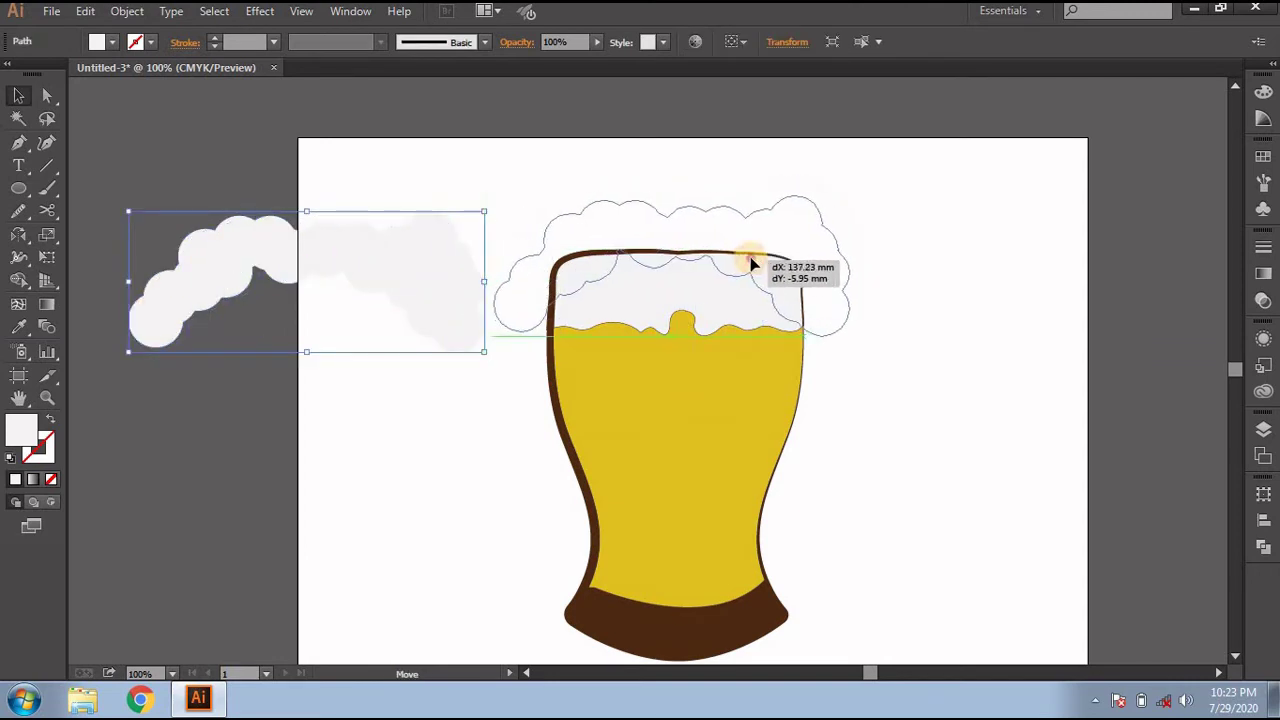
pyautogui.moveTo(768, 252); pyautogui.dragTo(754, 265)
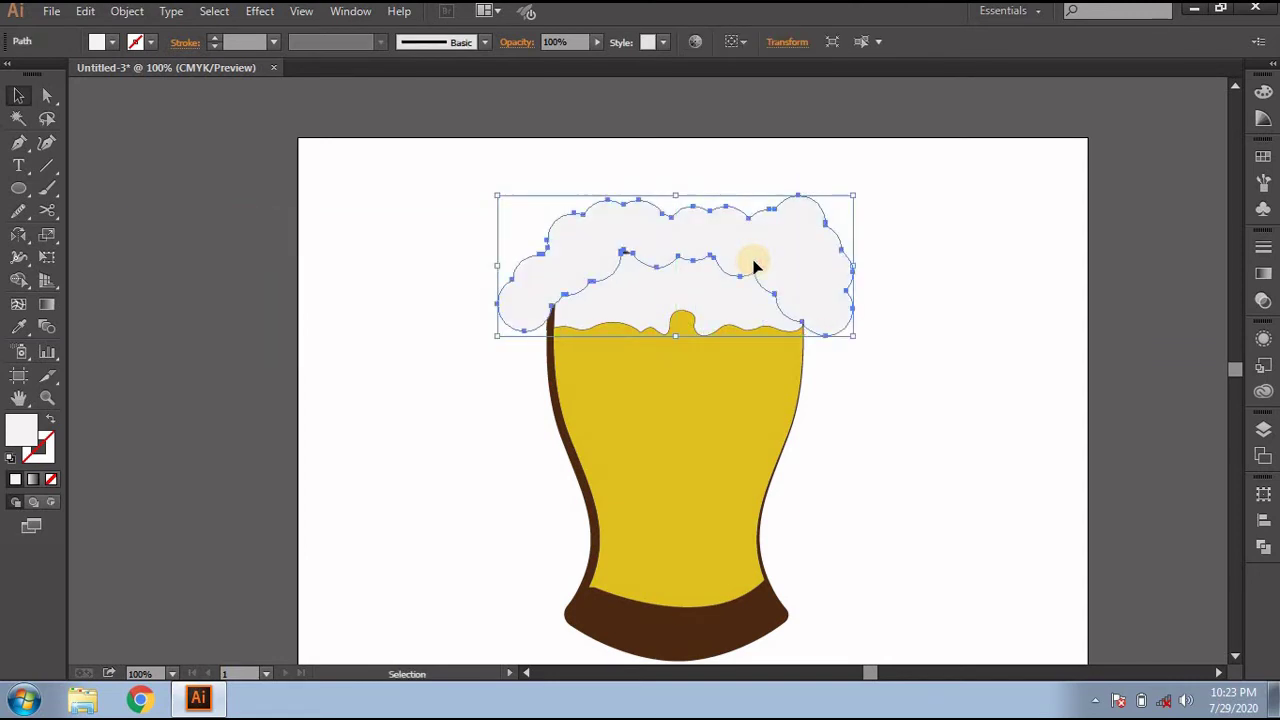
pyautogui.rightClick(755, 263)
pyautogui.moveTo(817, 516)
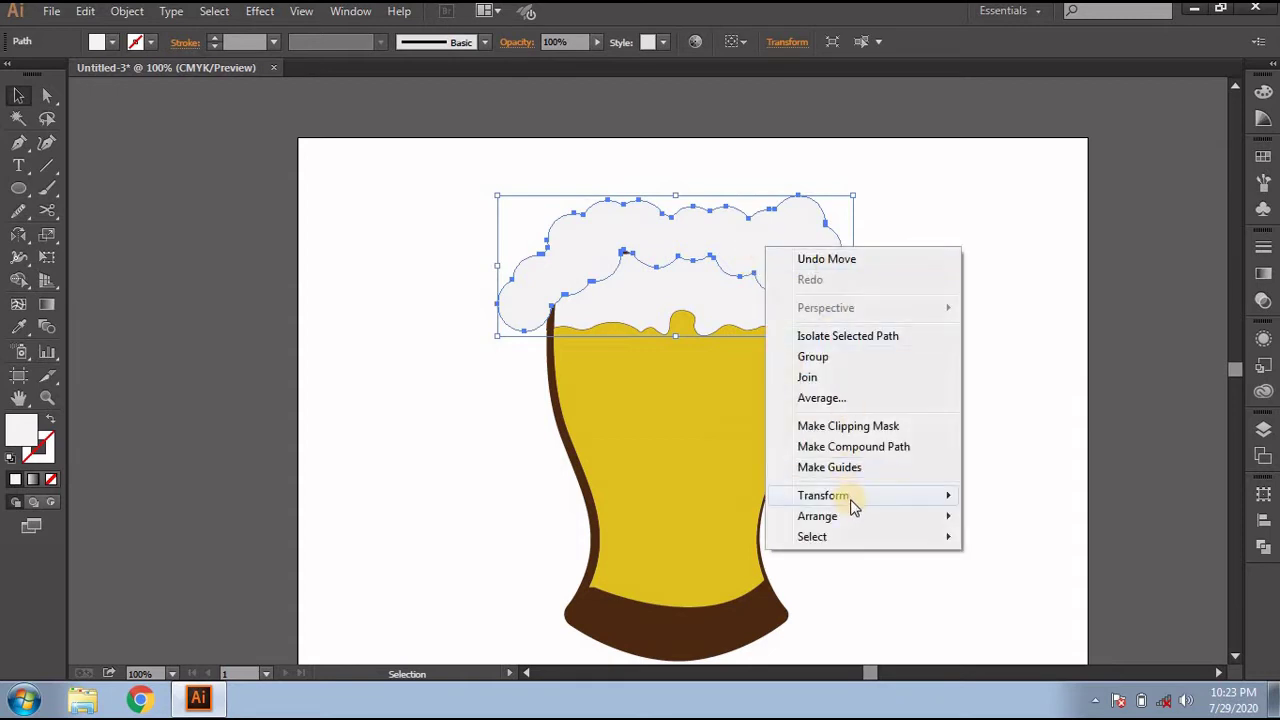
pyautogui.click(1020, 578)
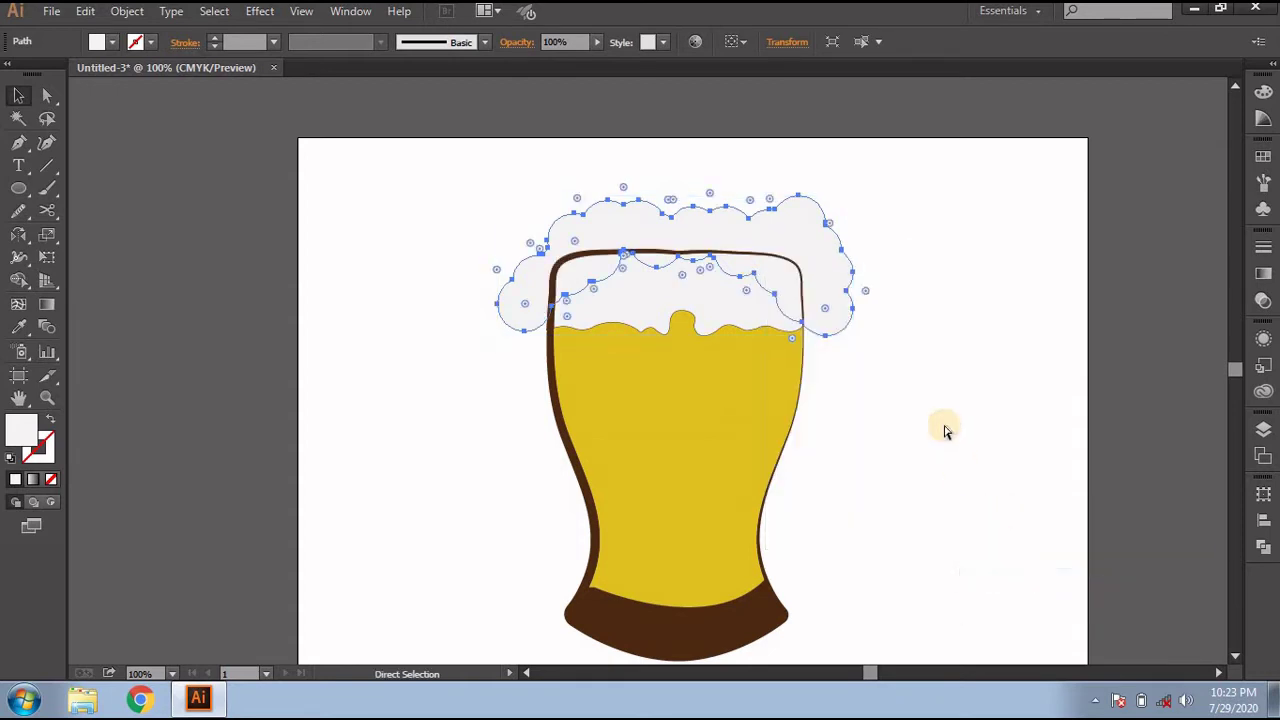
pyautogui.hscroll(3, 943, 428)
# Step: Give the foam the glass's brown as outline and a light-grey #E8E8E8 fill
pyautogui.click(47, 452)
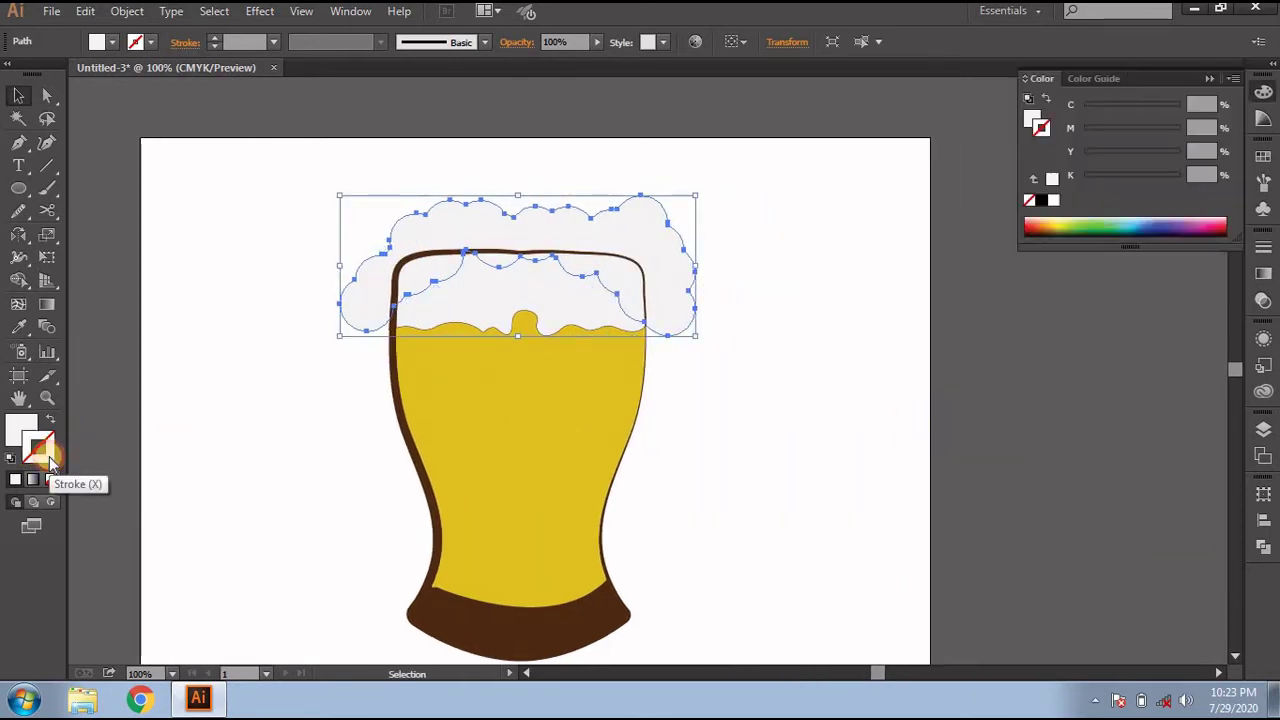
pyautogui.press('i')
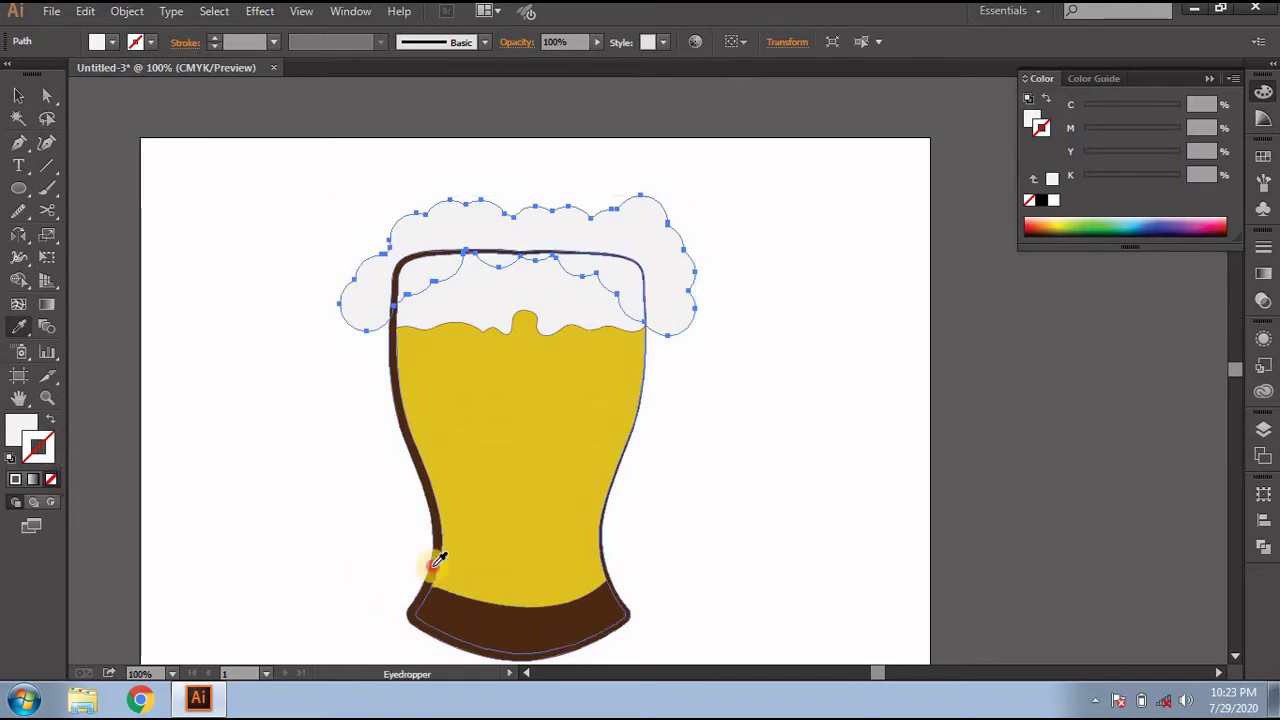
pyautogui.click(433, 556)
pyautogui.click(49, 420)
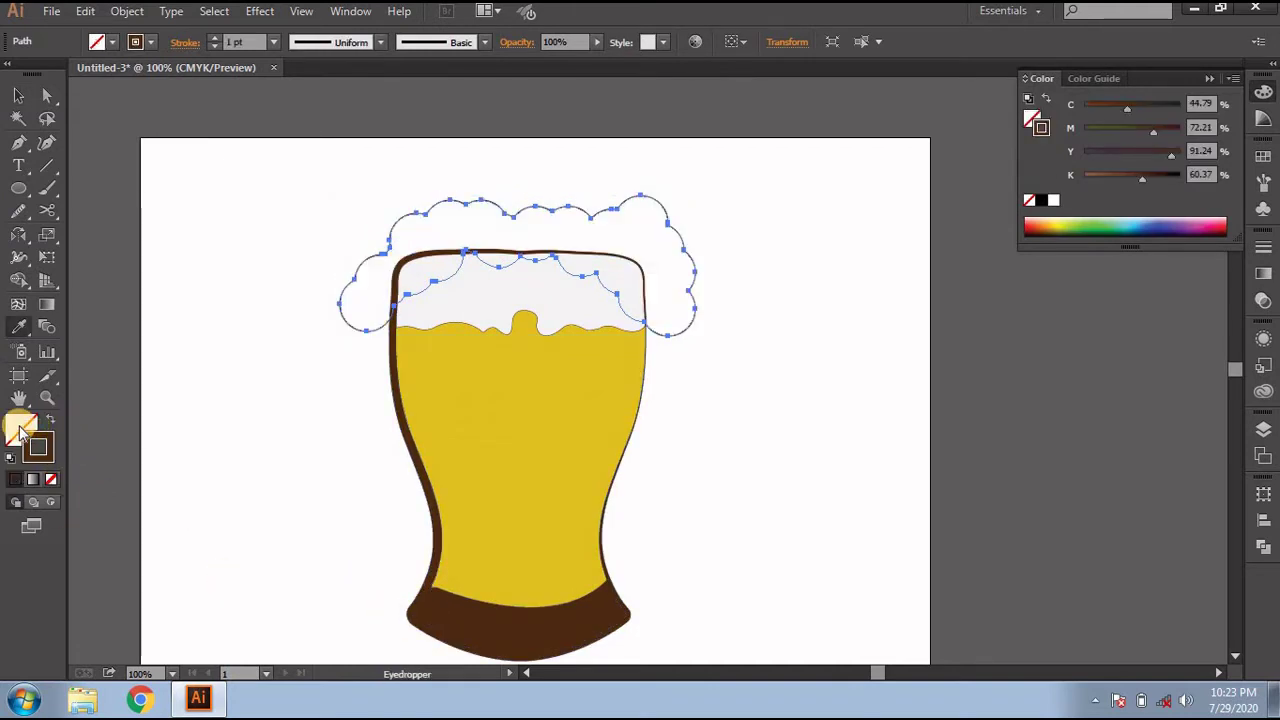
pyautogui.doubleClick(20, 428)
pyautogui.moveTo(407, 265); pyautogui.dragTo(392, 240)
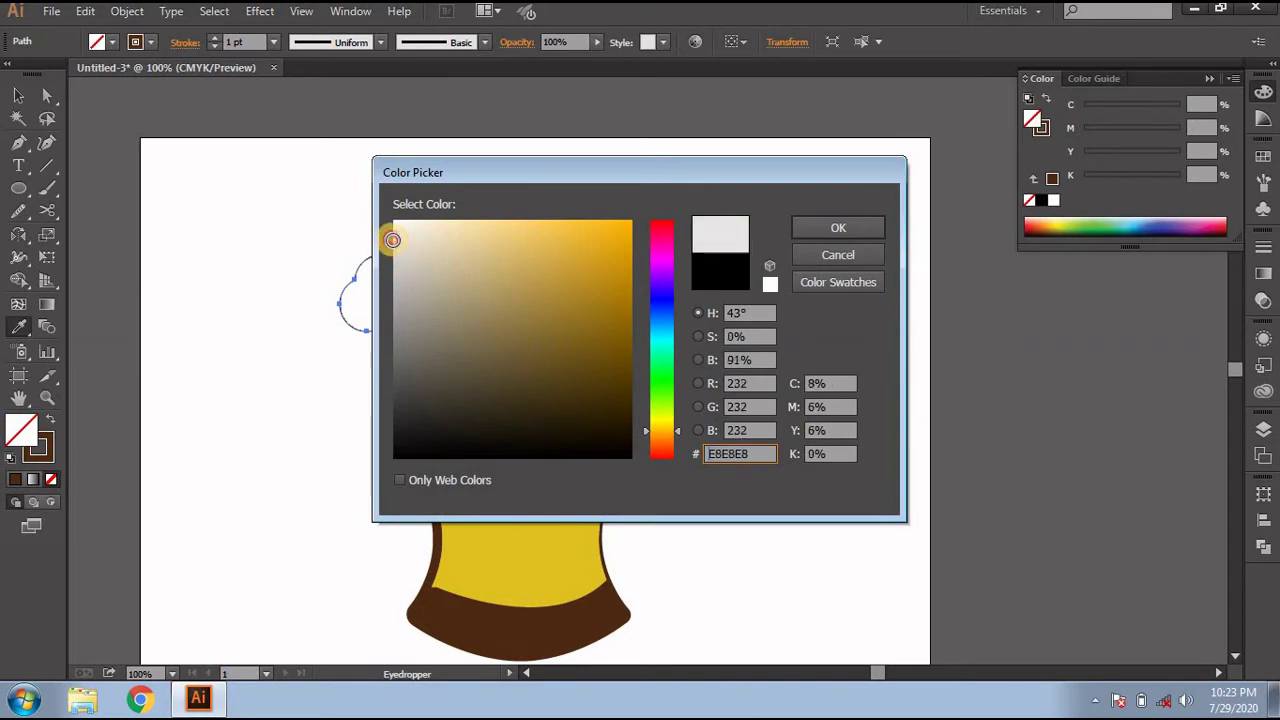
pyautogui.click(805, 228)
pyautogui.click(18, 95)
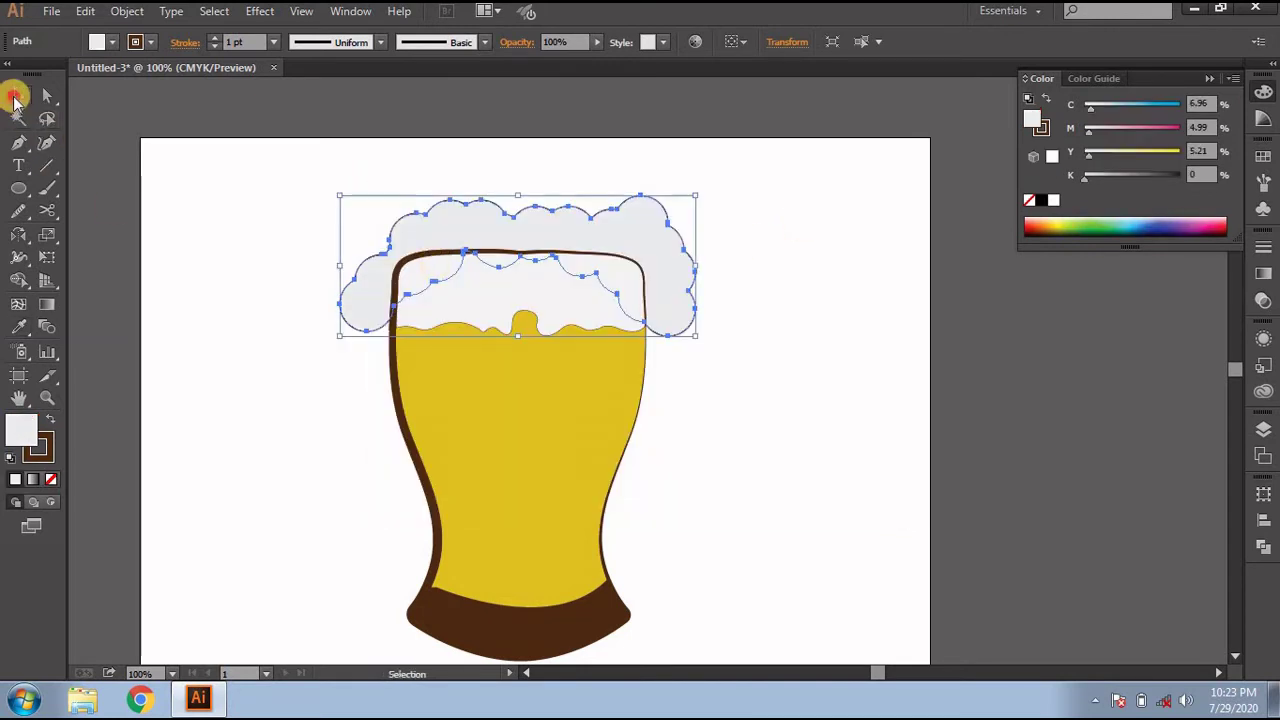
# Step: Set the foam outline to 6 pt with a tapered width profile
pyautogui.click(214, 37)
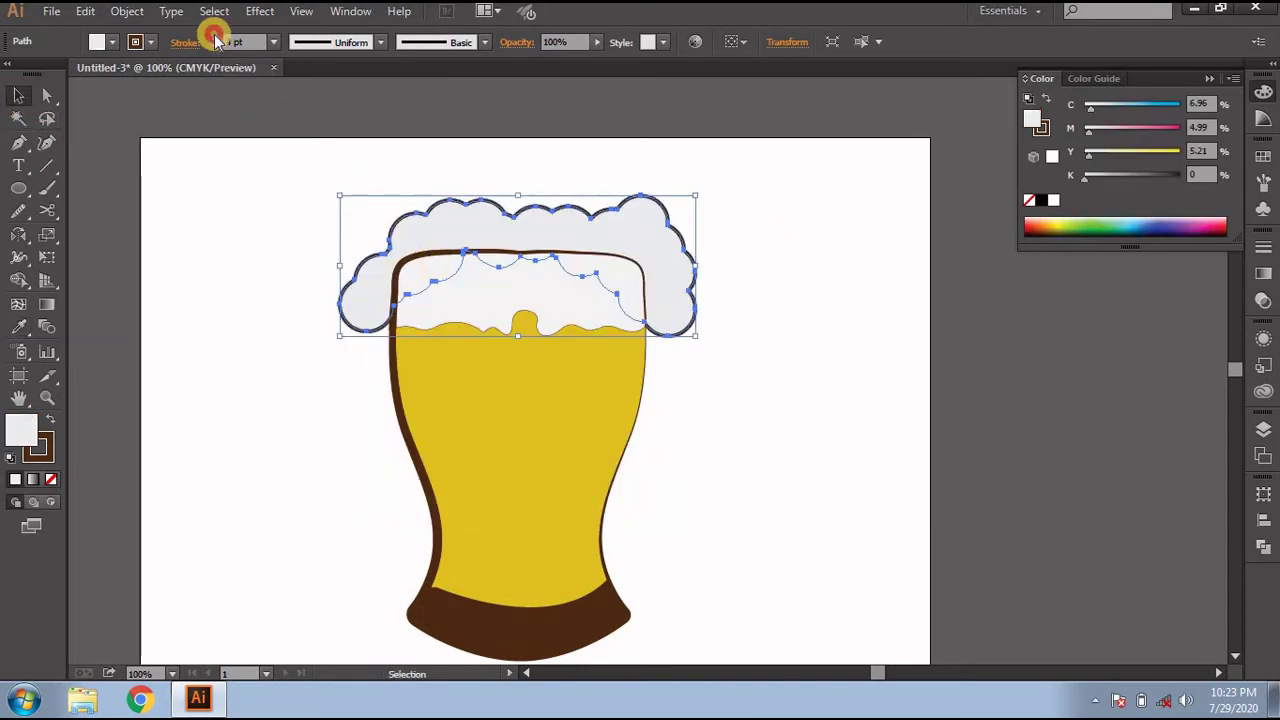
pyautogui.click(380, 42)
pyautogui.click(330, 249)
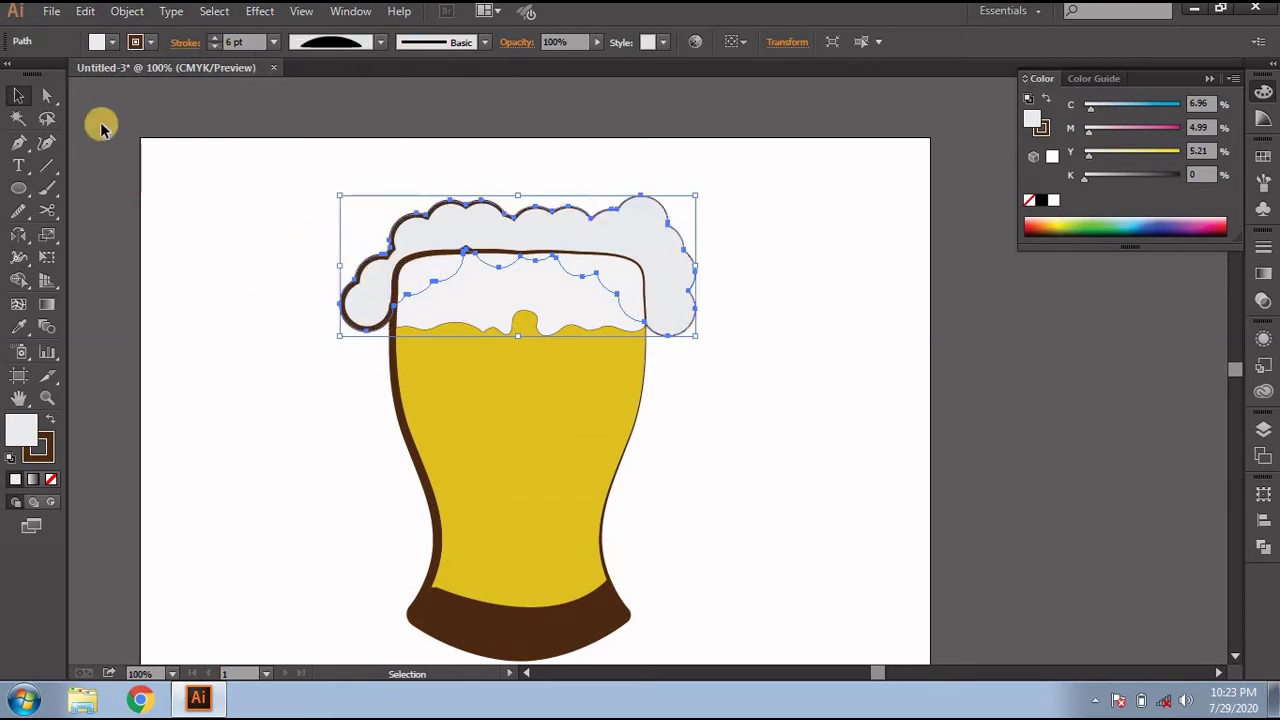
pyautogui.click(293, 170)
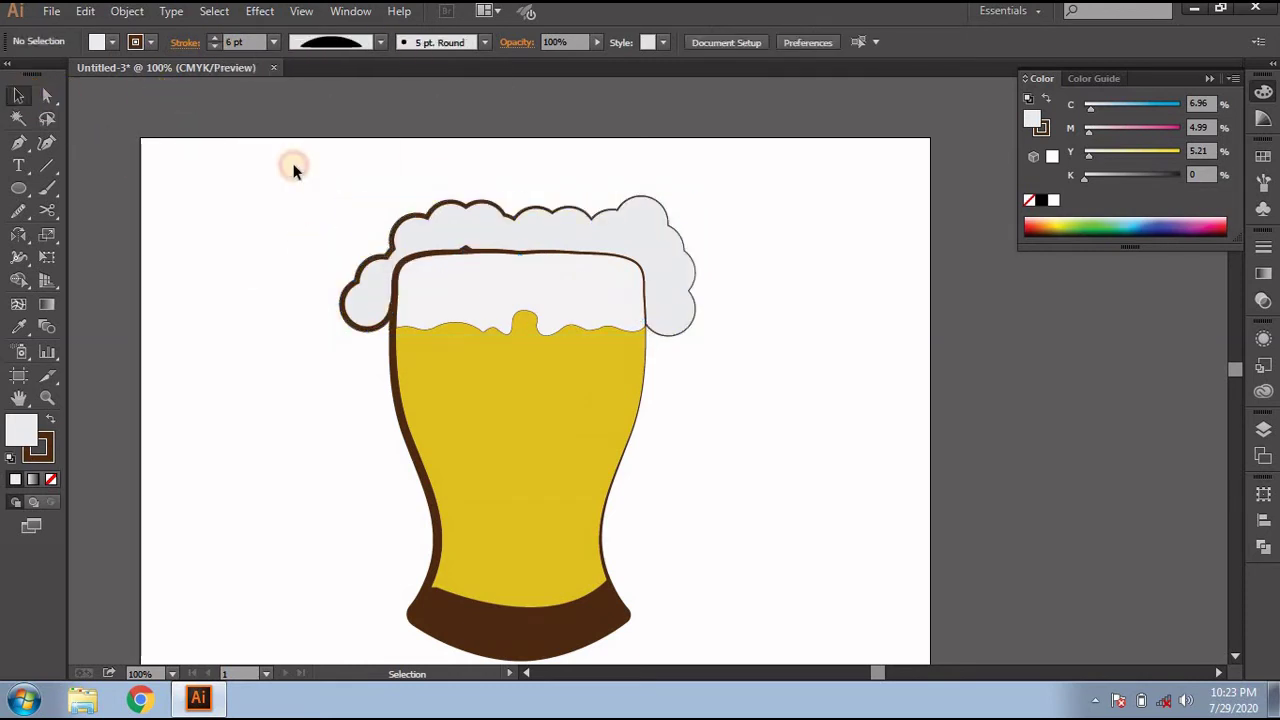
# Step: Narrow the foam, settle it over the rim, and duplicate it upward
pyautogui.scroll(1, 595, 211)
pyautogui.click(597, 211)
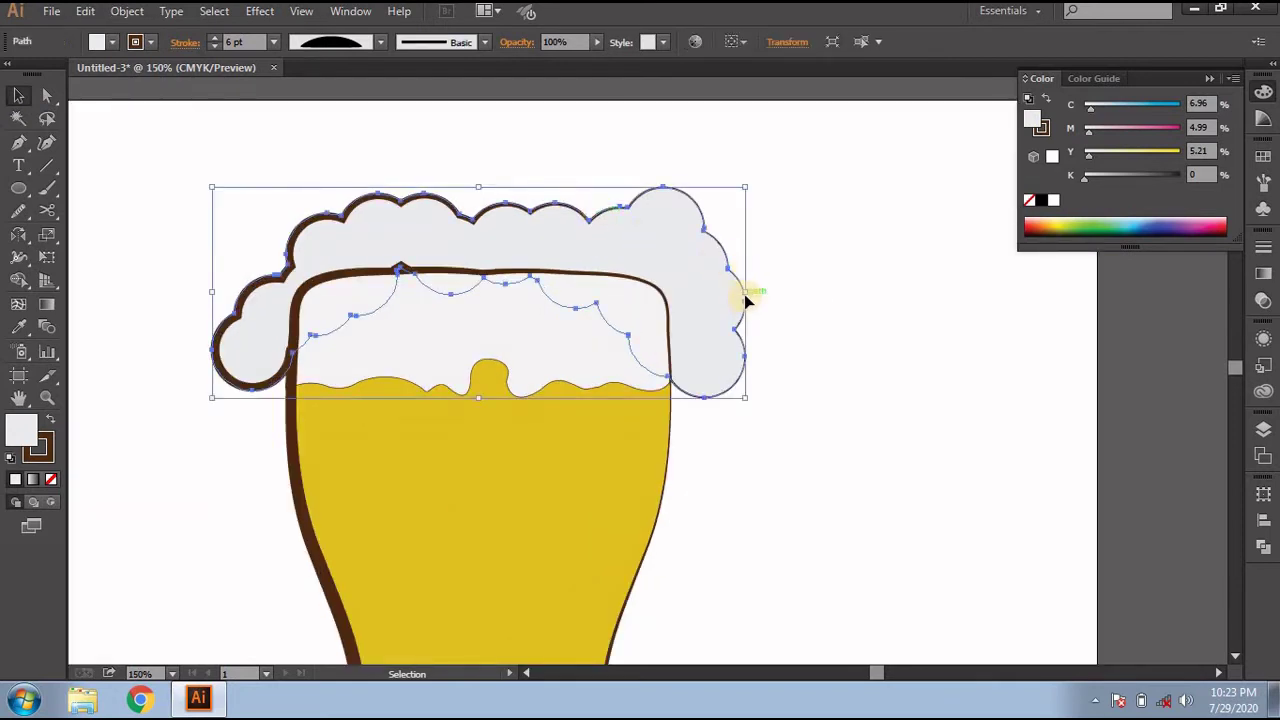
pyautogui.moveTo(747, 293); pyautogui.dragTo(692, 300)
pyautogui.moveTo(532, 205)
pyautogui.mouseDown()
pyautogui.moveTo(531, 181)
pyautogui.moveTo(533, 206)
pyautogui.mouseUp()
pyautogui.click(565, 170)
pyautogui.scroll(2, 530, 245)
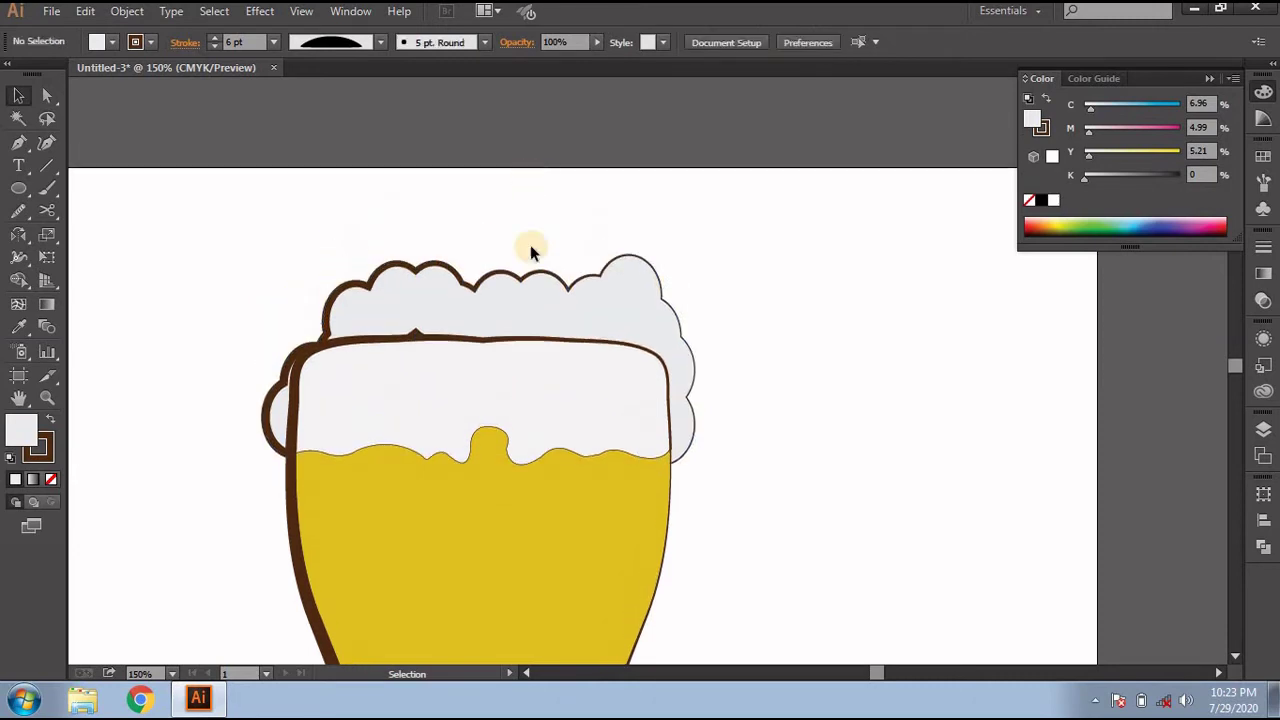
pyautogui.moveTo(528, 271); pyautogui.dragTo(528, 213)
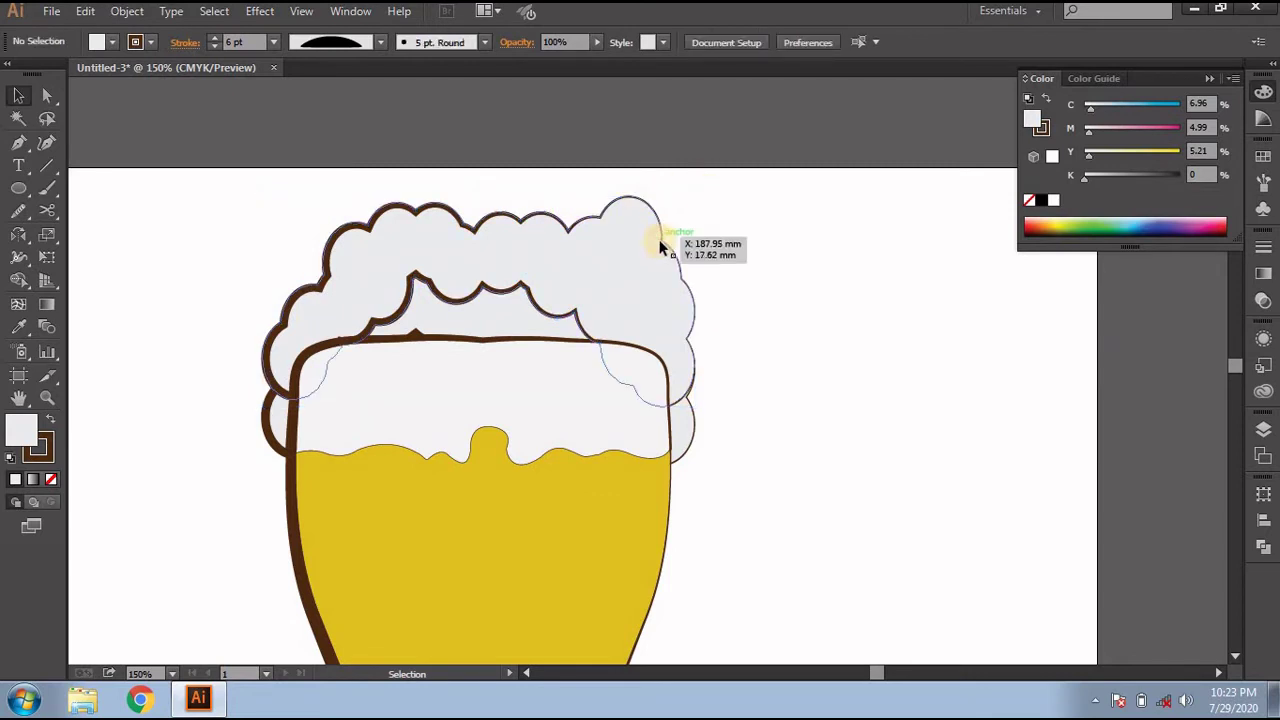
# Step: Give the upper foam copy a wavy Width Profile 2 outline and send it to the back
pyautogui.moveTo(720, 242)
pyautogui.mouseDown()
pyautogui.moveTo(681, 195)
pyautogui.moveTo(734, 214)
pyautogui.mouseUp()
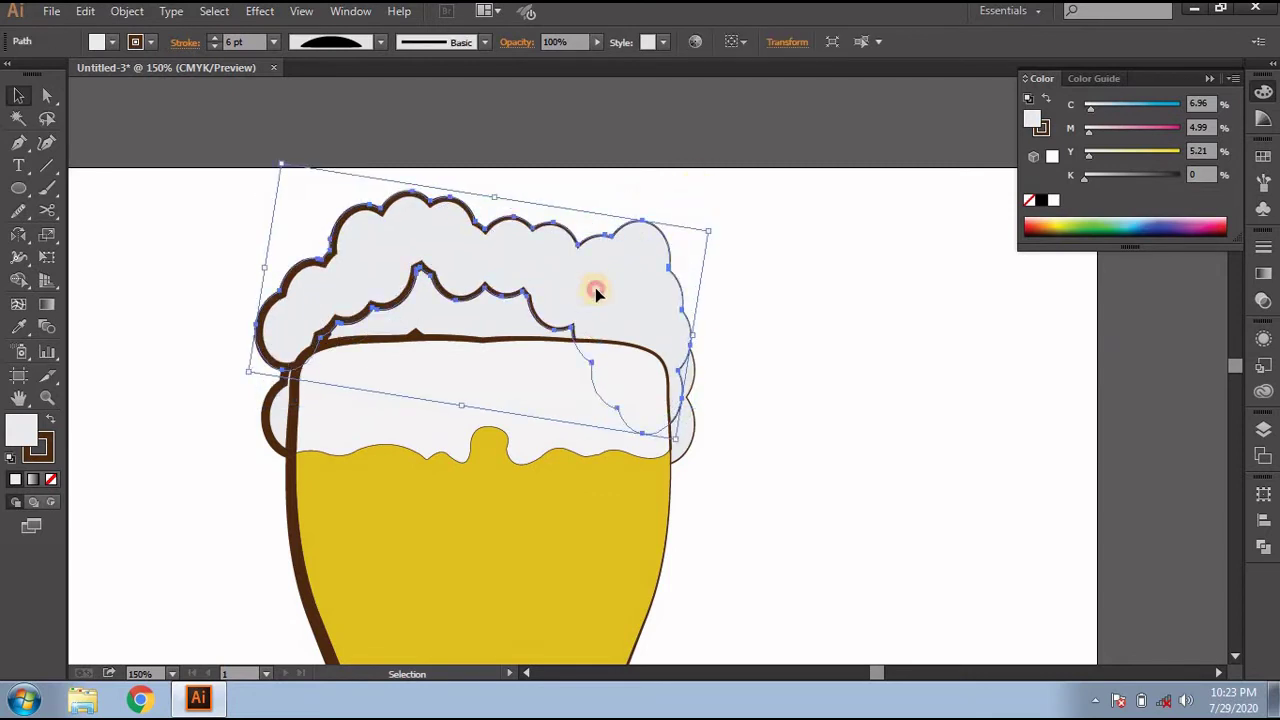
pyautogui.click(380, 42)
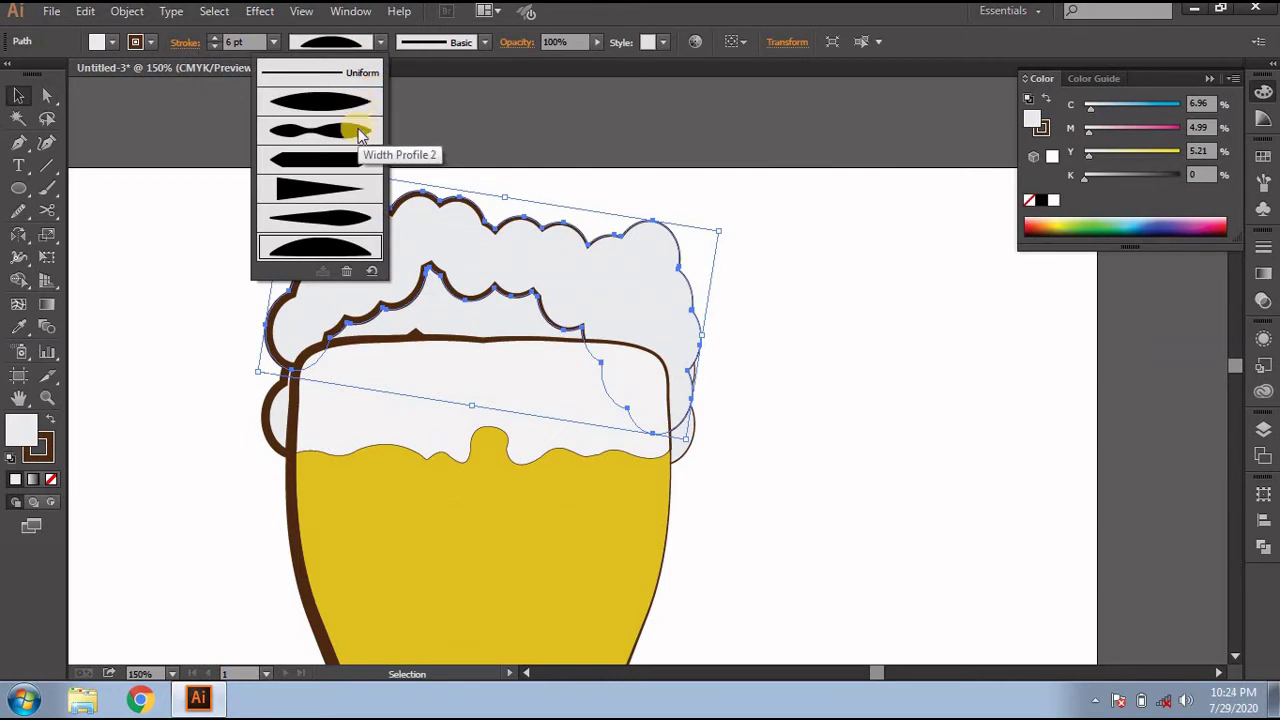
pyautogui.click(352, 128)
pyautogui.moveTo(548, 270); pyautogui.dragTo(553, 258)
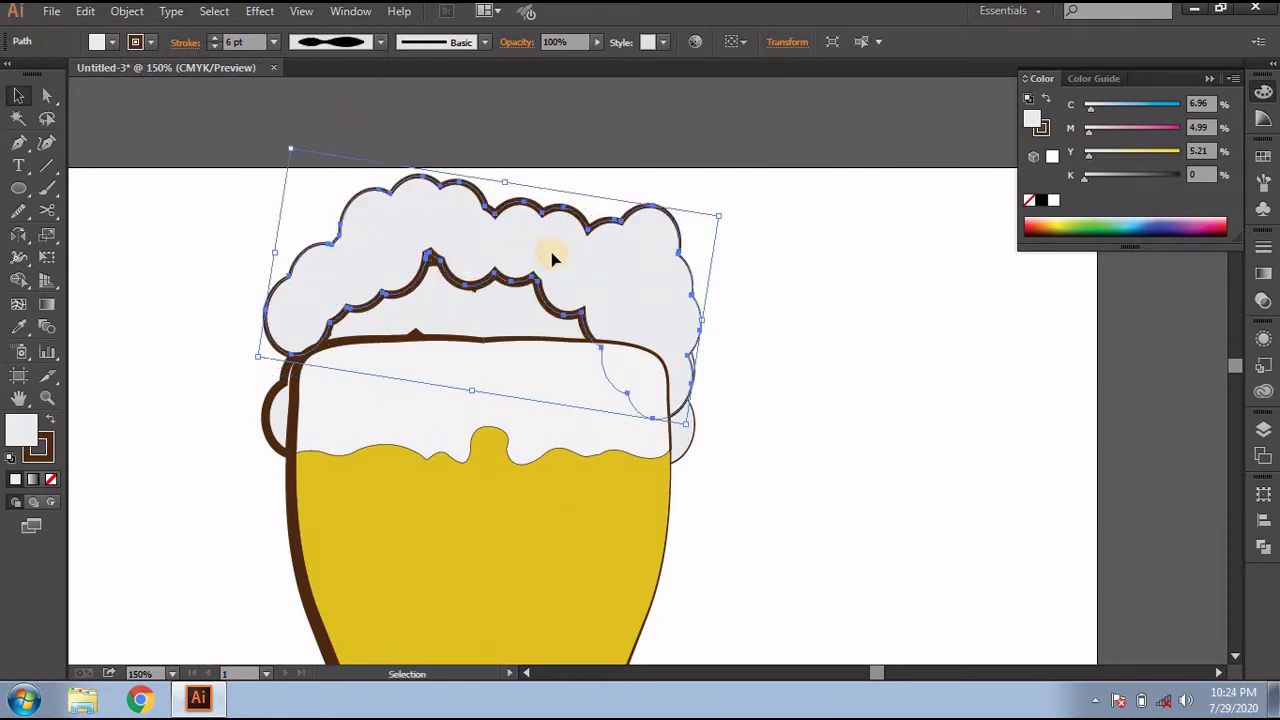
pyautogui.rightClick(555, 258)
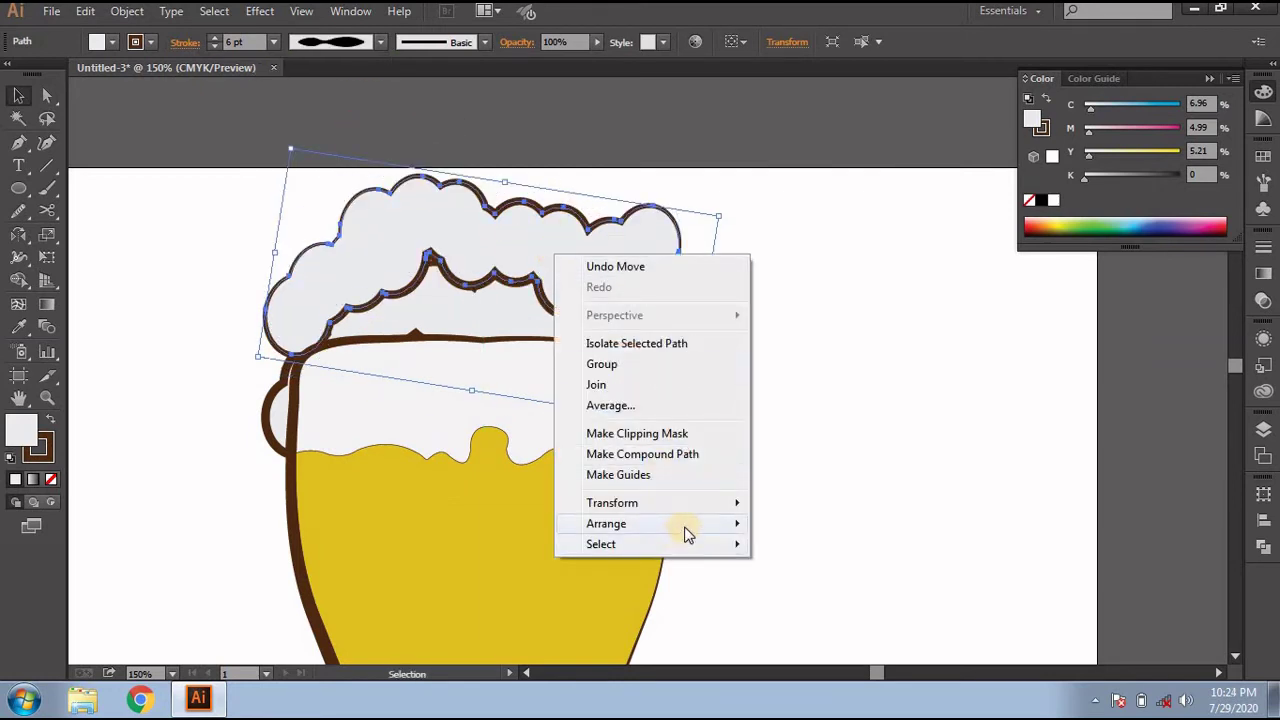
pyautogui.moveTo(606, 523)
pyautogui.click(797, 590)
pyautogui.click(793, 467)
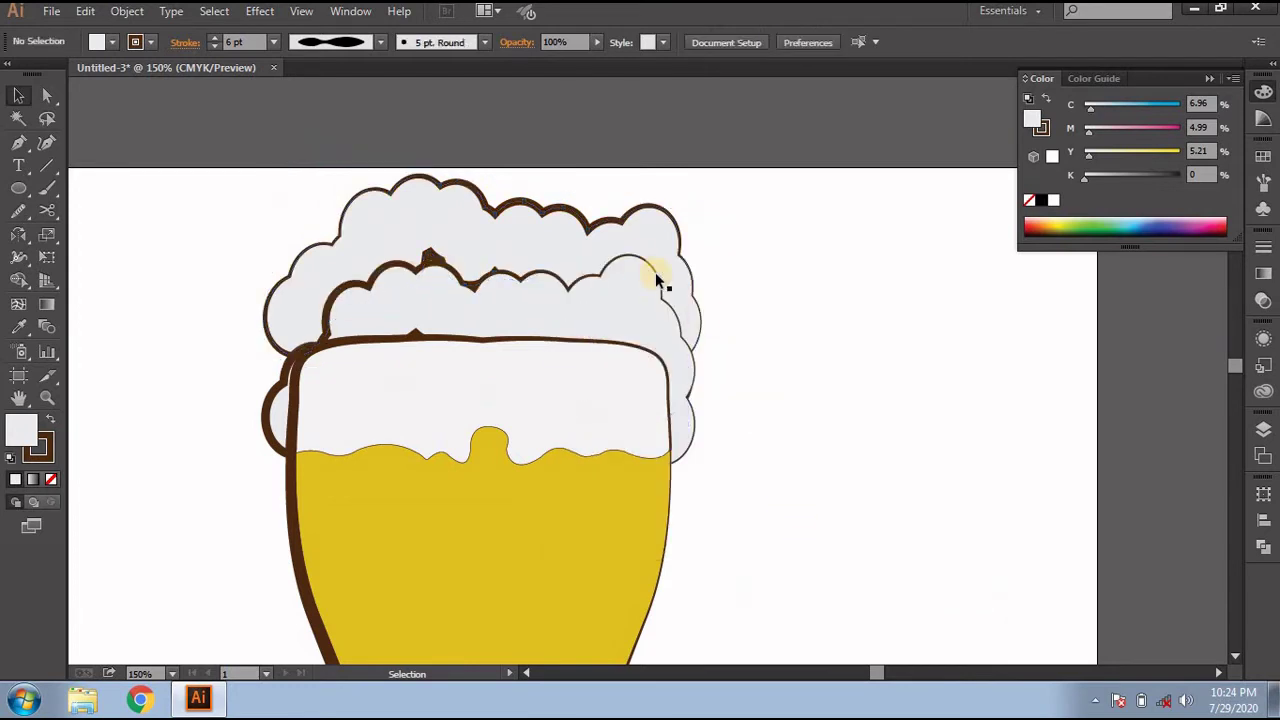
pyautogui.moveTo(638, 251); pyautogui.dragTo(646, 240)
pyautogui.click(814, 270)
# Step: Duplicate the back foam to the right and set the copy's stroke to None
pyautogui.hotkey('ctrl', '-')
pyautogui.hotkey('ctrl', '-')
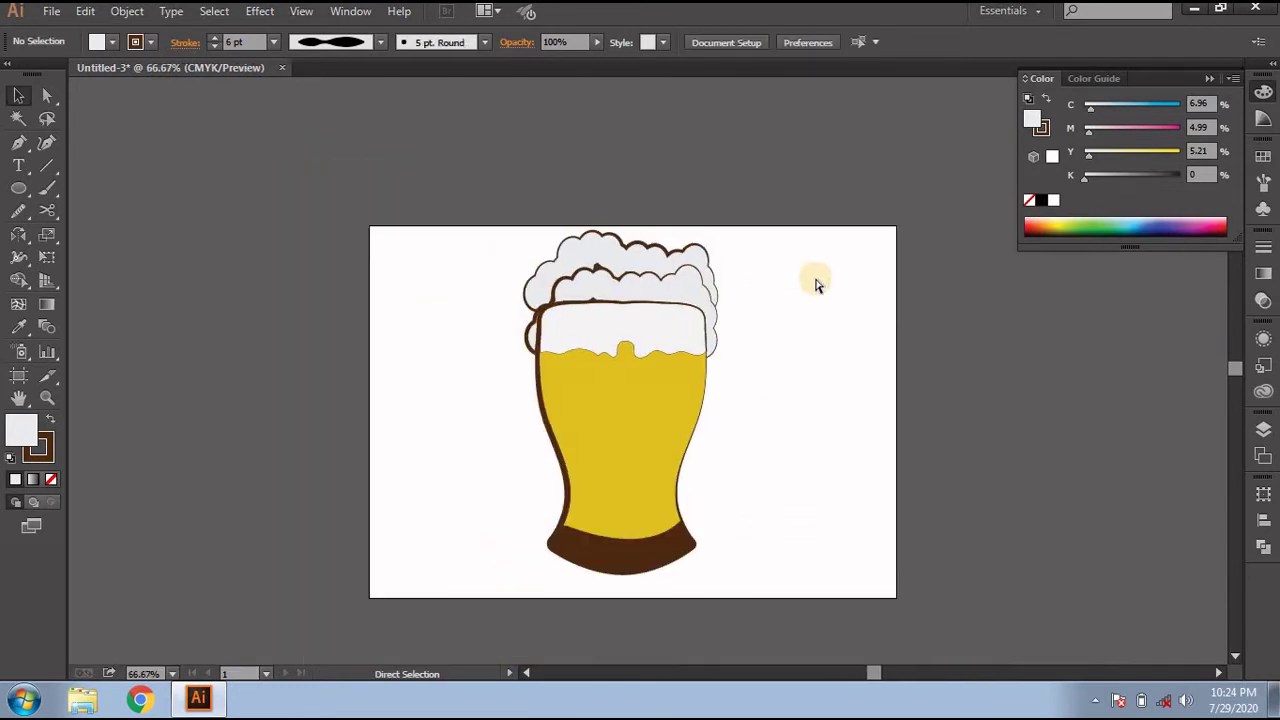
pyautogui.hscroll(3, 815, 284)
pyautogui.hotkey('ctrl', '+')
pyautogui.hotkey('ctrl', '+')
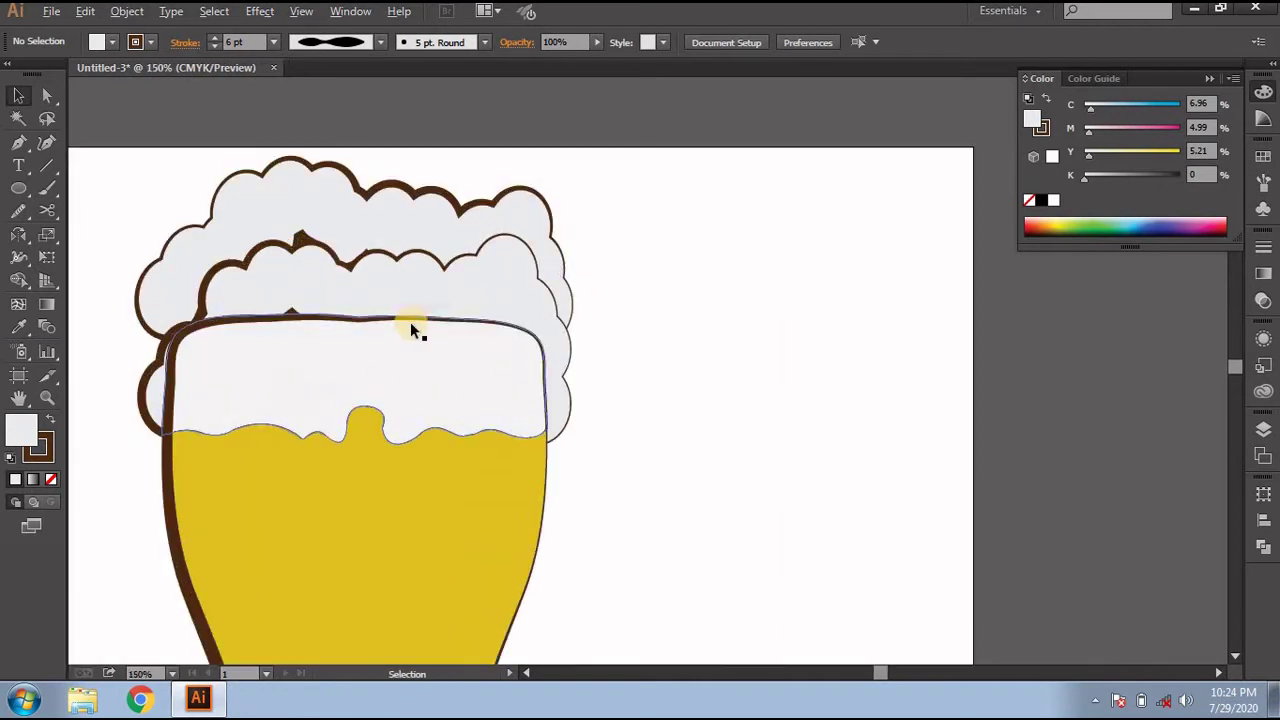
pyautogui.hscroll(-1, 280, 362)
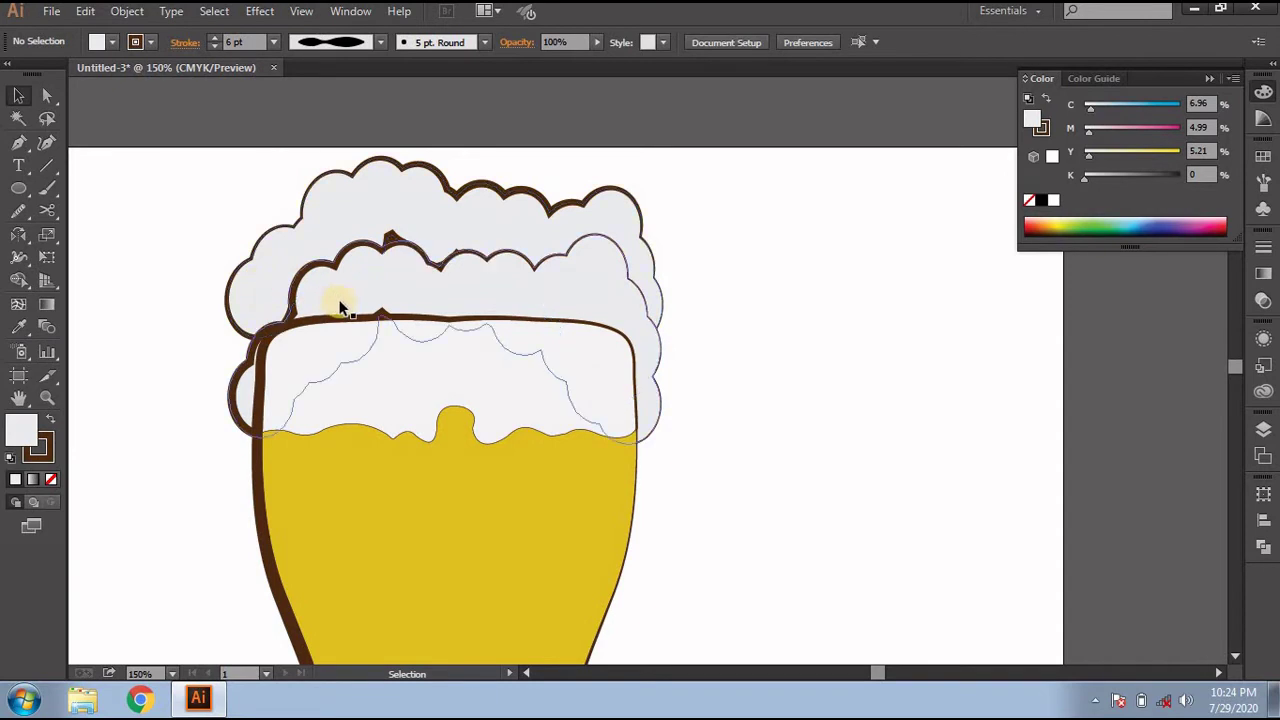
pyautogui.moveTo(264, 295); pyautogui.dragTo(777, 400)
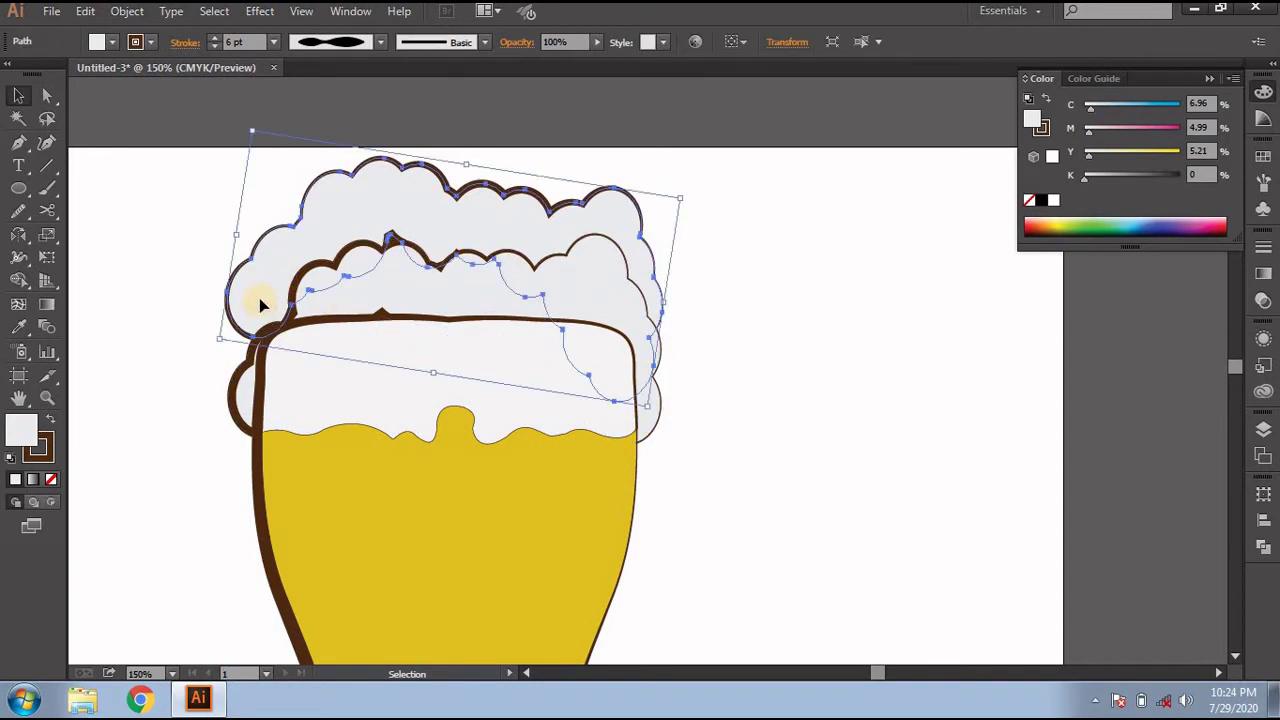
pyautogui.click(45, 455)
pyautogui.click(51, 479)
# Step: Cut crescent slivers from two offset cloud copies and move them onto the back foam
pyautogui.click(760, 543)
pyautogui.moveTo(846, 360); pyautogui.dragTo(853, 369)
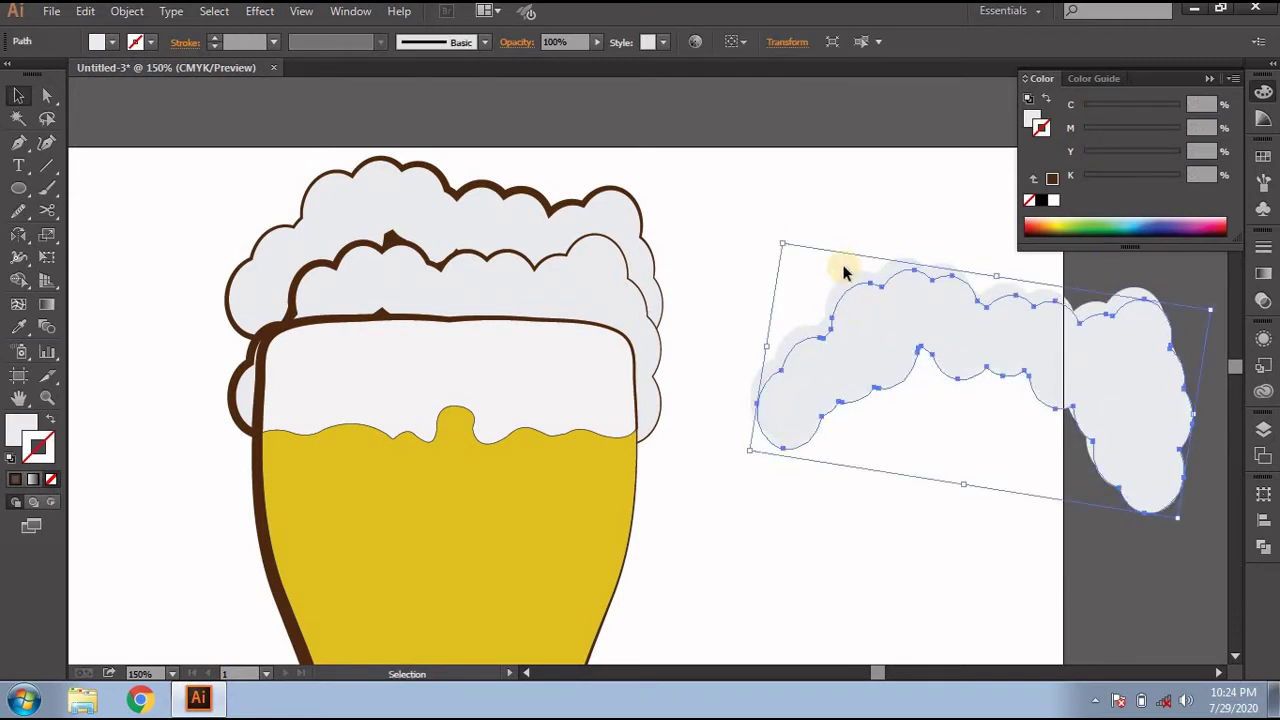
pyautogui.keyDown('shift'); pyautogui.click(857, 323); pyautogui.keyUp('shift')
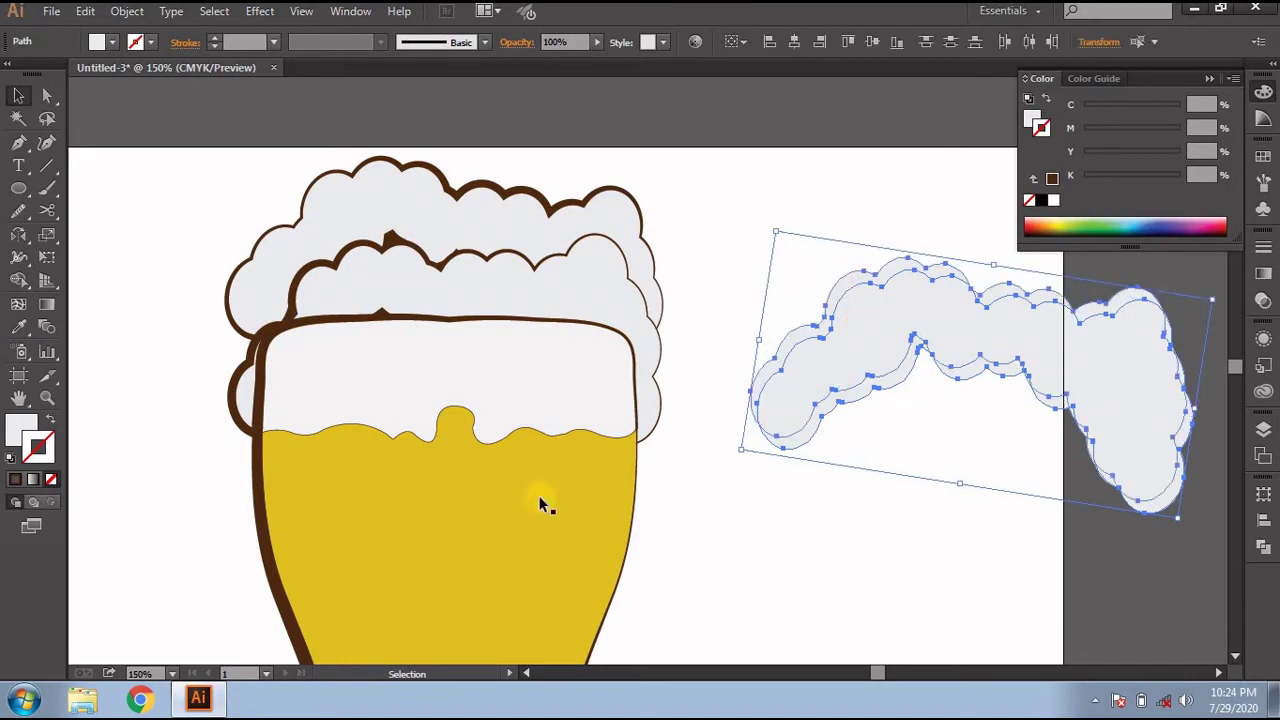
pyautogui.click(20, 285)
pyautogui.keyDown('alt'); pyautogui.click(820, 380); pyautogui.keyUp('alt')
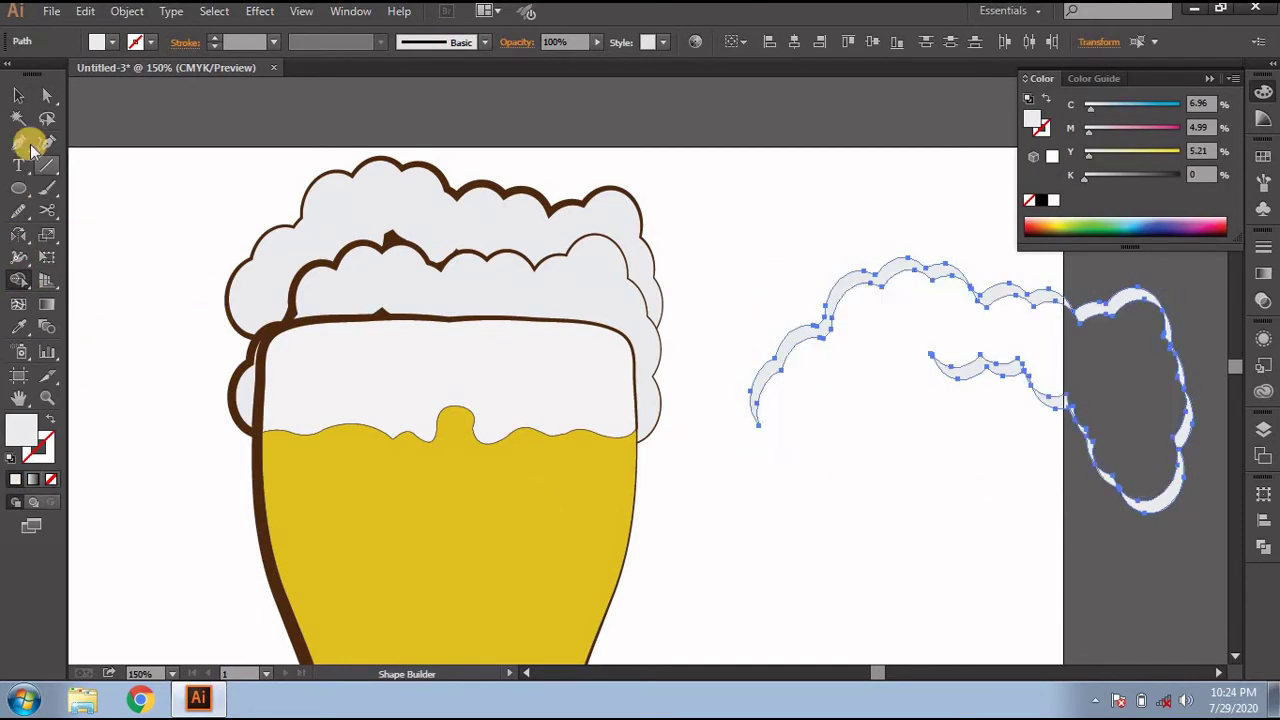
pyautogui.click(18, 95)
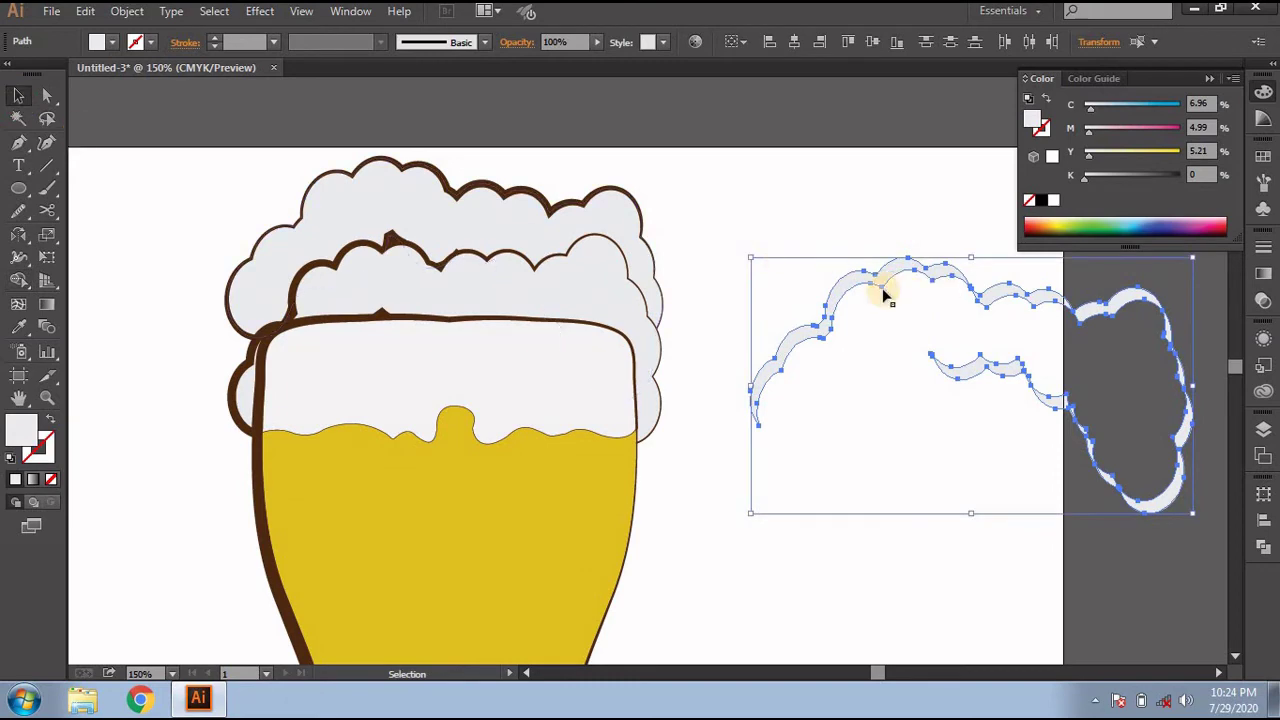
pyautogui.moveTo(830, 292); pyautogui.dragTo(326, 187)
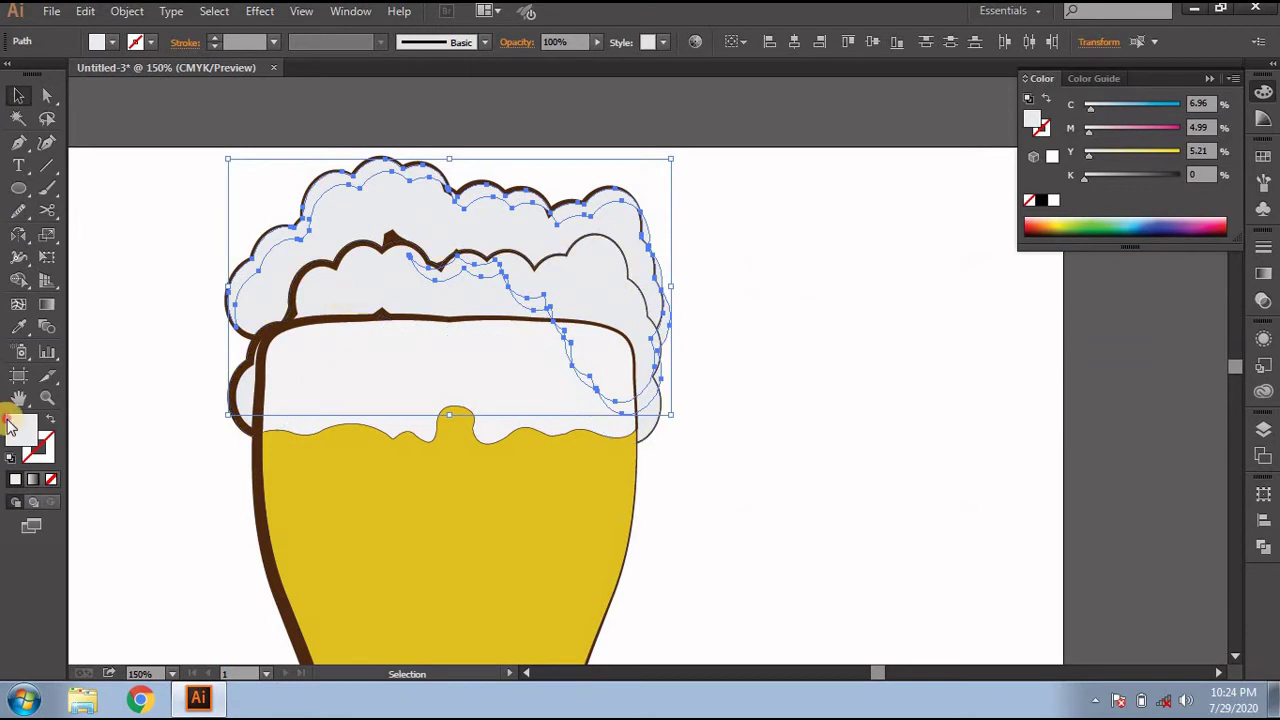
# Step: Fill the back-foam slivers with darker grey #C1C0BF
pyautogui.doubleClick(12, 426)
pyautogui.moveTo(397, 251); pyautogui.dragTo(395, 278)
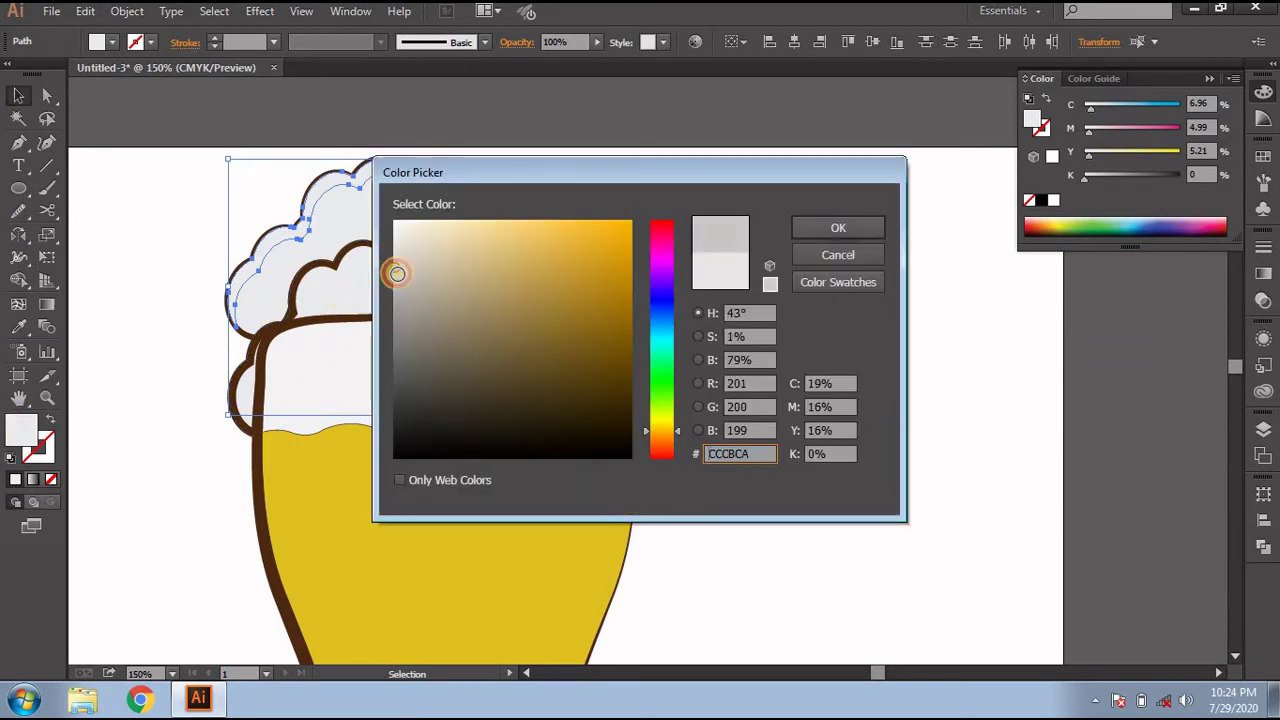
pyautogui.click(799, 227)
pyautogui.click(157, 143)
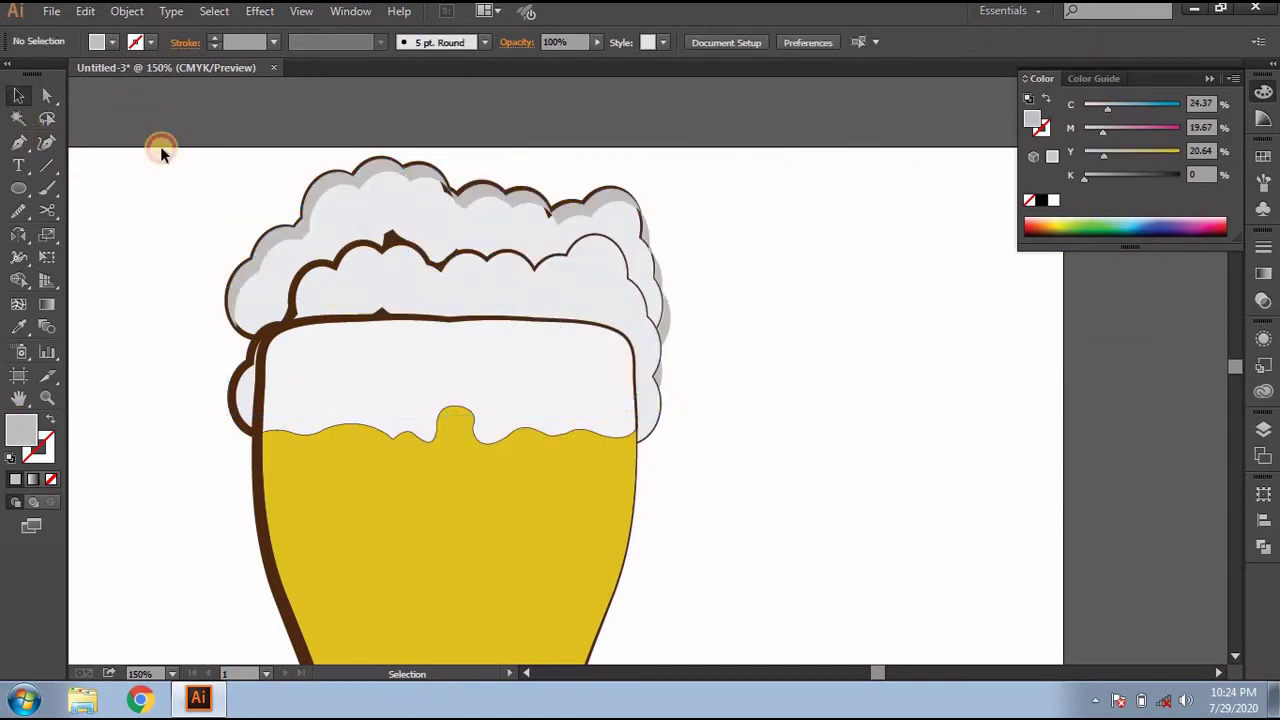
# Step: Duplicate the front foam aside without an outline and make an overlapping offset copy
pyautogui.click(432, 265)
pyautogui.moveTo(426, 286)
pyautogui.mouseDown()
pyautogui.moveTo(945, 375)
pyautogui.moveTo(914, 374)
pyautogui.mouseUp()
pyautogui.click(42, 446)
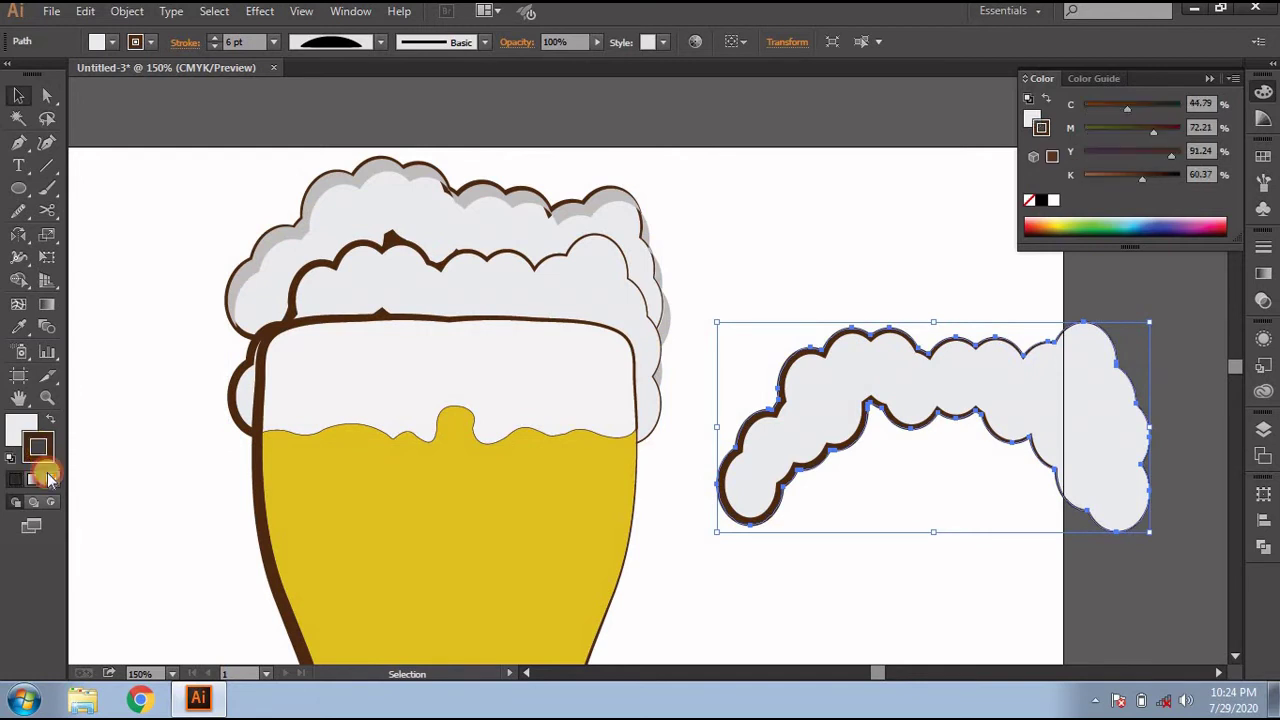
pyautogui.click(49, 479)
pyautogui.moveTo(797, 388); pyautogui.dragTo(804, 398)
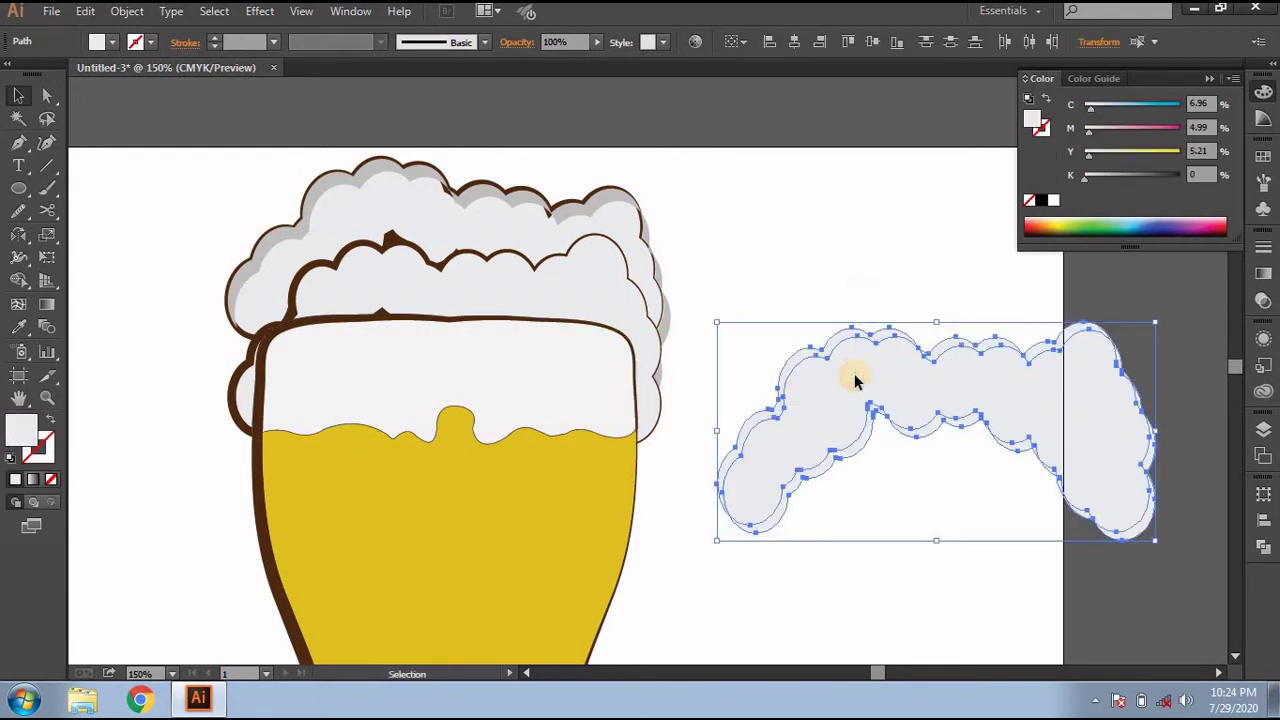
pyautogui.click(20, 280)
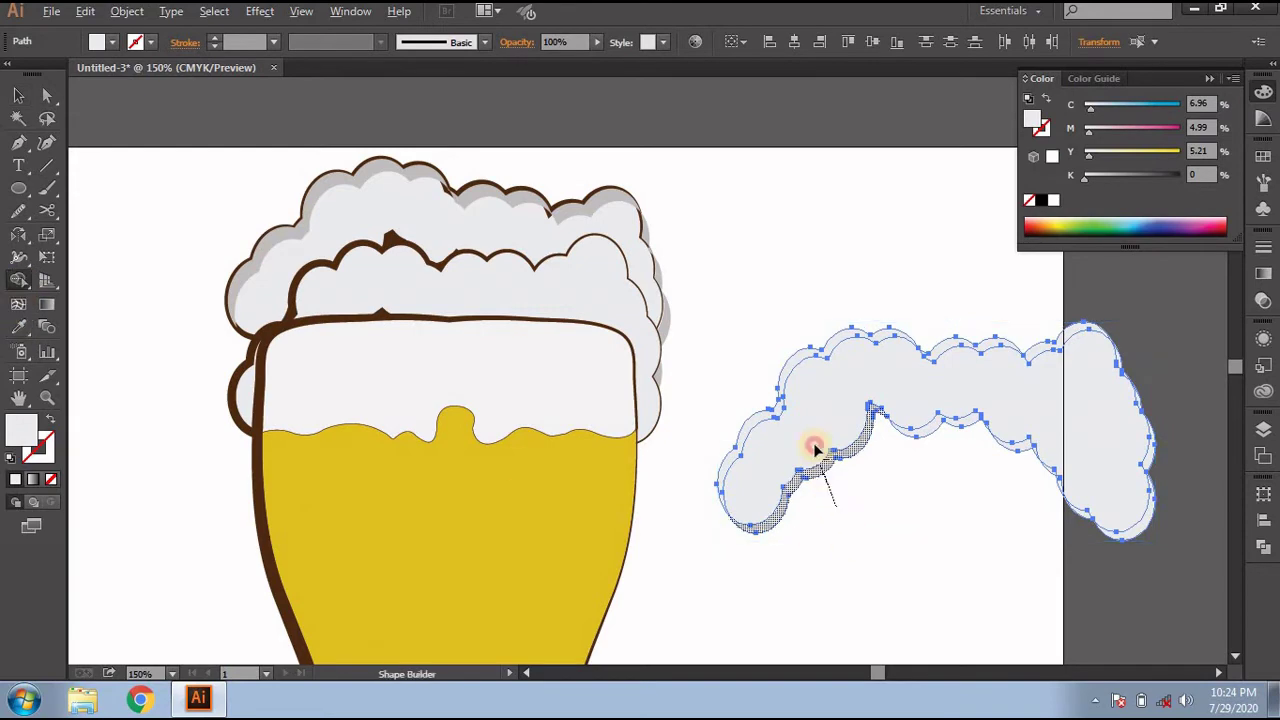
# Step: Cut the front-foam slivers, place them on the front foam, and sample the grey shading
pyautogui.keyDown('alt'); pyautogui.click(814, 442); pyautogui.keyUp('alt')
pyautogui.click(19, 93)
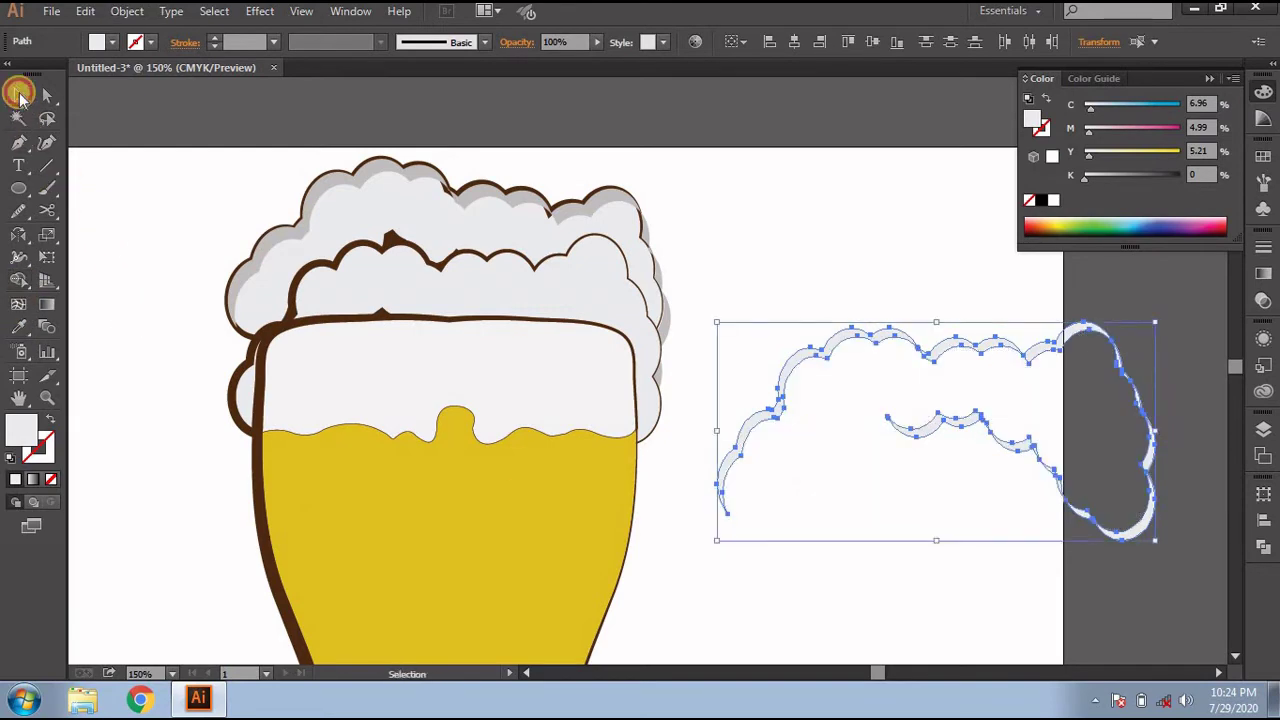
pyautogui.moveTo(806, 364); pyautogui.dragTo(318, 270)
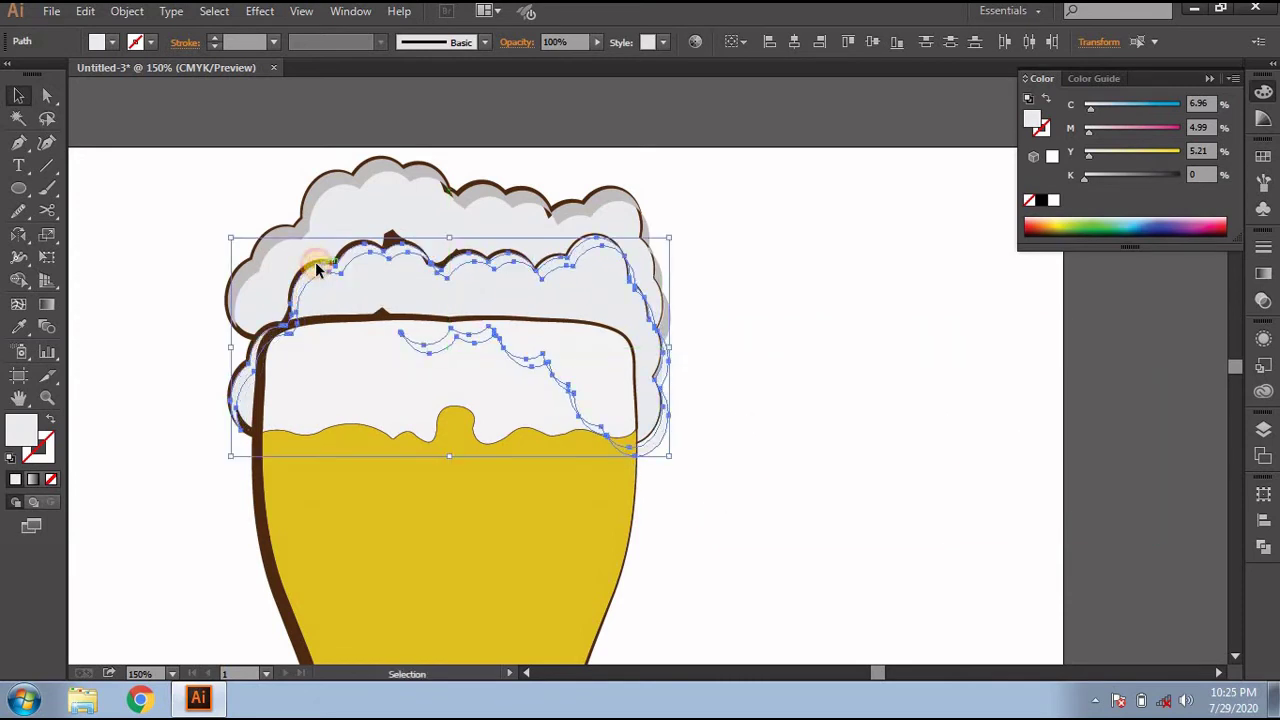
pyautogui.press('i')
pyautogui.click(314, 199)
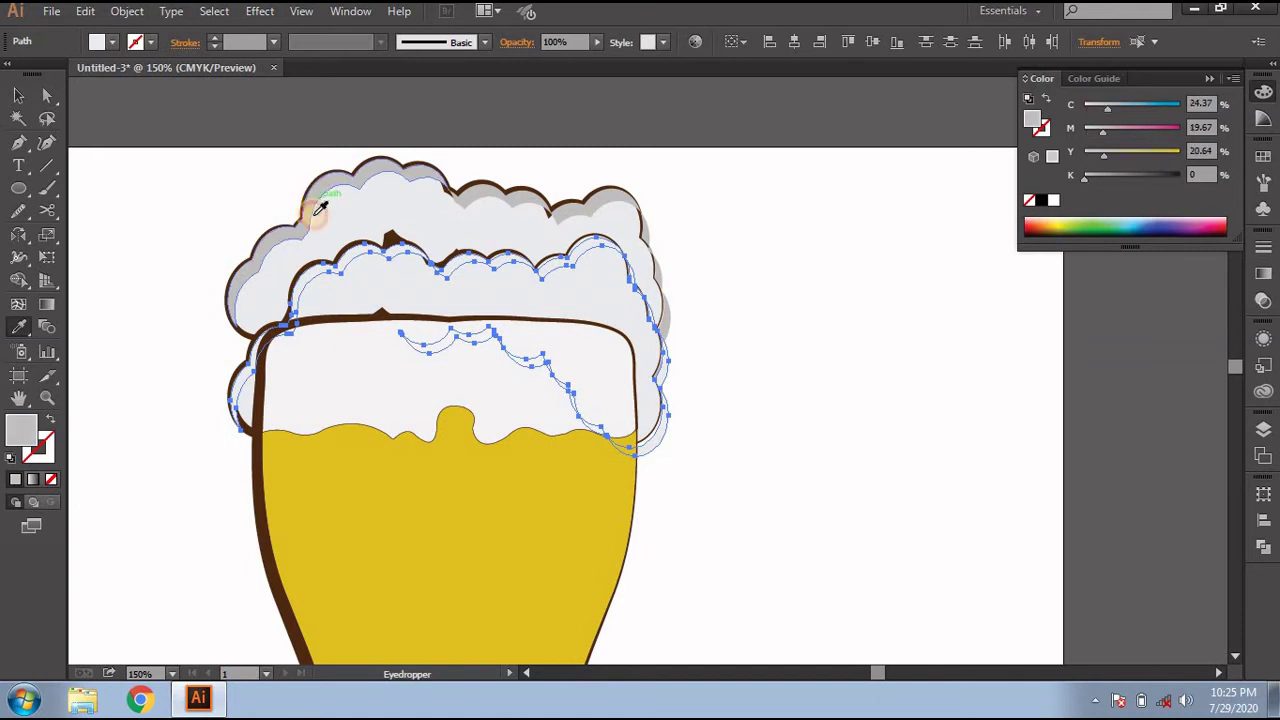
pyautogui.click(18, 95)
pyautogui.click(145, 157)
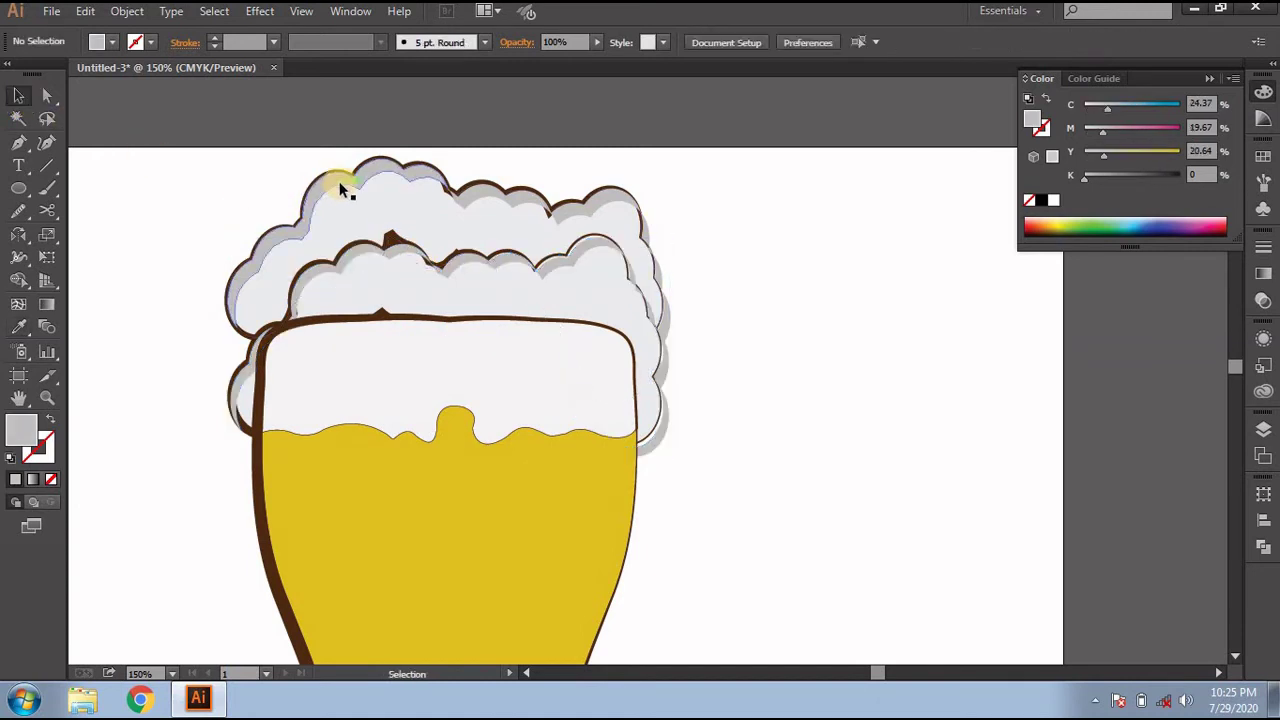
# Step: Nudge both back foam shapes down and duplicate the glass's white foam area aside
pyautogui.click(340, 183)
pyautogui.press('Down')
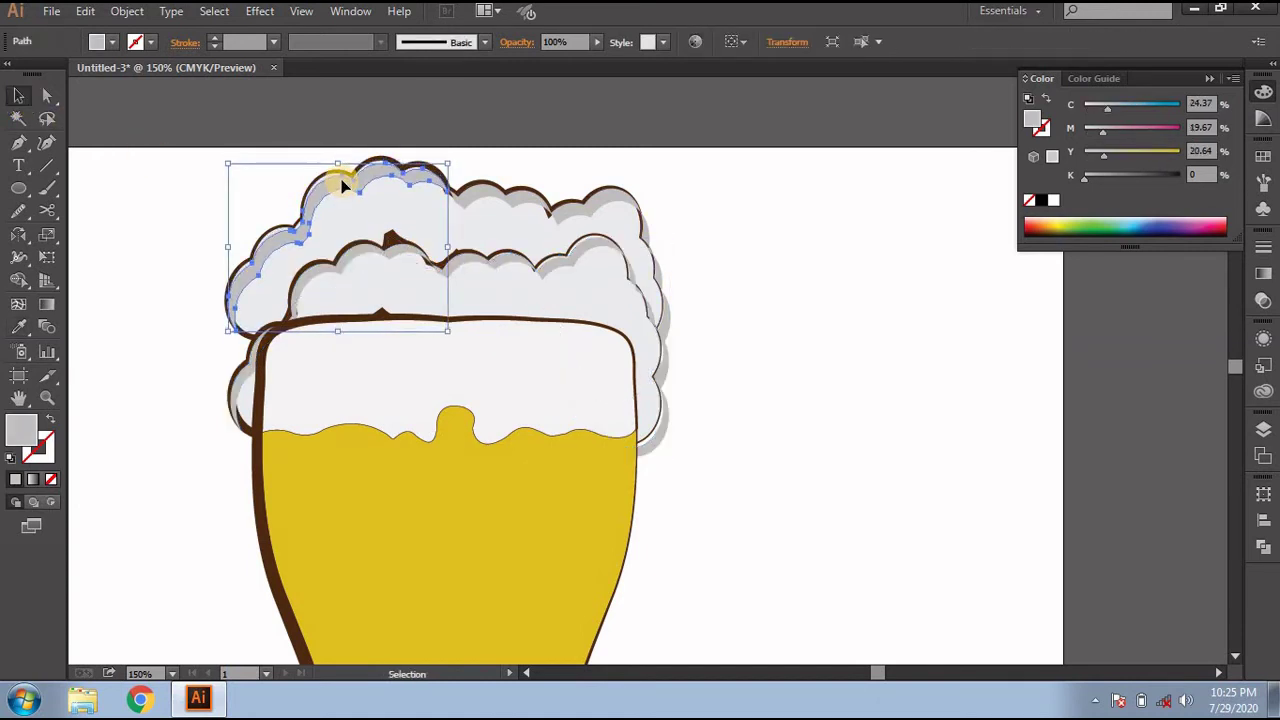
pyautogui.click(488, 210)
pyautogui.press('Down')
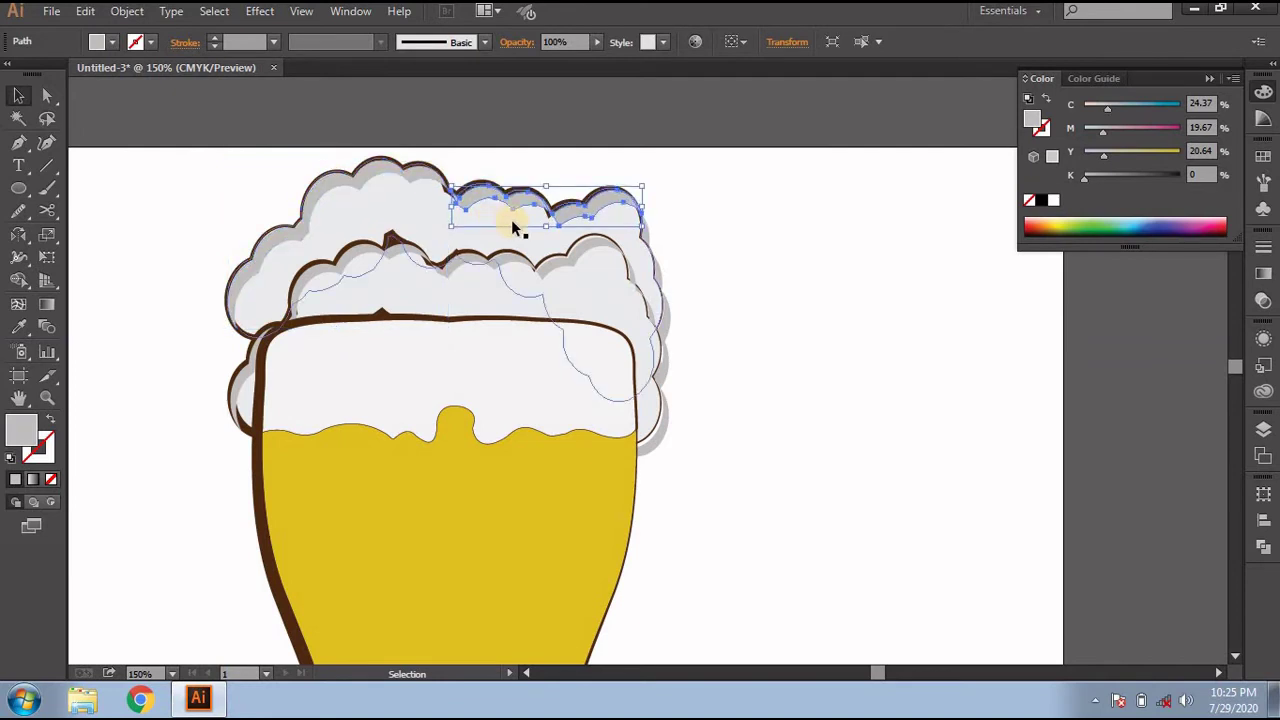
pyautogui.click(669, 324)
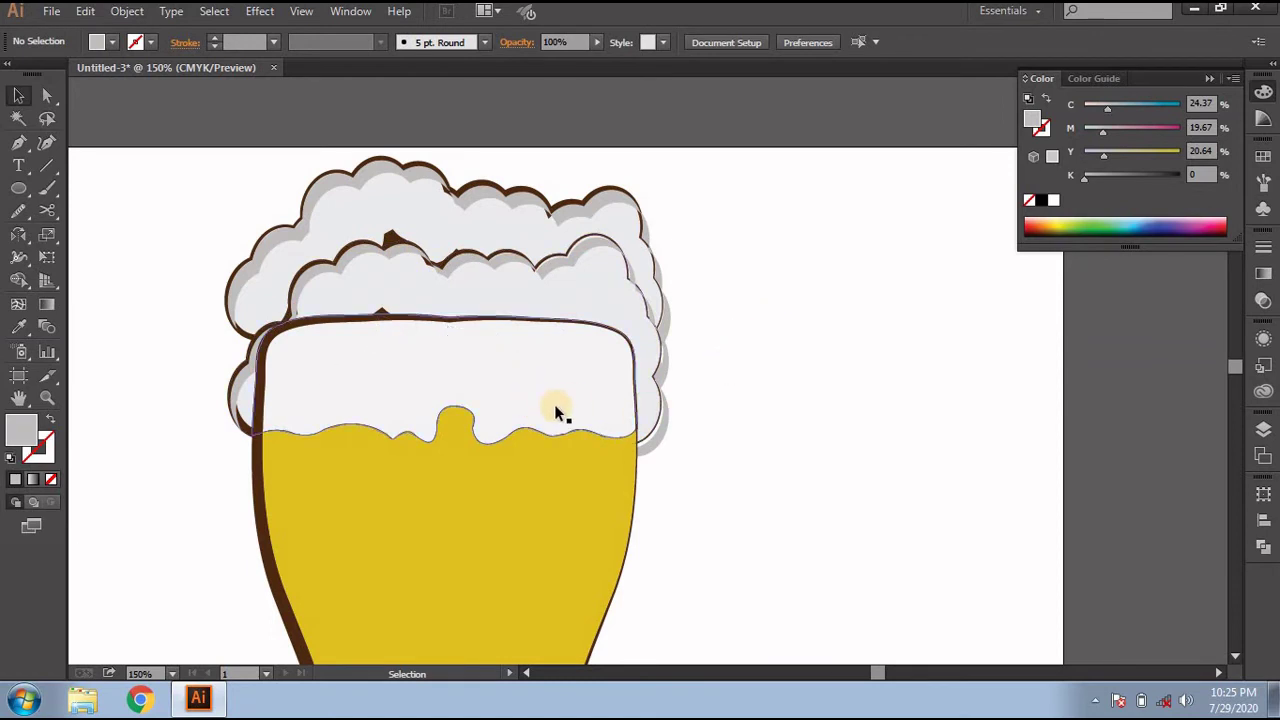
pyautogui.moveTo(557, 412)
pyautogui.mouseDown()
pyautogui.moveTo(1045, 477)
pyautogui.moveTo(1033, 483)
pyautogui.mouseUp()
# Step: Cut thin strips from the foam-area copies and place them on the glass in grey
pyautogui.click(18, 280)
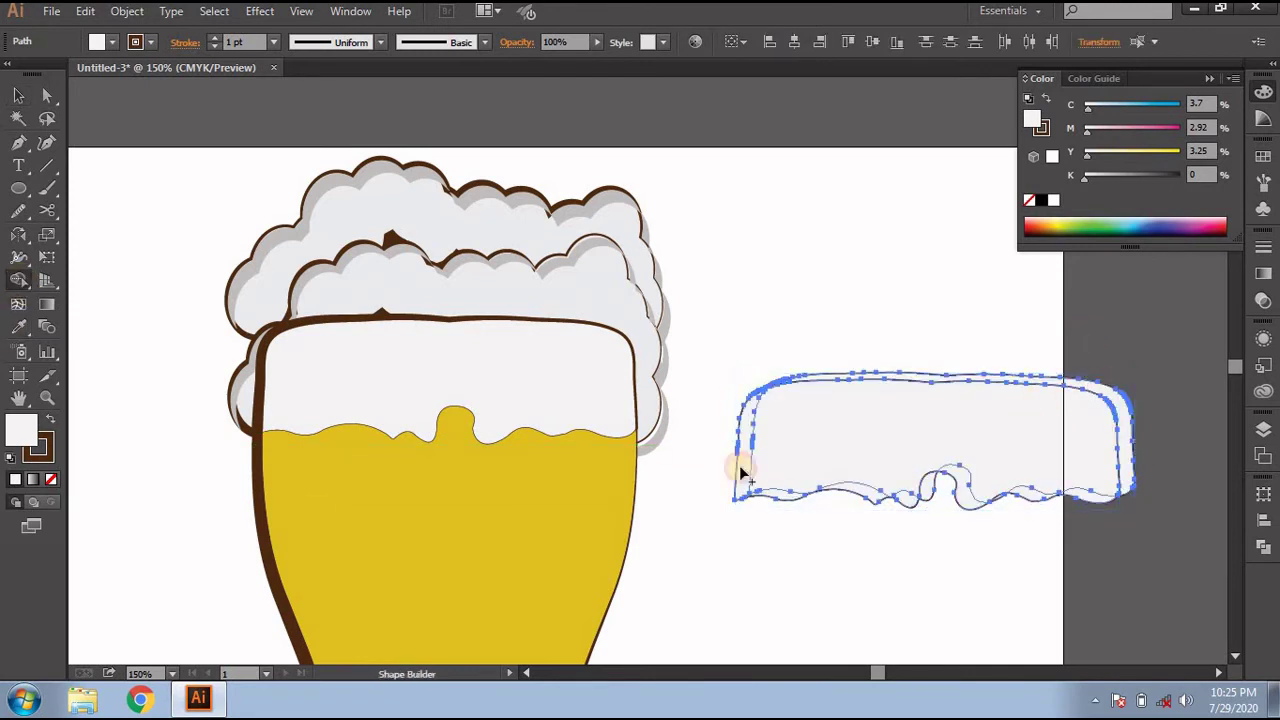
pyautogui.keyDown('alt'); pyautogui.click(799, 477); pyautogui.keyUp('alt')
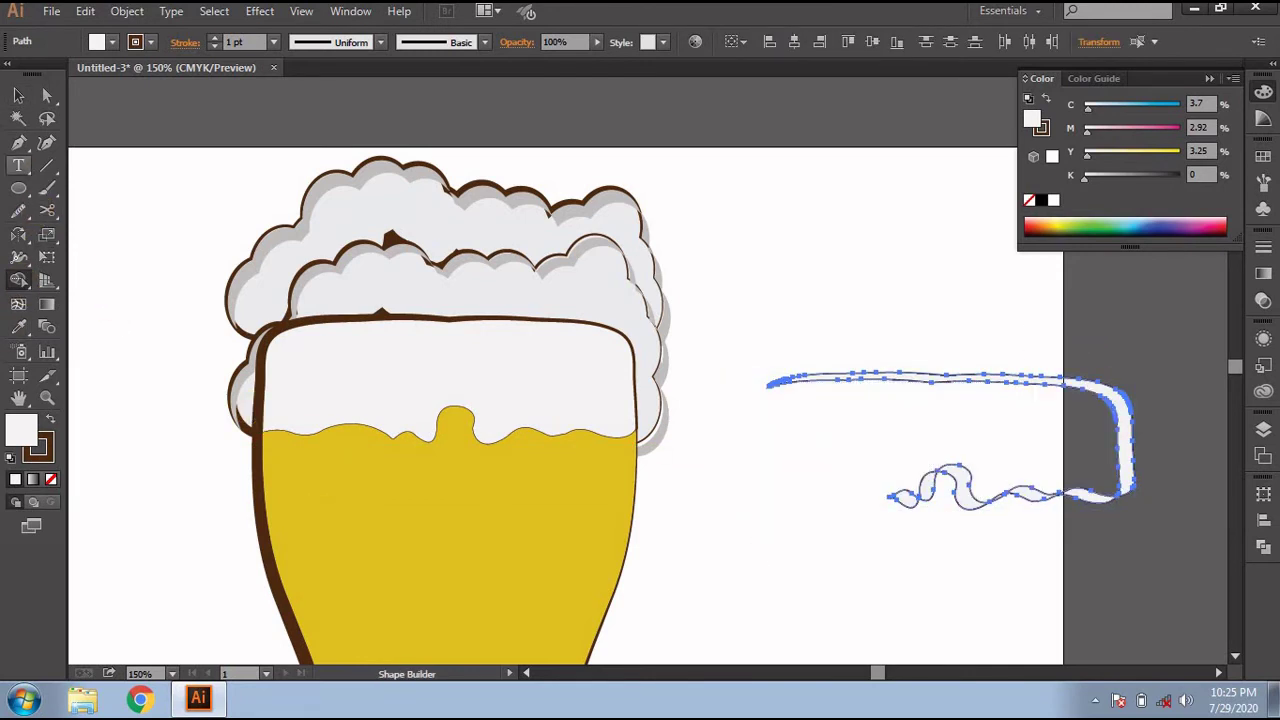
pyautogui.click(12, 95)
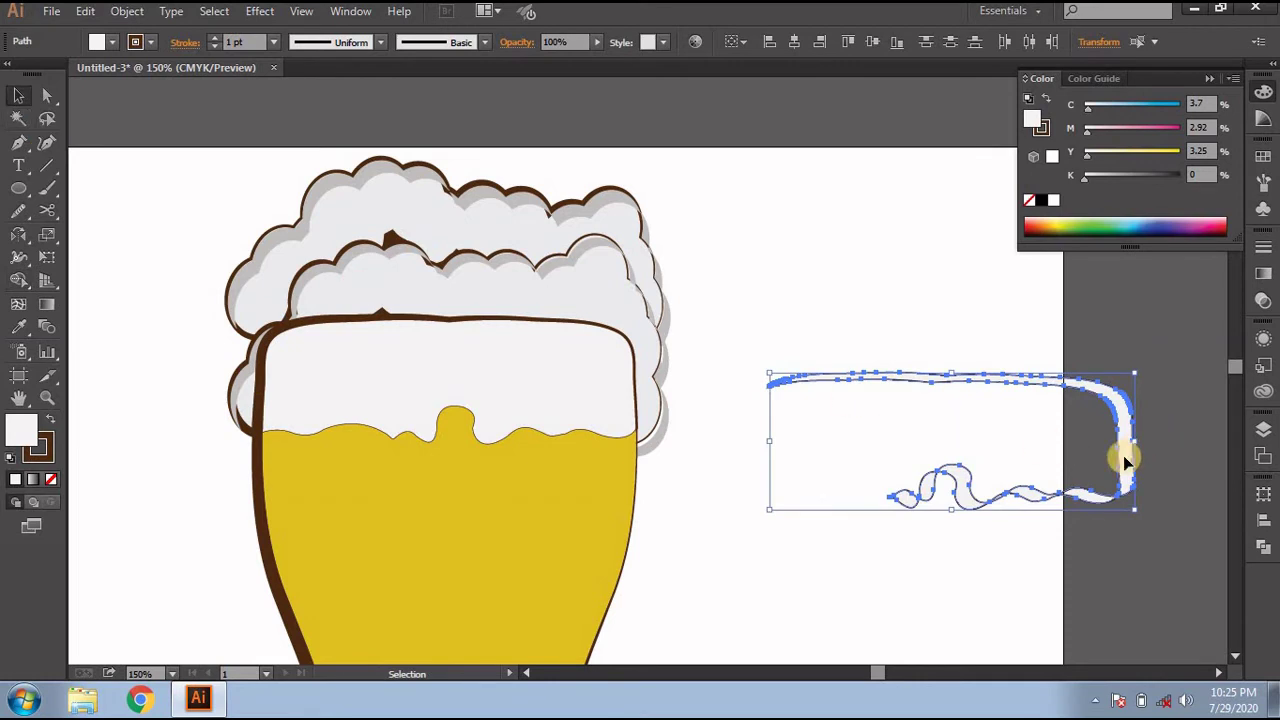
pyautogui.moveTo(1125, 460); pyautogui.dragTo(626, 402)
pyautogui.press('i')
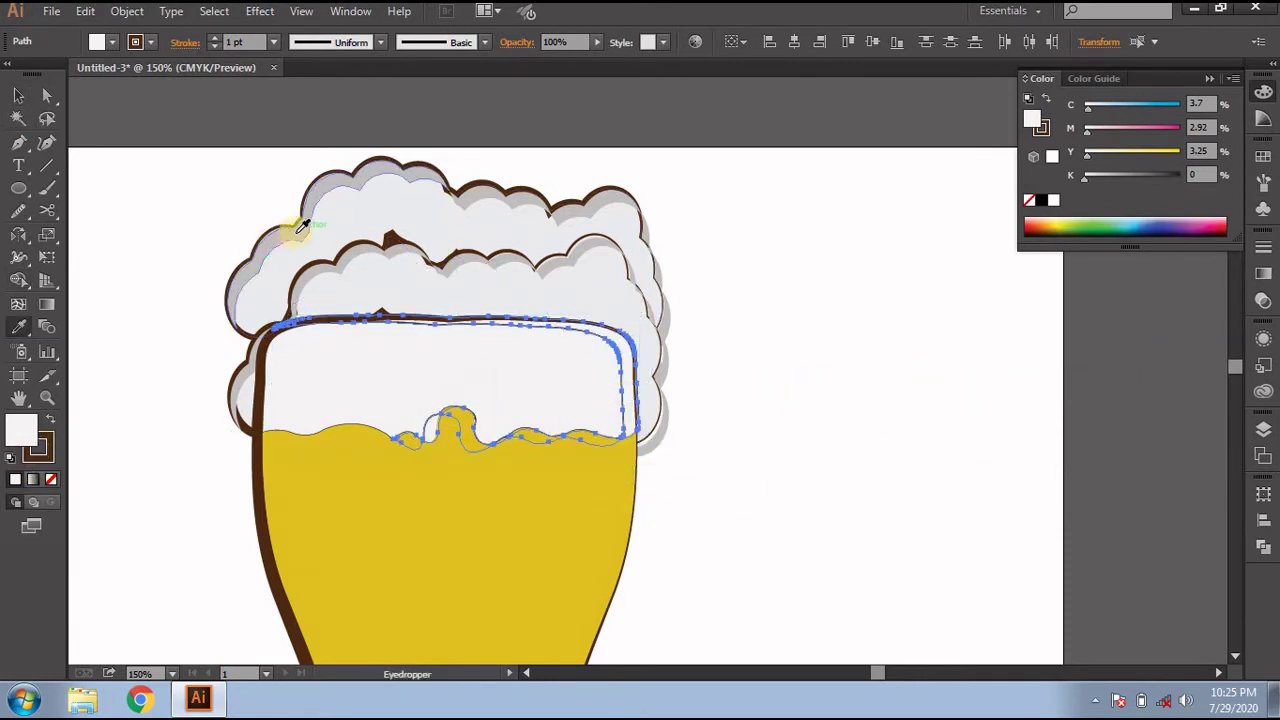
pyautogui.click(300, 228)
pyautogui.click(18, 96)
pyautogui.click(166, 209)
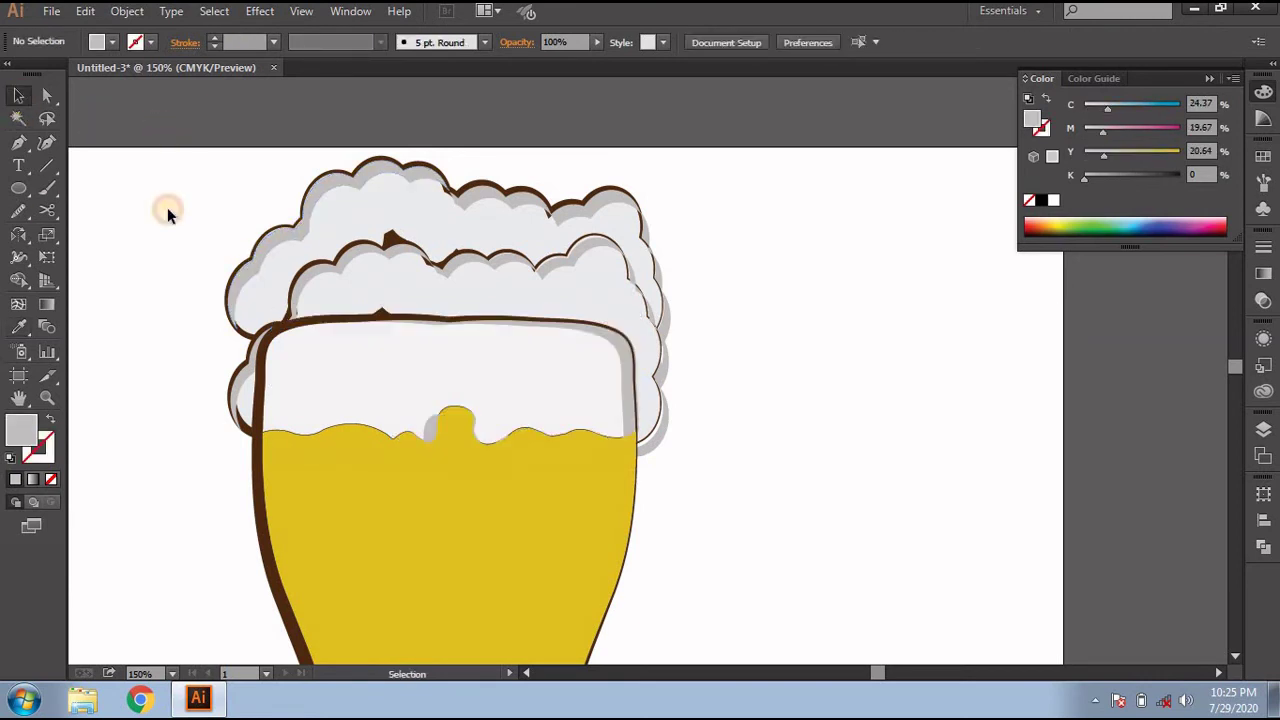
# Step: Fine-tune the rim shading strip and the small shading piece by the bump
pyautogui.click(621, 380)
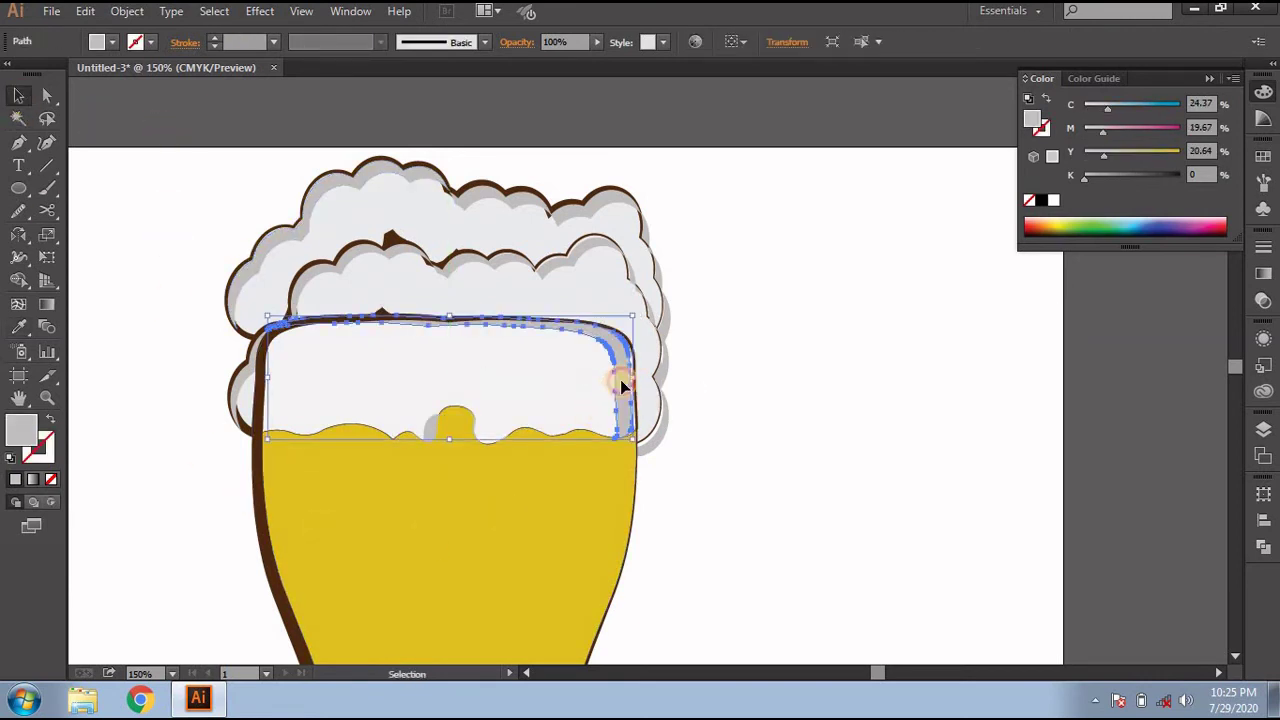
pyautogui.moveTo(623, 378); pyautogui.dragTo(621, 381)
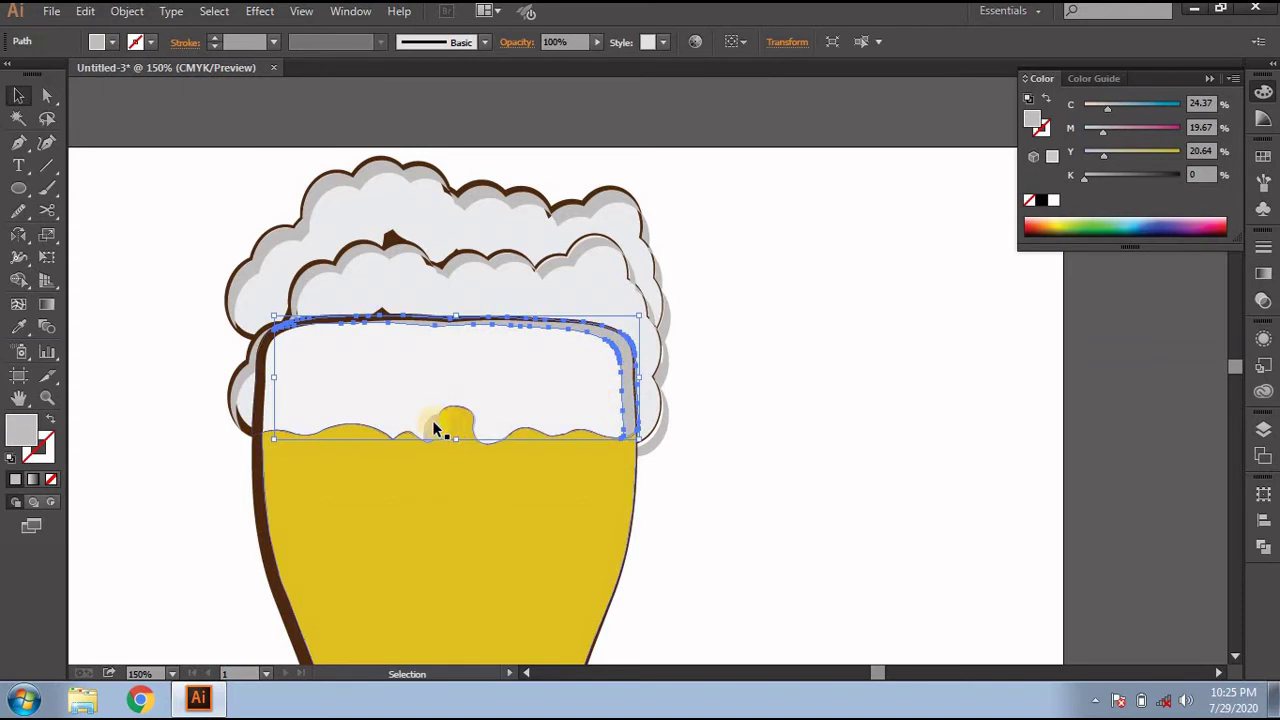
pyautogui.moveTo(436, 430); pyautogui.dragTo(431, 421)
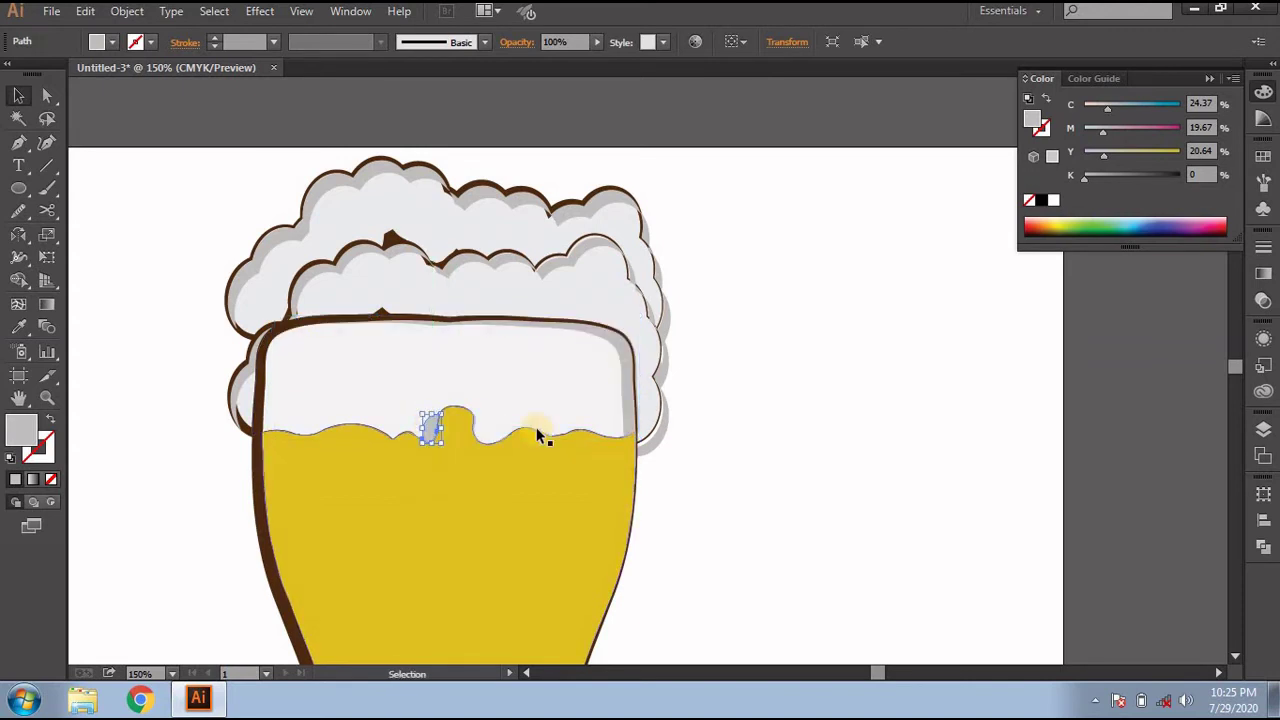
pyautogui.click(784, 527)
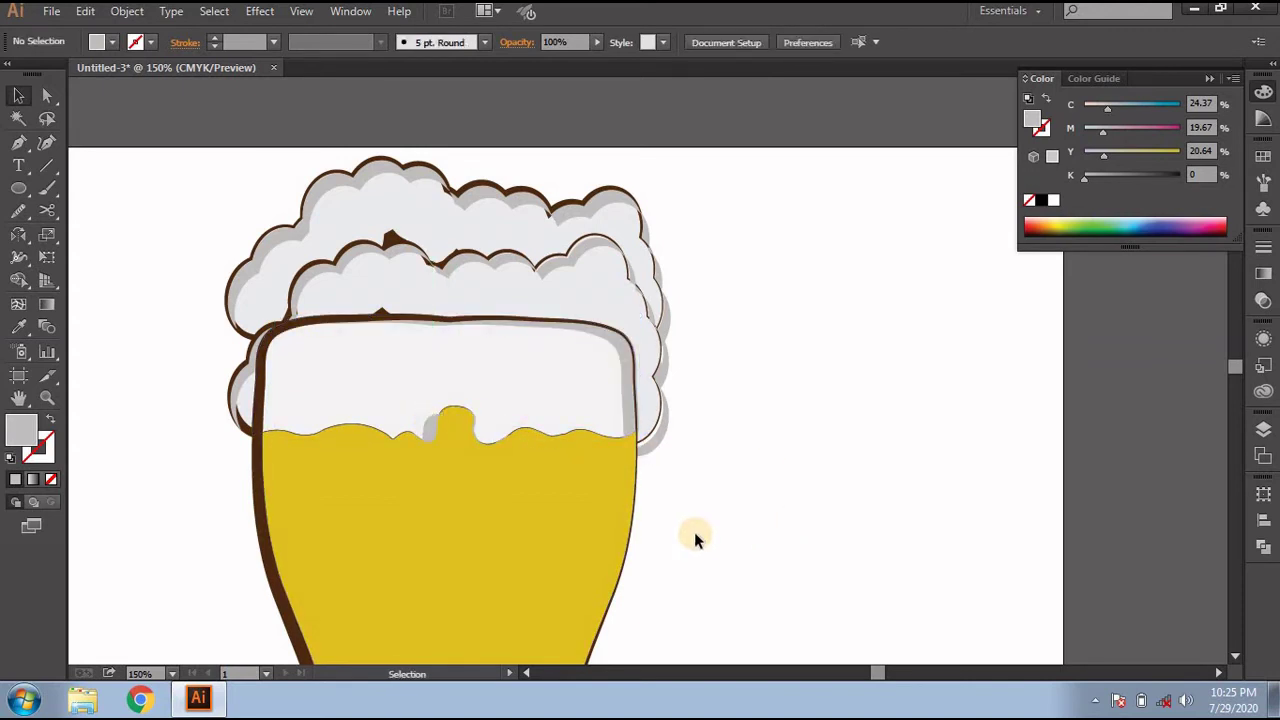
pyautogui.scroll(-1, 694, 536)
# Step: Draw a small circle with the foam's brown outline at 2 pt stroke
pyautogui.scroll(1, 308, 395)
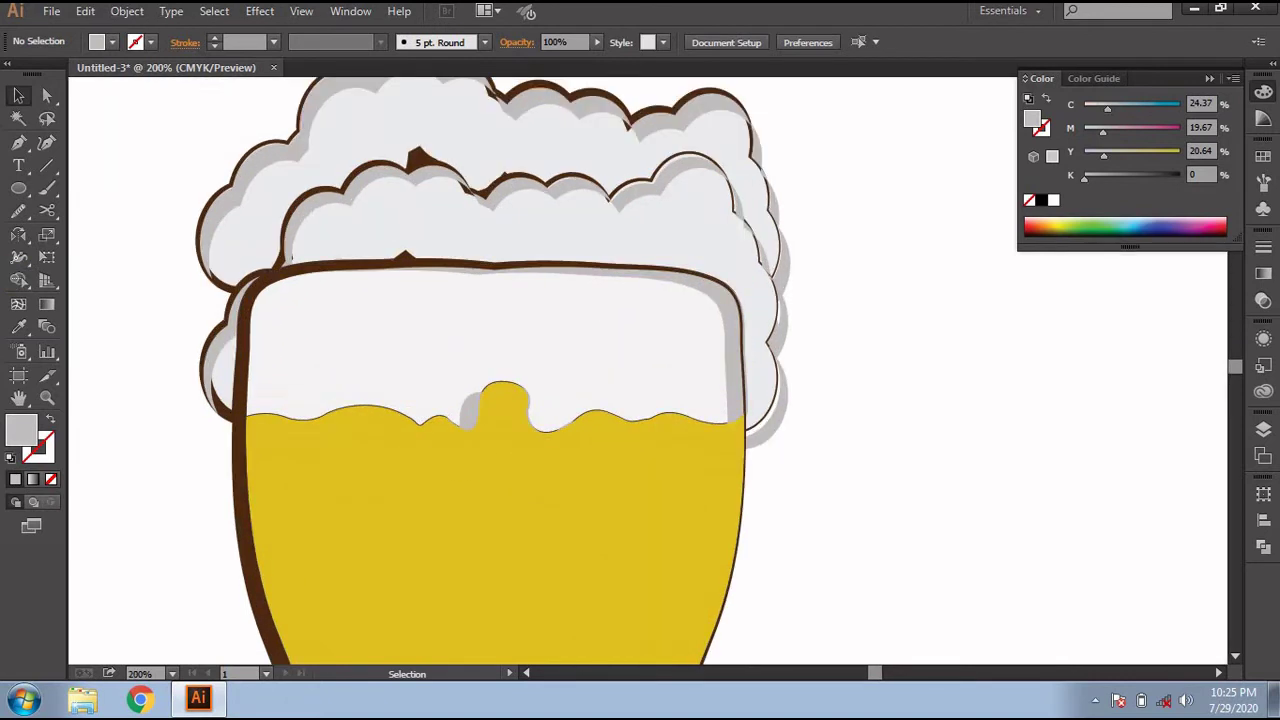
pyautogui.click(18, 188)
pyautogui.moveTo(108, 150); pyautogui.dragTo(138, 180)
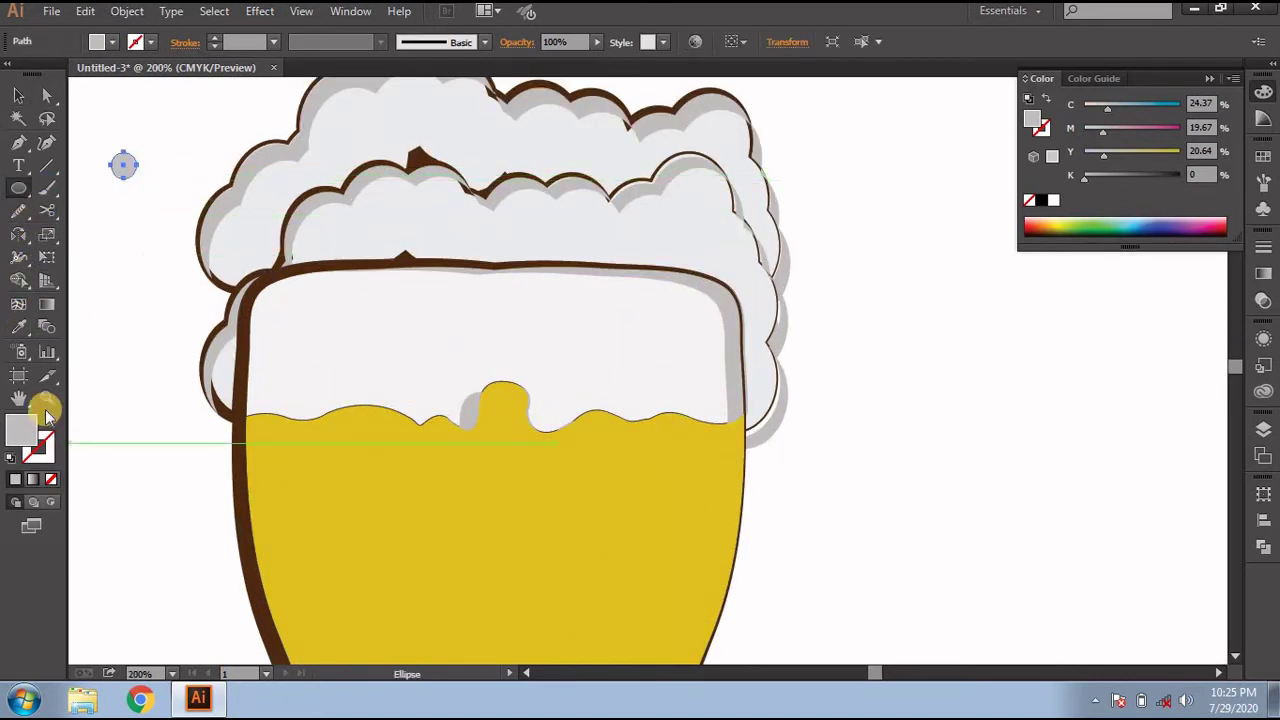
pyautogui.press('i')
pyautogui.click(246, 230)
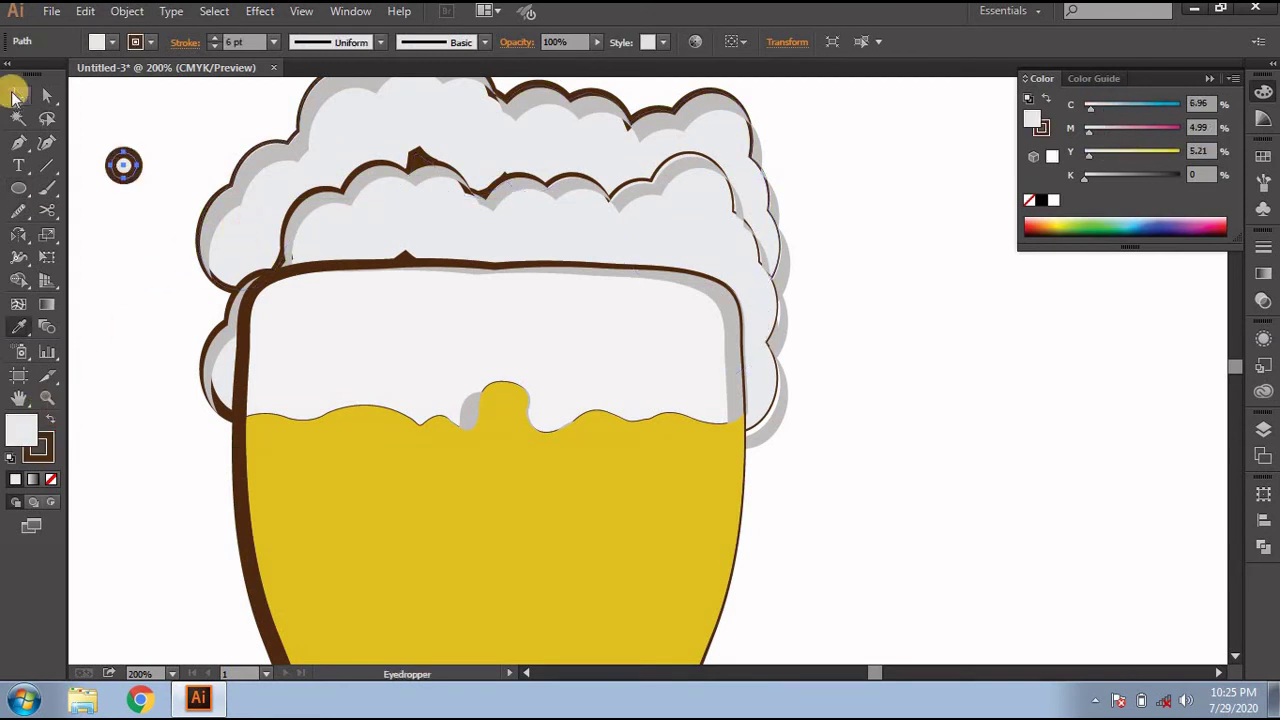
pyautogui.click(14, 97)
pyautogui.click(273, 42)
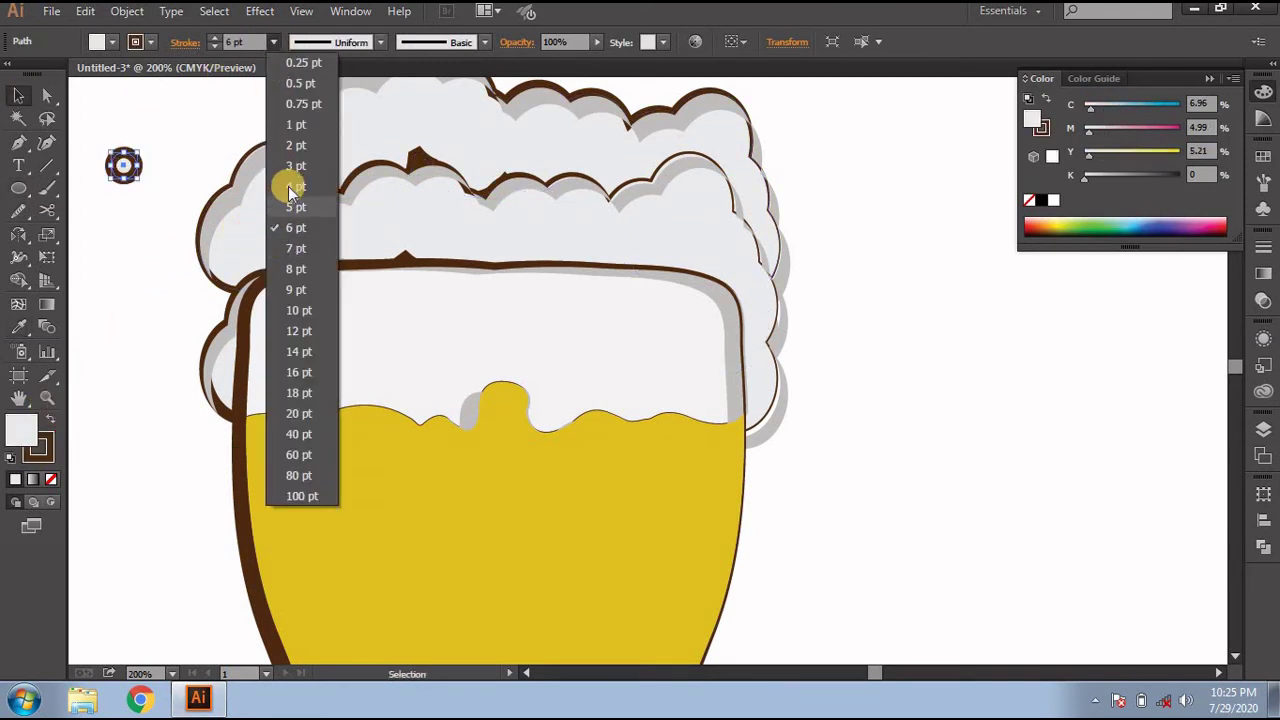
pyautogui.click(296, 146)
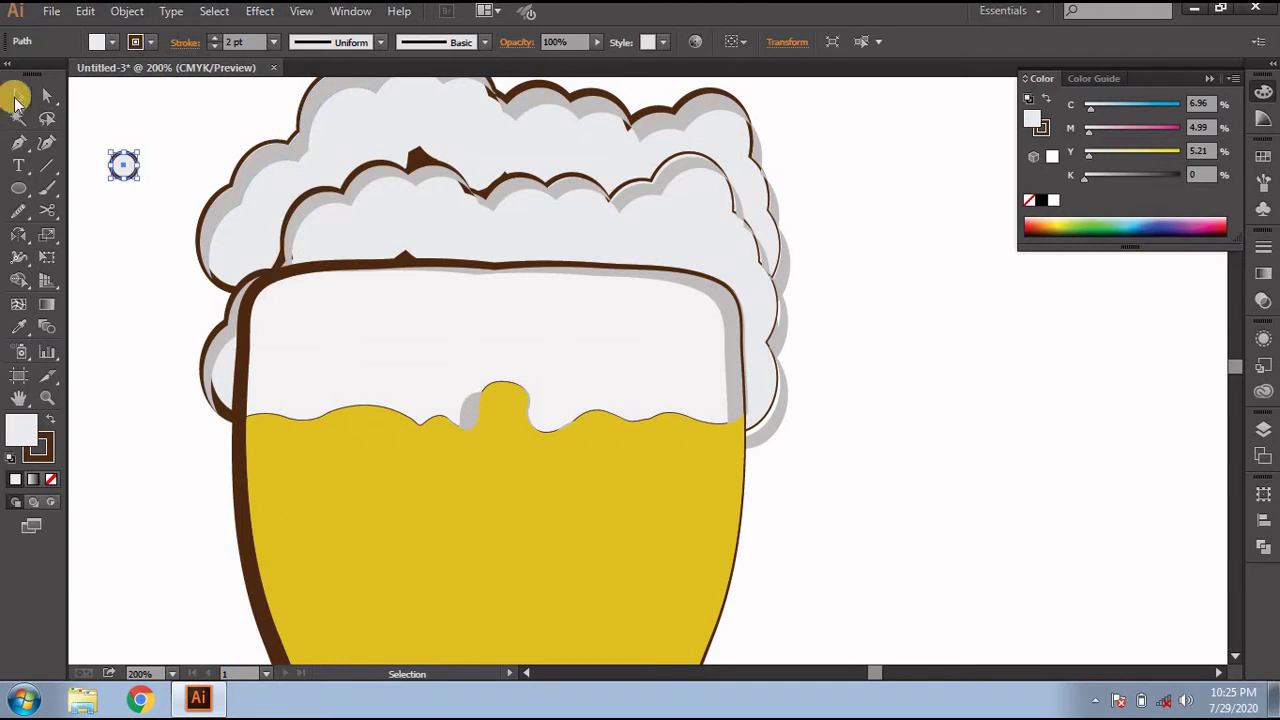
# Step: Move the bubble into the glass's foam and give it a light-grey fill
pyautogui.scroll(2, 133, 190)
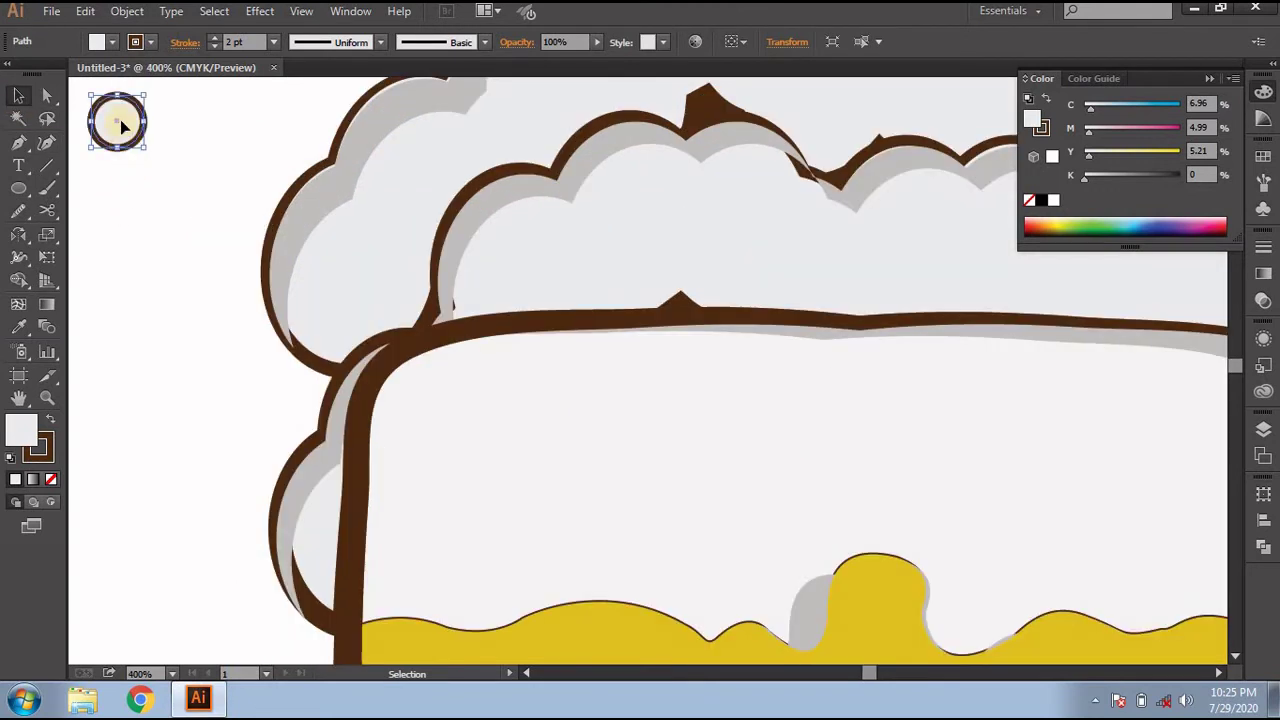
pyautogui.moveTo(122, 124); pyautogui.dragTo(484, 423)
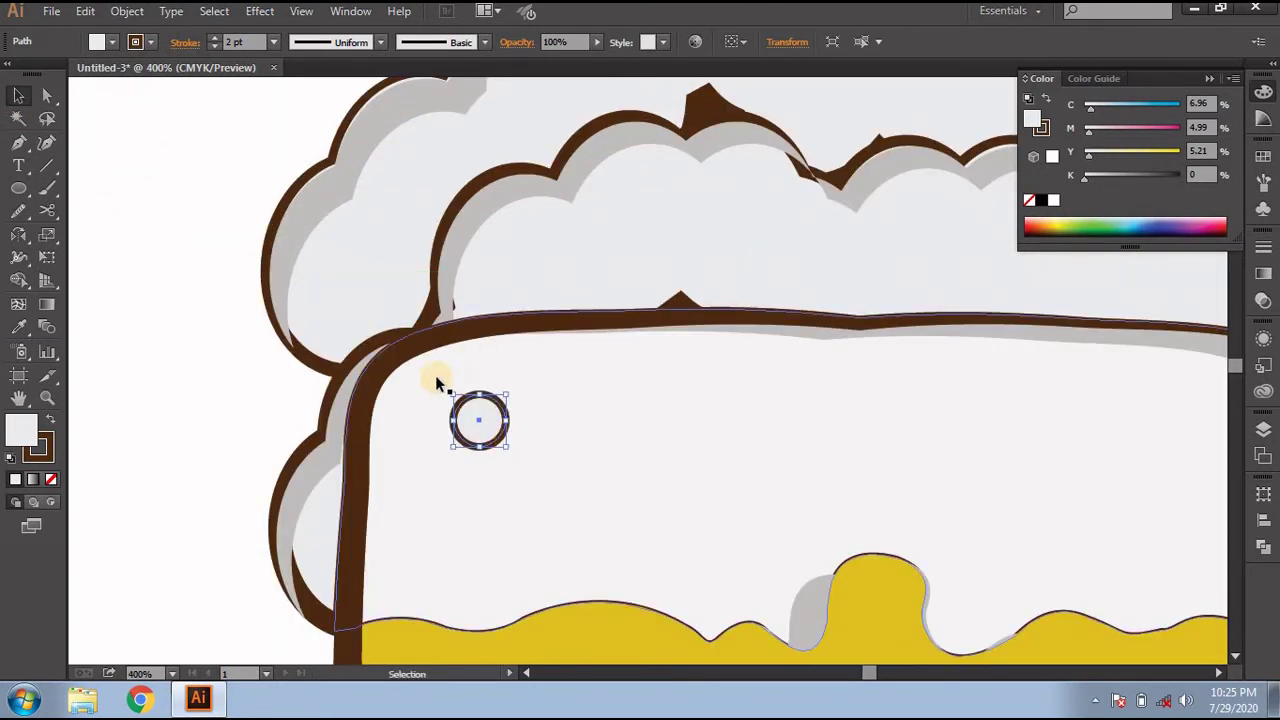
pyautogui.doubleClick(21, 430)
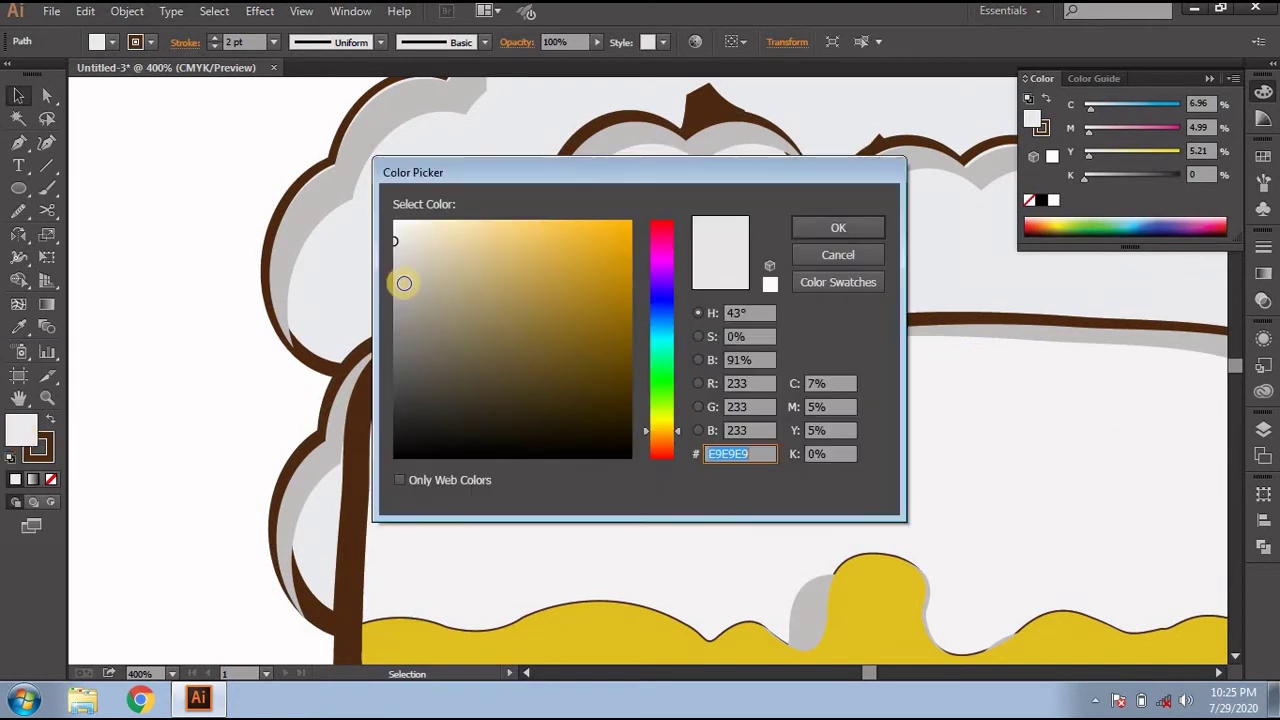
pyautogui.click(397, 277)
pyautogui.click(838, 228)
# Step: Try a resized bubble copy, undo the resize, and delete the extra duplicate
pyautogui.scroll(-2, 740, 378)
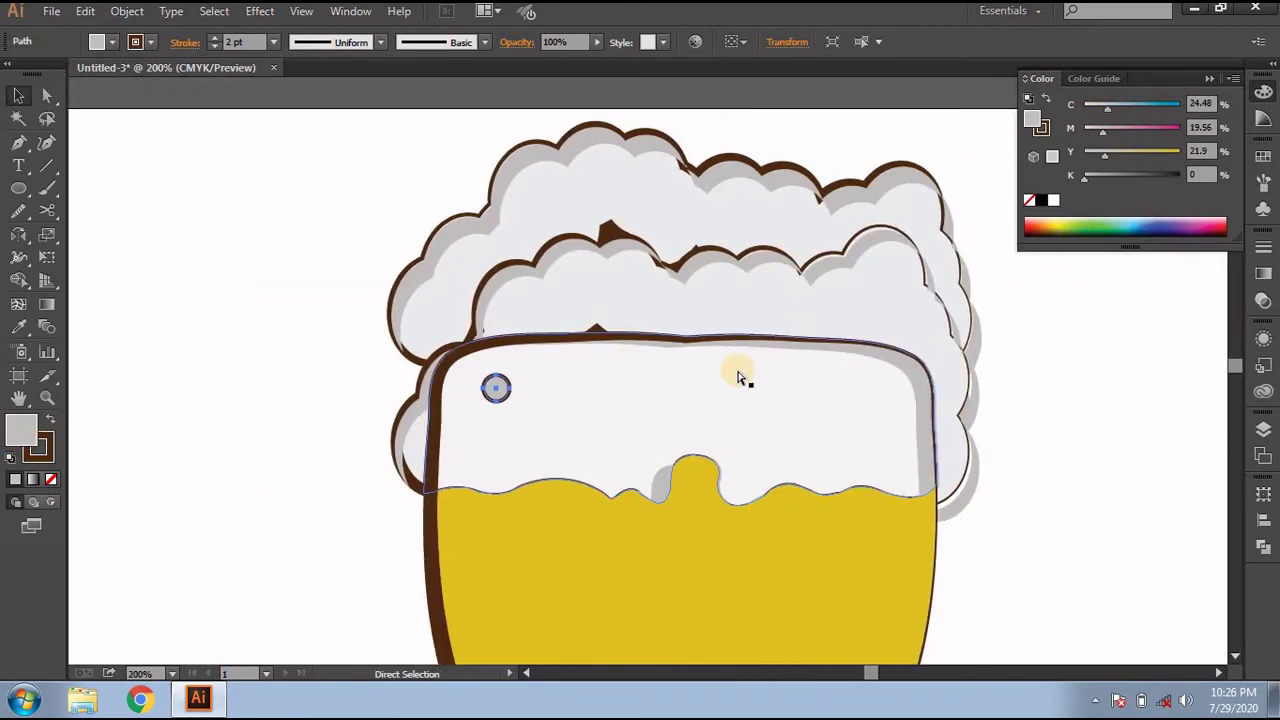
pyautogui.hscroll(2, 740, 378)
pyautogui.click(127, 380)
pyautogui.scroll(-1, 150, 384)
pyautogui.hscroll(3, 150, 384)
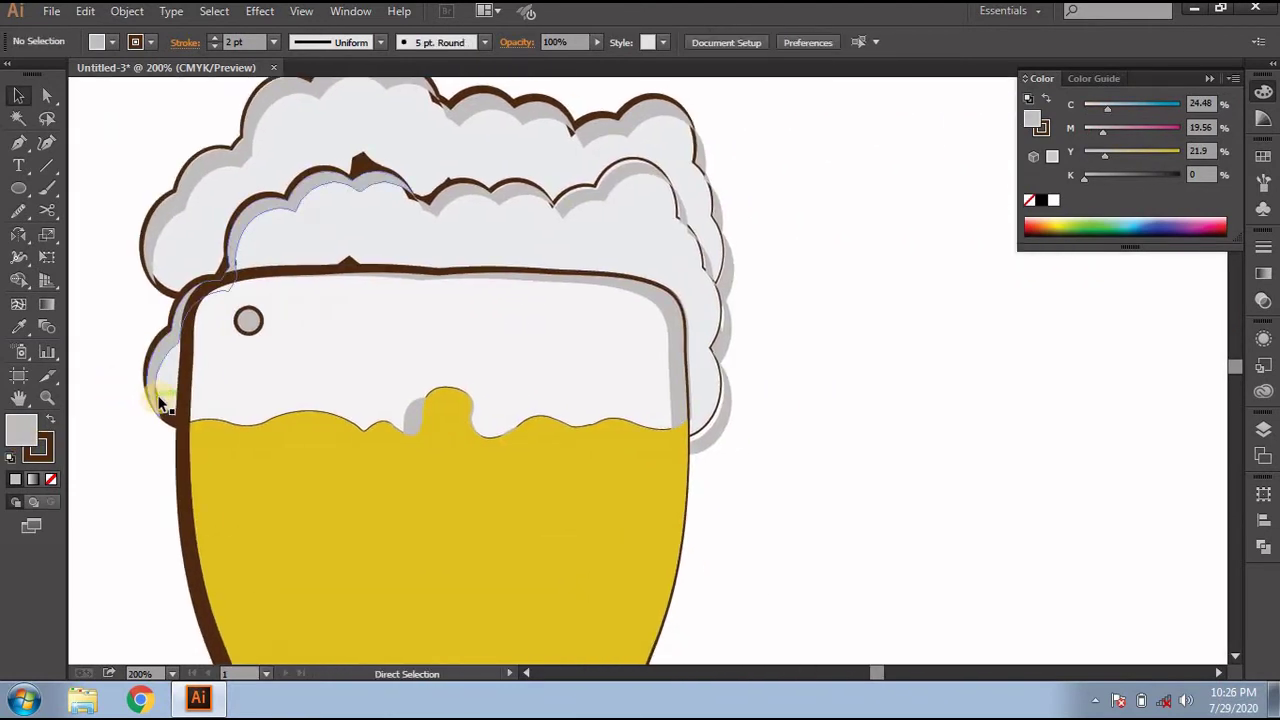
pyautogui.scroll(-2, 161, 395)
pyautogui.moveTo(248, 232); pyautogui.dragTo(316, 256)
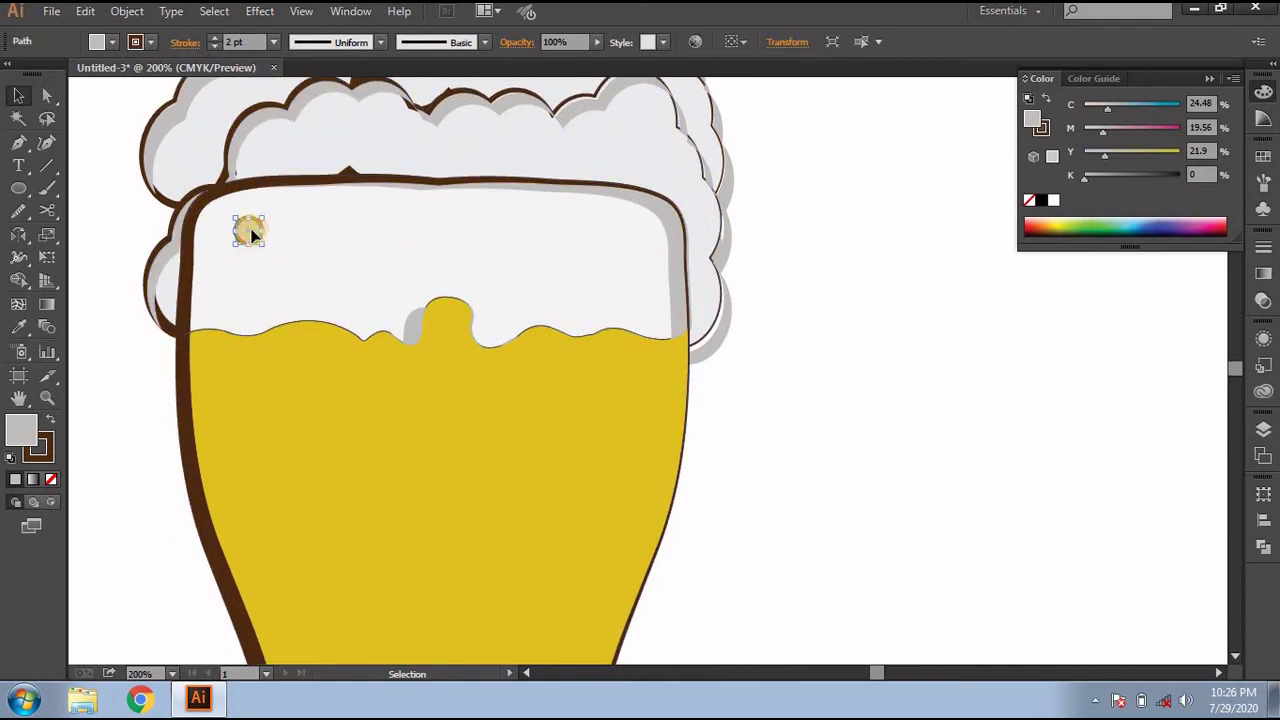
pyautogui.scroll(2, 330, 245)
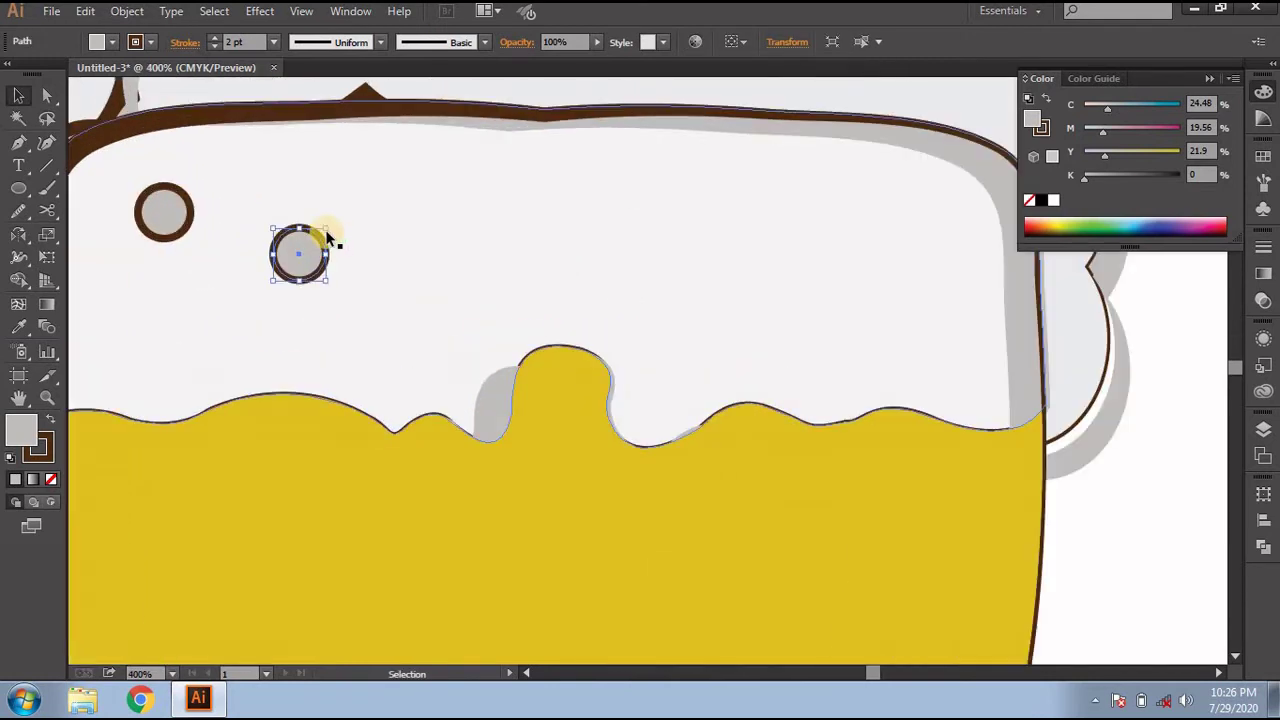
pyautogui.moveTo(323, 230); pyautogui.dragTo(300, 256)
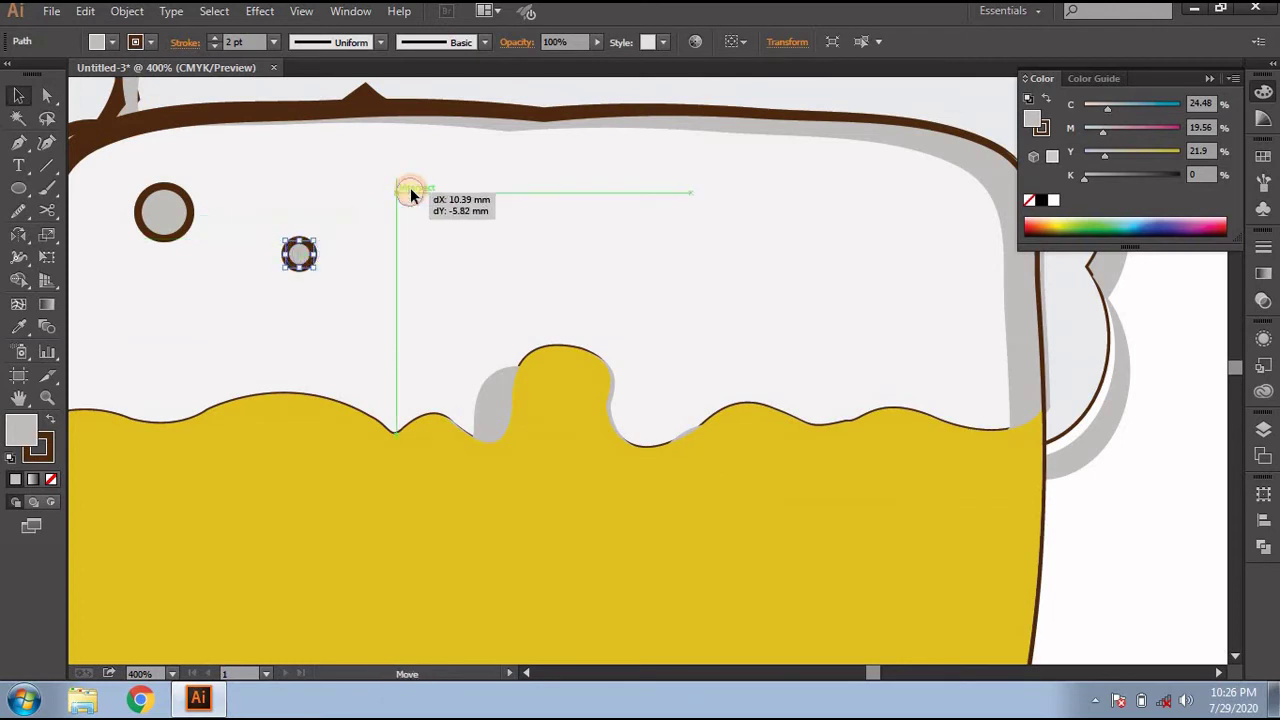
pyautogui.hotkey('ctrl', 'z')
pyautogui.click(161, 214)
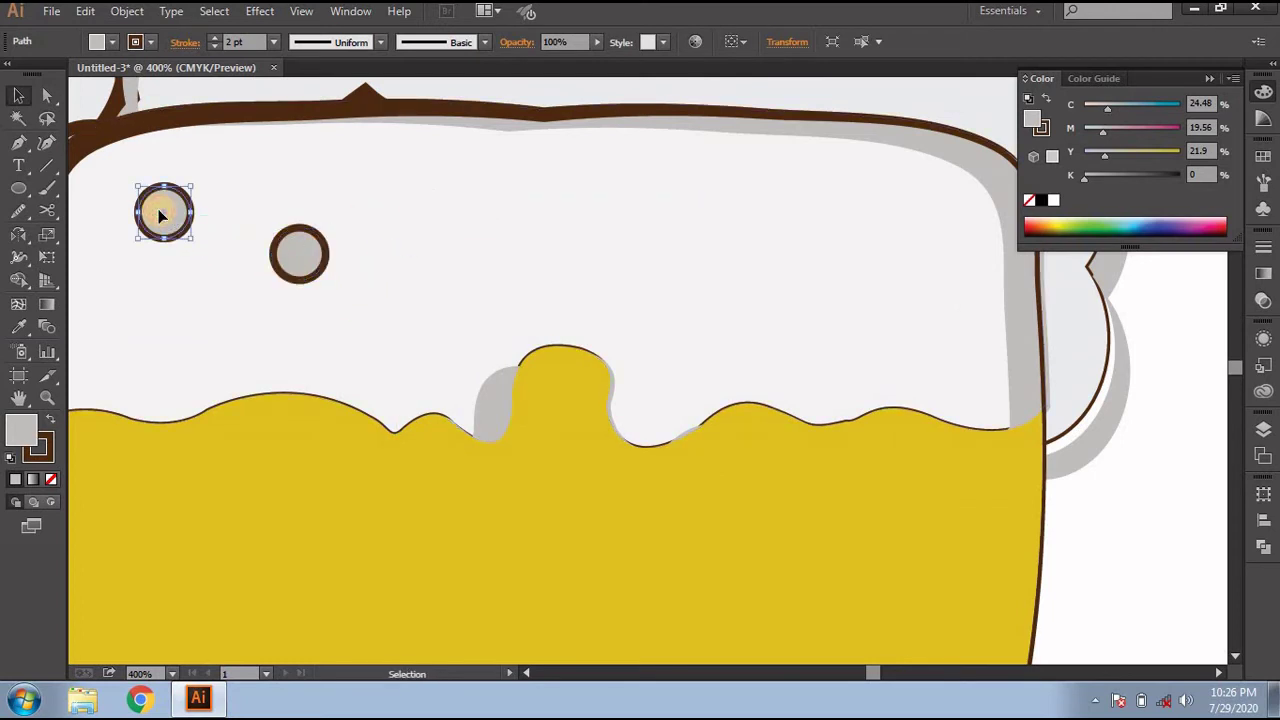
pyautogui.click(298, 252)
pyautogui.press('Delete')
# Step: Expand the bubble via Object > Expand and add a larger copy up and to the right
pyautogui.click(163, 211)
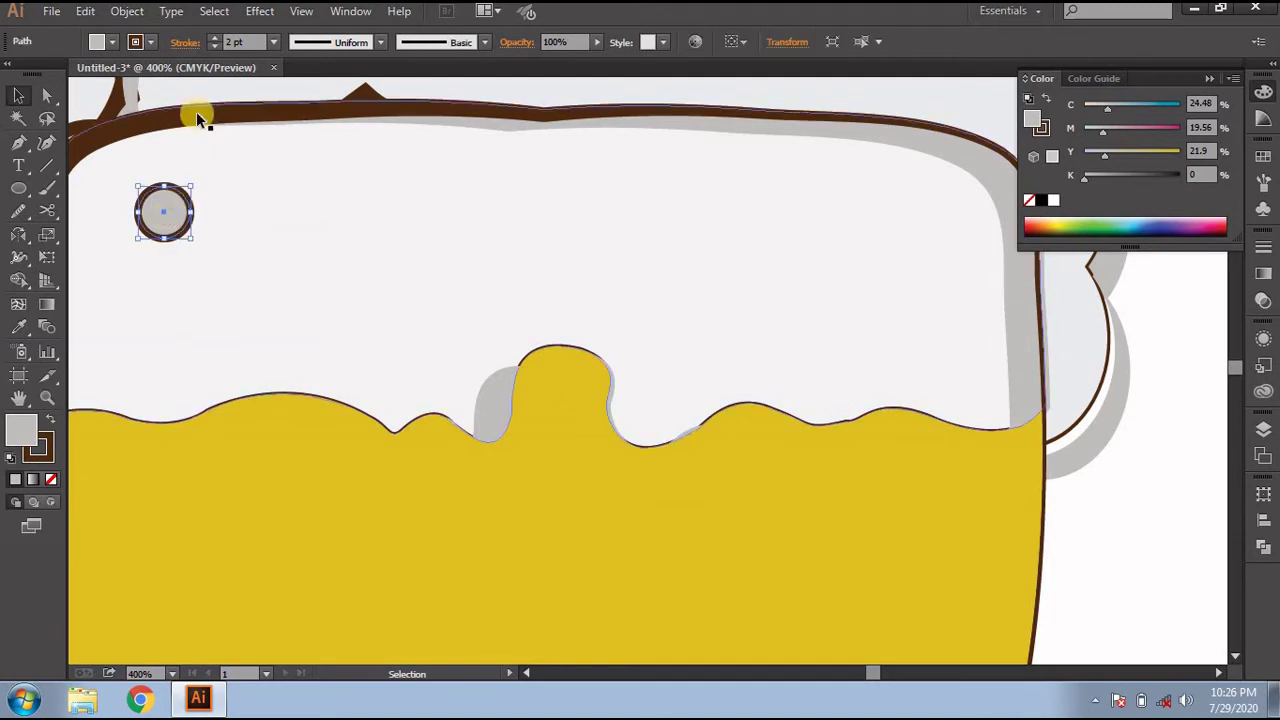
pyautogui.click(128, 11)
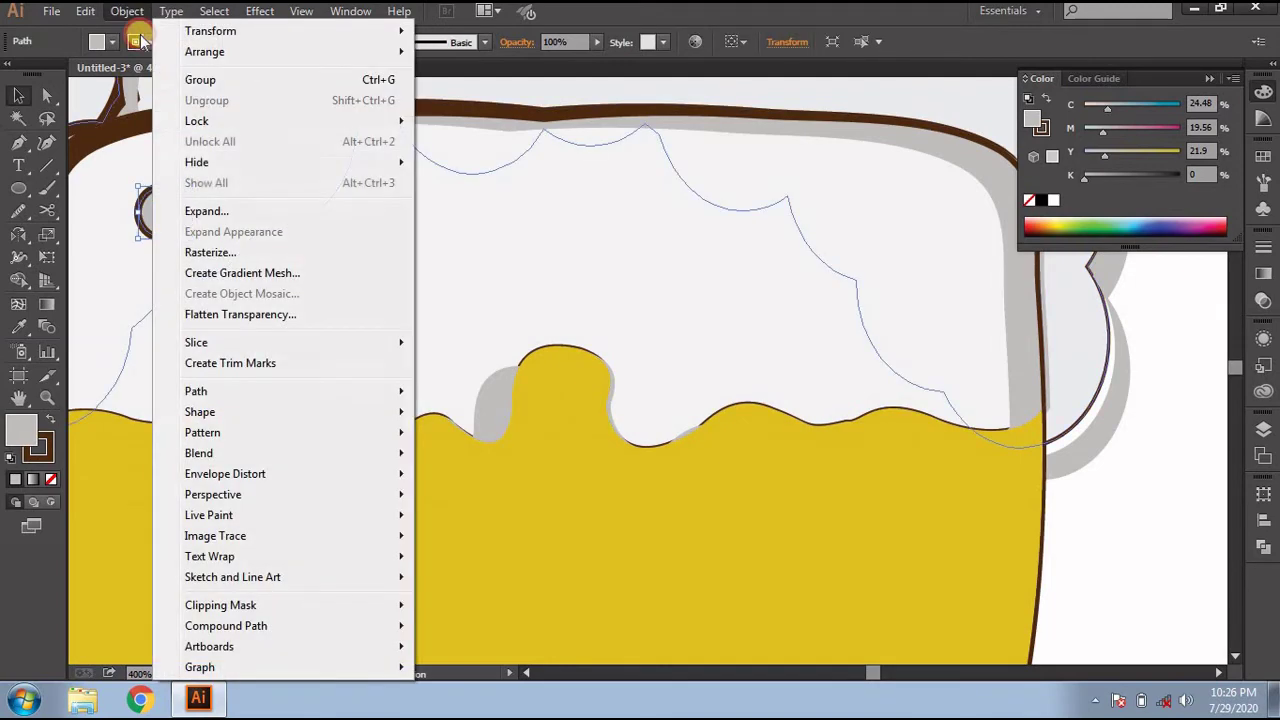
pyautogui.click(205, 211)
pyautogui.click(597, 447)
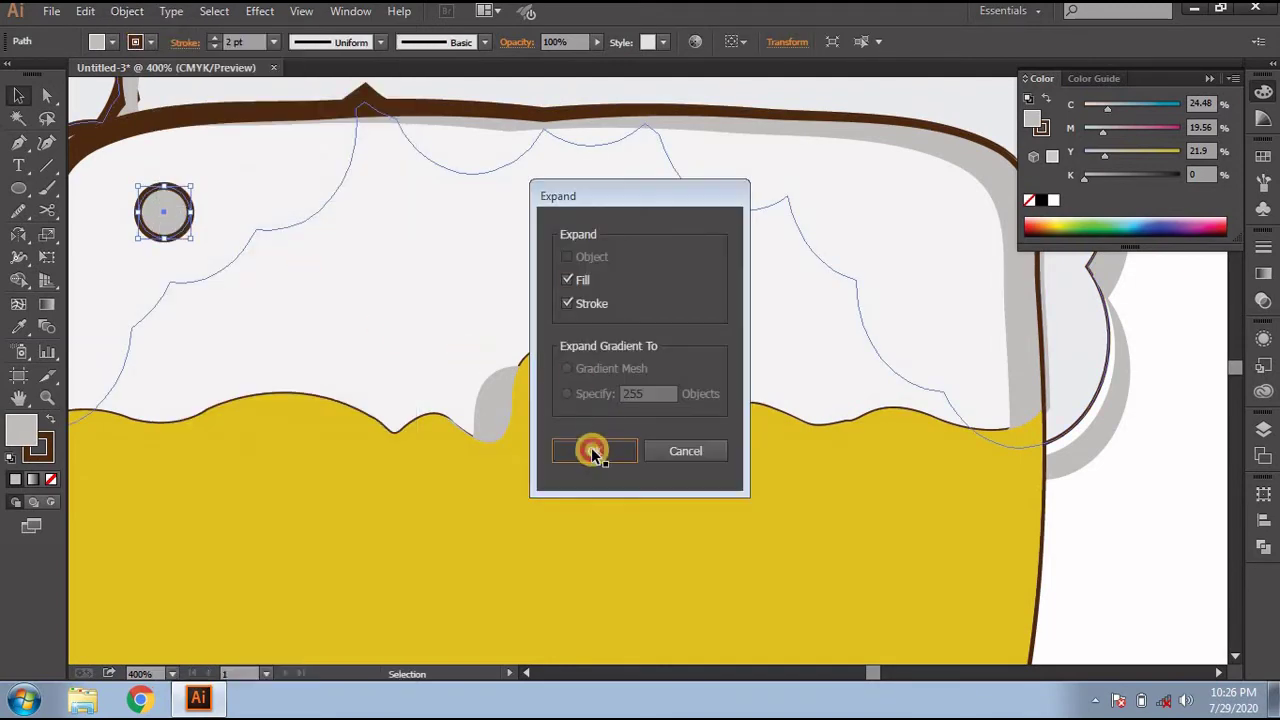
pyautogui.moveTo(166, 213)
pyautogui.mouseDown()
pyautogui.moveTo(263, 295)
pyautogui.moveTo(360, 178)
pyautogui.mouseUp()
pyautogui.moveTo(341, 220)
pyautogui.mouseDown()
pyautogui.moveTo(387, 188)
pyautogui.moveTo(417, 269)
pyautogui.moveTo(434, 263)
pyautogui.mouseUp()
# Step: Scatter small bubble copies down through the yellow beer
pyautogui.hscroll(1, 398, 323)
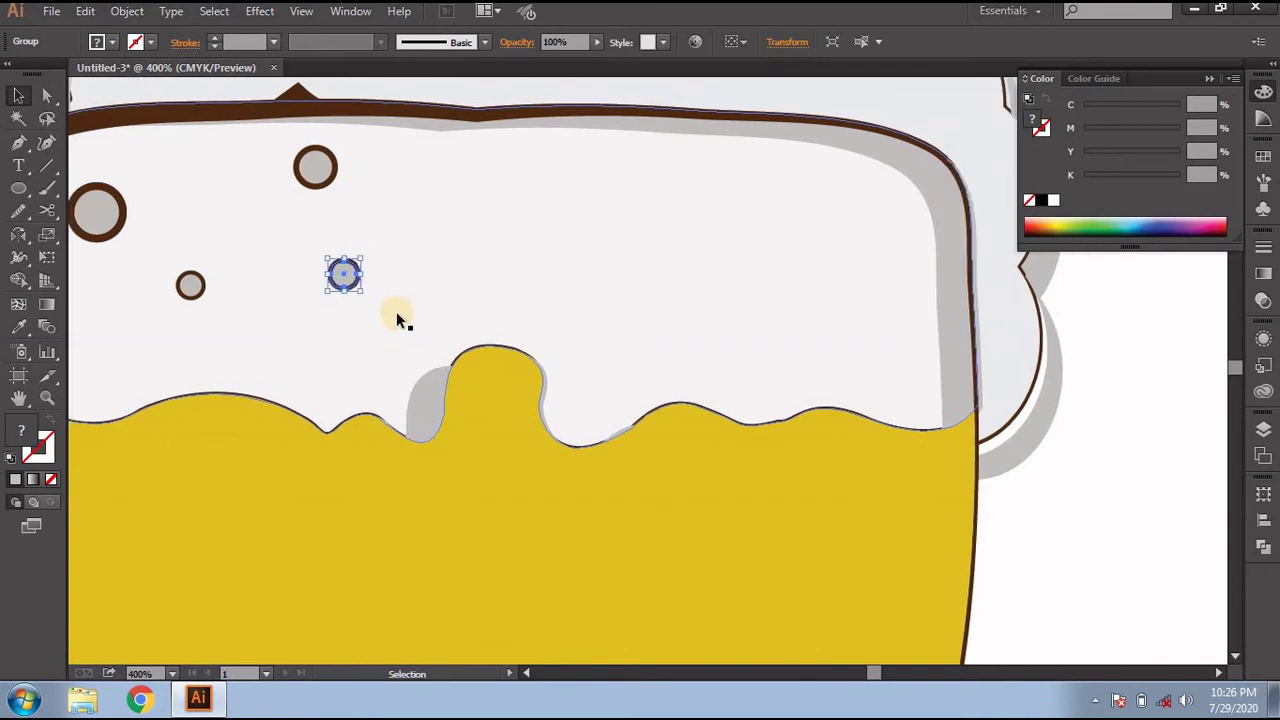
pyautogui.scroll(-3, 398, 323)
pyautogui.hscroll(-2, 398, 323)
pyautogui.keyDown('alt'); pyautogui.scroll(-2, 392, 316); pyautogui.keyUp('alt')
pyautogui.hscroll(1, 394, 326)
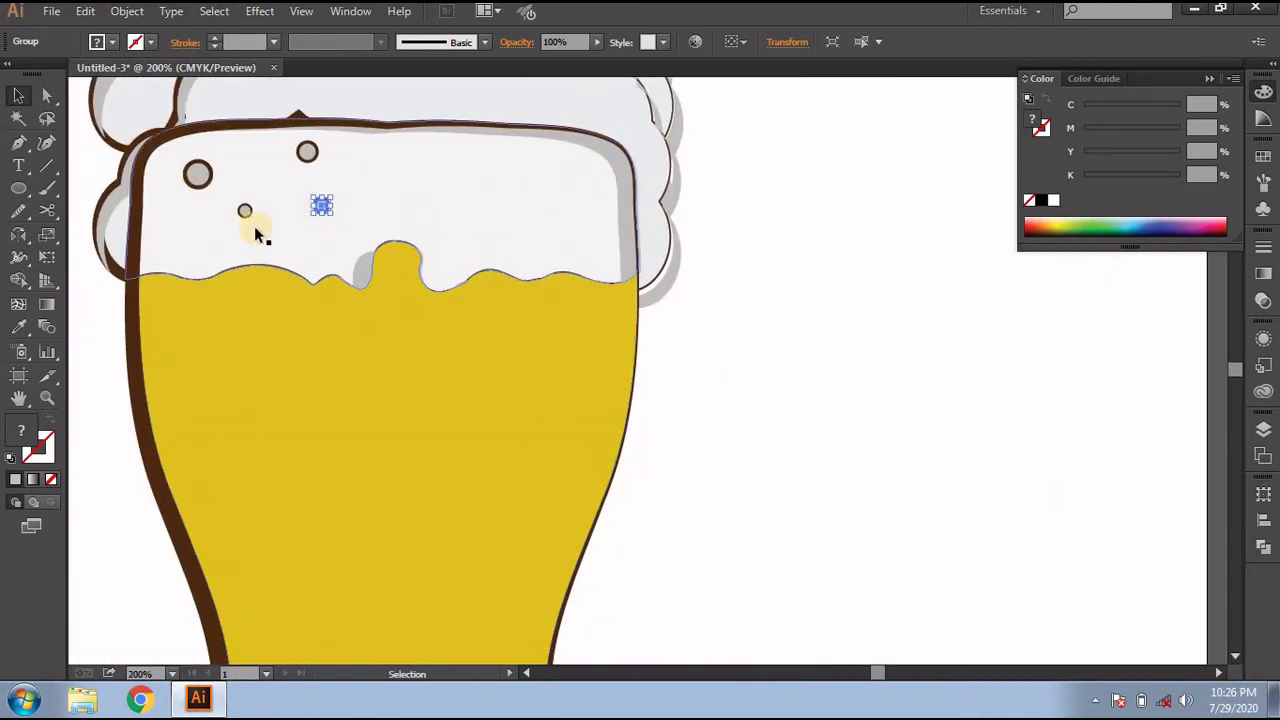
pyautogui.scroll(-1, 257, 234)
pyautogui.moveTo(245, 124)
pyautogui.mouseDown()
pyautogui.moveTo(201, 241)
pyautogui.moveTo(305, 225)
pyautogui.mouseUp()
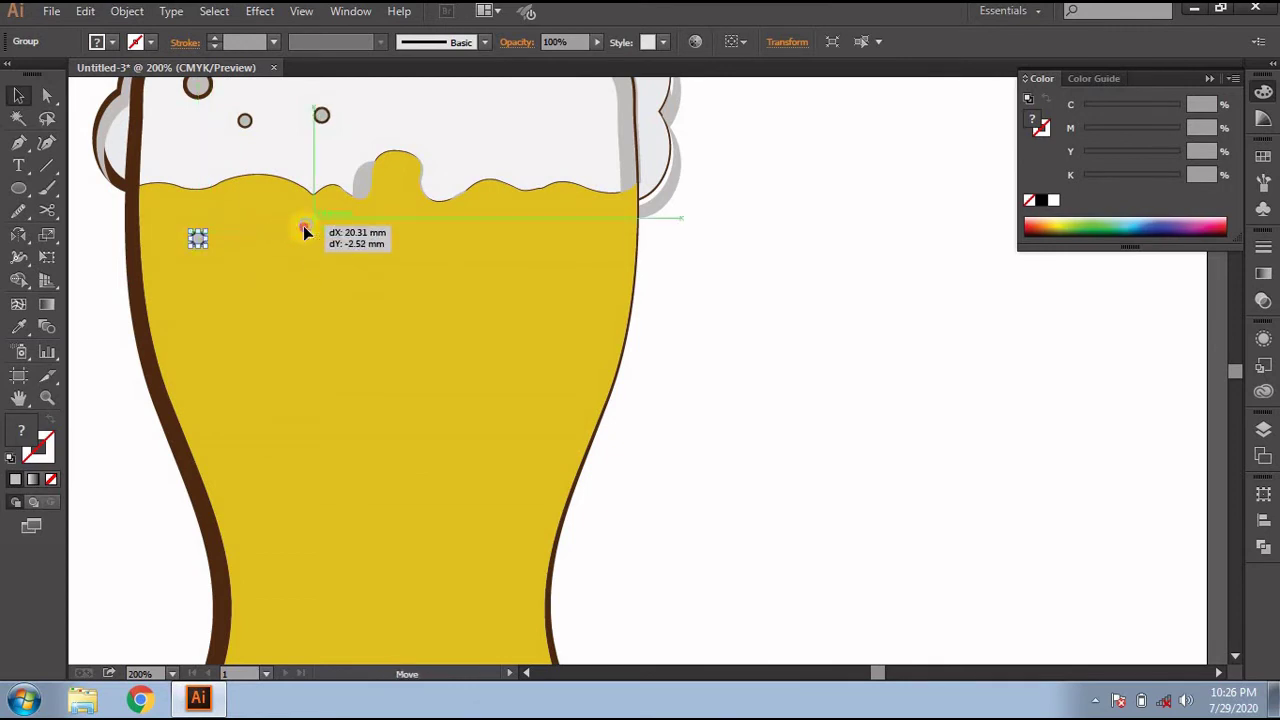
pyautogui.moveTo(255, 122); pyautogui.dragTo(233, 386)
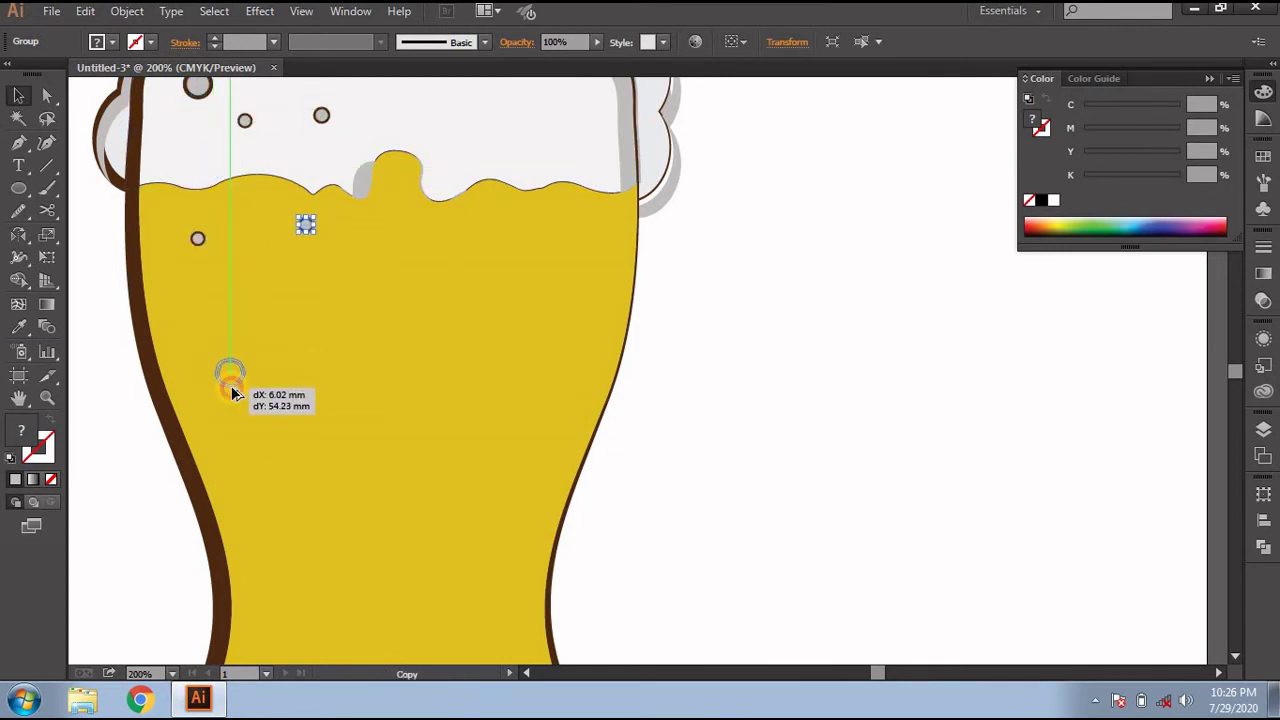
pyautogui.scroll(-2, 233, 390)
pyautogui.moveTo(231, 284)
pyautogui.mouseDown()
pyautogui.moveTo(276, 350)
pyautogui.moveTo(274, 451)
pyautogui.mouseUp()
pyautogui.scroll(-1, 274, 451)
pyautogui.scroll(-1, 274, 451)
pyautogui.click(557, 471)
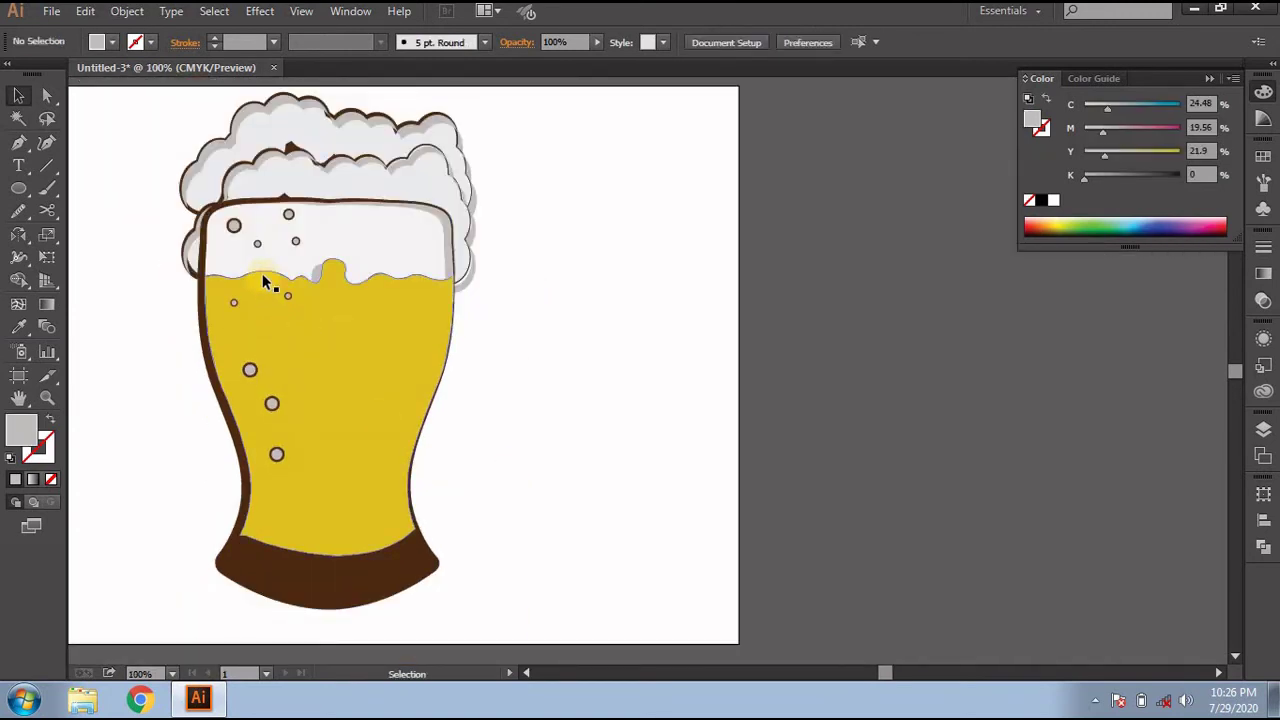
# Step: Copy bubbles into the upper foam and start a 9.17 mm ellipse beside the glass
pyautogui.scroll(1, 257, 251)
pyautogui.scroll(1, 263, 229)
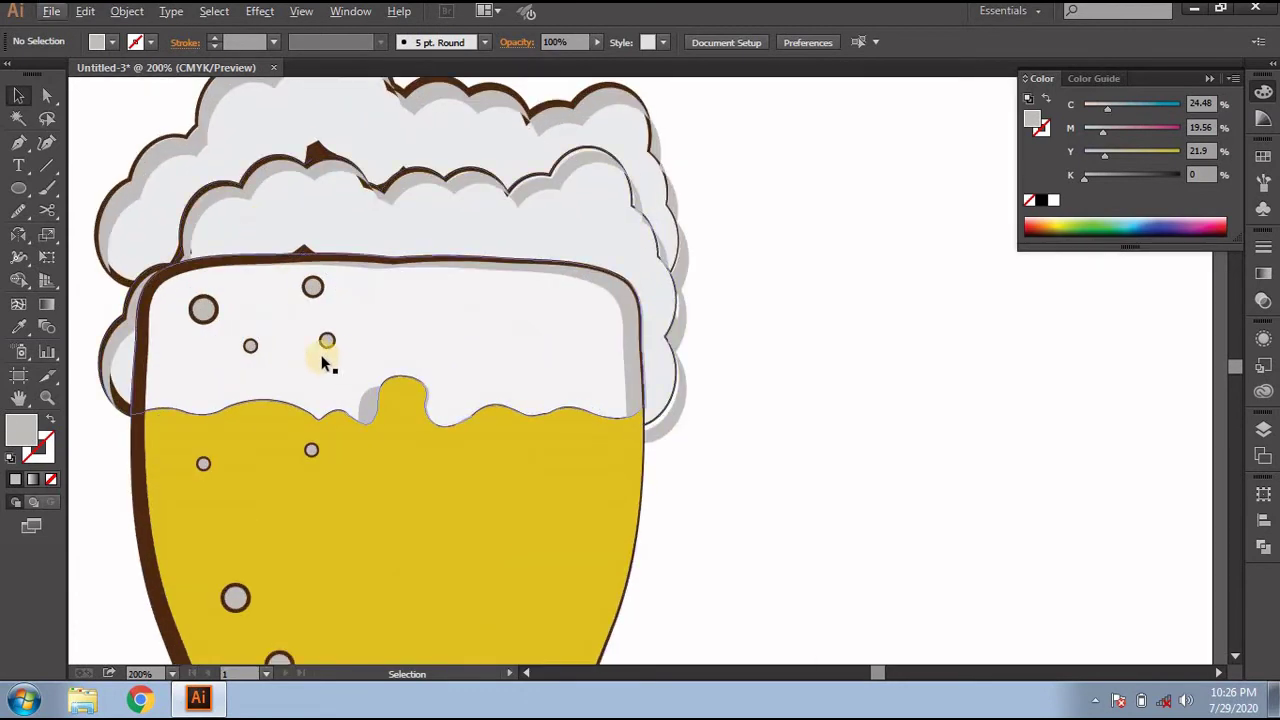
pyautogui.moveTo(248, 347); pyautogui.dragTo(231, 242)
pyautogui.moveTo(228, 234); pyautogui.dragTo(228, 232)
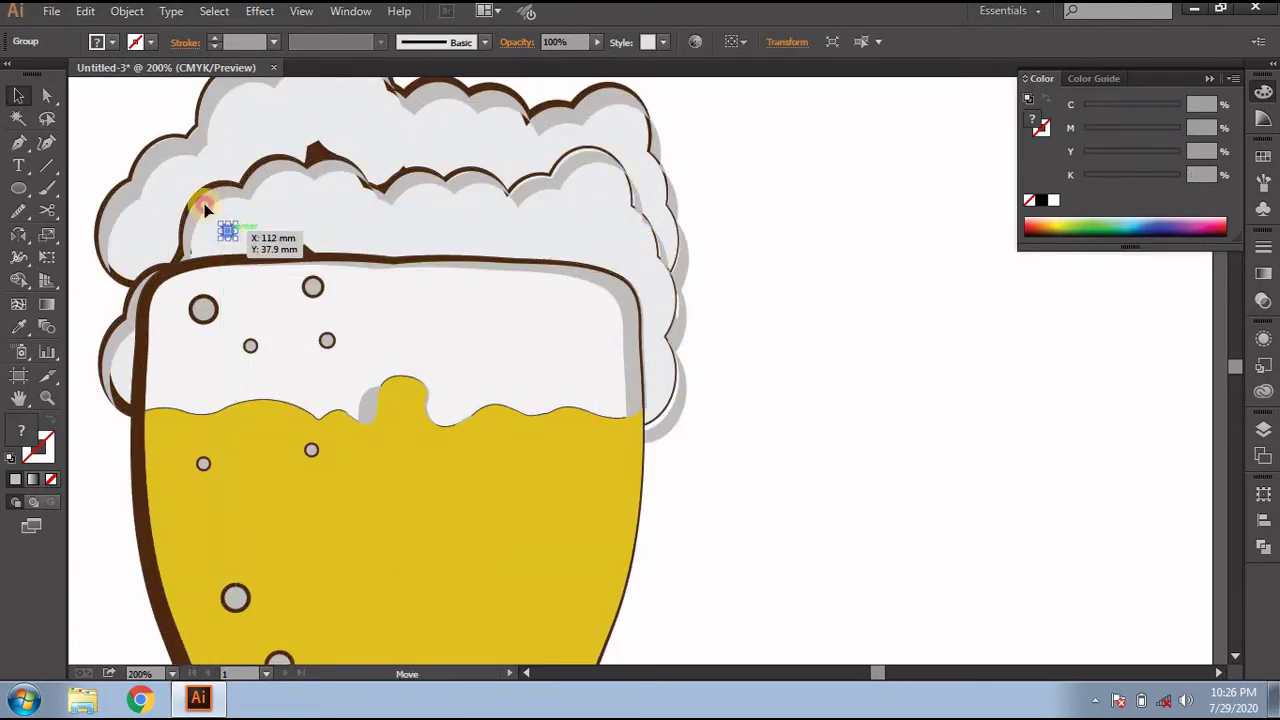
pyautogui.moveTo(170, 192)
pyautogui.mouseDown()
pyautogui.moveTo(316, 96)
pyautogui.moveTo(507, 133)
pyautogui.moveTo(620, 218)
pyautogui.moveTo(545, 231)
pyautogui.mouseUp()
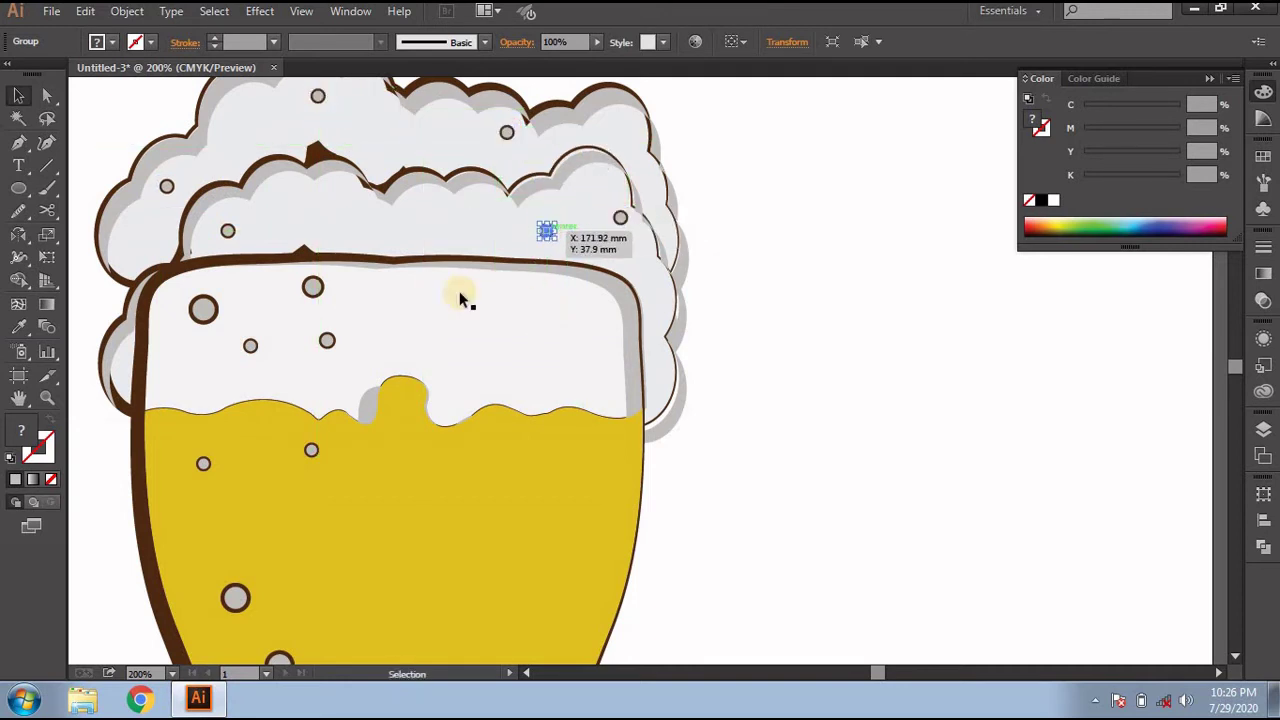
pyautogui.click(18, 188)
pyautogui.moveTo(816, 288); pyautogui.dragTo(867, 301)
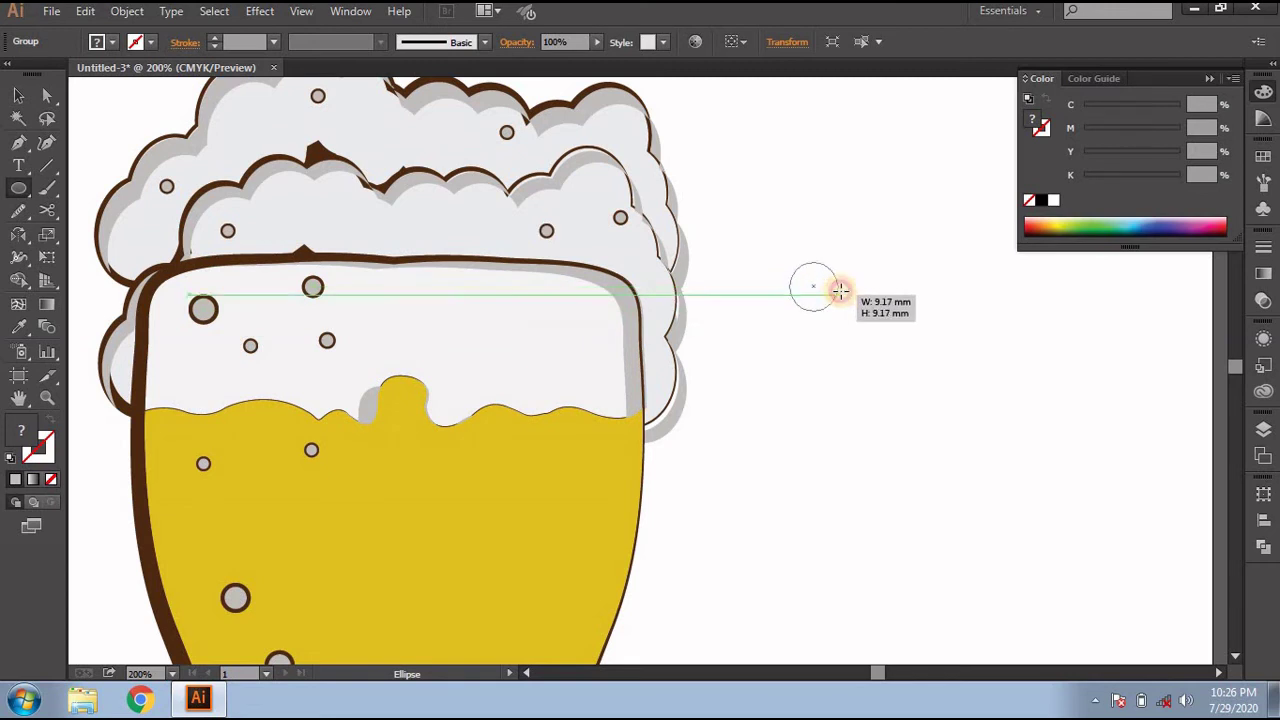
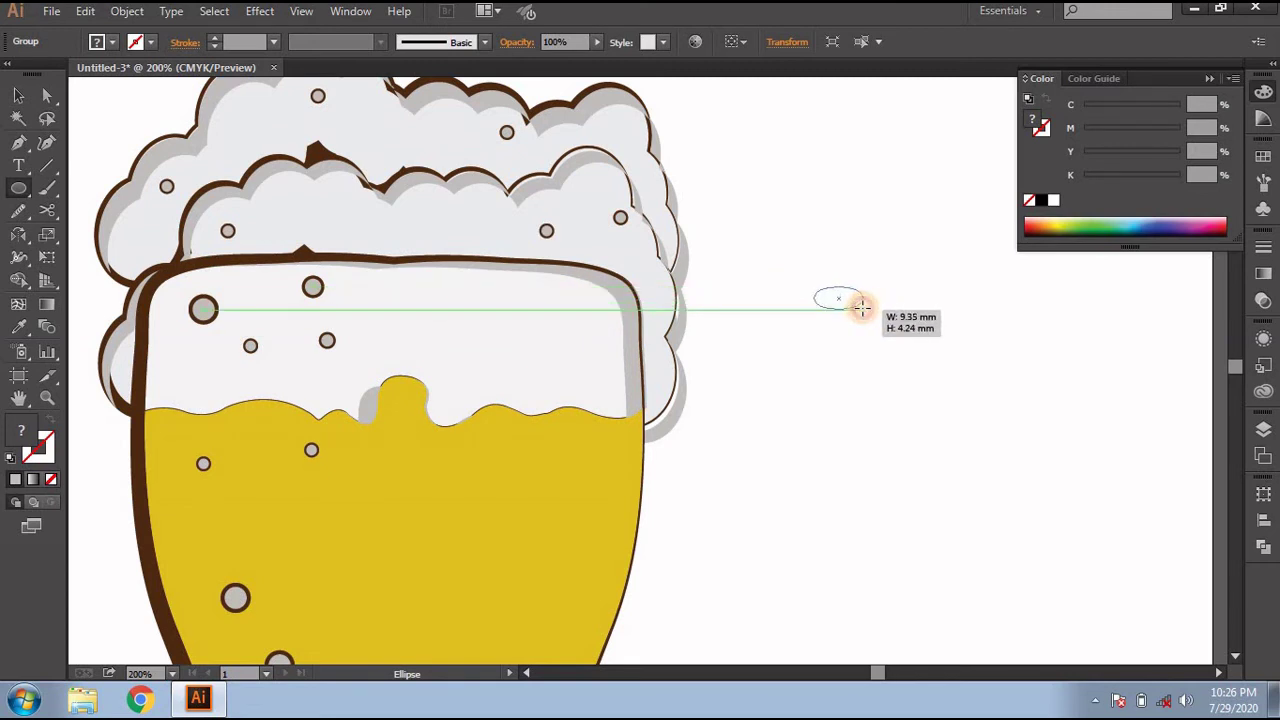
# Step: Draw a small ellipse beside the glass with the foam's white fill and brown outline
pyautogui.moveTo(867, 301); pyautogui.dragTo(861, 303)
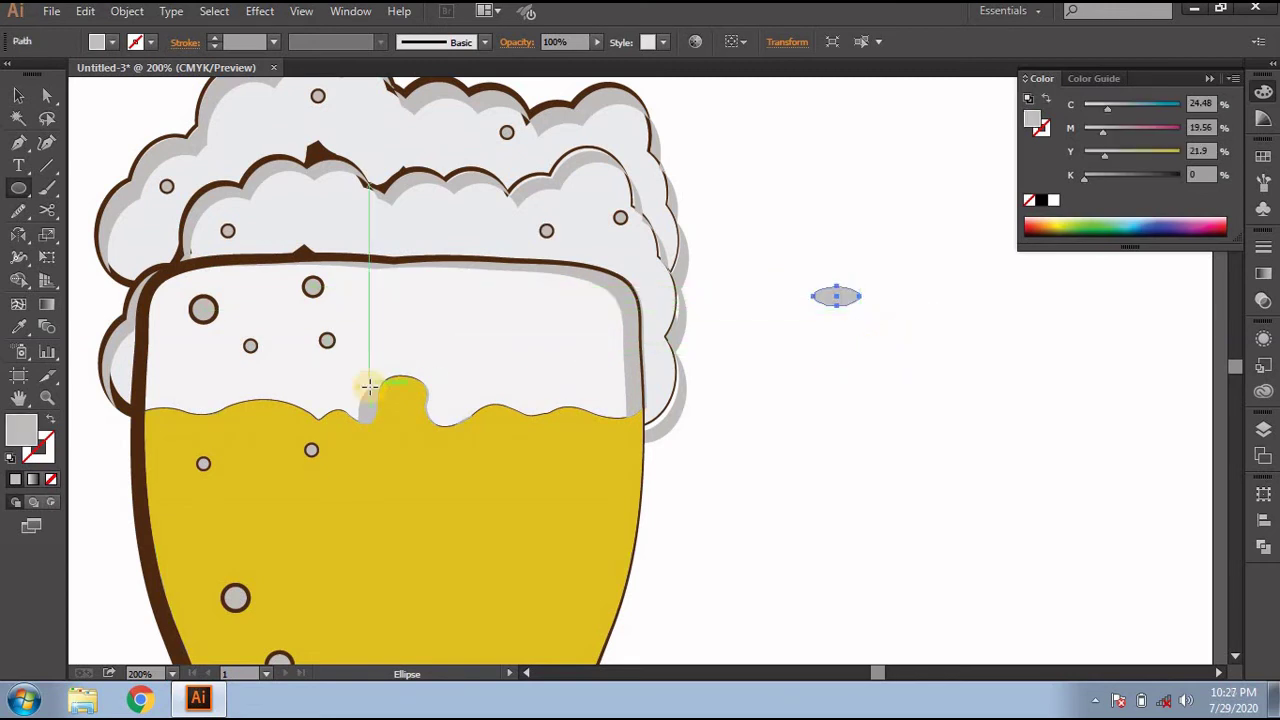
pyautogui.press('o')
pyautogui.press('i')
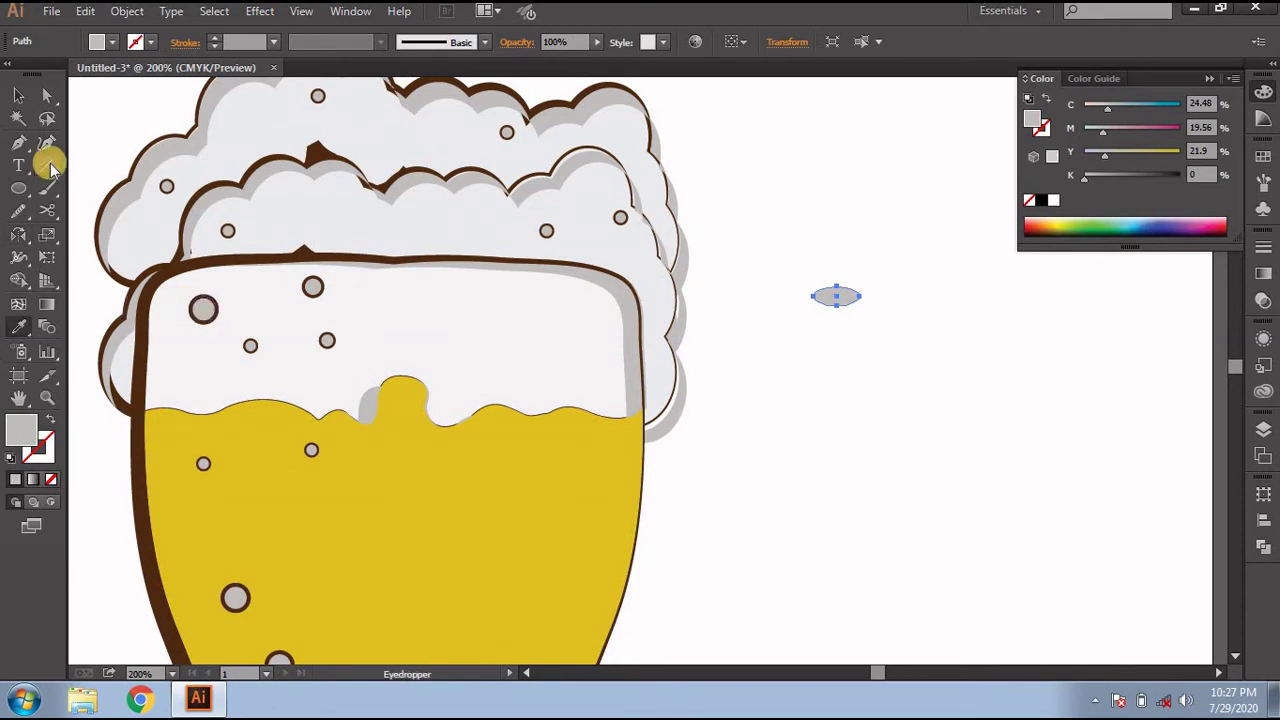
pyautogui.click(18, 94)
pyautogui.click(46, 450)
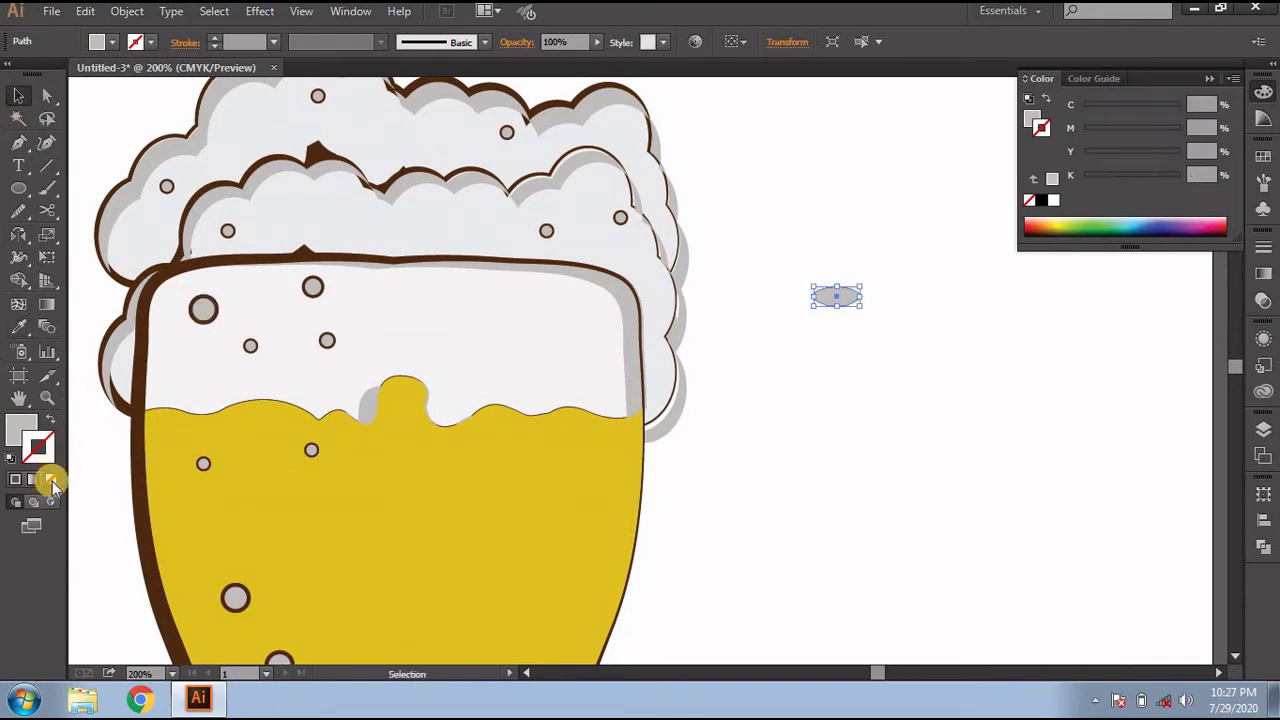
pyautogui.press('i')
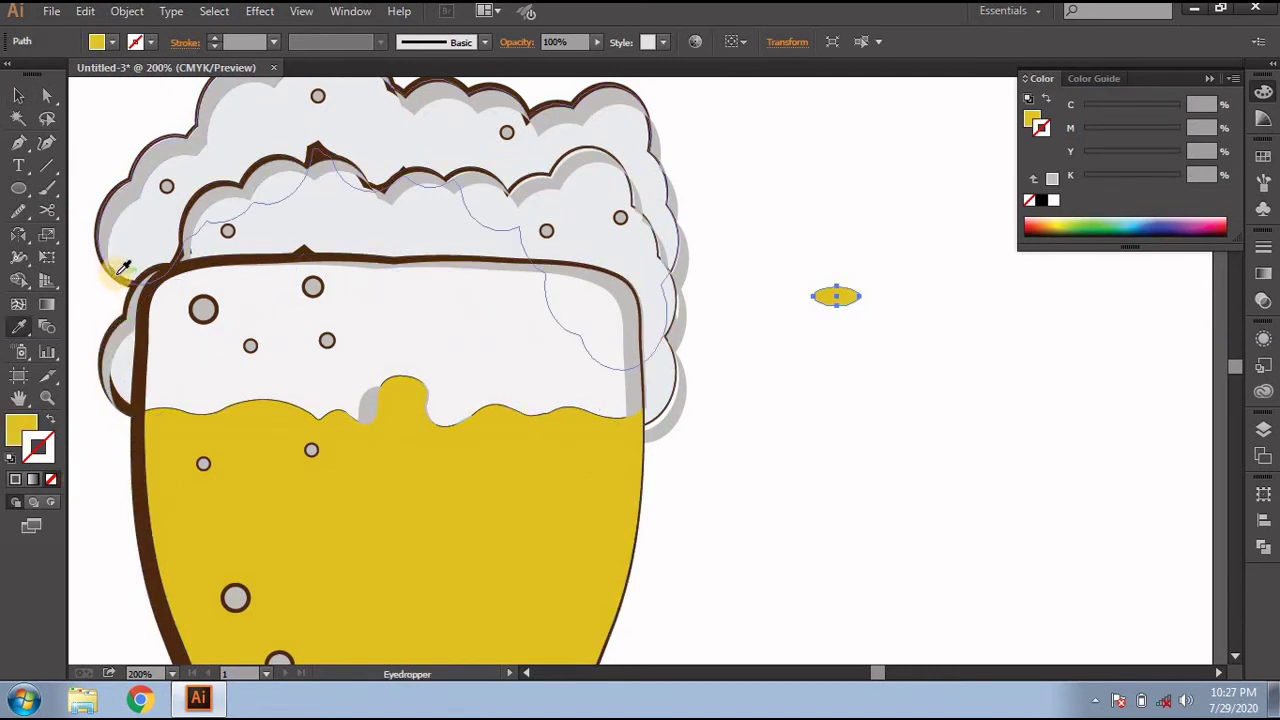
pyautogui.click(121, 268)
# Step: Thin the oval's outline to 2 pt and expand its fill and stroke into shapes
pyautogui.click(18, 95)
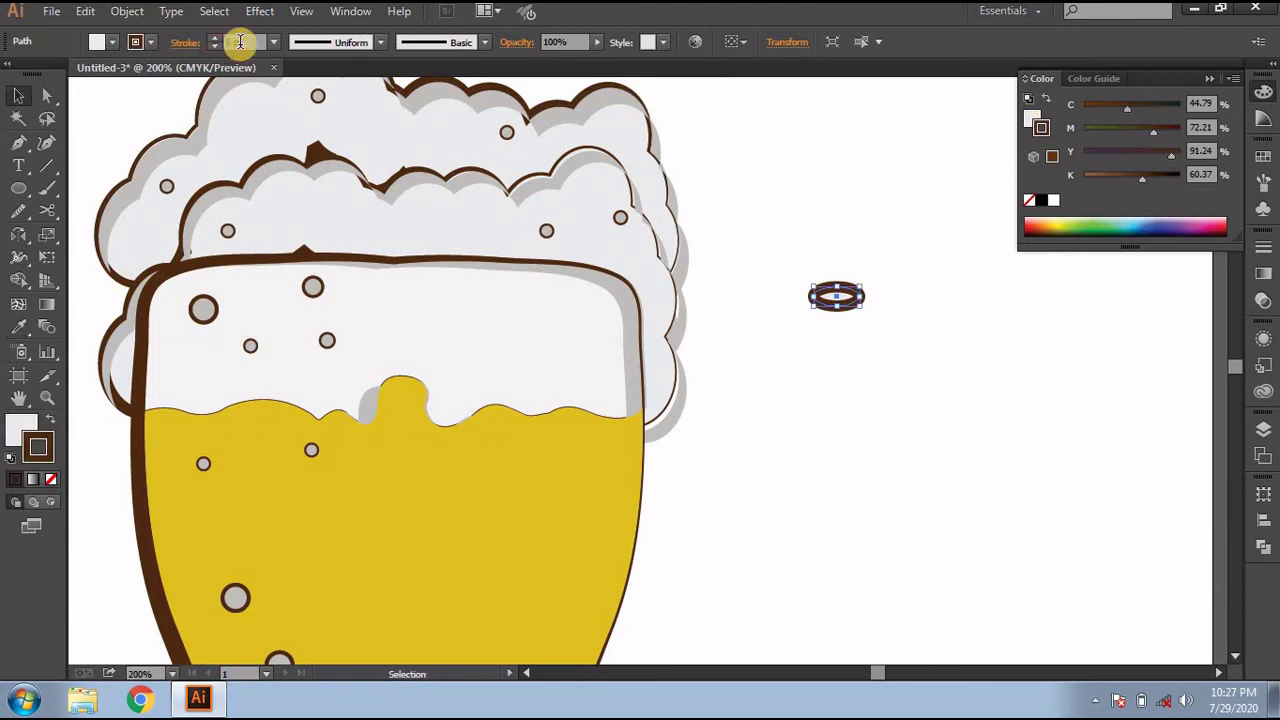
pyautogui.click(273, 41)
pyautogui.click(296, 145)
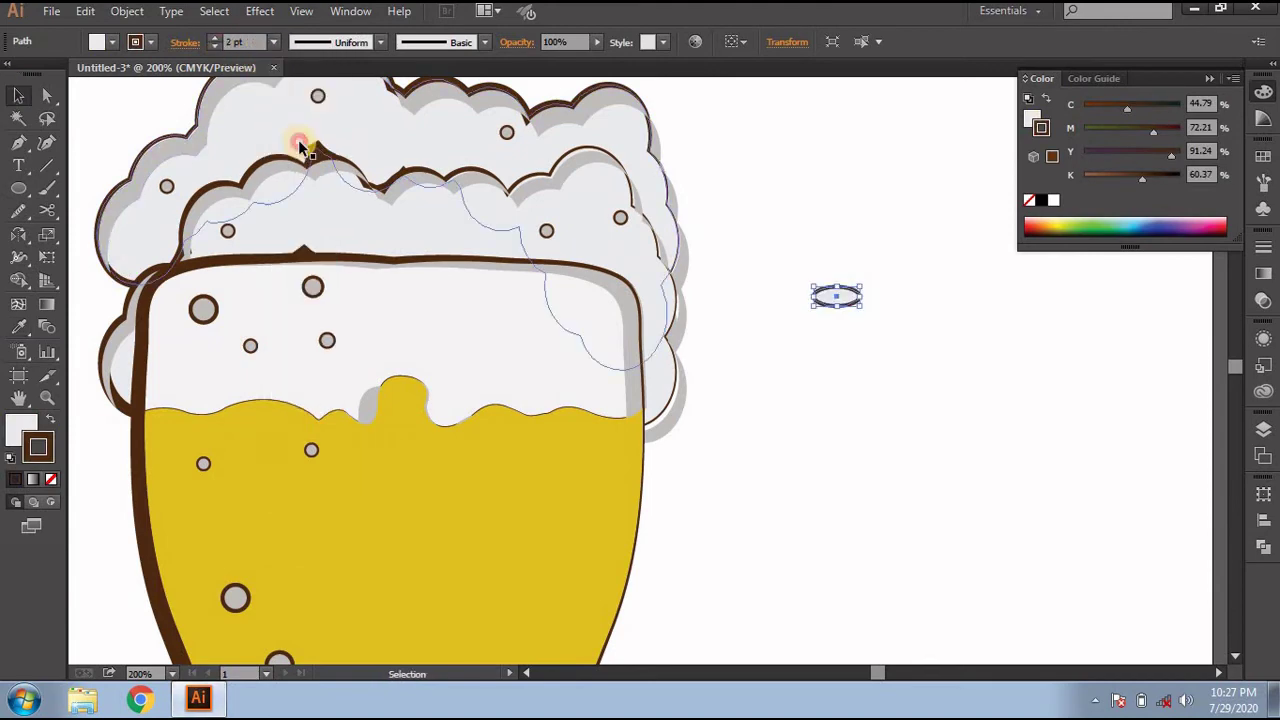
pyautogui.click(127, 11)
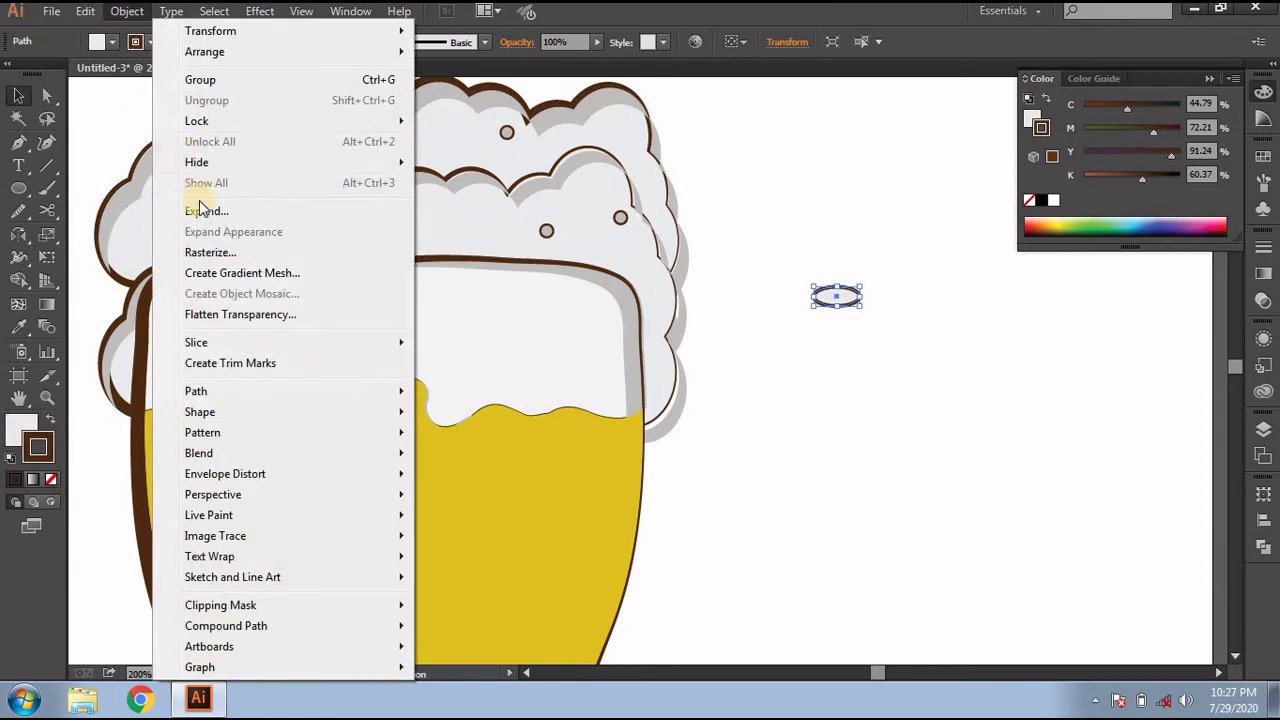
pyautogui.click(200, 210)
pyautogui.click(596, 453)
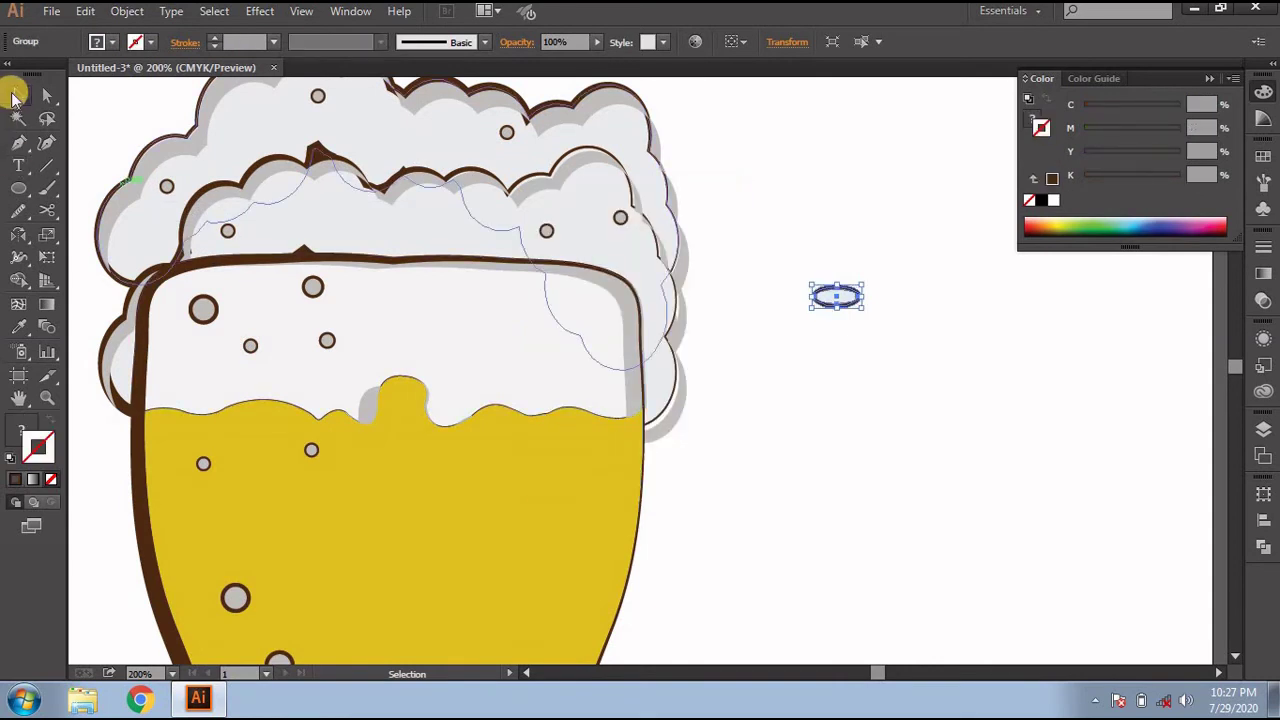
# Step: Alt-drag bubble copies into the foam at upper left and across to the right, then deselect
pyautogui.click(838, 320)
pyautogui.moveTo(836, 297)
pyautogui.mouseDown()
pyautogui.moveTo(320, 206)
pyautogui.moveTo(357, 190)
pyautogui.moveTo(646, 237)
pyautogui.mouseUp()
pyautogui.scroll(2, 320, 206)
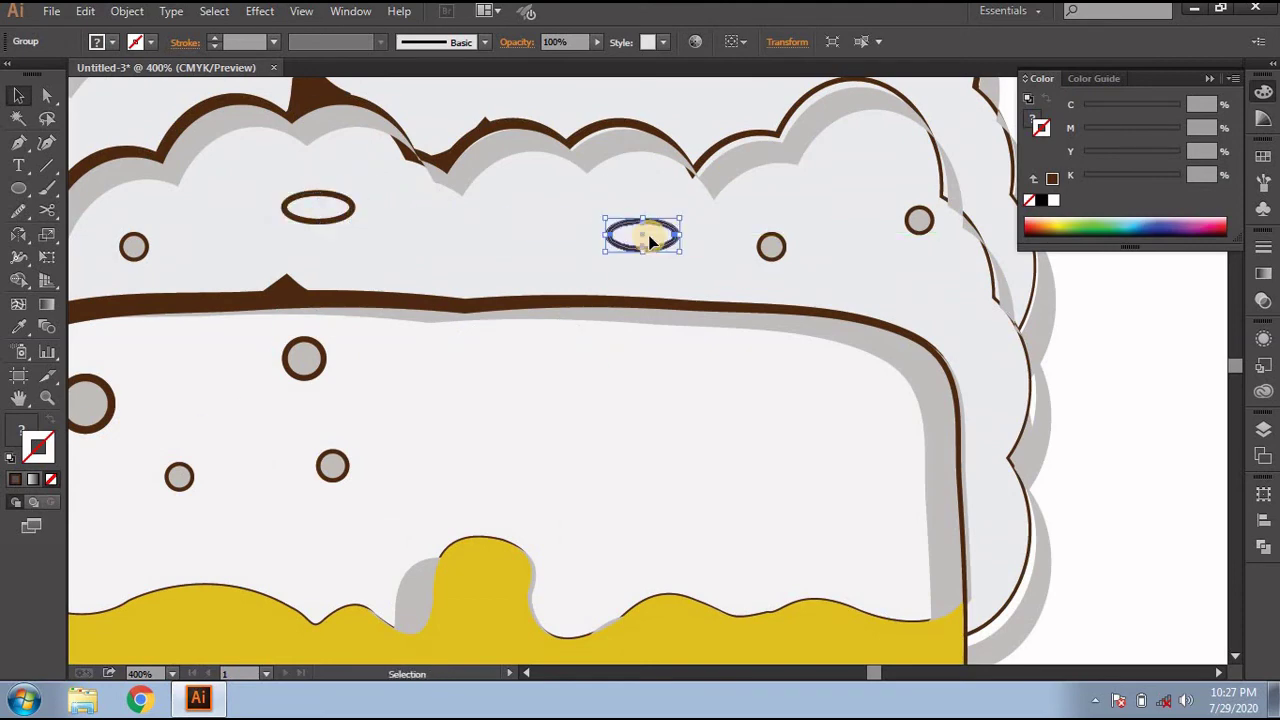
pyautogui.scroll(4, 646, 237)
pyautogui.moveTo(648, 468)
pyautogui.keyDown('alt'); pyautogui.mouseDown()
pyautogui.moveTo(506, 291)
pyautogui.moveTo(740, 333)
pyautogui.moveTo(714, 286)
pyautogui.moveTo(975, 365)
pyautogui.moveTo(966, 372)
pyautogui.mouseUp(); pyautogui.keyUp('alt')
pyautogui.hotkey('ctrl', '-')
pyautogui.scroll(-3, 966, 372)
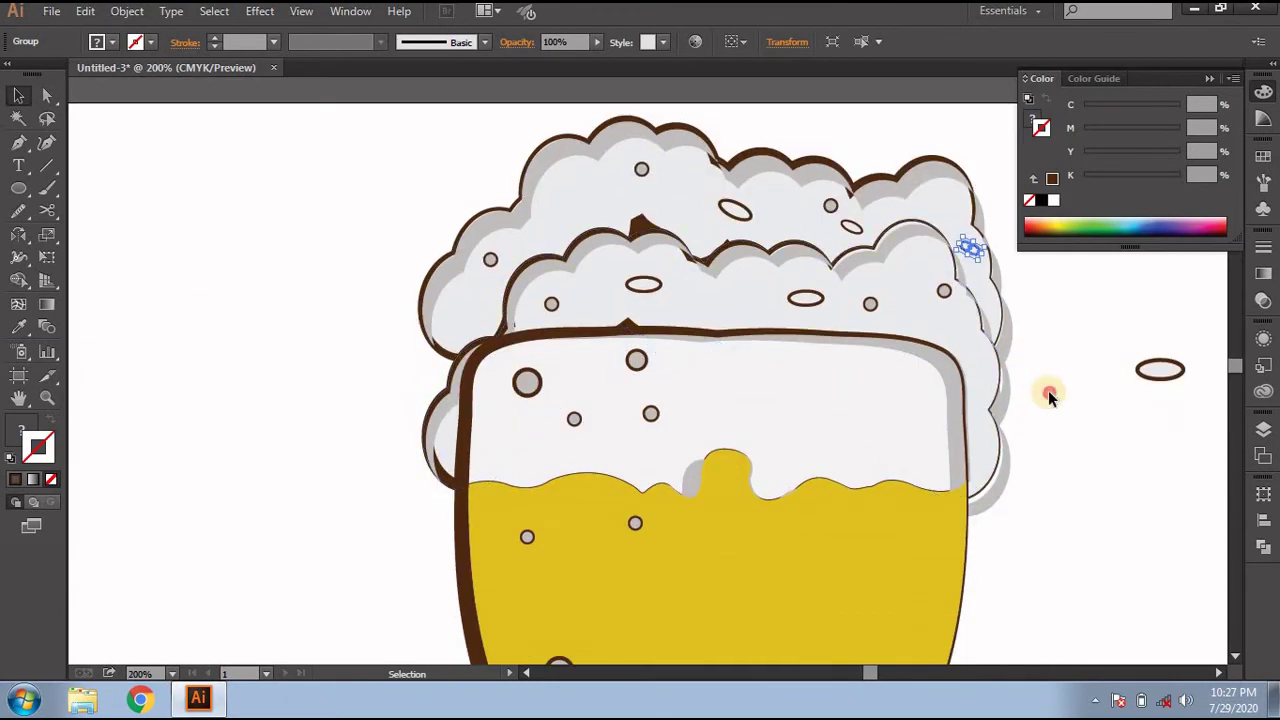
pyautogui.click(1050, 415)
pyautogui.hscroll(2, 1050, 415)
pyautogui.scroll(-1, 1040, 425)
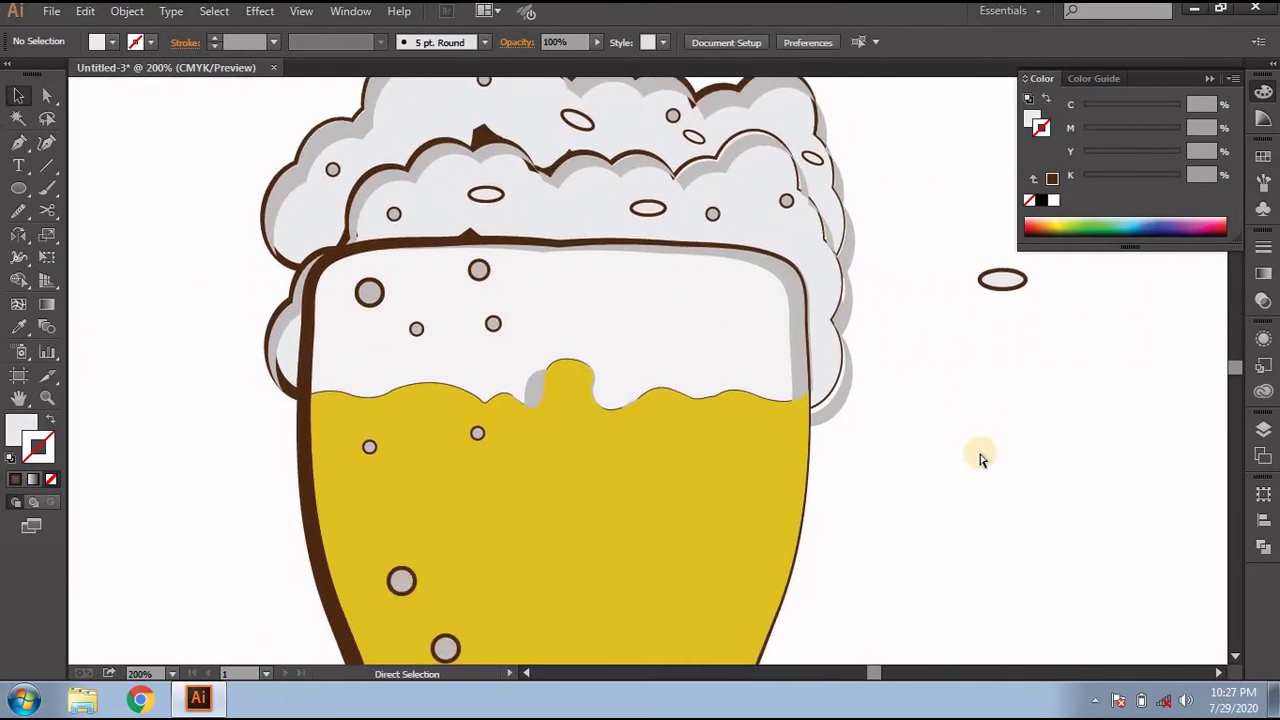
pyautogui.hscroll(1, 980, 459)
# Step: Draw a shading shape under the foam at the glass's upper right and fill it with the foam's grey shadow
pyautogui.click(16, 146)
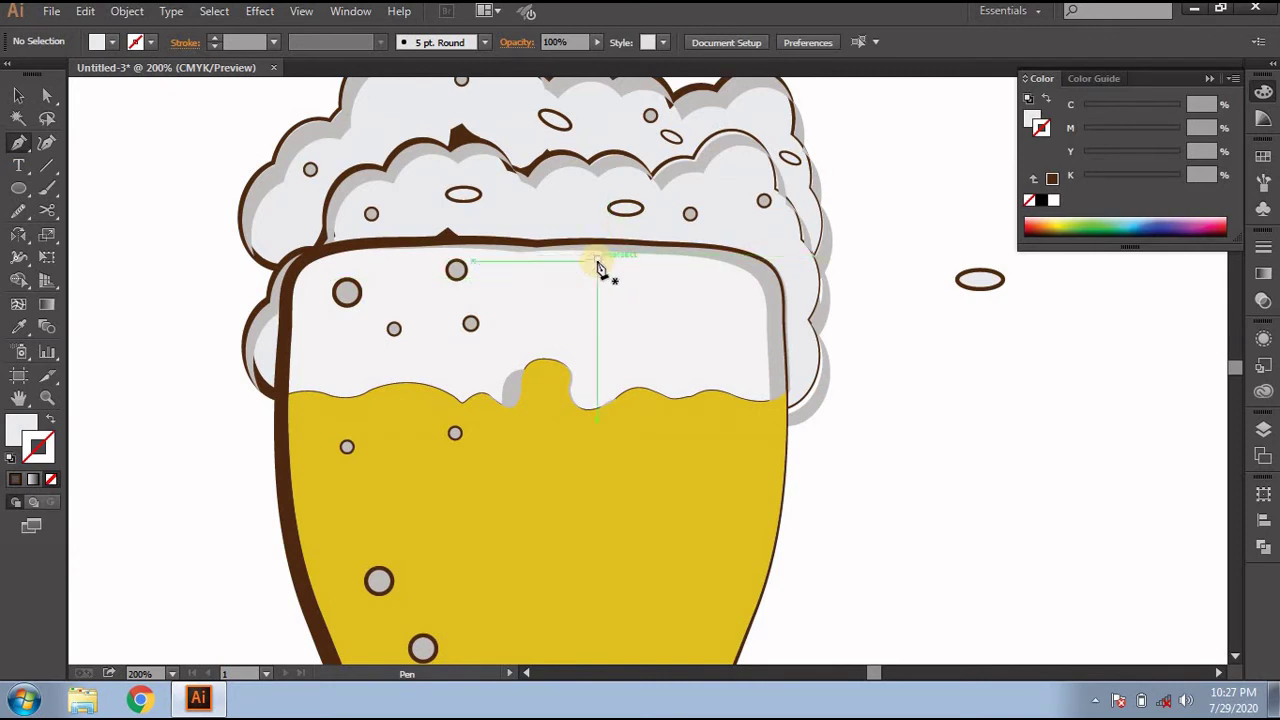
pyautogui.moveTo(688, 292); pyautogui.dragTo(694, 306)
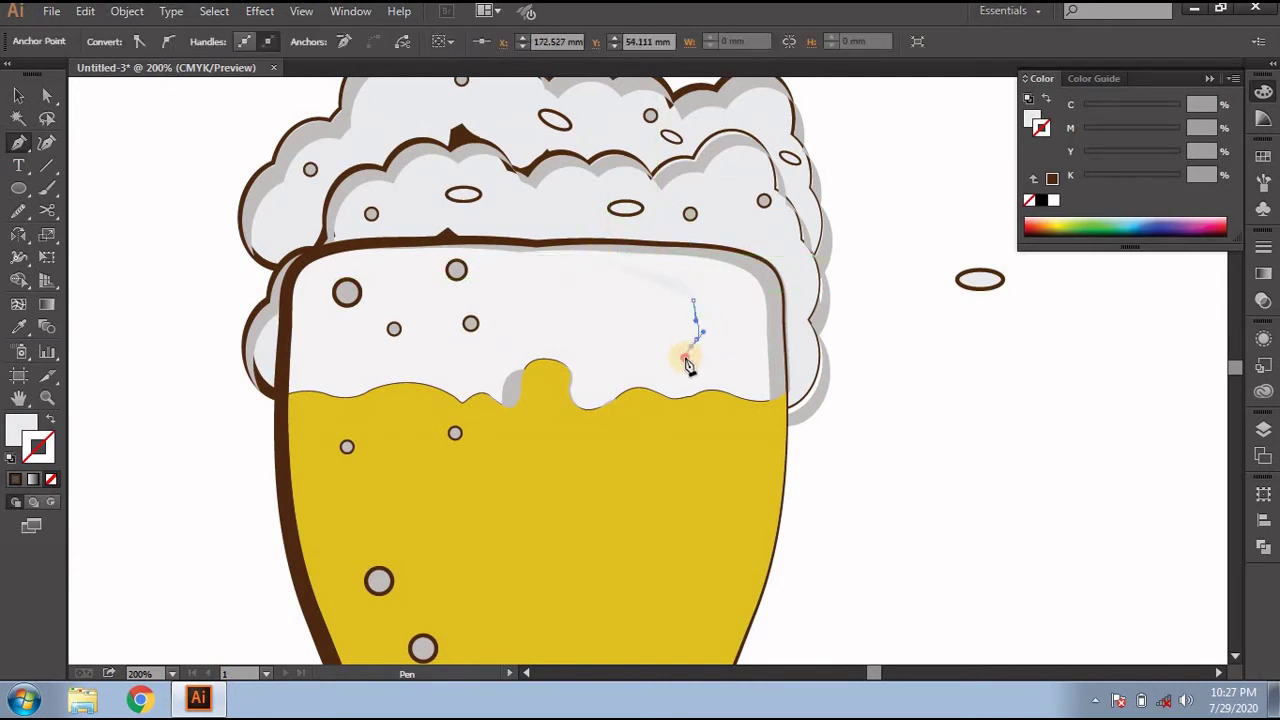
pyautogui.moveTo(706, 368)
pyautogui.mouseDown()
pyautogui.moveTo(728, 382)
pyautogui.moveTo(778, 340)
pyautogui.mouseUp()
pyautogui.click(745, 353)
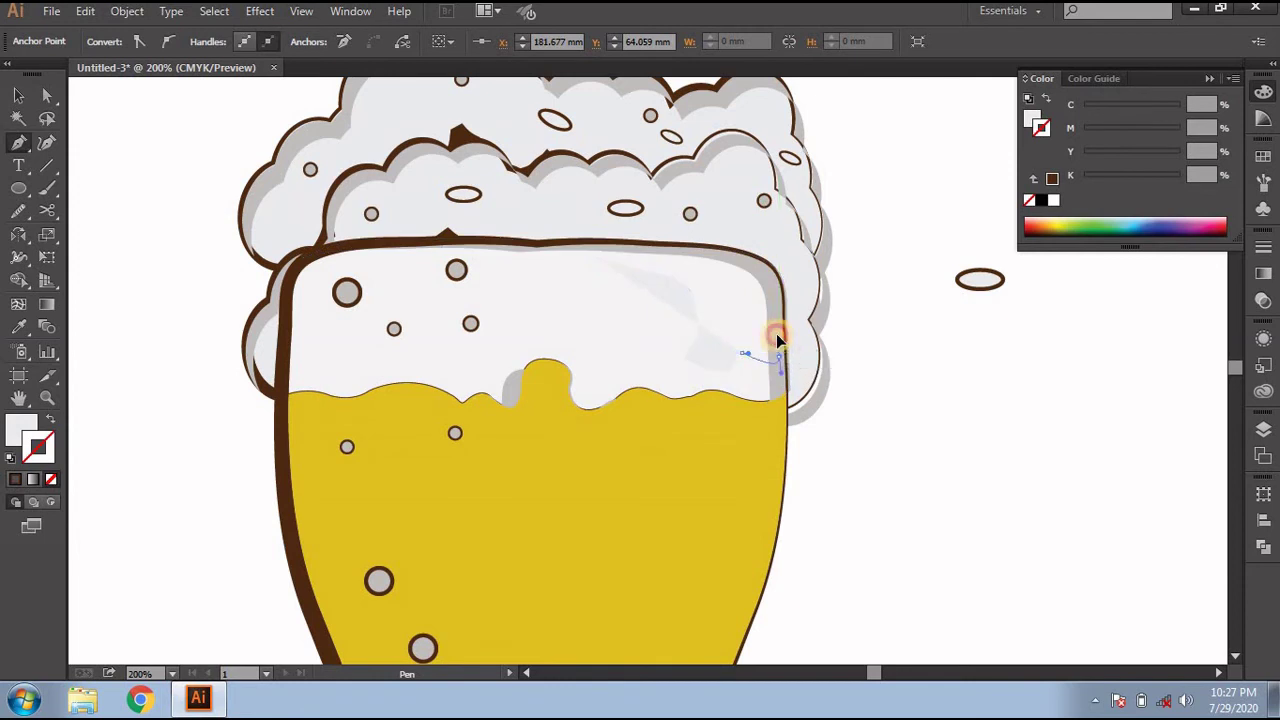
pyautogui.moveTo(772, 268); pyautogui.dragTo(763, 277)
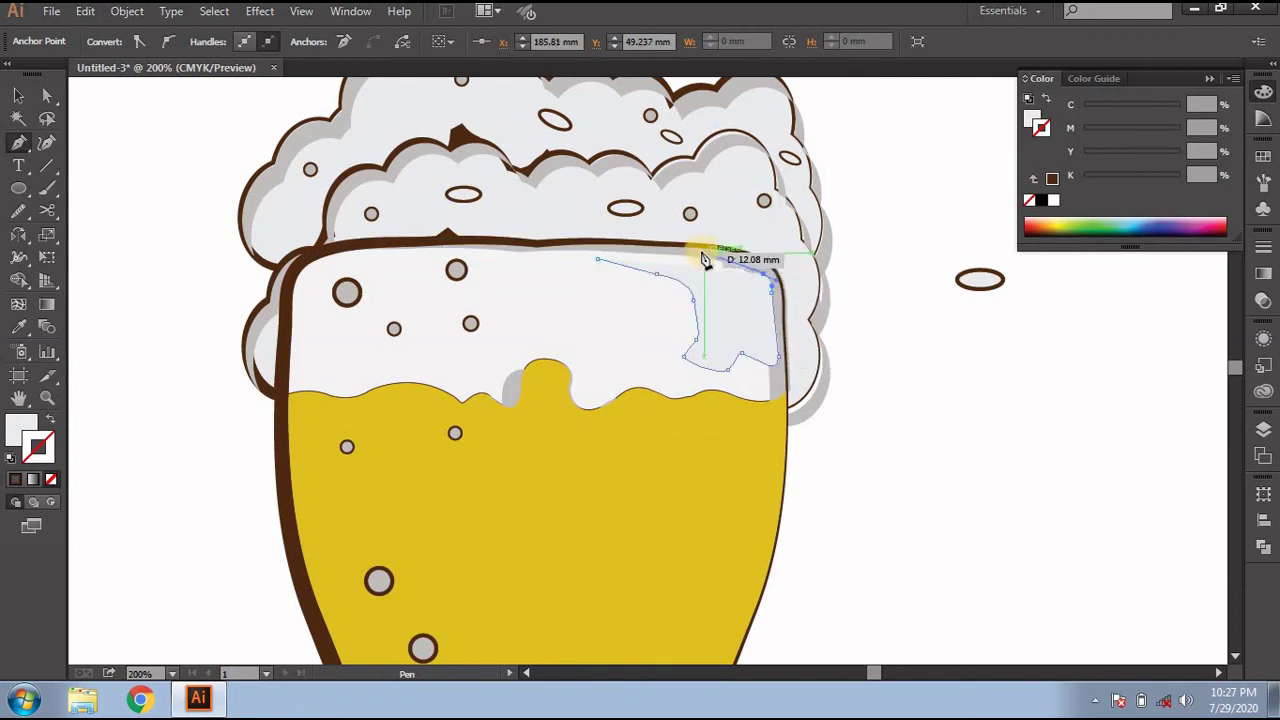
pyautogui.moveTo(670, 253); pyautogui.dragTo(596, 284)
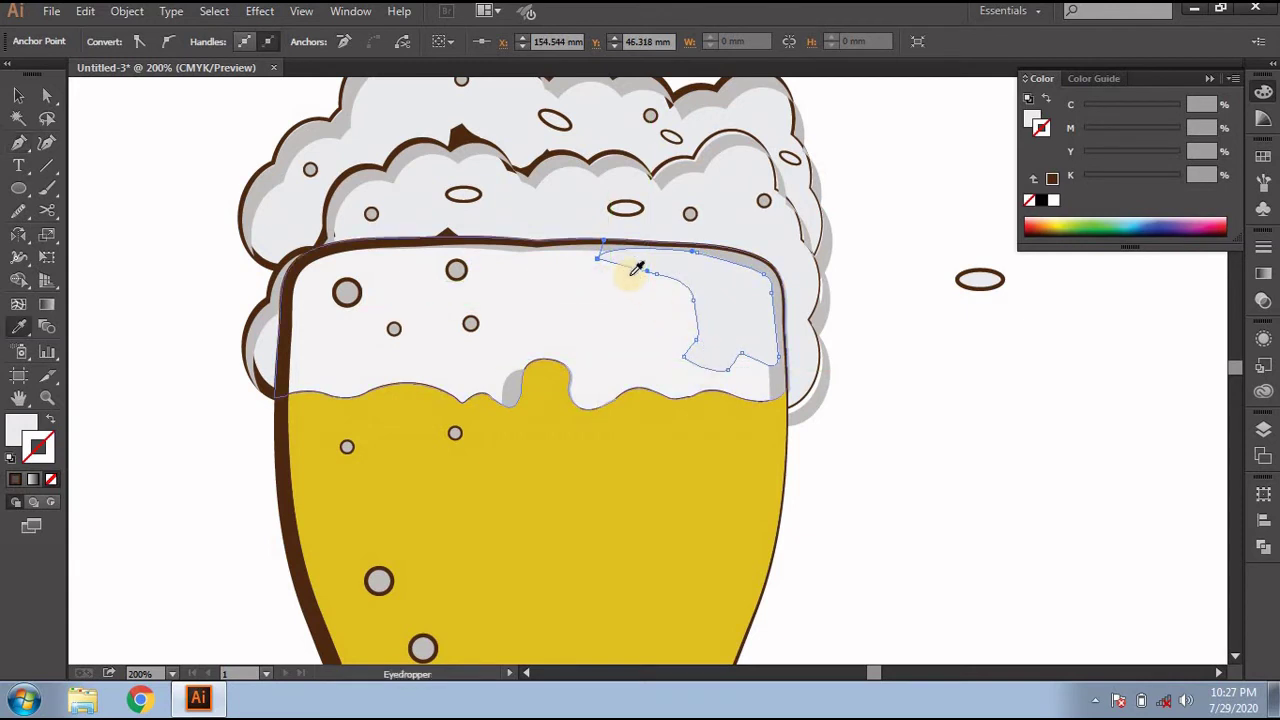
pyautogui.press('i')
pyautogui.click(575, 178)
pyautogui.click(543, 167)
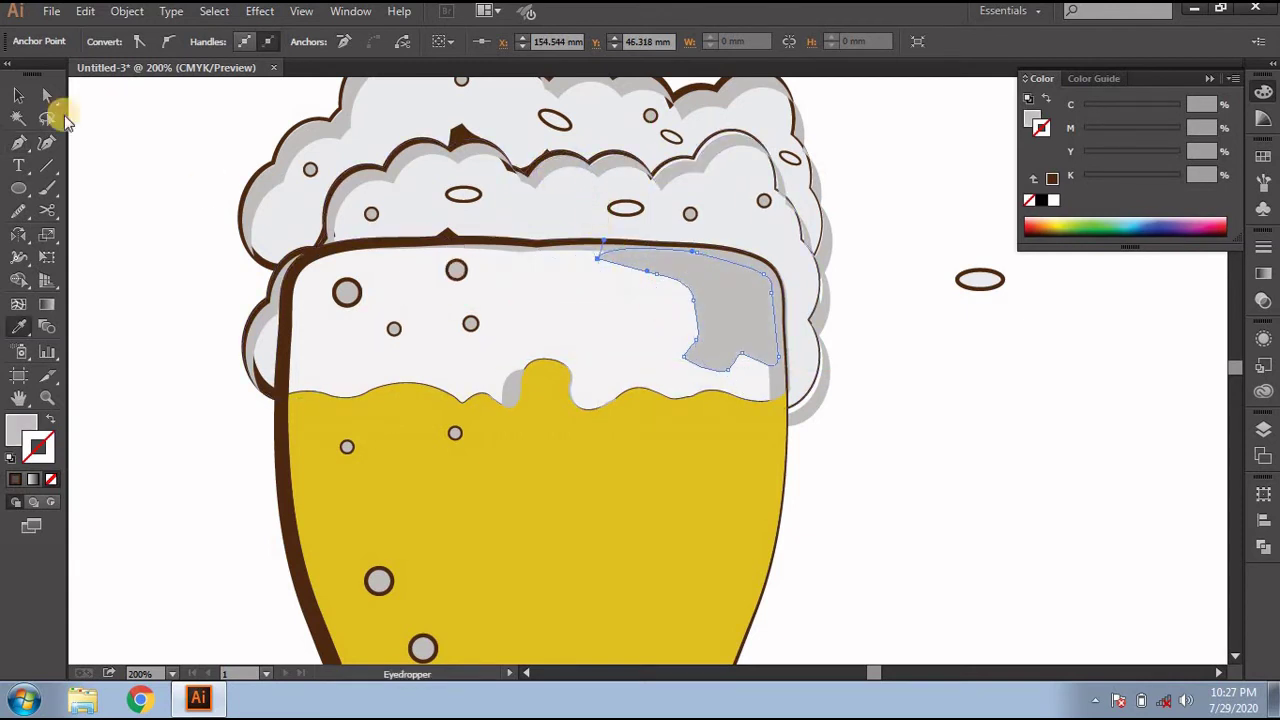
# Step: Smooth the grey shape's left, upper-left and bottom edges, then deselect it
pyautogui.click(17, 96)
pyautogui.click(18, 213)
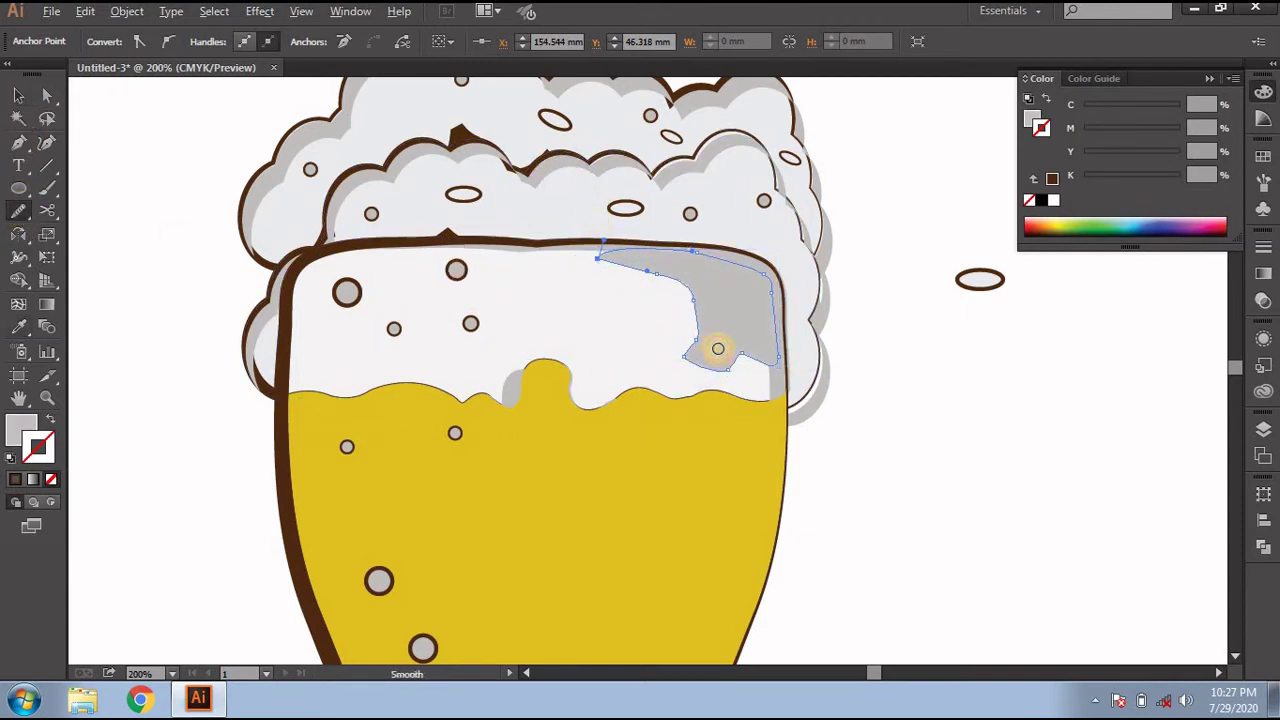
pyautogui.scroll(1, 714, 346)
pyautogui.moveTo(680, 264); pyautogui.dragTo(678, 295)
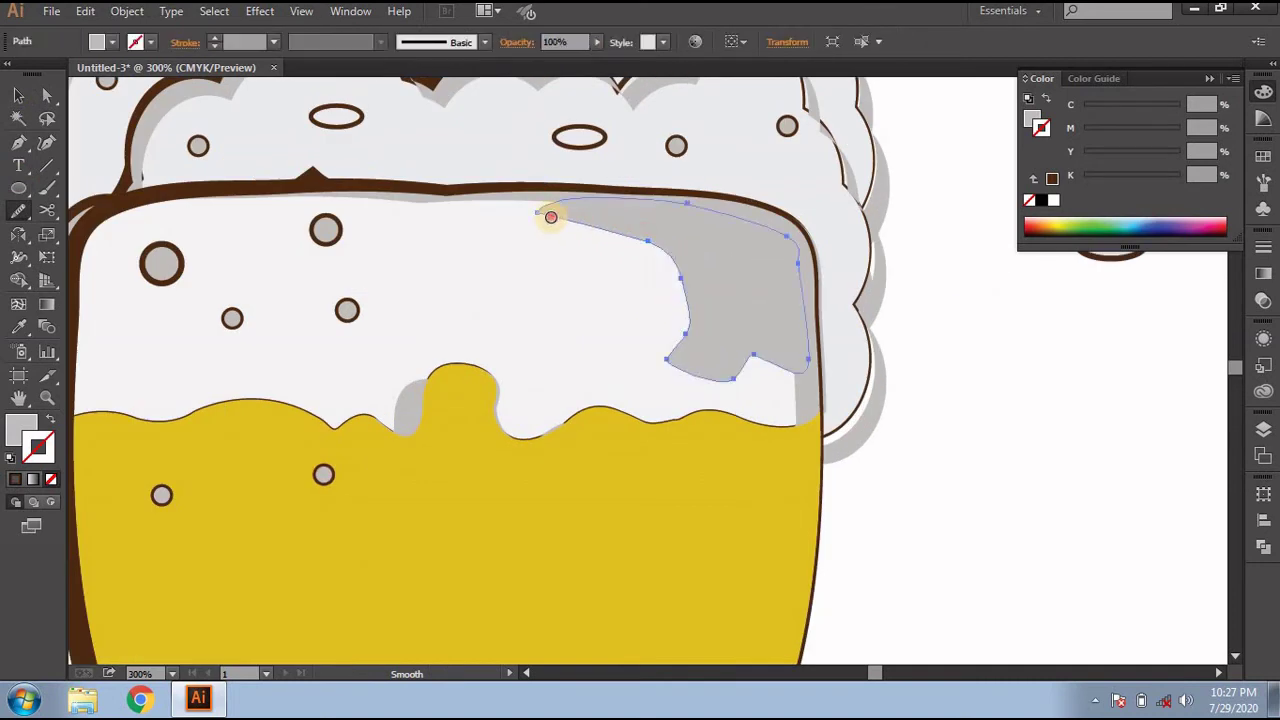
pyautogui.moveTo(564, 218); pyautogui.dragTo(690, 291)
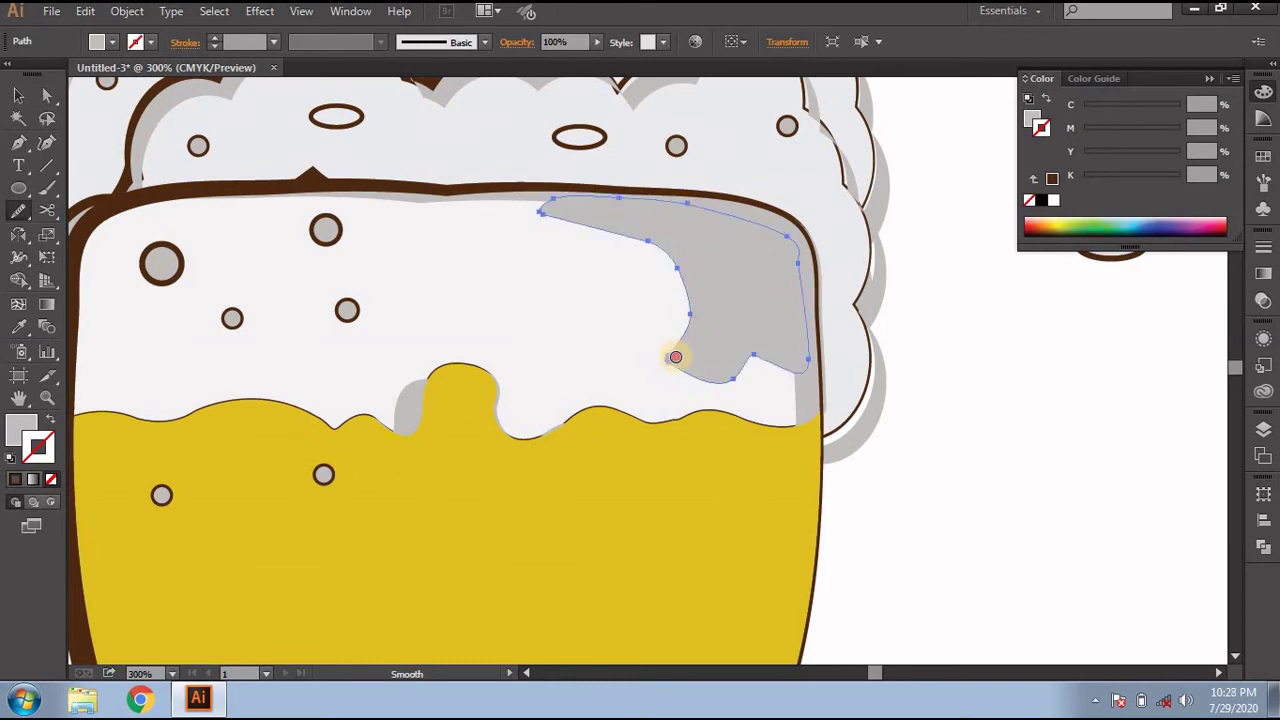
pyautogui.moveTo(755, 363); pyautogui.dragTo(720, 354)
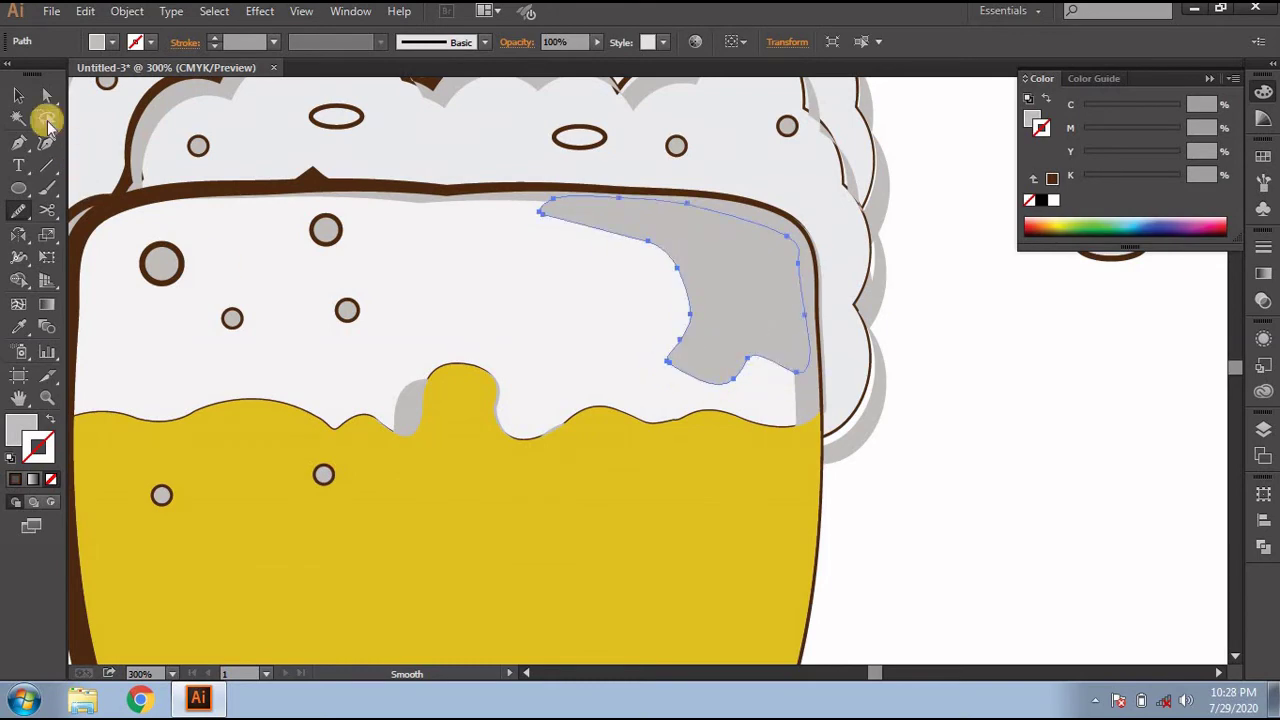
pyautogui.click(18, 95)
pyautogui.click(932, 456)
pyautogui.hotkey('ctrl', '-')
pyautogui.hotkey('ctrl', '-')
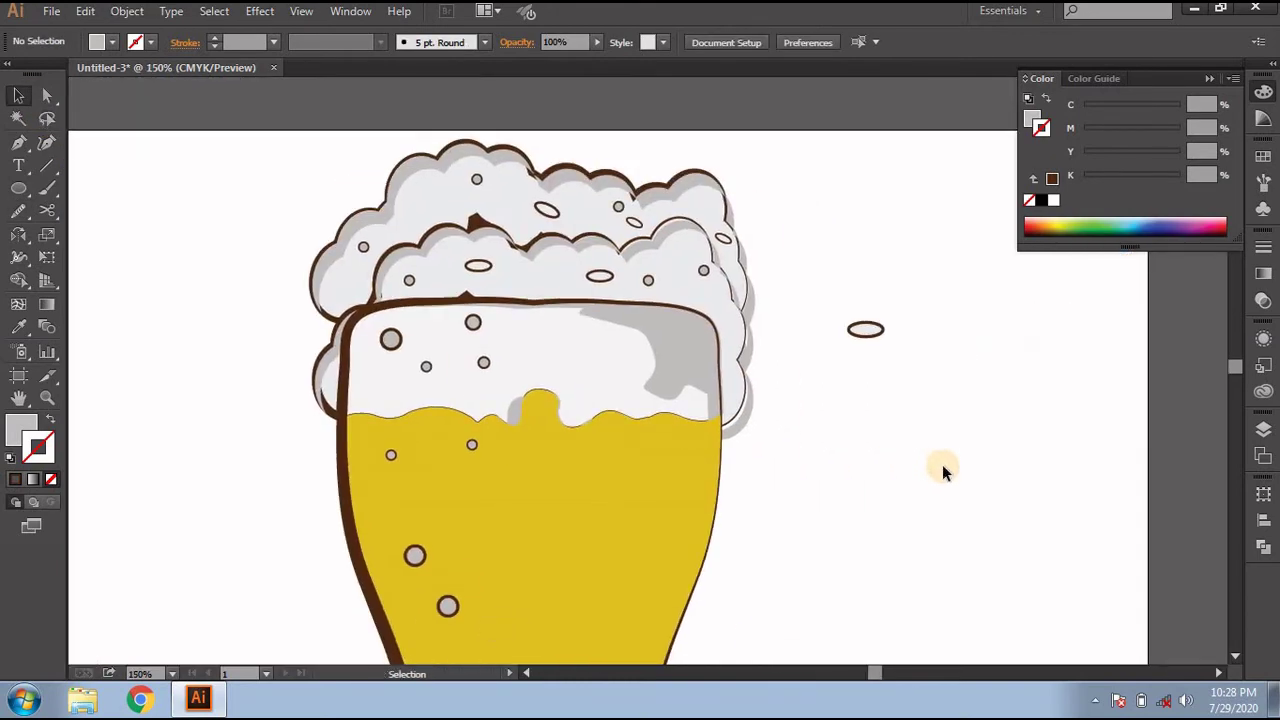
pyautogui.hotkey('ctrl', '-')
# Step: Start a highlight path at the beer's surface bump and extend it down through the beer
pyautogui.hscroll(3, 915, 490)
pyautogui.scroll(-2, 751, 509)
pyautogui.scroll(-1, 751, 509)
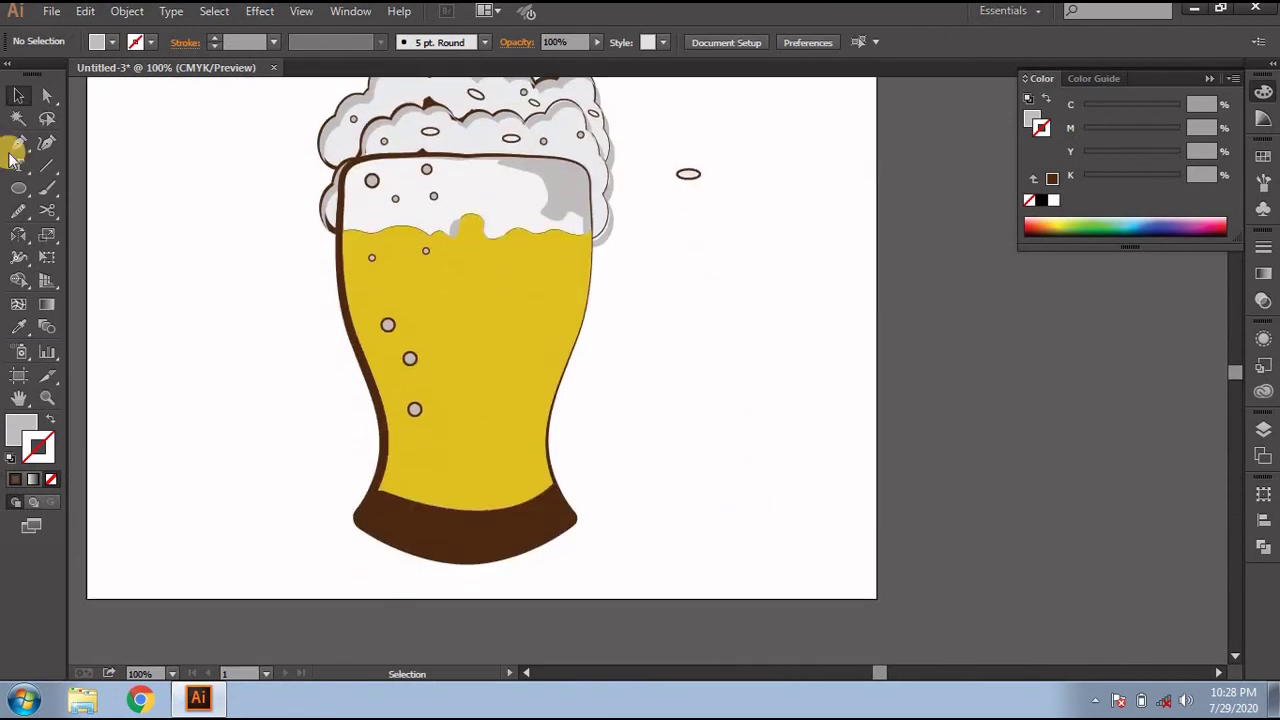
pyautogui.click(22, 145)
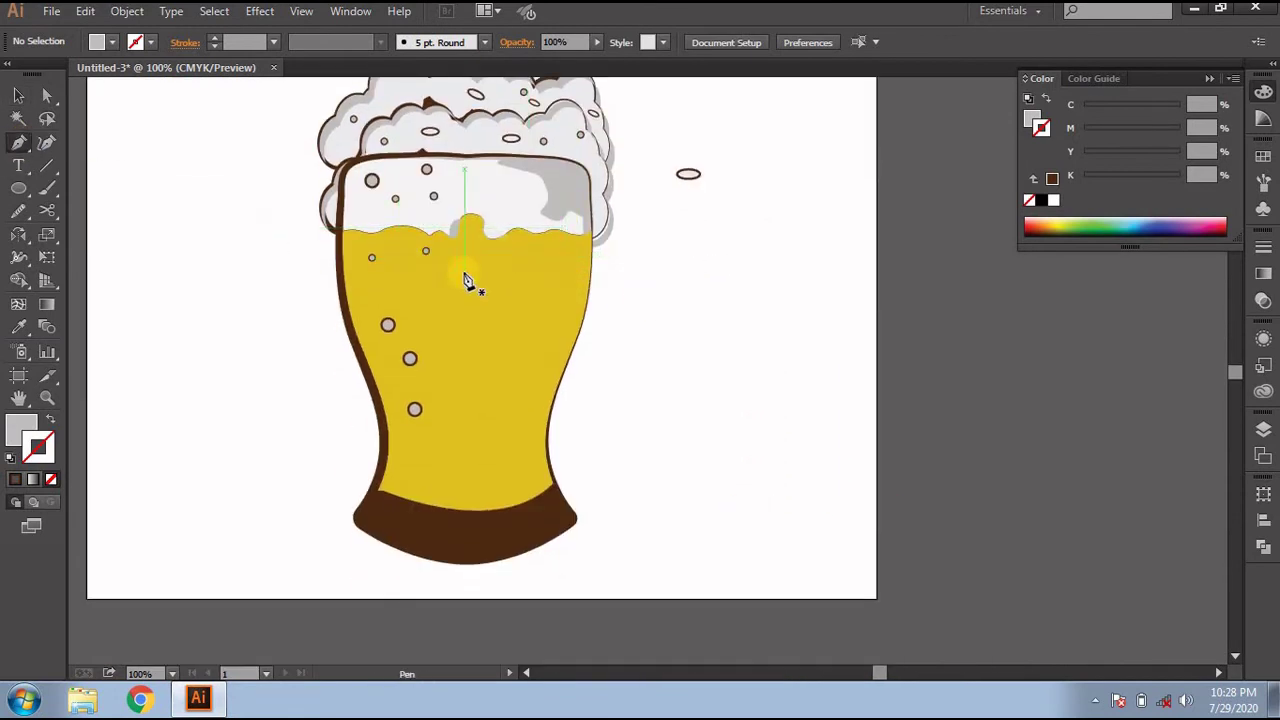
pyautogui.scroll(-1, 421, 272)
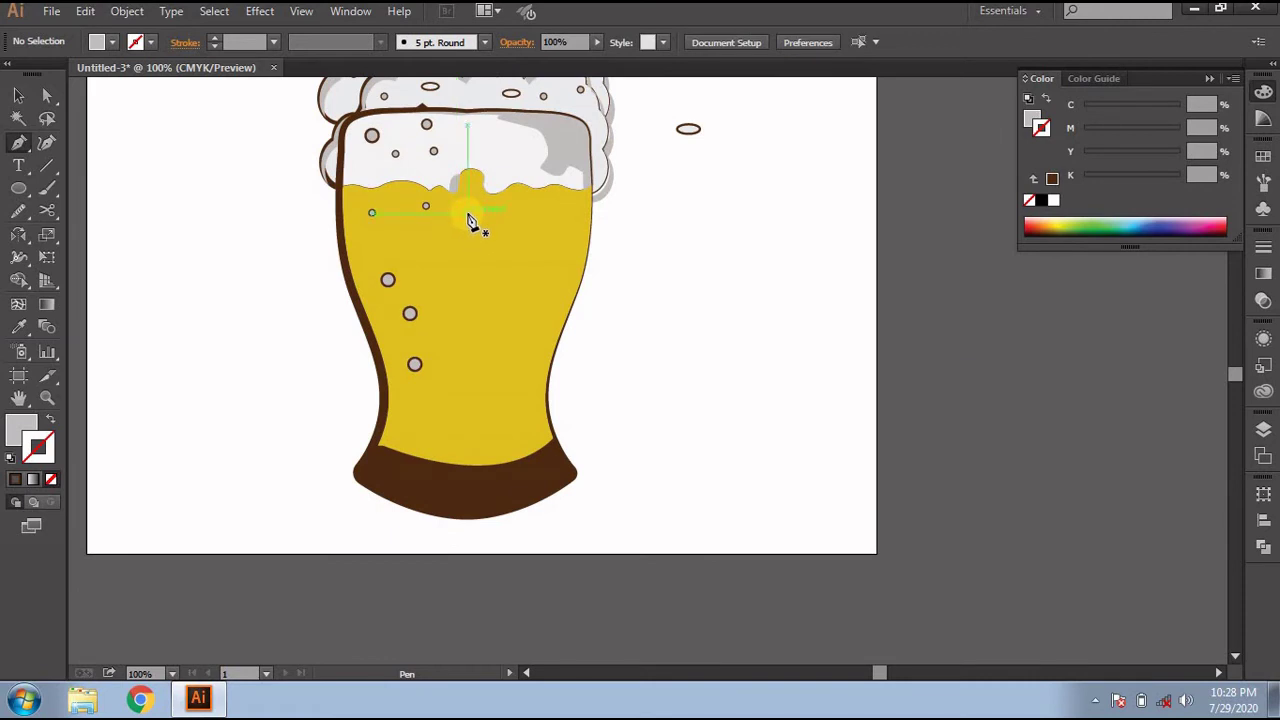
pyautogui.moveTo(467, 214); pyautogui.dragTo(458, 254)
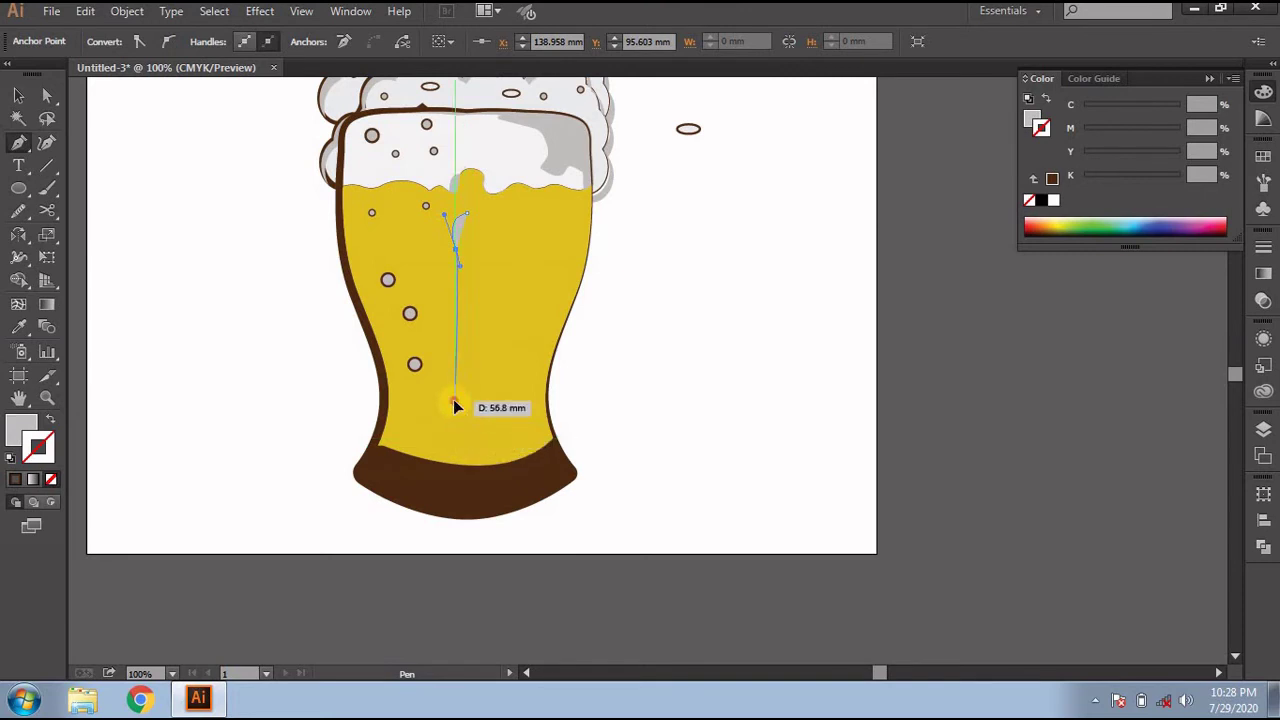
pyautogui.moveTo(455, 400)
pyautogui.mouseDown()
pyautogui.moveTo(437, 447)
pyautogui.moveTo(426, 440)
pyautogui.mouseUp()
# Step: Curve the highlight's bottom along the glass base and bring its edge back up to the beer top
pyautogui.moveTo(423, 451)
pyautogui.mouseDown()
pyautogui.moveTo(449, 463)
pyautogui.moveTo(545, 449)
pyautogui.moveTo(589, 401)
pyautogui.mouseUp()
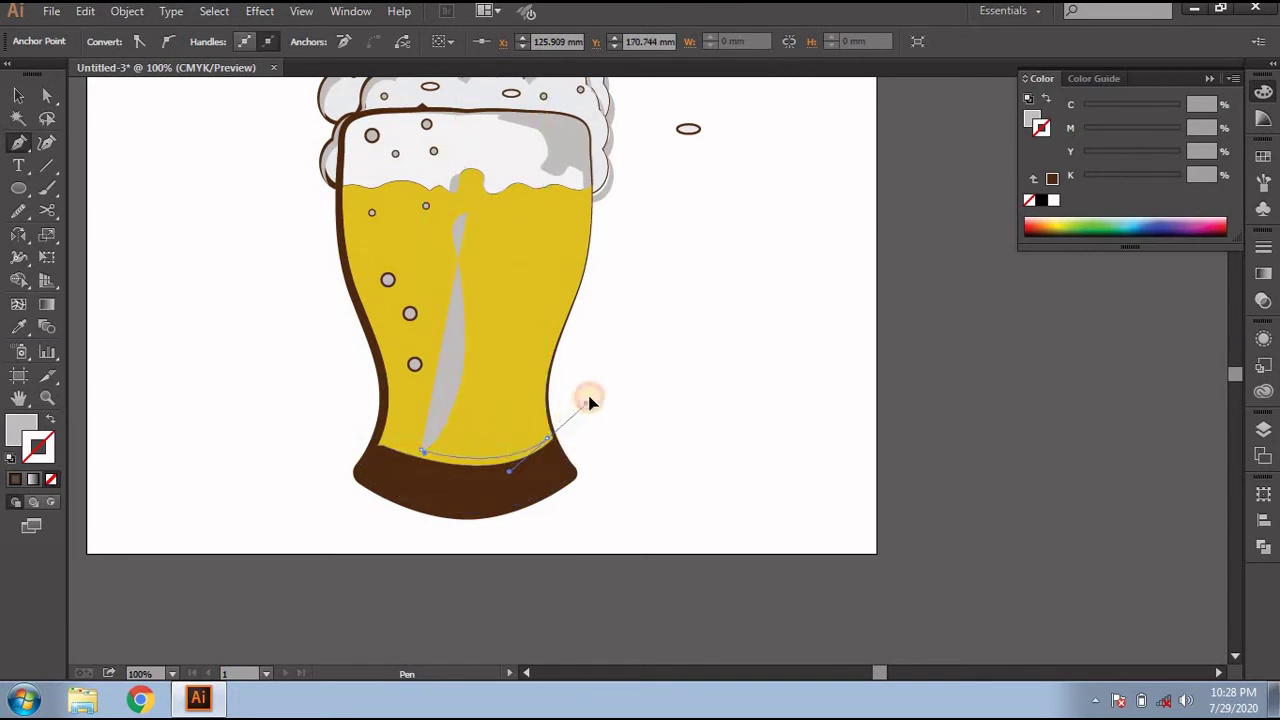
pyautogui.click(548, 440)
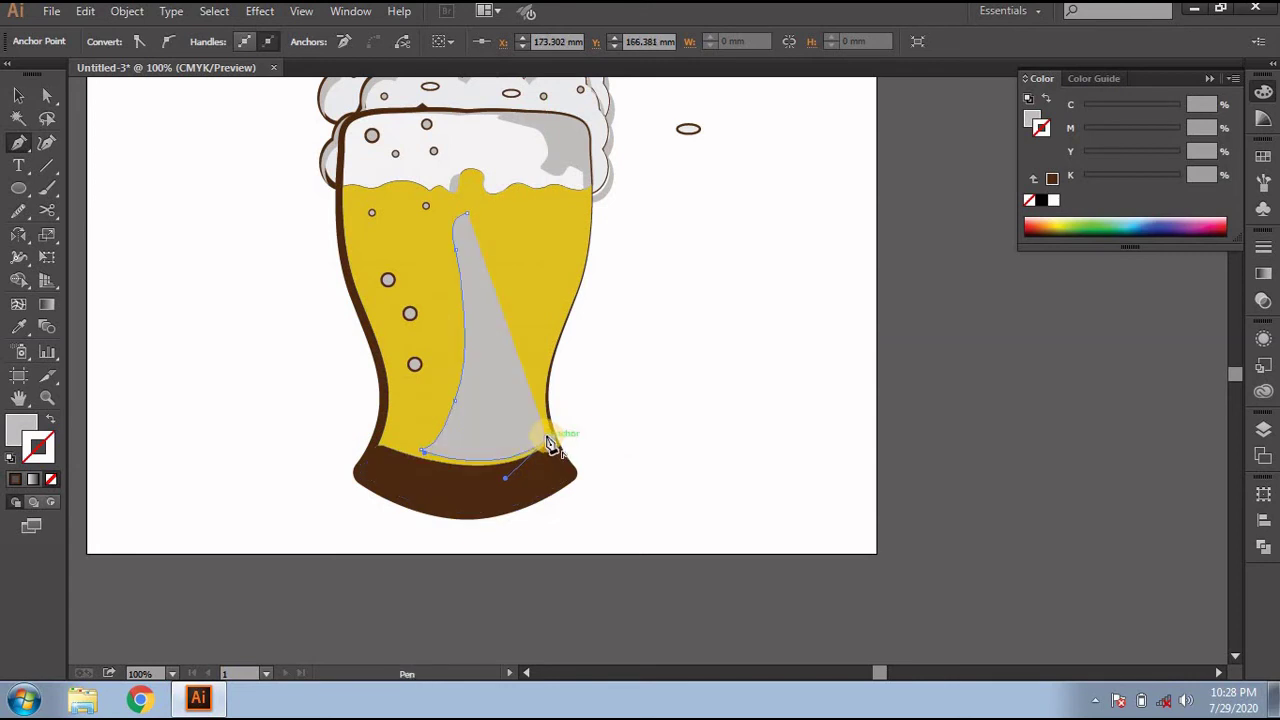
pyautogui.moveTo(551, 445); pyautogui.dragTo(459, 455)
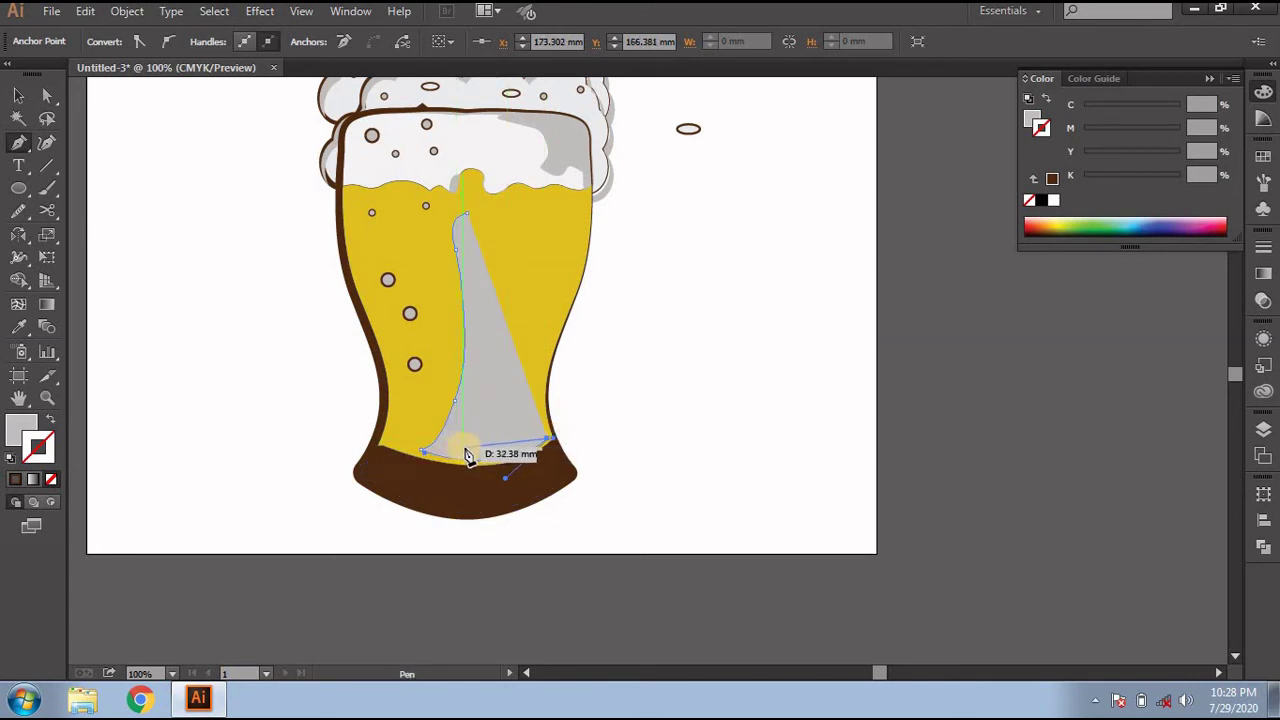
pyautogui.moveTo(545, 440)
pyautogui.mouseDown()
pyautogui.moveTo(567, 433)
pyautogui.moveTo(531, 396)
pyautogui.moveTo(578, 200)
pyautogui.mouseUp()
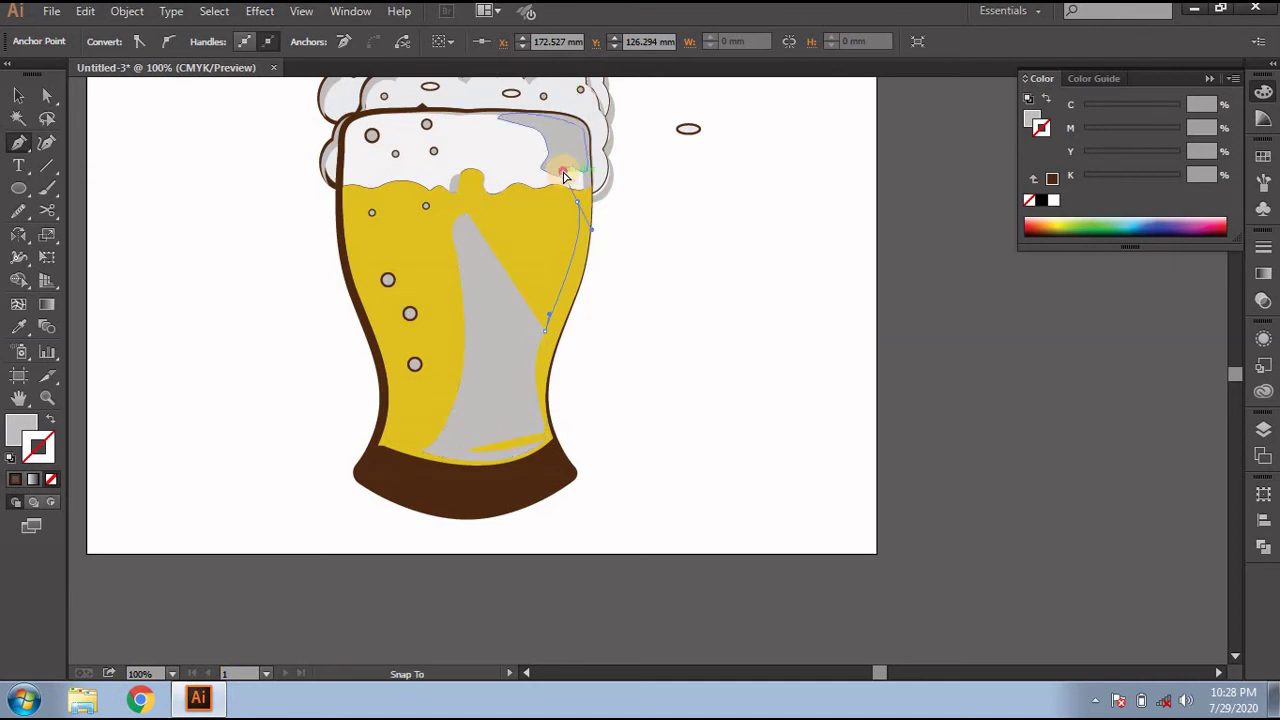
pyautogui.moveTo(465, 217)
pyautogui.mouseDown()
pyautogui.moveTo(534, 206)
pyautogui.moveTo(438, 236)
pyautogui.moveTo(392, 216)
pyautogui.mouseUp()
pyautogui.scroll(2, 529, 206)
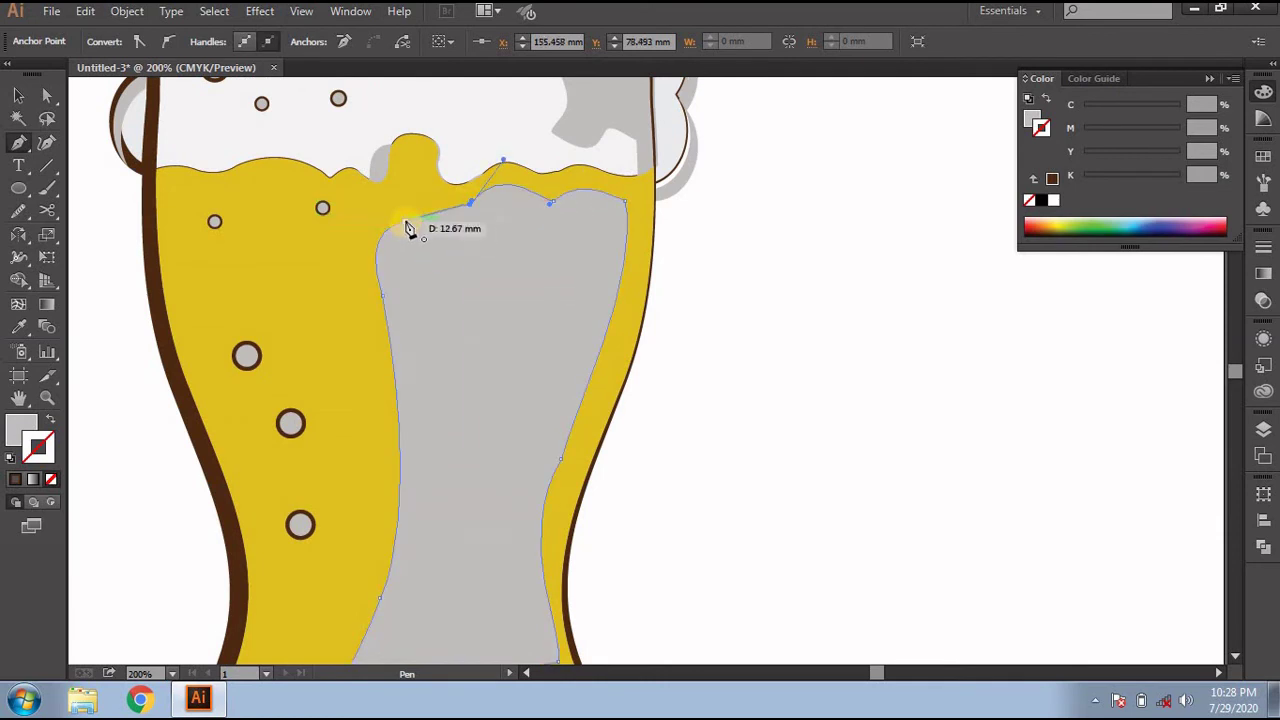
# Step: Sample the beer's yellow onto the highlight, change its fill to orange EDA21D, then deselect
pyautogui.press('i')
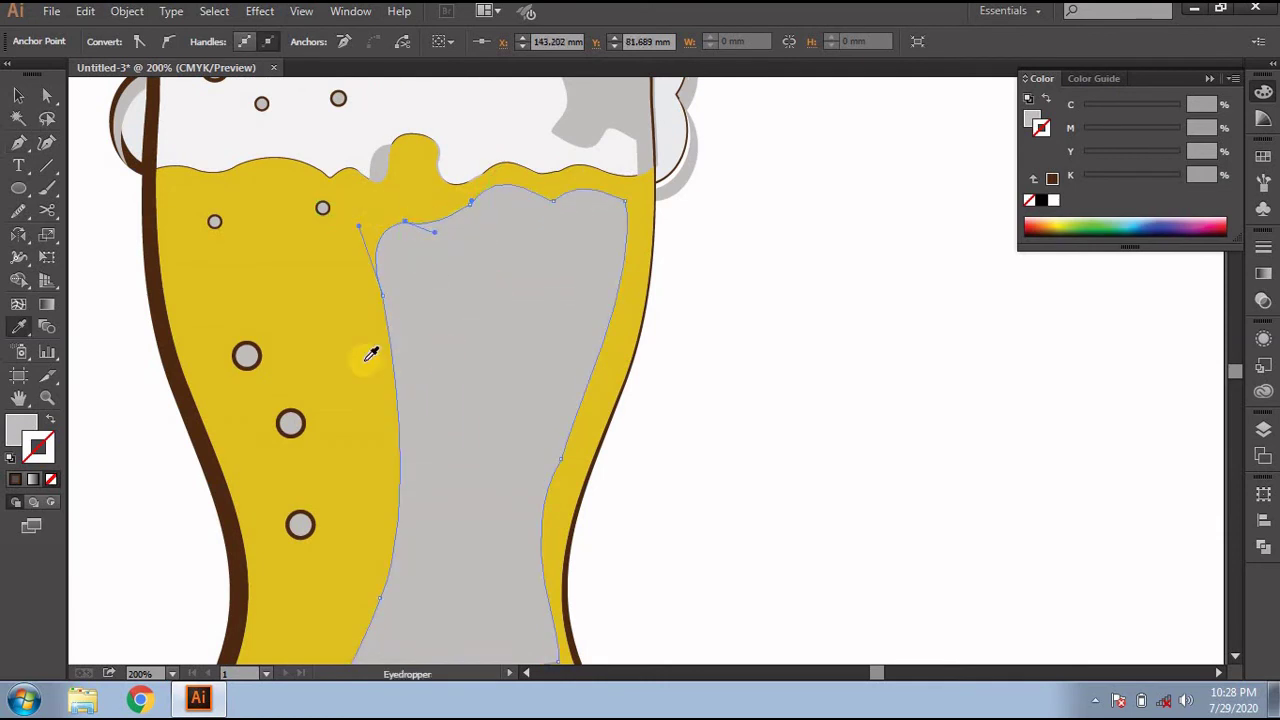
pyautogui.click(345, 360)
pyautogui.doubleClick(28, 428)
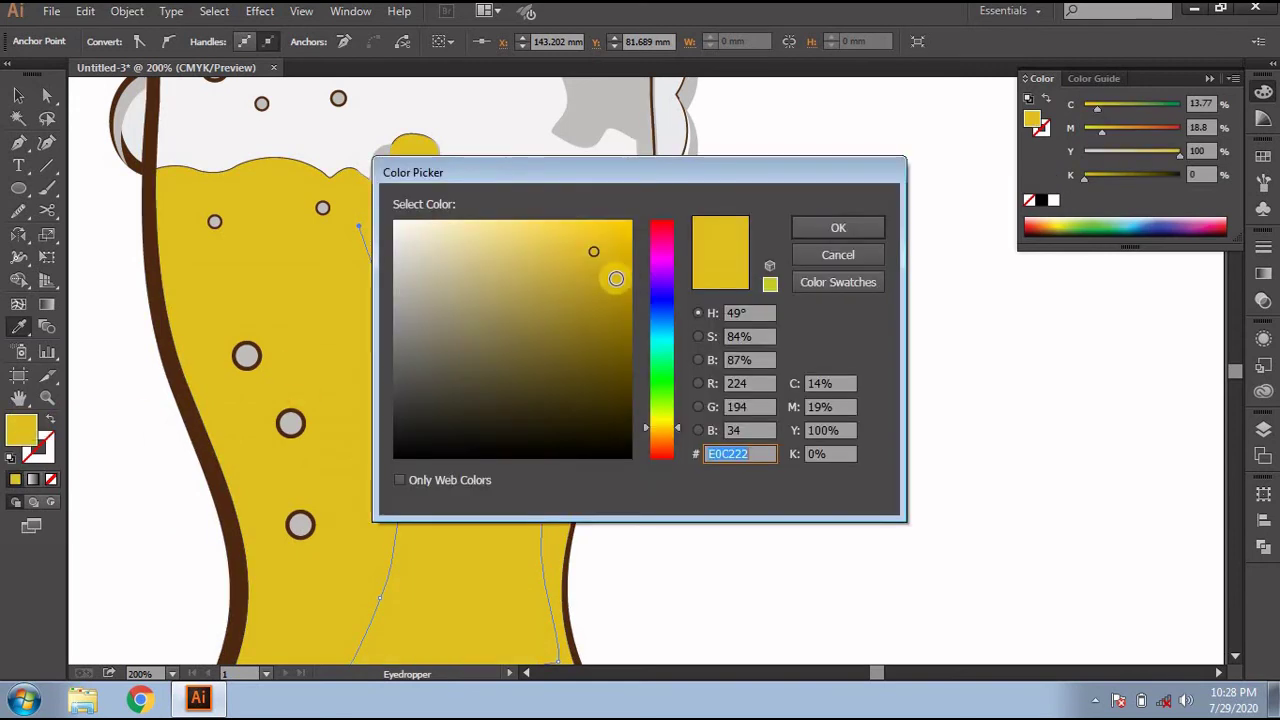
pyautogui.moveTo(602, 276); pyautogui.dragTo(612, 308)
pyautogui.click(816, 228)
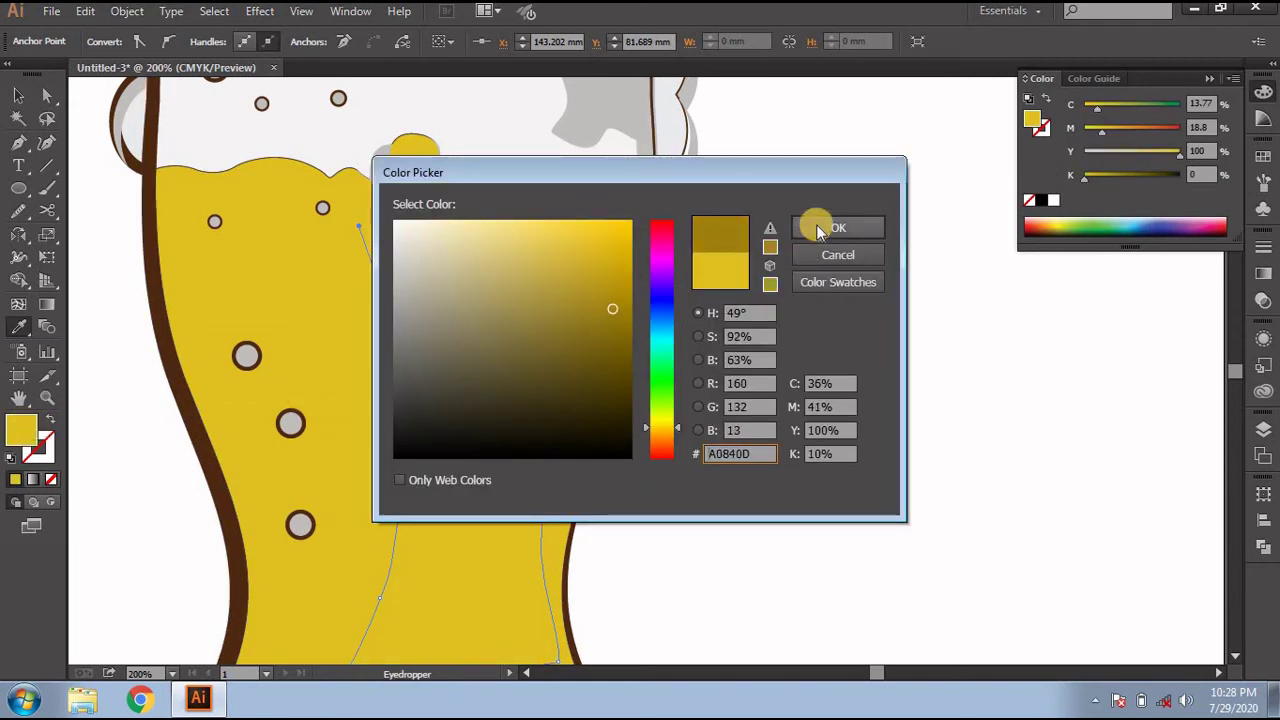
pyautogui.moveTo(658, 424); pyautogui.dragTo(662, 437)
pyautogui.moveTo(614, 271); pyautogui.dragTo(603, 236)
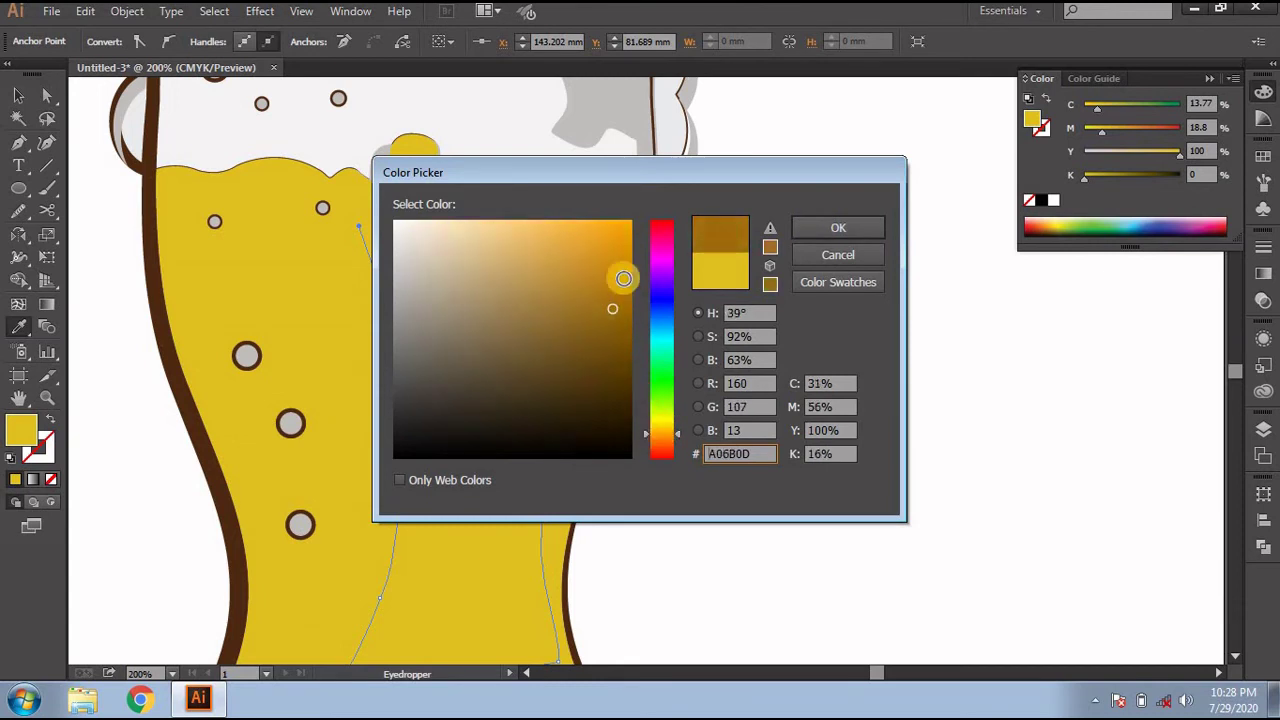
pyautogui.click(830, 226)
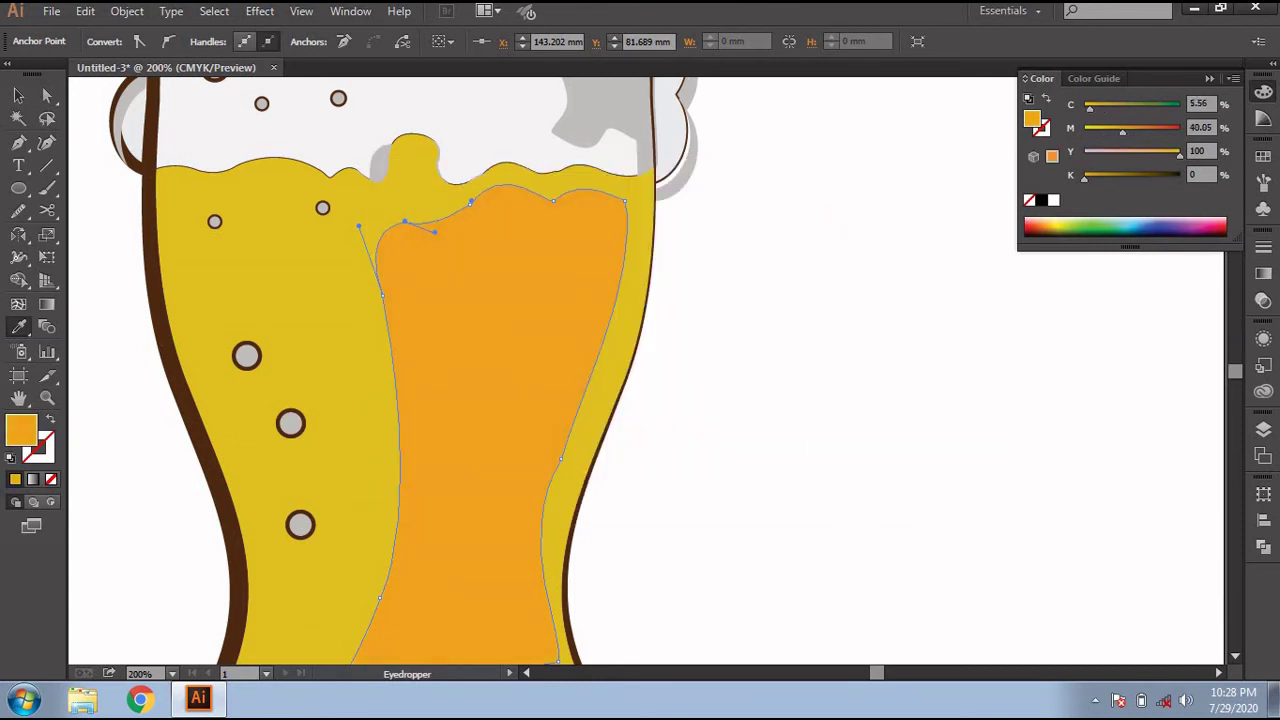
pyautogui.click(15, 93)
pyautogui.click(743, 360)
pyautogui.hotkey('ctrl', '-')
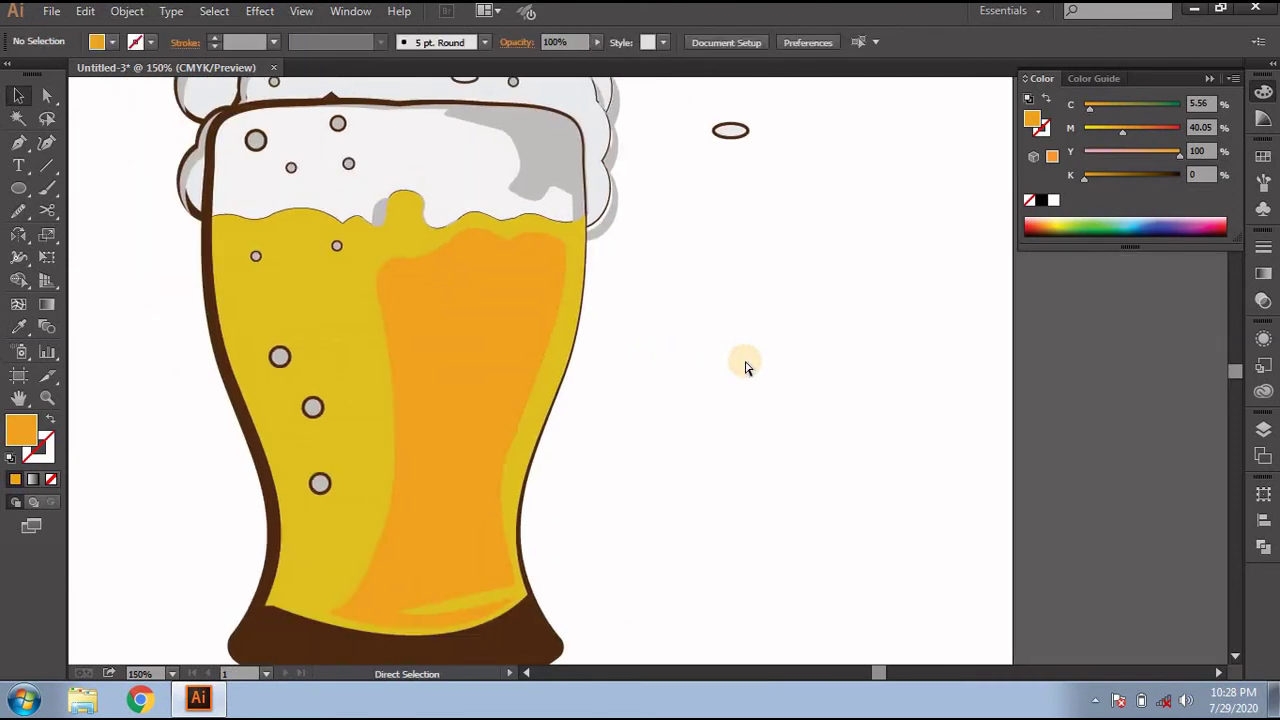
pyautogui.scroll(-3, 745, 374)
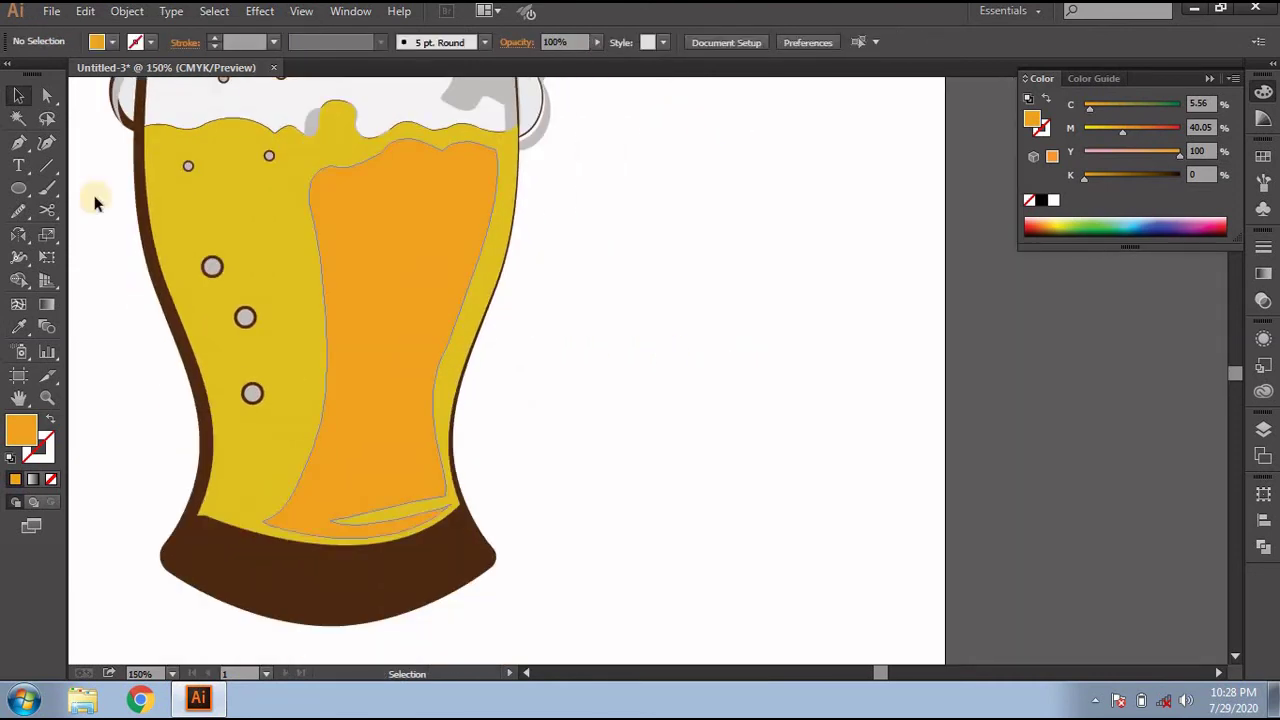
# Step: Start a path at the beer's top right, curving down the glass's right side and along the base top
pyautogui.click(18, 142)
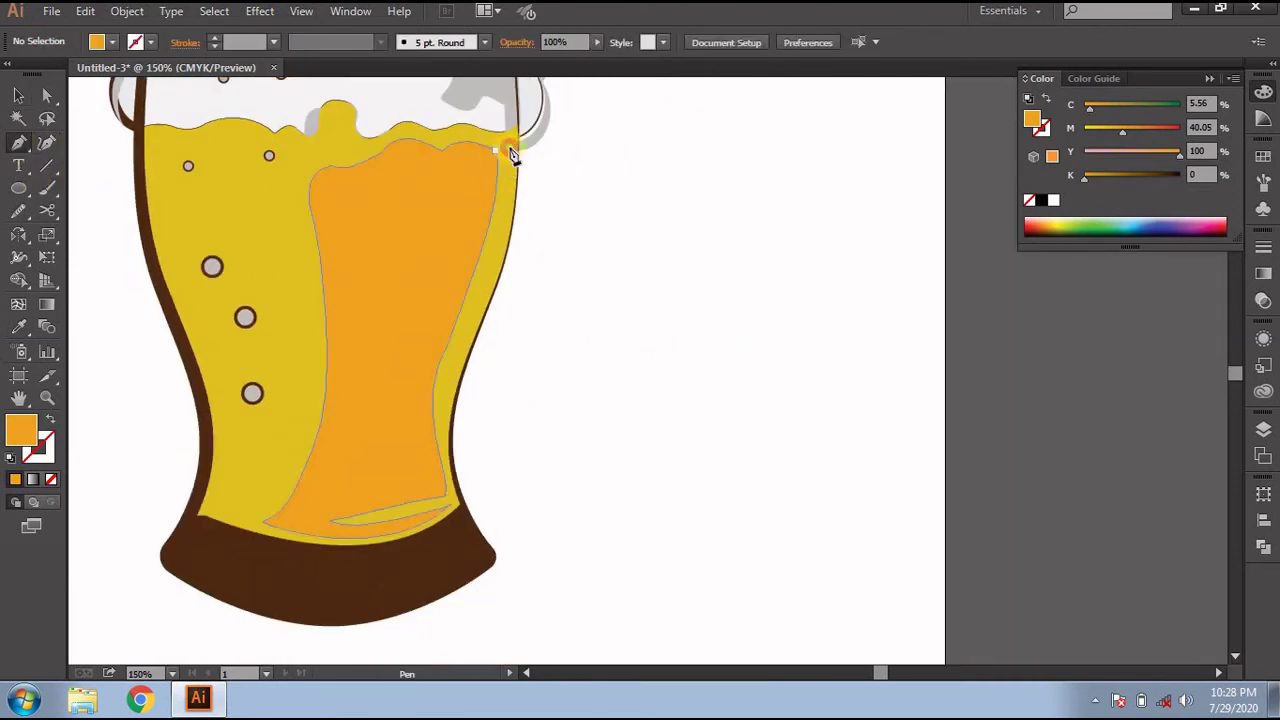
pyautogui.moveTo(500, 160); pyautogui.dragTo(497, 148)
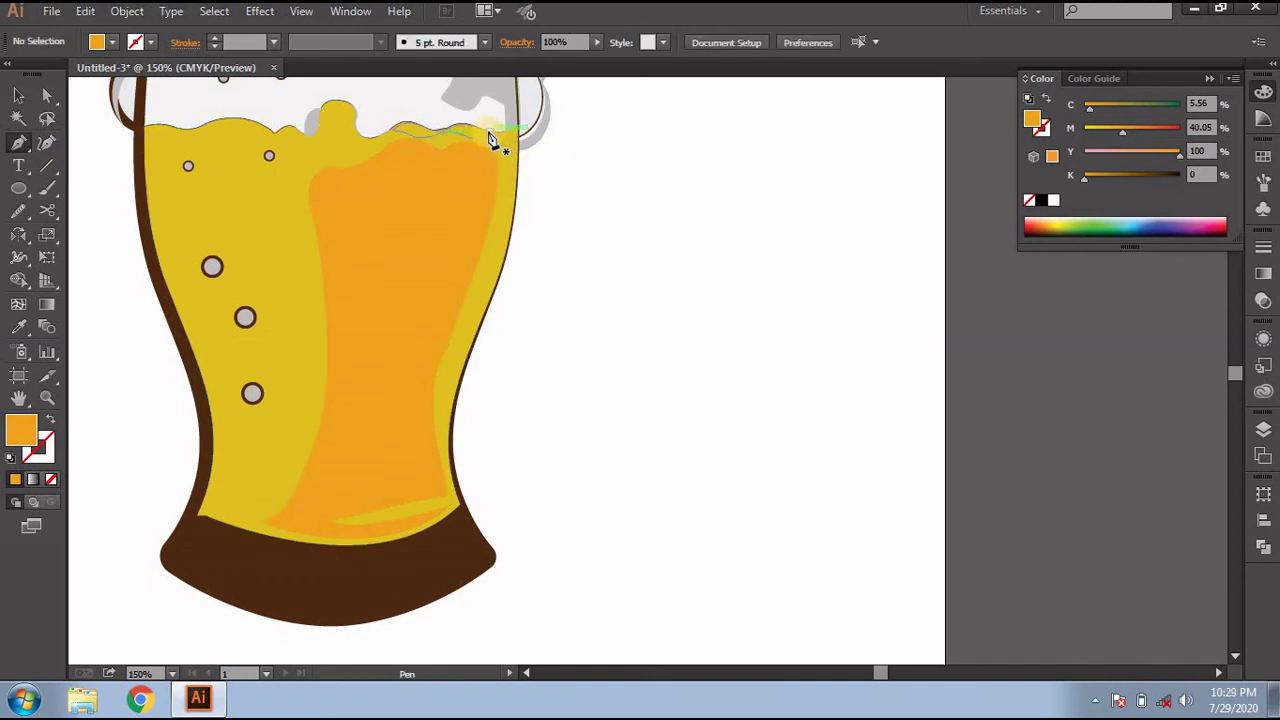
pyautogui.click(490, 133)
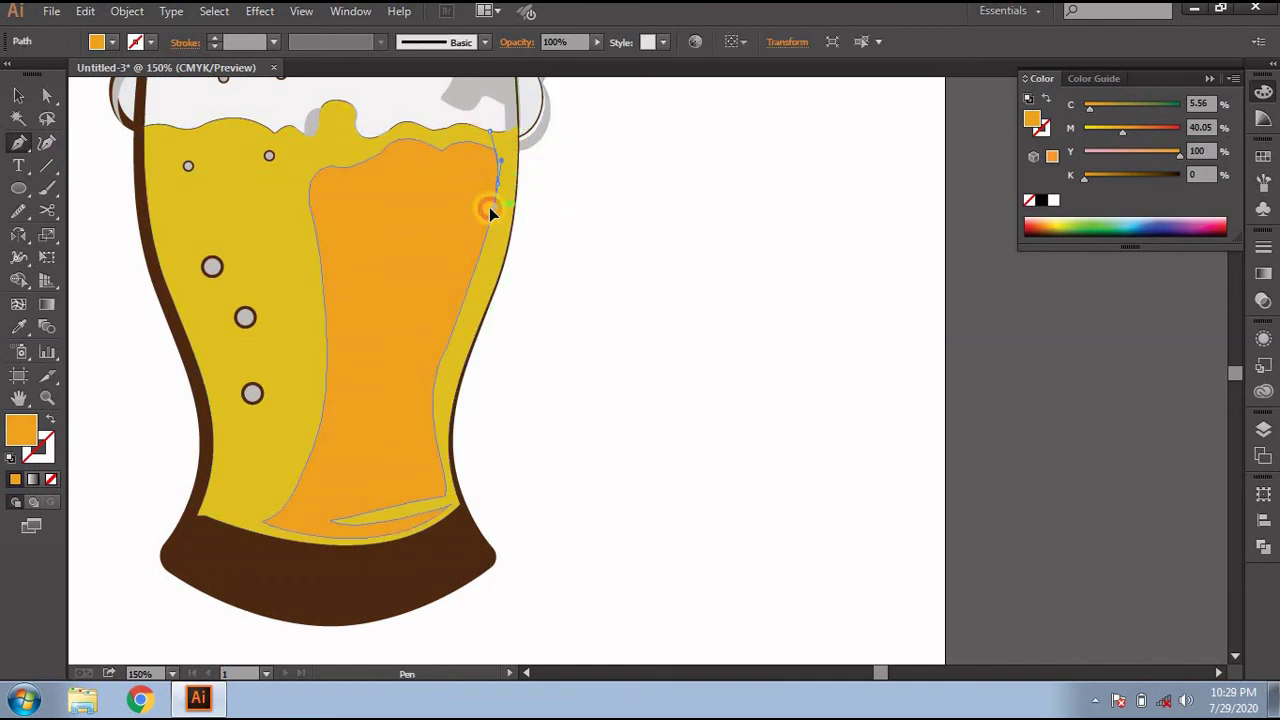
pyautogui.scroll(-1, 497, 210)
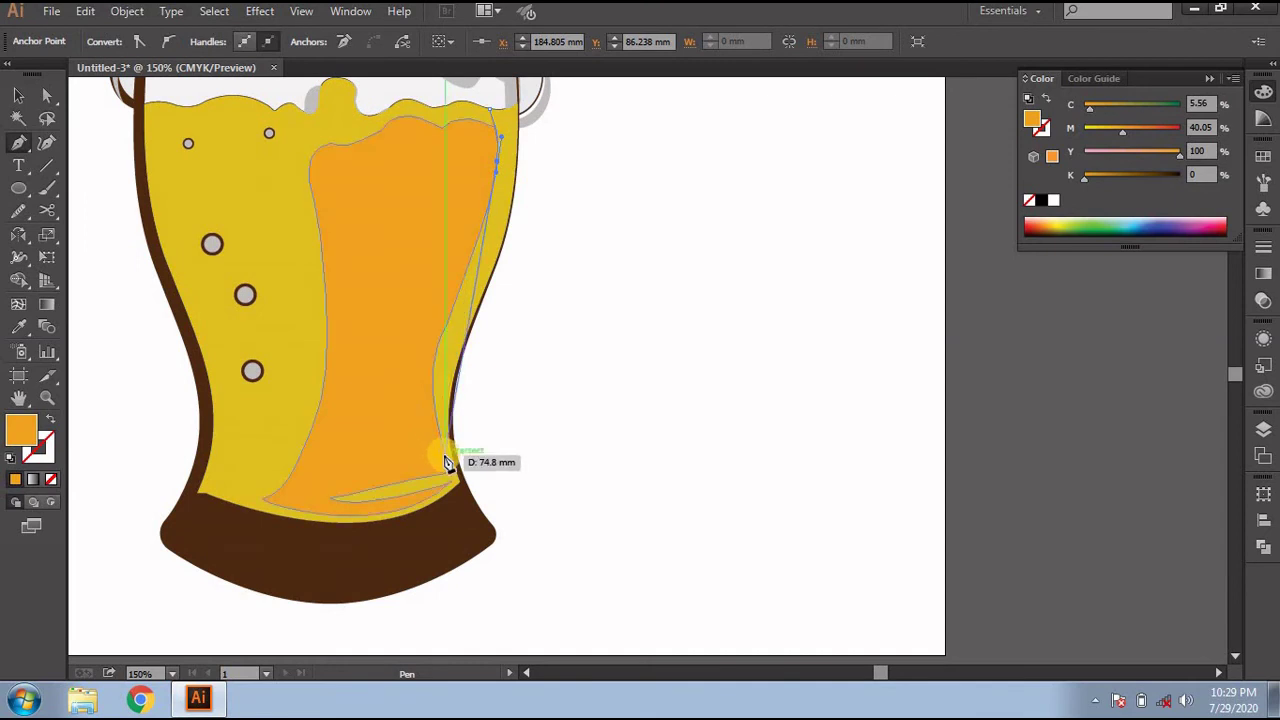
pyautogui.moveTo(445, 455); pyautogui.dragTo(482, 502)
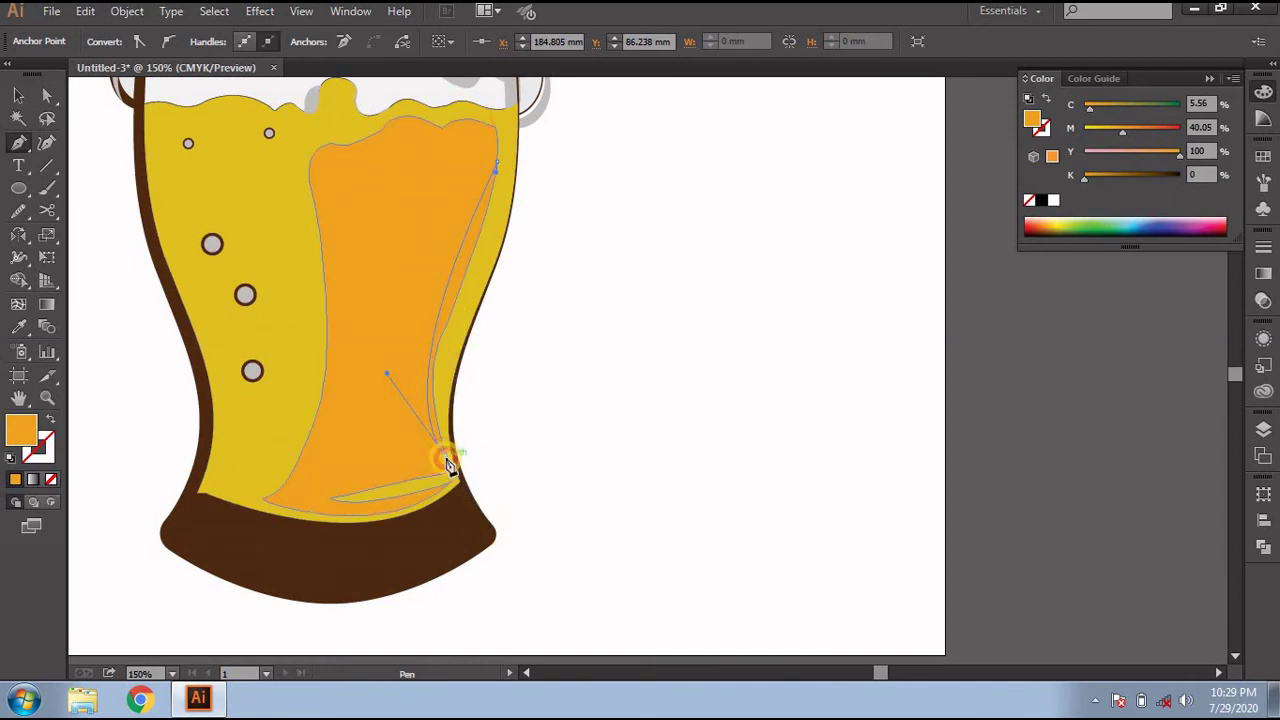
pyautogui.moveTo(446, 457)
pyautogui.mouseDown()
pyautogui.moveTo(455, 513)
pyautogui.moveTo(451, 490)
pyautogui.mouseUp()
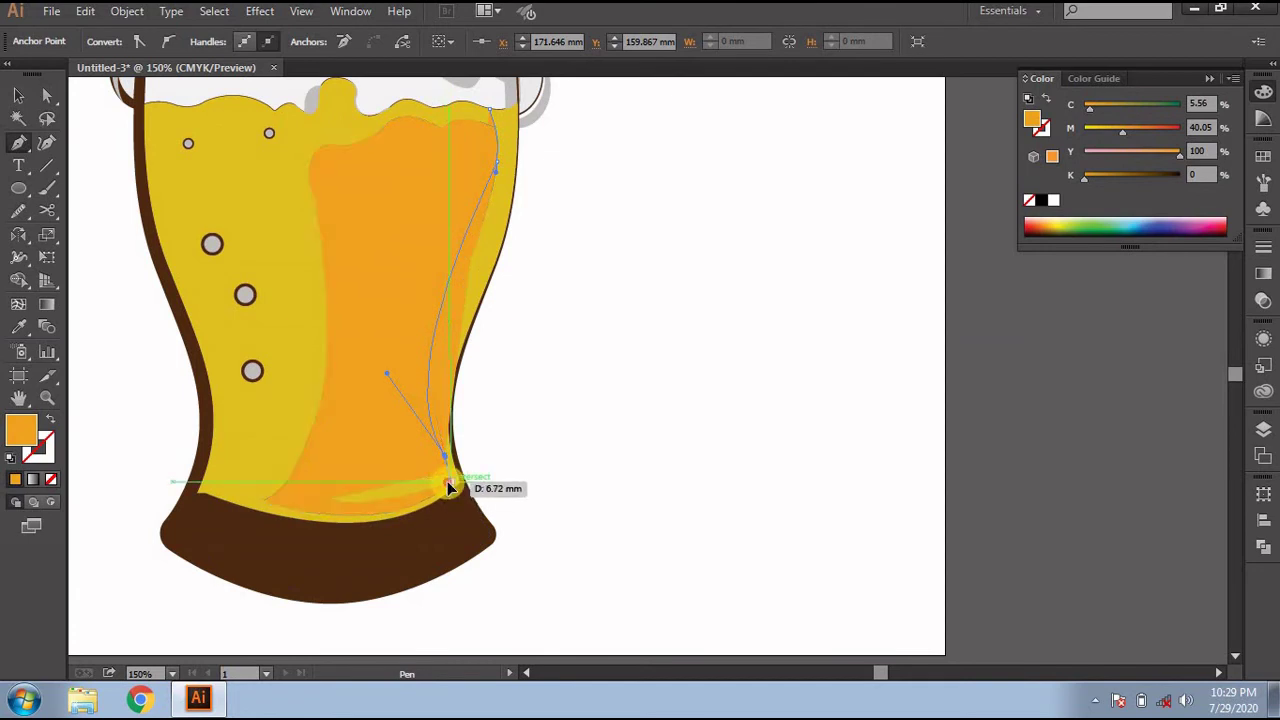
pyautogui.moveTo(260, 498)
pyautogui.mouseDown()
pyautogui.moveTo(191, 453)
pyautogui.moveTo(163, 465)
pyautogui.moveTo(251, 496)
pyautogui.mouseUp()
pyautogui.click(253, 521)
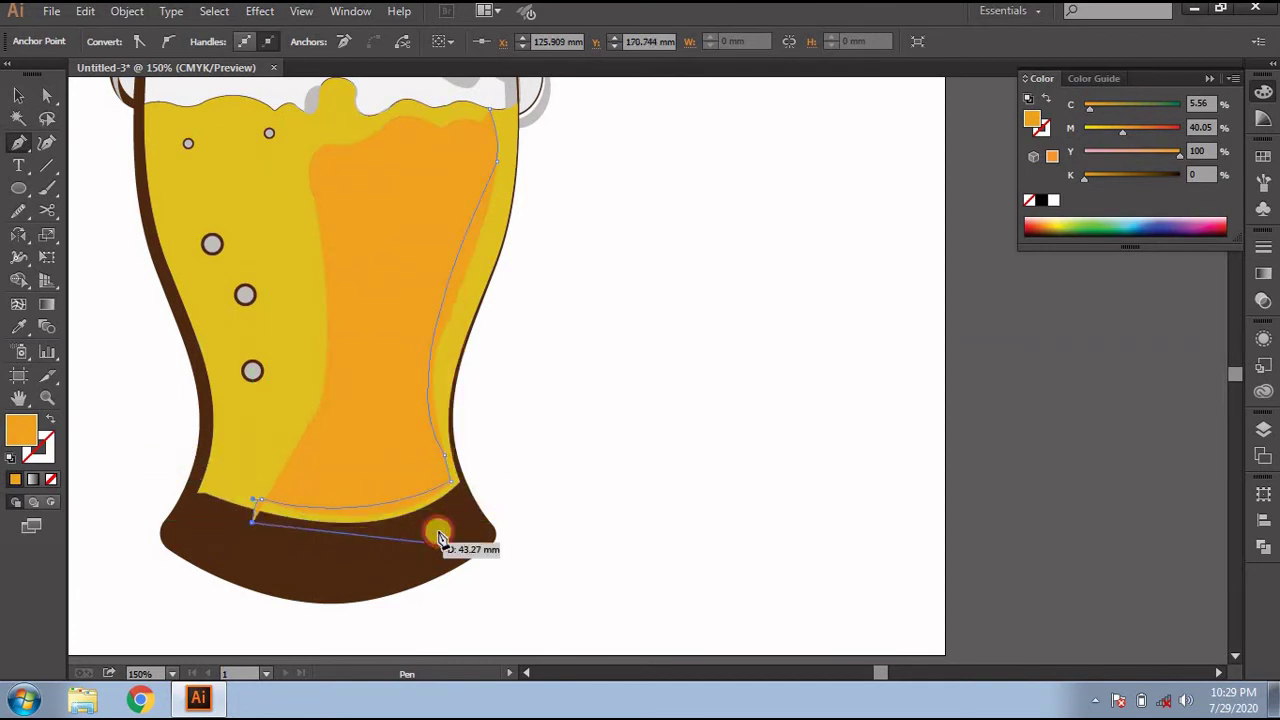
# Step: Run the path back across the base, up outside the glass's right side, and down its inner edge
pyautogui.moveTo(440, 537); pyautogui.dragTo(497, 440)
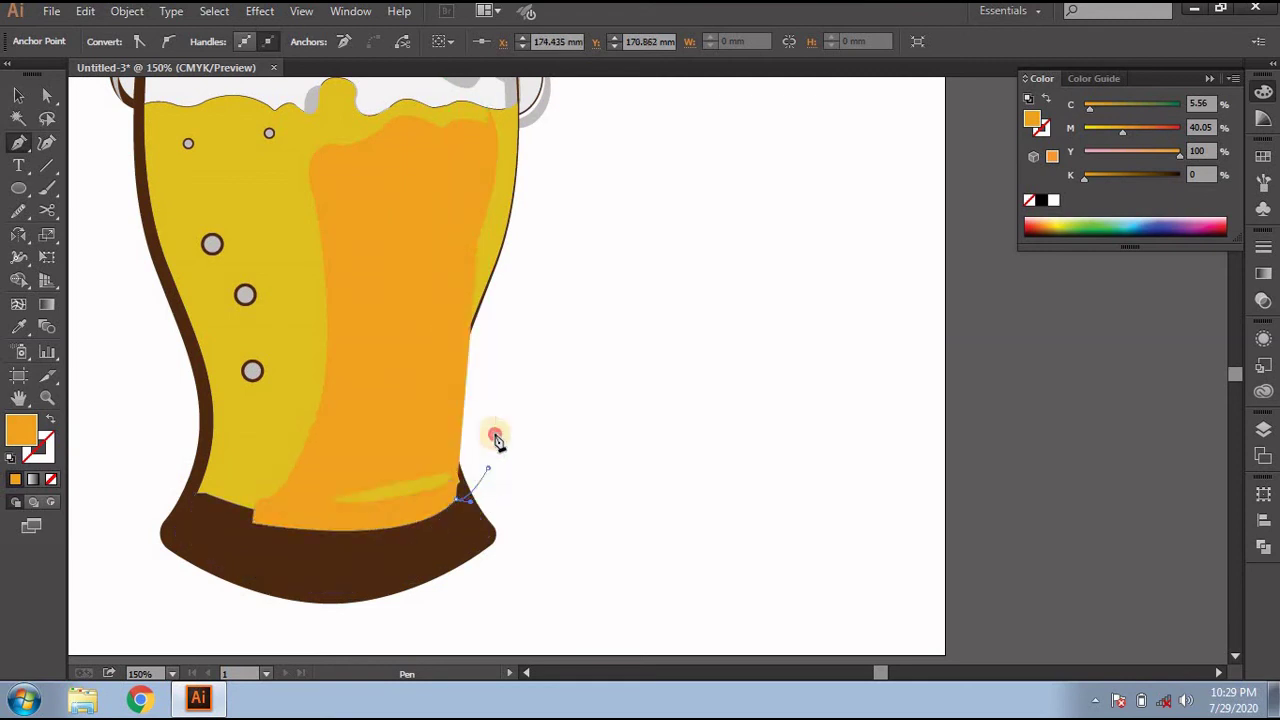
pyautogui.click(509, 380)
pyautogui.click(506, 320)
pyautogui.click(533, 262)
pyautogui.moveTo(541, 140)
pyautogui.mouseDown()
pyautogui.moveTo(517, 123)
pyautogui.moveTo(520, 157)
pyautogui.moveTo(503, 108)
pyautogui.mouseUp()
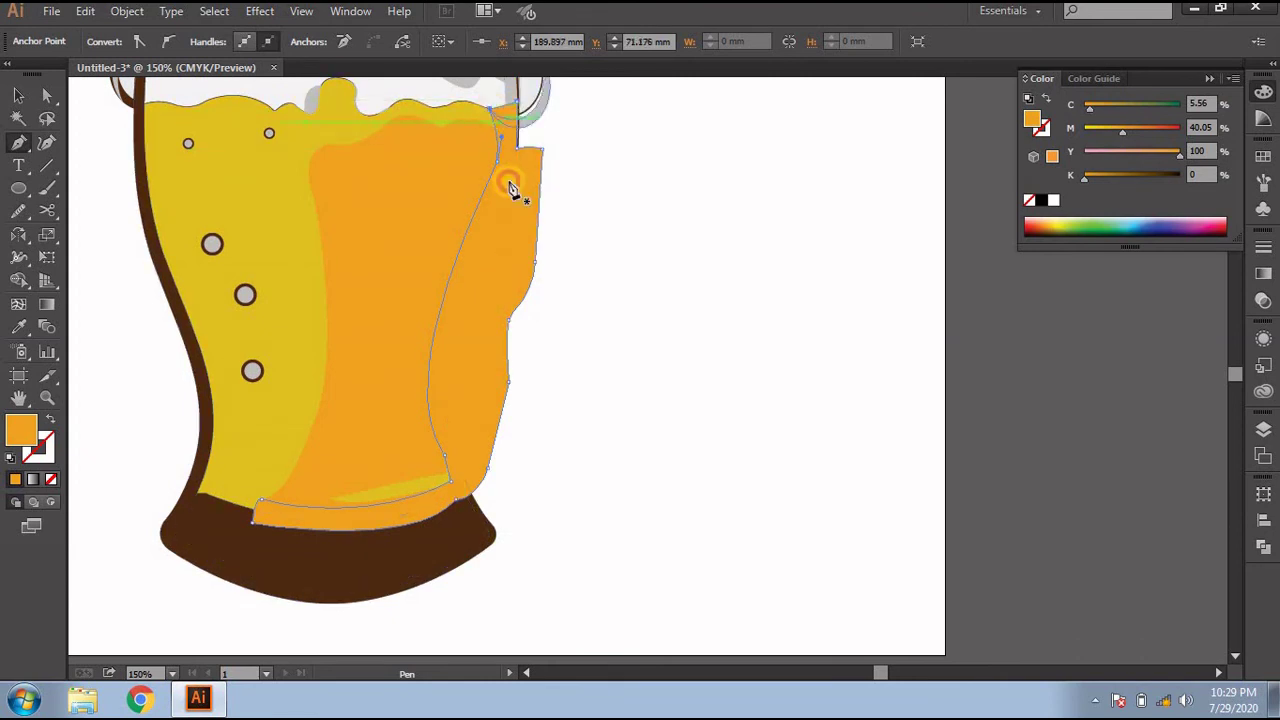
pyautogui.click(503, 240)
pyautogui.moveTo(494, 276); pyautogui.dragTo(479, 389)
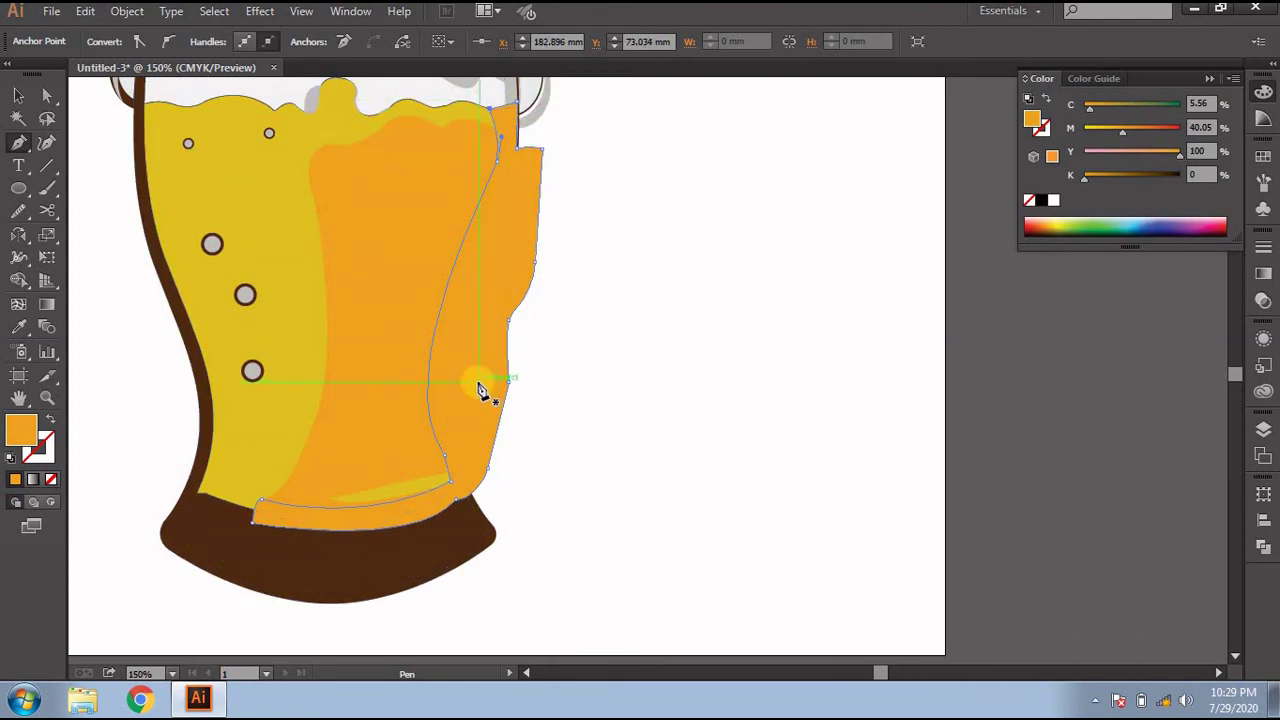
# Step: Fill the new shape with the base's brown, lightened to 7A4826
pyautogui.press('i')
pyautogui.click(314, 558)
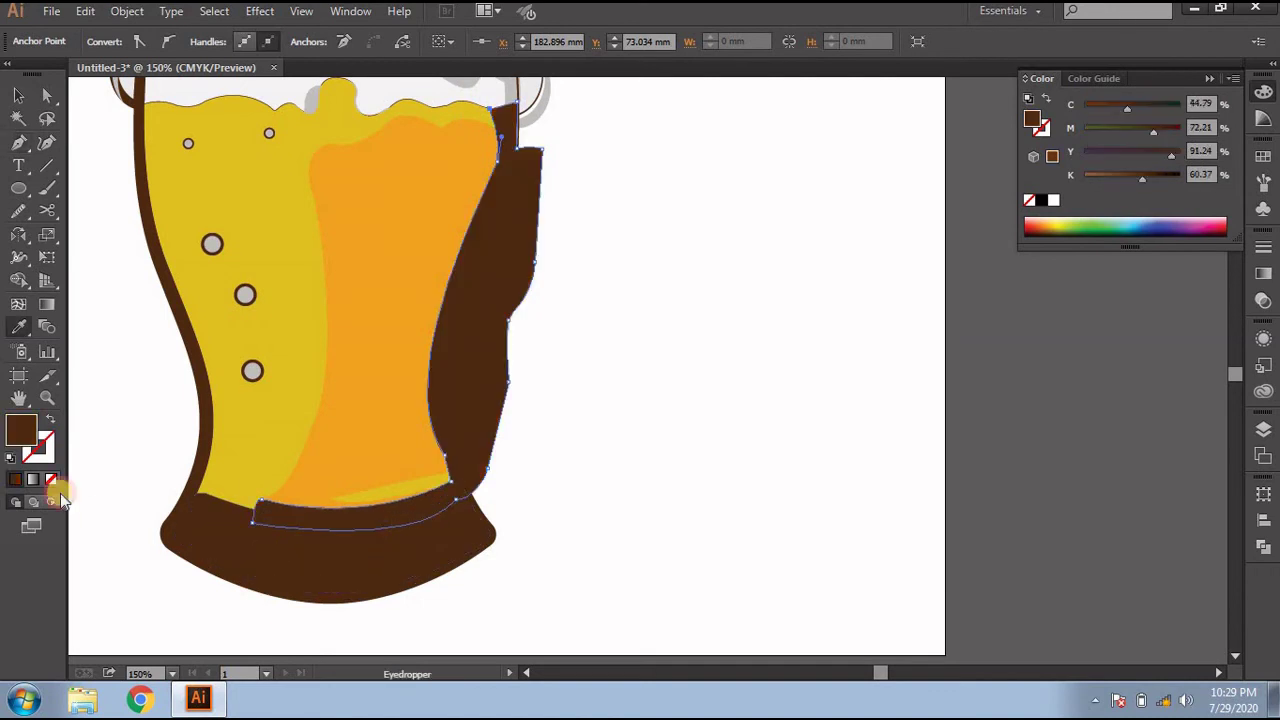
pyautogui.doubleClick(22, 430)
pyautogui.moveTo(575, 383); pyautogui.dragTo(557, 344)
pyautogui.click(838, 228)
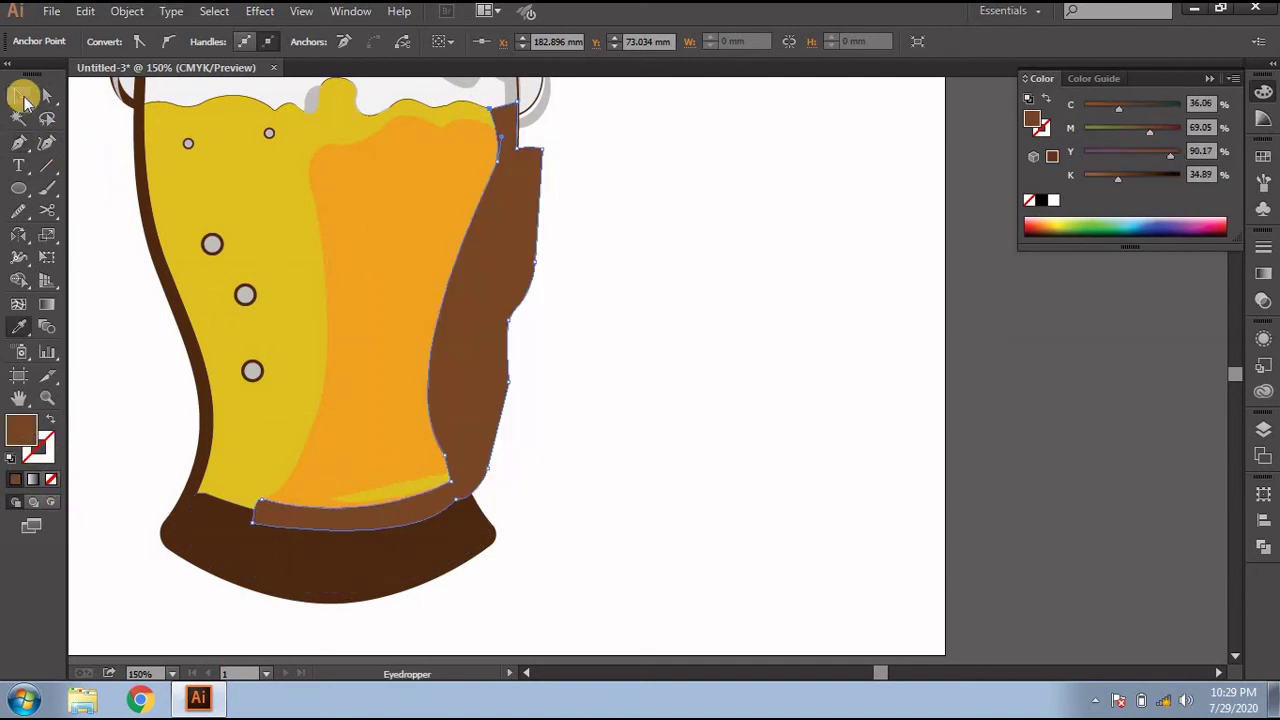
# Step: With Shape Builder, delete the brown outside the glass and merge the strip with the base
pyautogui.click(19, 95)
pyautogui.moveTo(629, 271); pyautogui.dragTo(396, 468)
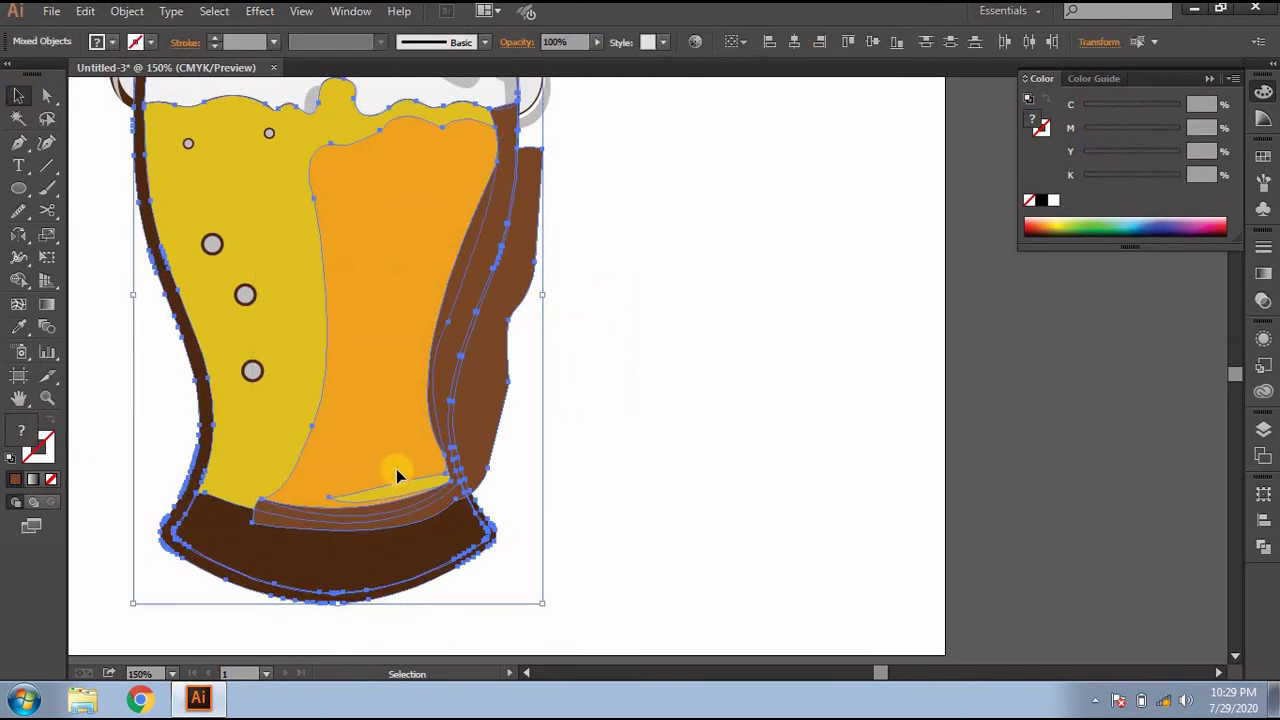
pyautogui.click(18, 279)
pyautogui.keyDown('alt'); pyautogui.click(539, 245); pyautogui.keyUp('alt')
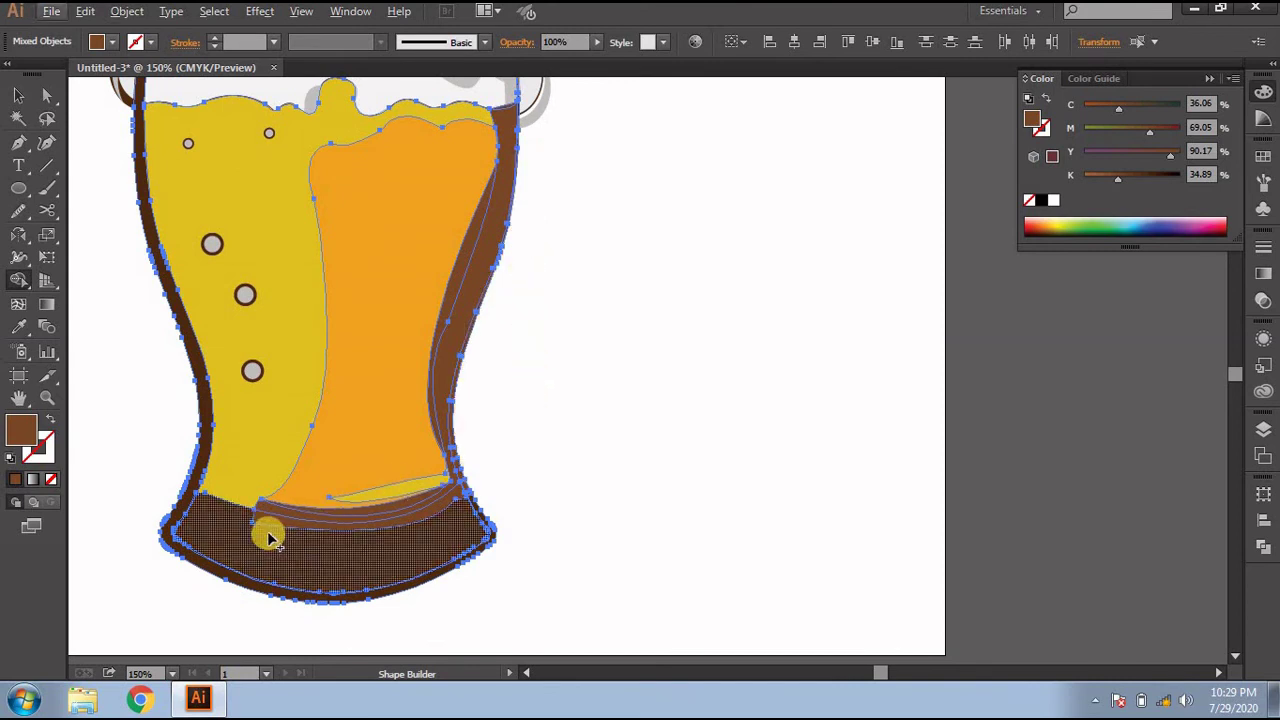
pyautogui.moveTo(271, 523); pyautogui.dragTo(341, 543)
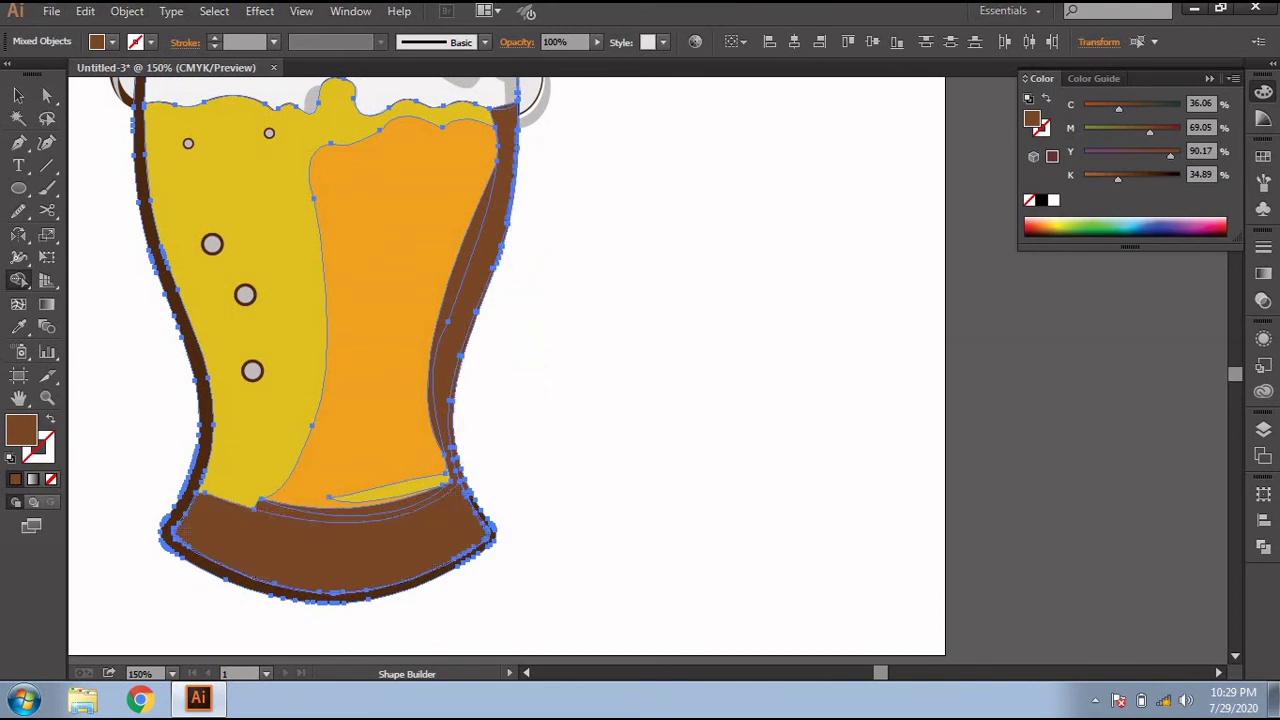
pyautogui.click(18, 93)
pyautogui.click(753, 396)
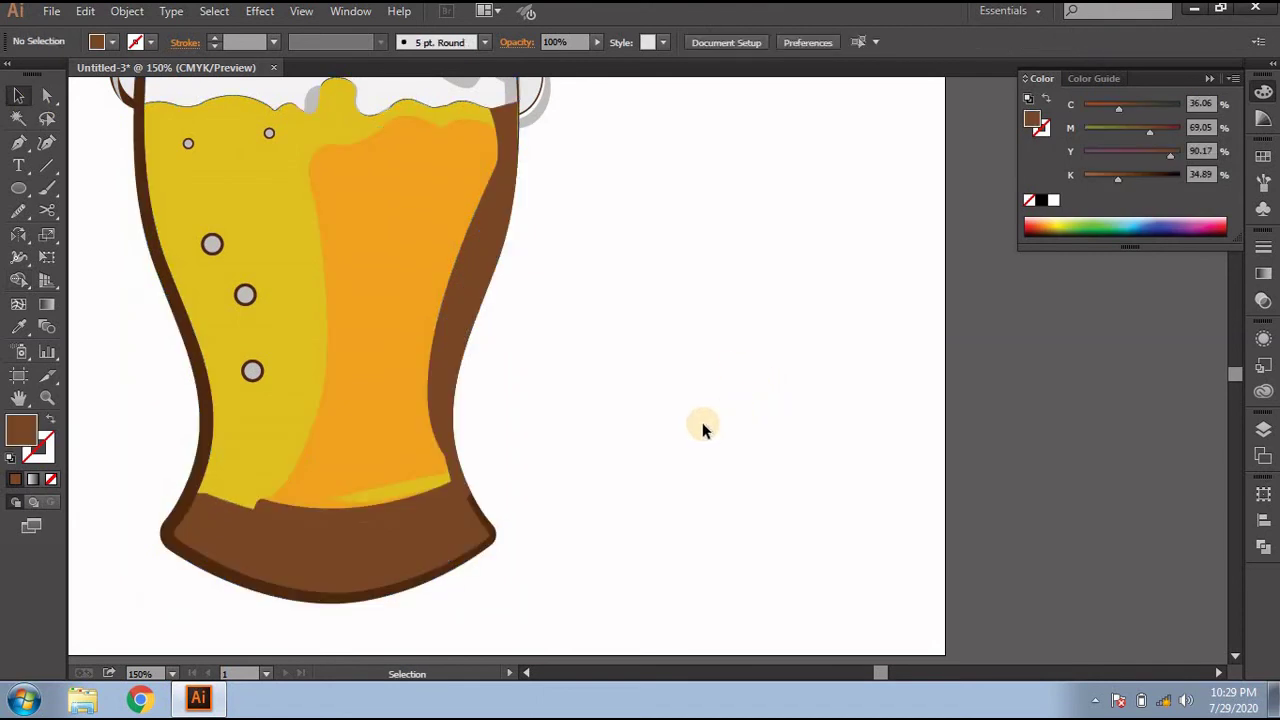
# Step: Delete the extra brown side shape and the stray small ellipse, then select the whole glass
pyautogui.hotkey('ctrl', 'a')
pyautogui.click(659, 537)
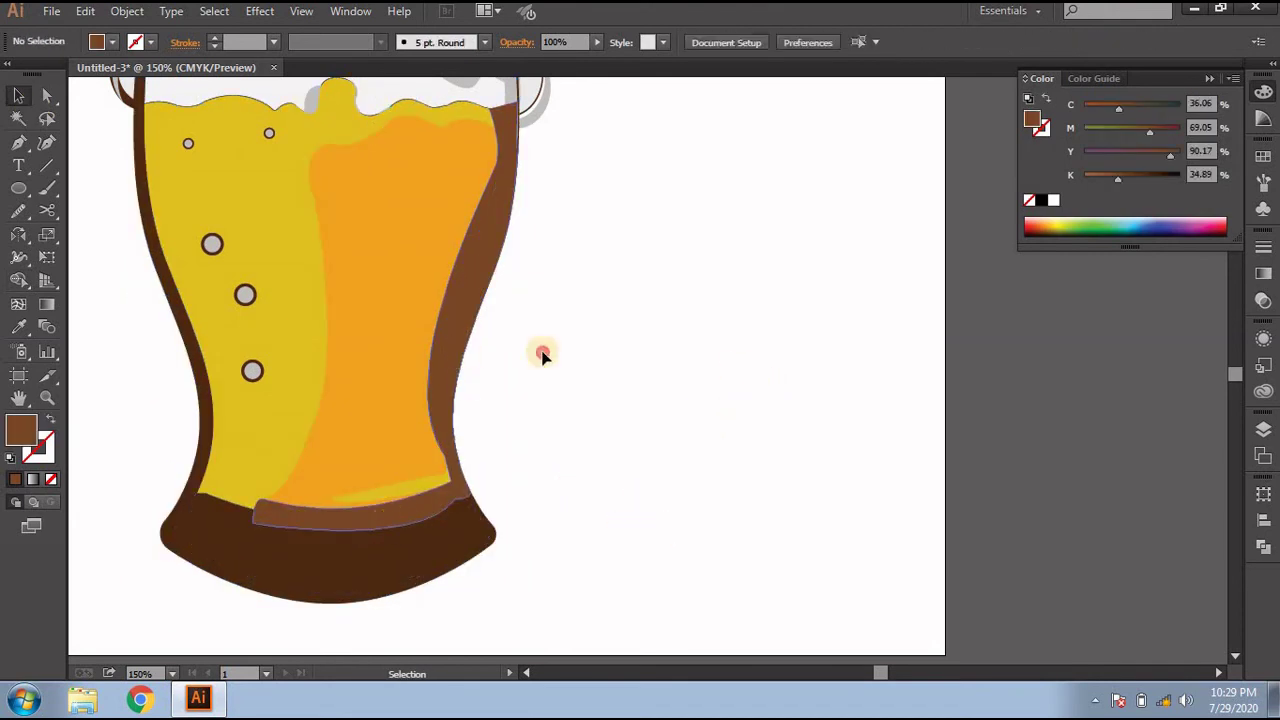
pyautogui.moveTo(541, 354); pyautogui.dragTo(563, 349)
pyautogui.press('Delete')
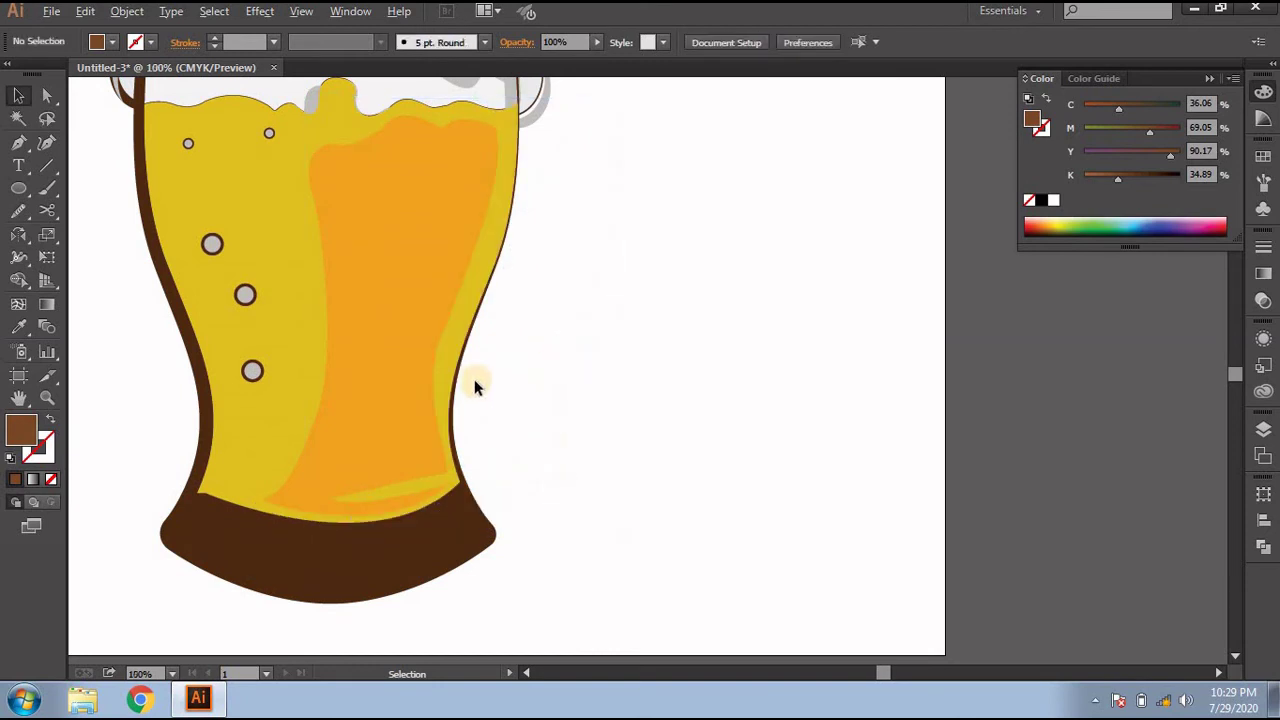
pyautogui.hotkey('ctrl', '-')
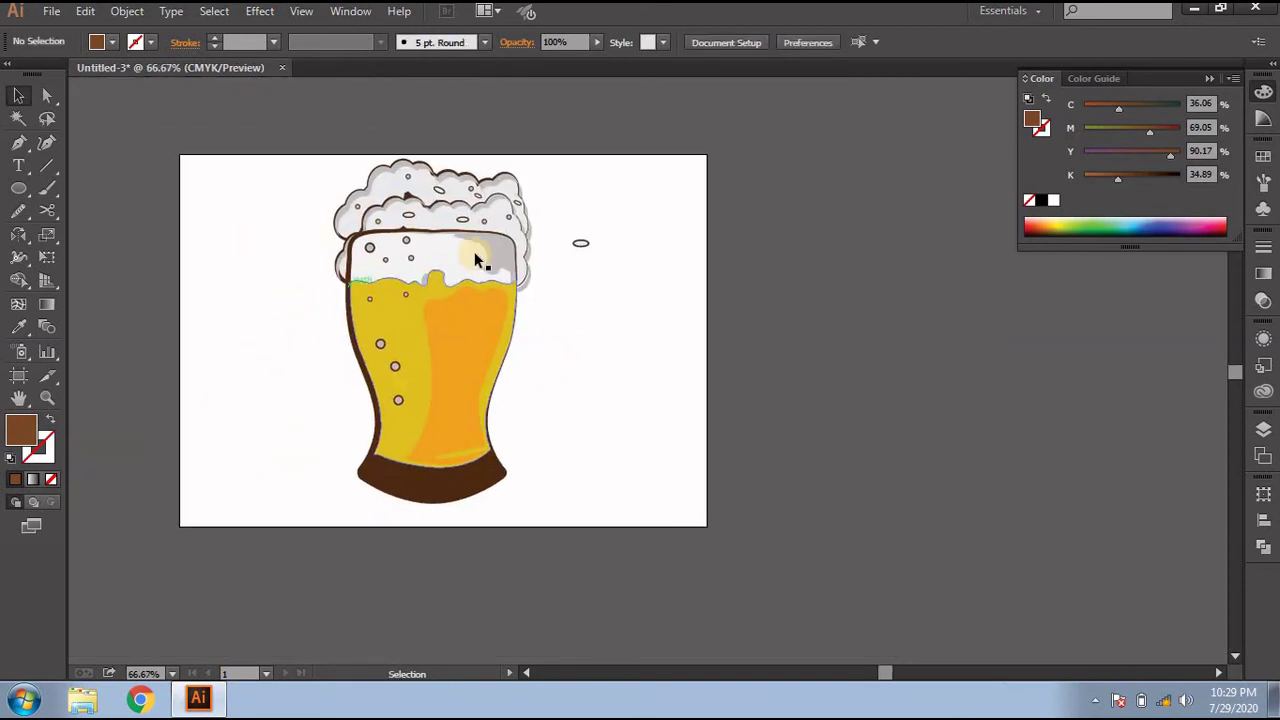
pyautogui.moveTo(566, 232); pyautogui.dragTo(620, 283)
pyautogui.press('Delete')
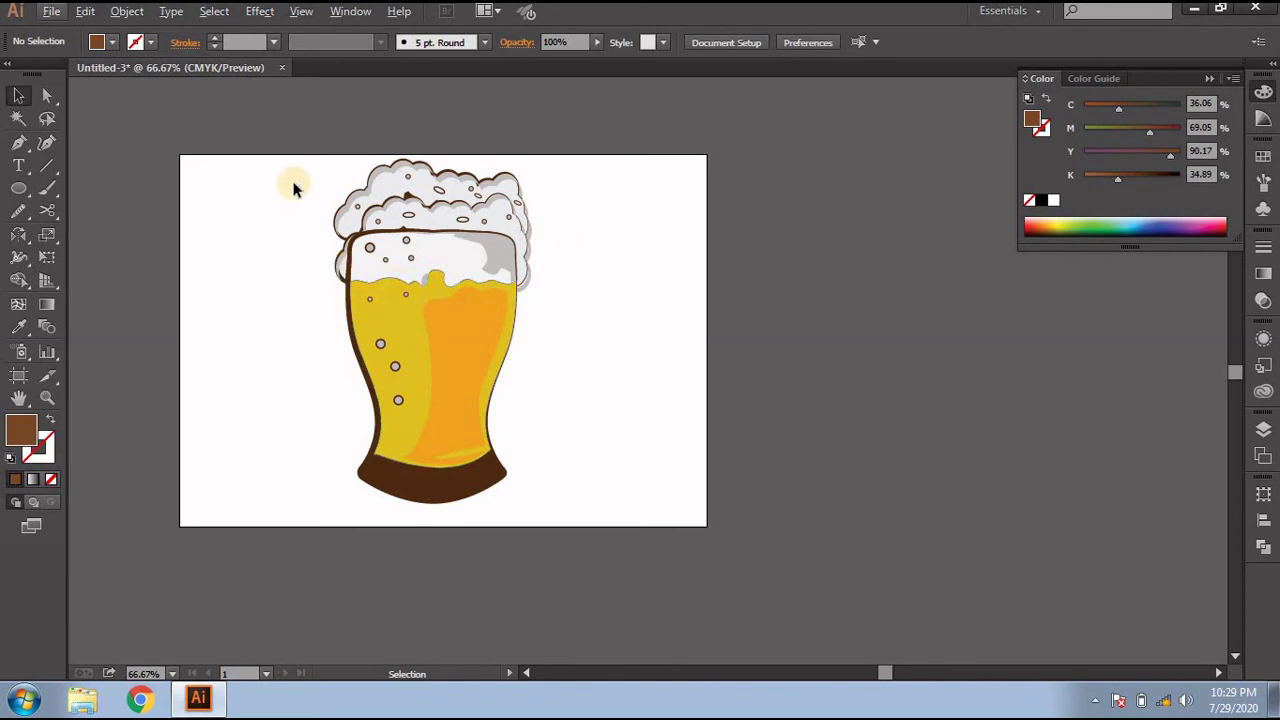
pyautogui.moveTo(282, 154); pyautogui.dragTo(586, 534)
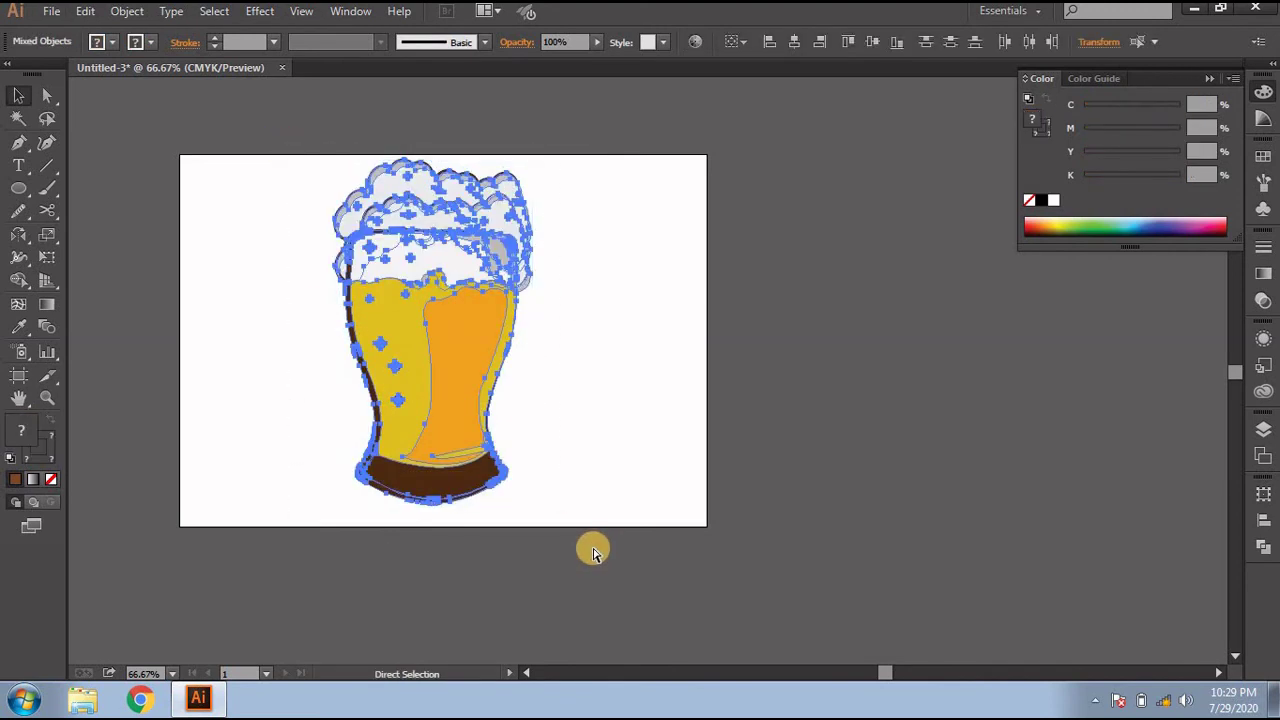
# Step: Expand the glass artwork's appearance and move the glass group left and down
pyautogui.click(140, 12)
pyautogui.click(210, 231)
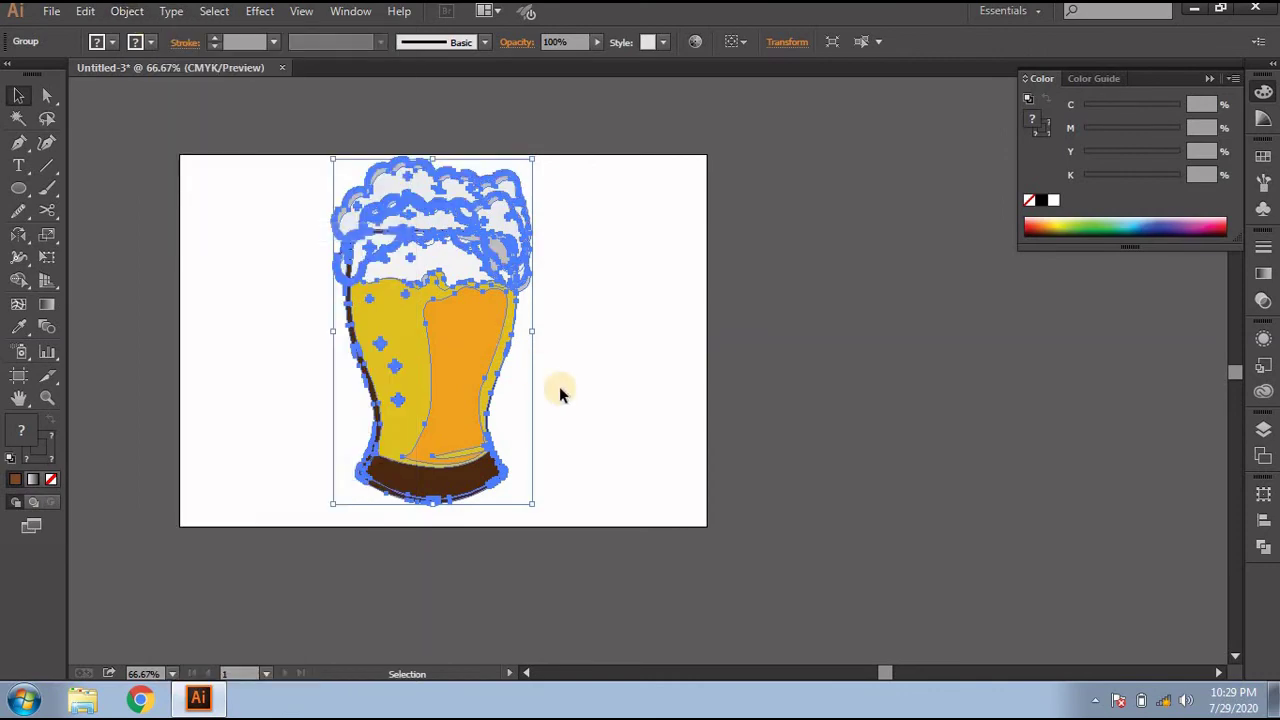
pyautogui.click(632, 400)
pyautogui.moveTo(402, 405); pyautogui.dragTo(407, 403)
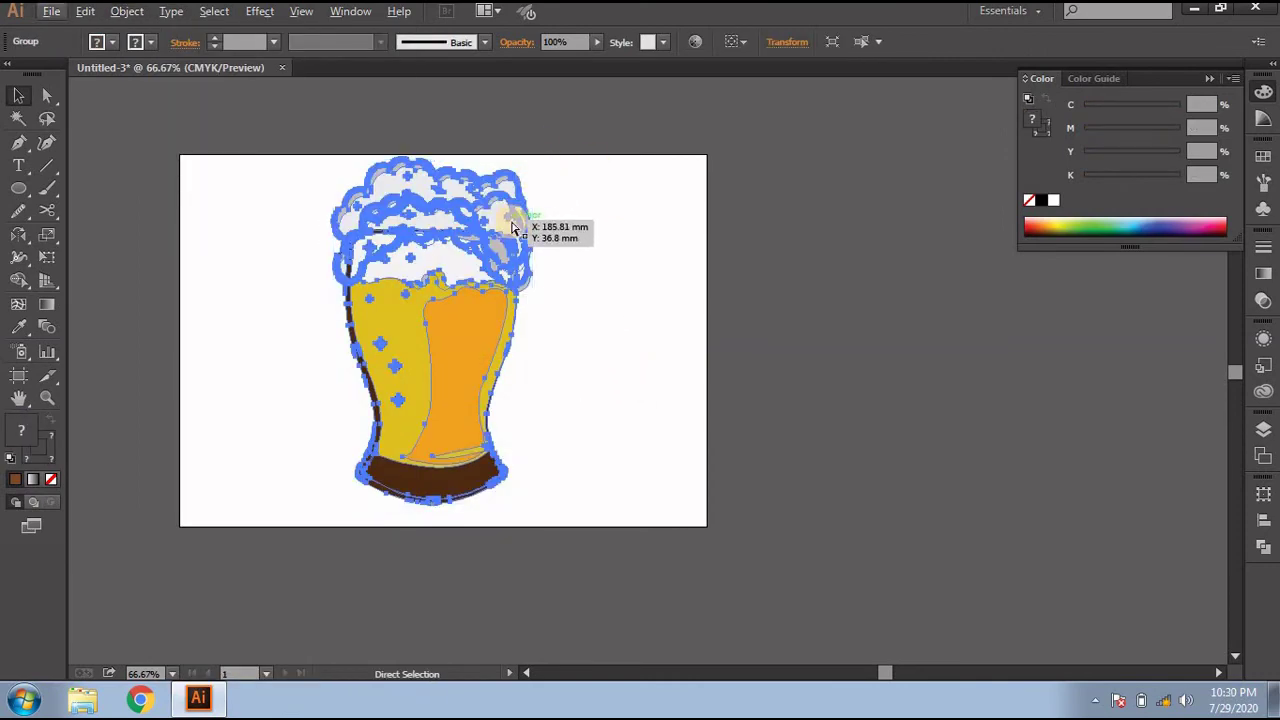
pyautogui.scroll(2, 510, 220)
pyautogui.moveTo(660, 371); pyautogui.dragTo(570, 398)
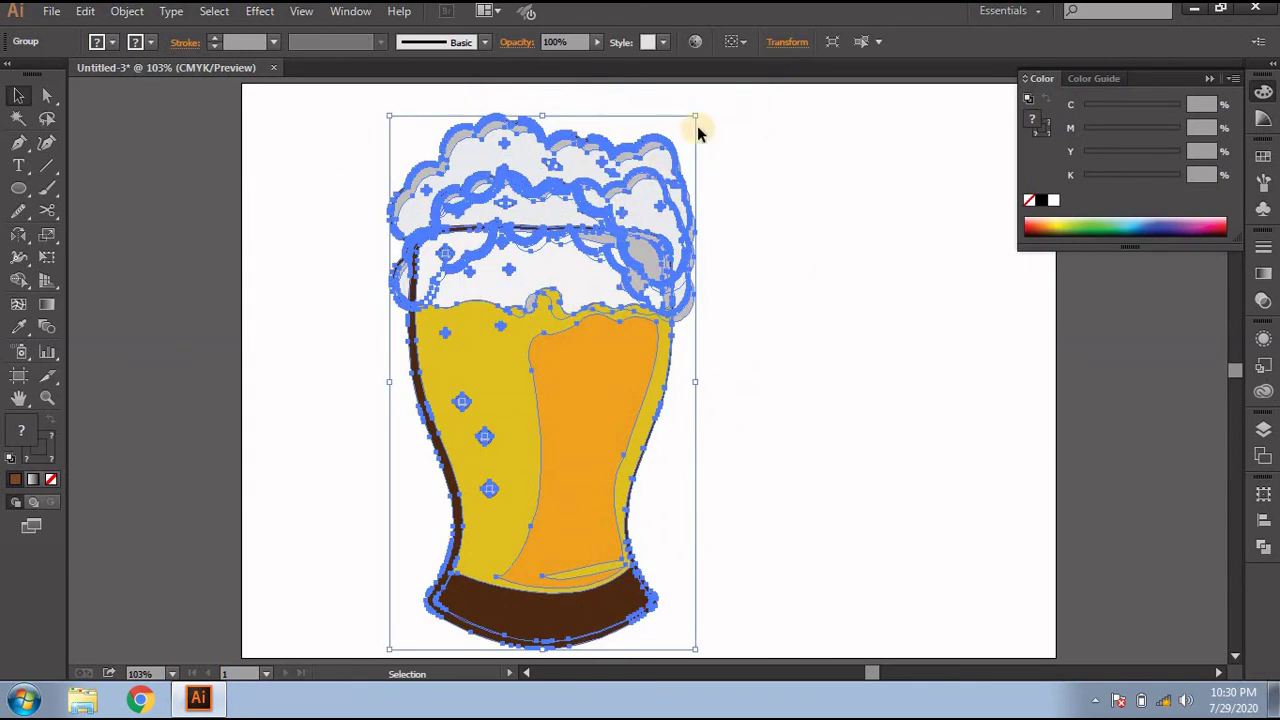
# Step: Shrink the glass, tilt it about 8 degrees, and Alt-drag a copy to the right
pyautogui.click(700, 114)
pyautogui.click(671, 157)
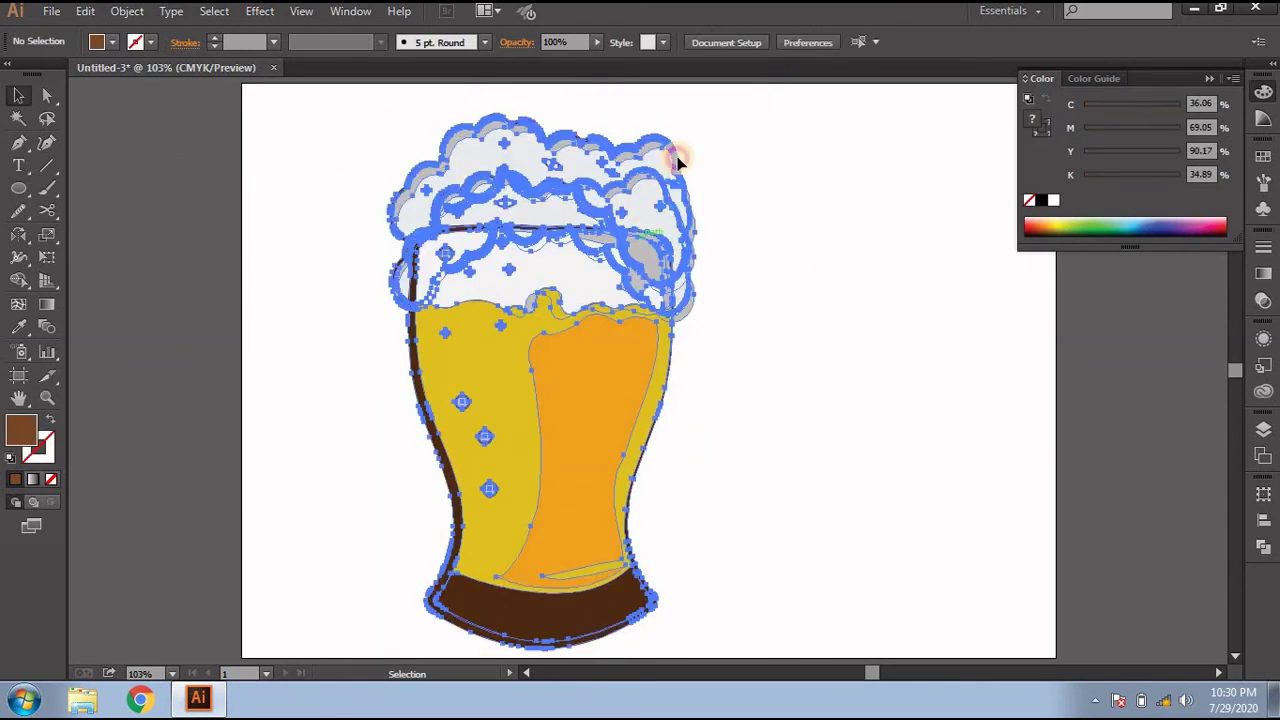
pyautogui.moveTo(695, 117); pyautogui.dragTo(678, 139)
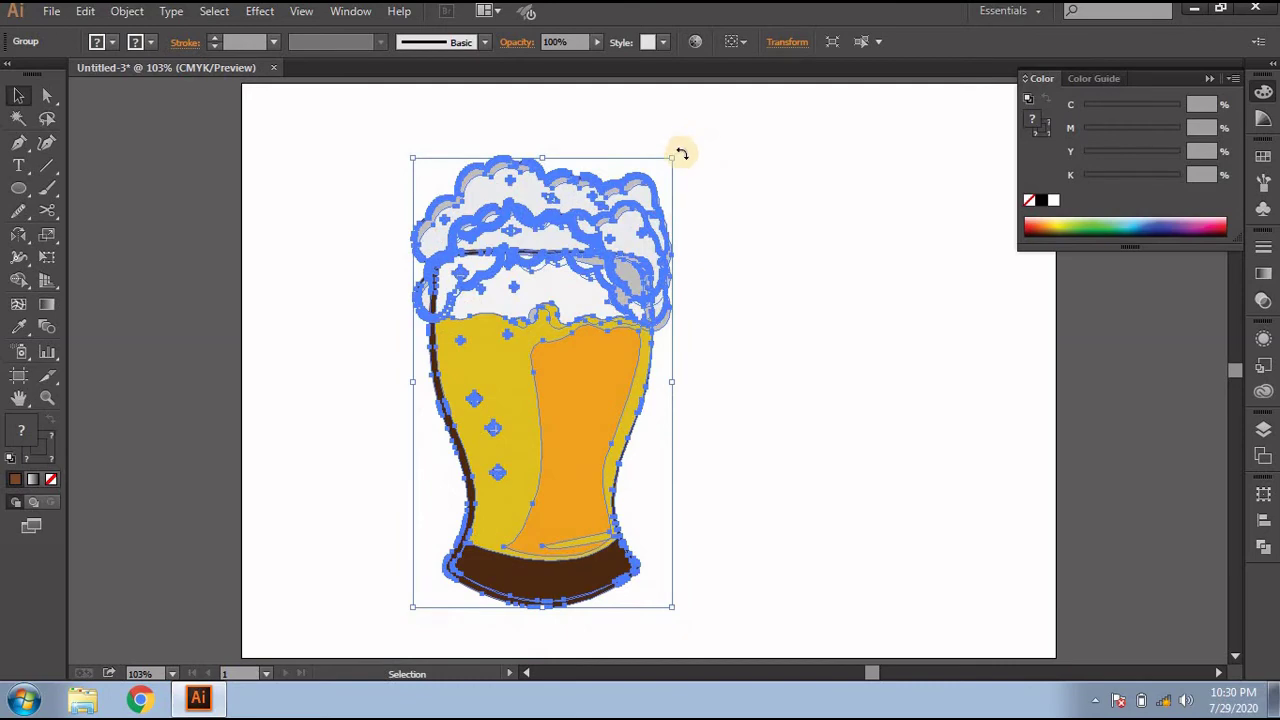
pyautogui.moveTo(683, 153); pyautogui.dragTo(729, 171)
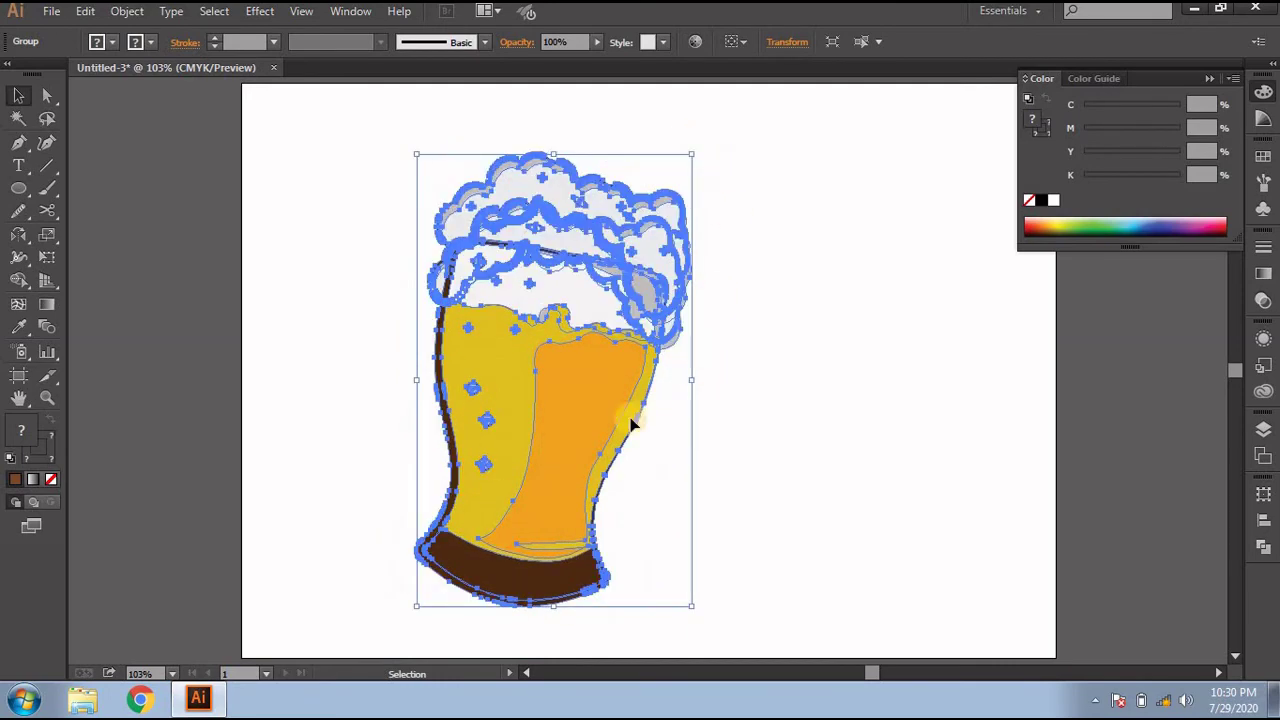
pyautogui.moveTo(631, 420); pyautogui.dragTo(680, 422)
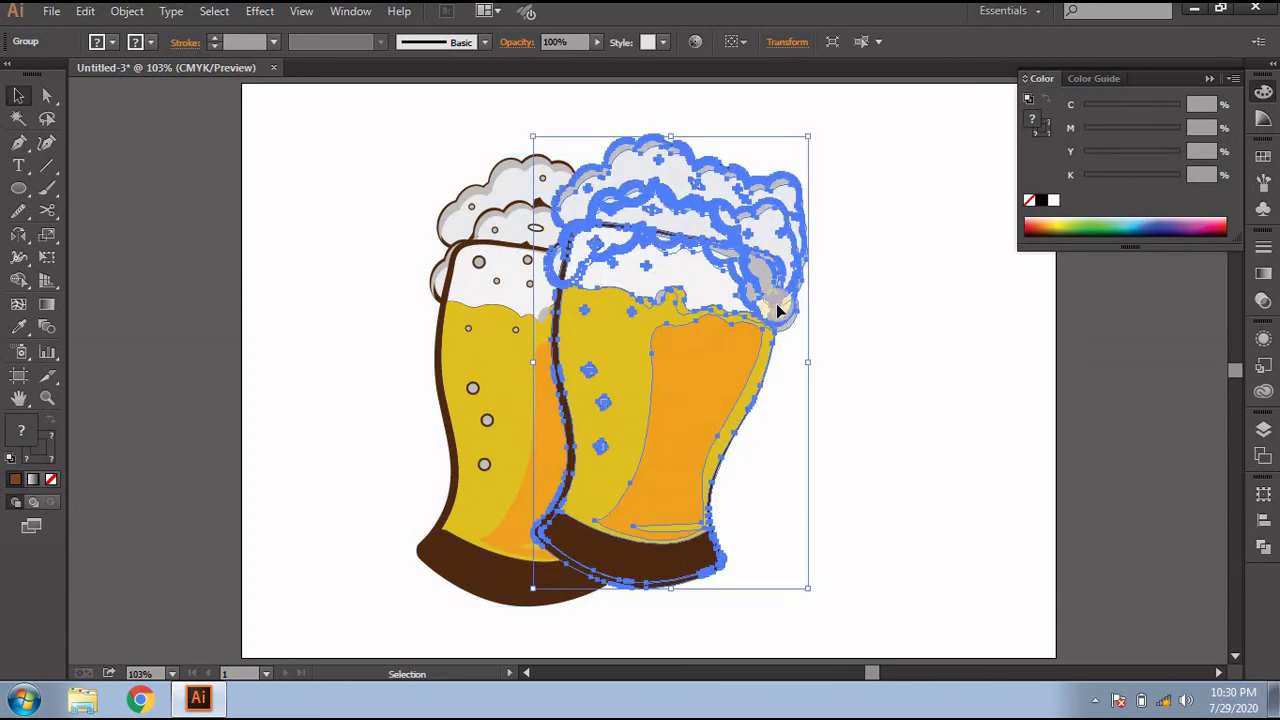
# Step: Rotate the copied glass the opposite way toward the first and shrink it slightly
pyautogui.click(529, 128)
pyautogui.click(623, 178)
pyautogui.moveTo(527, 127); pyautogui.dragTo(446, 201)
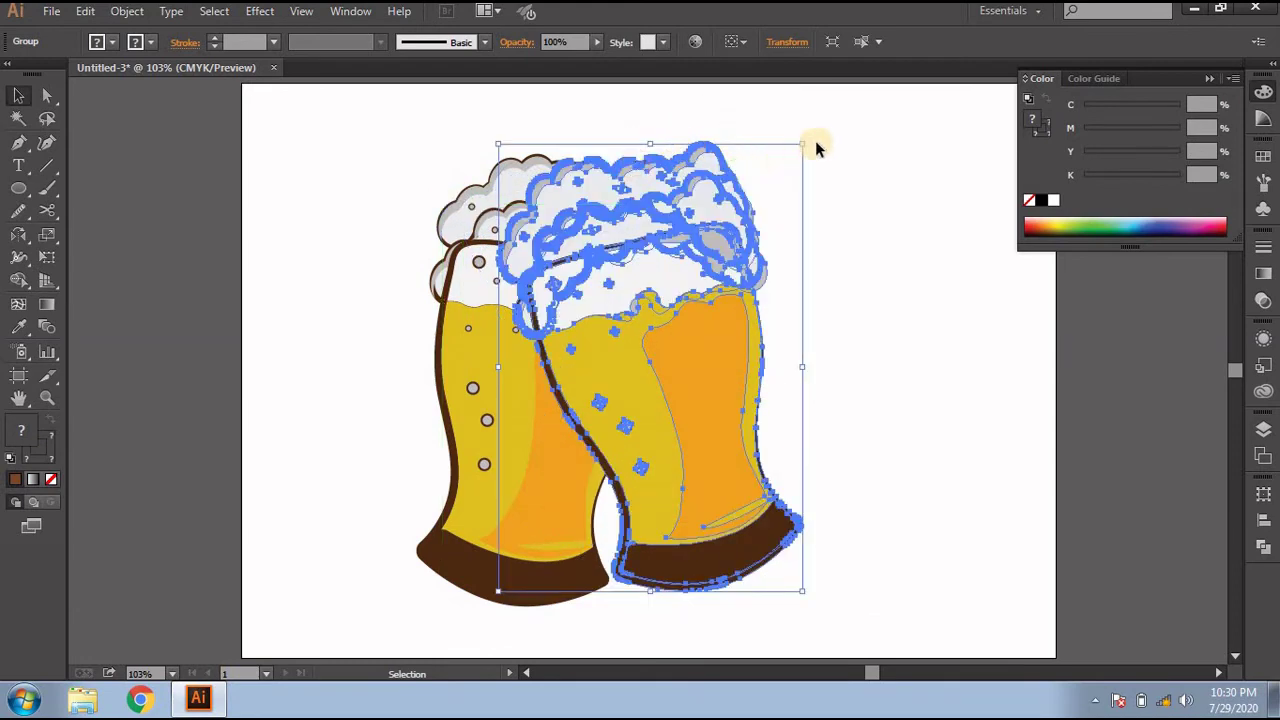
pyautogui.moveTo(810, 143)
pyautogui.mouseDown()
pyautogui.moveTo(771, 111)
pyautogui.moveTo(810, 160)
pyautogui.moveTo(825, 151)
pyautogui.mouseUp()
pyautogui.moveTo(678, 347); pyautogui.dragTo(668, 324)
pyautogui.moveTo(826, 119); pyautogui.dragTo(855, 140)
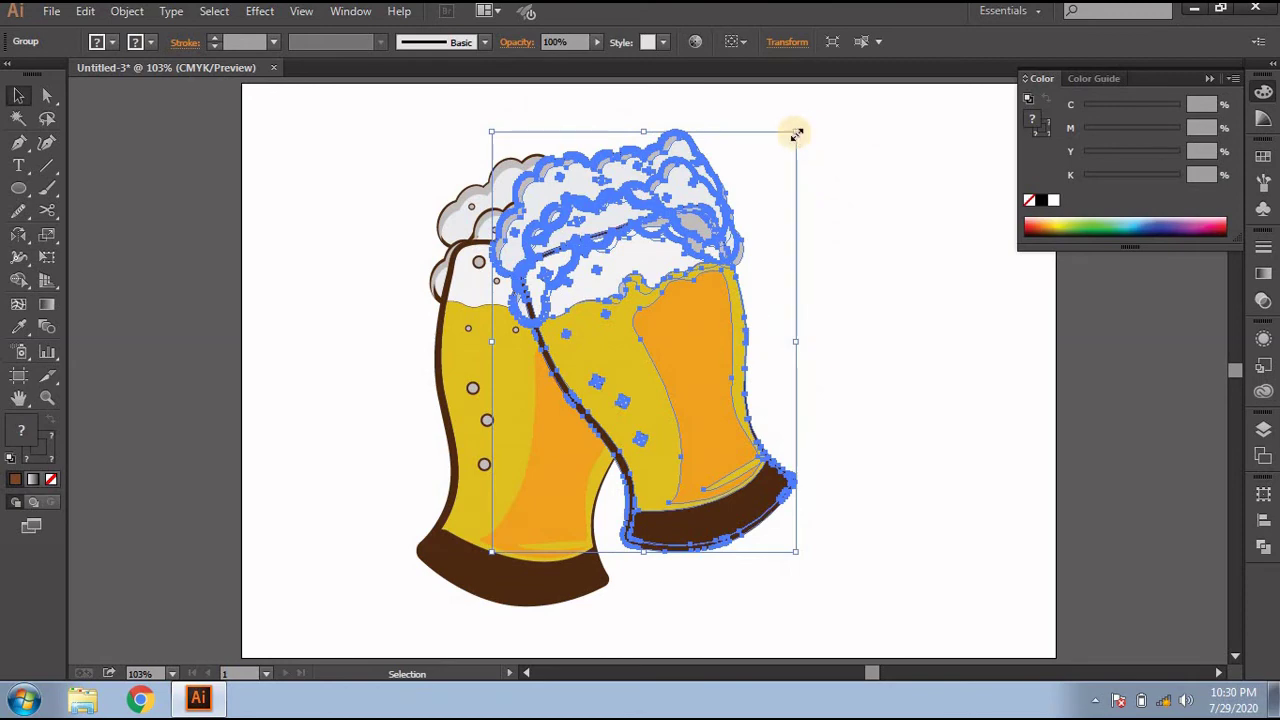
pyautogui.moveTo(796, 134); pyautogui.dragTo(790, 140)
# Step: Send the copied glass to back and reposition both glasses so they touch
pyautogui.rightClick(688, 375)
pyautogui.moveTo(740, 529)
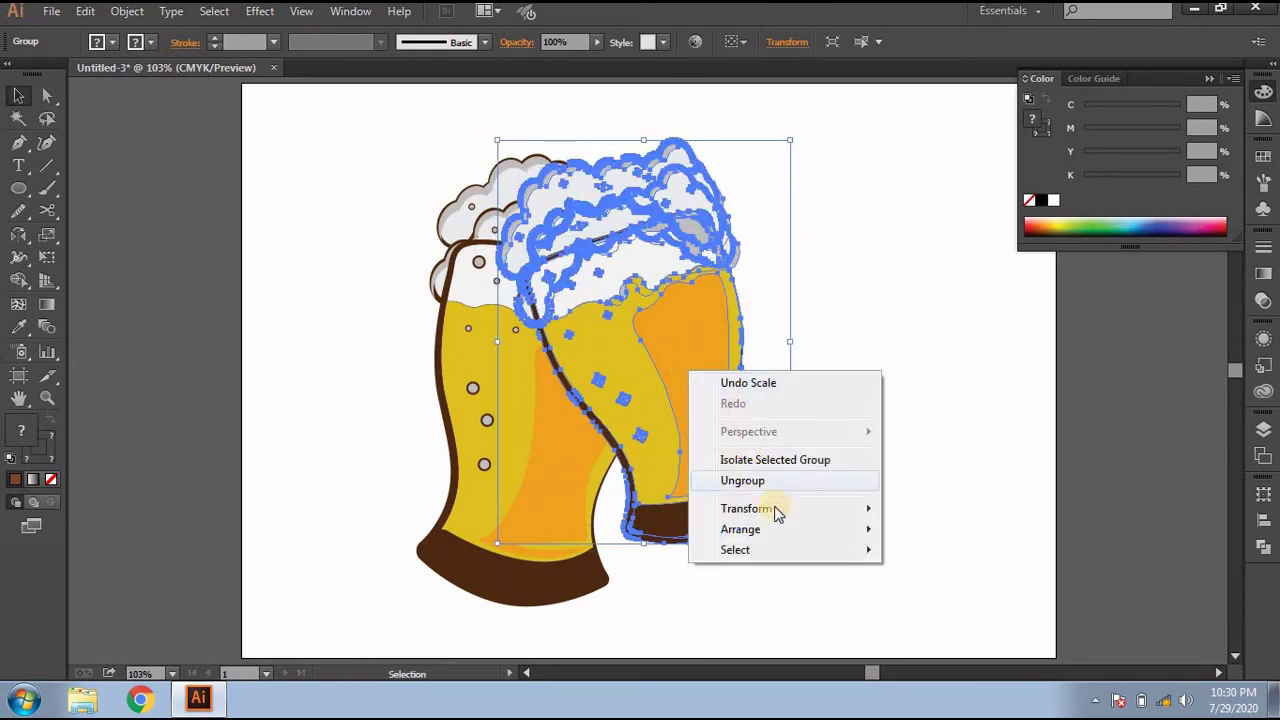
pyautogui.click(929, 591)
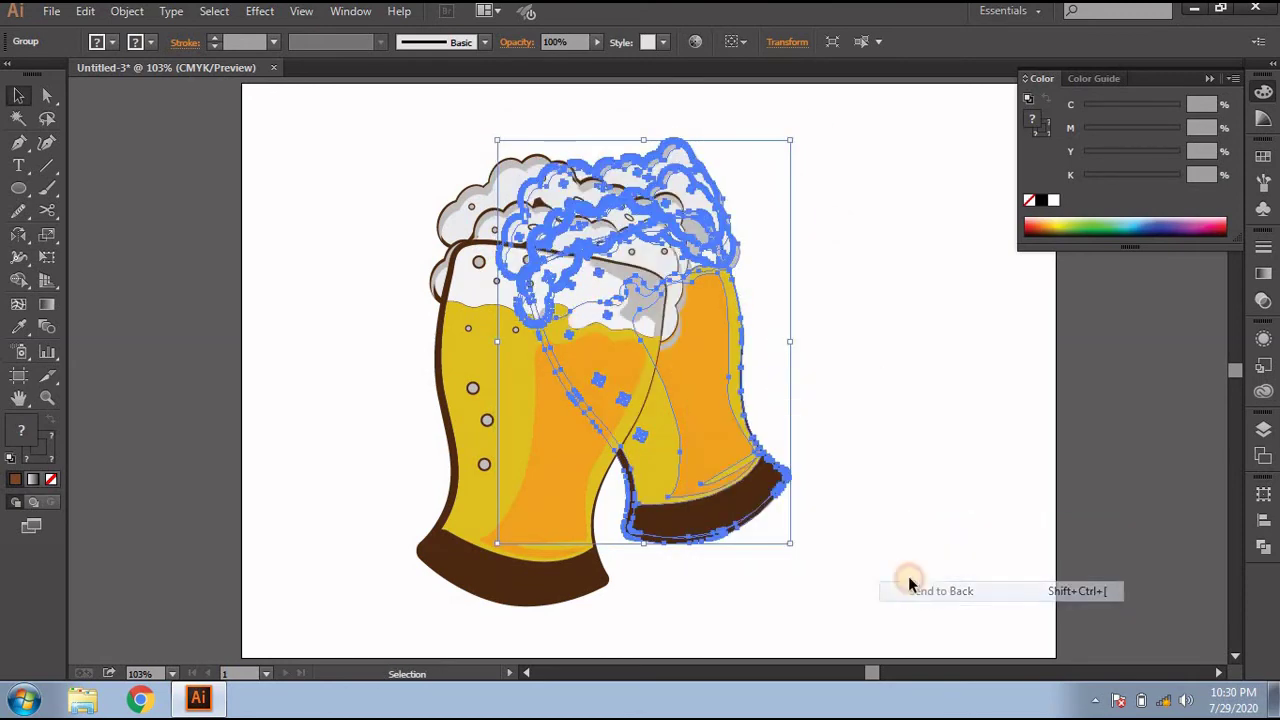
pyautogui.moveTo(701, 446)
pyautogui.mouseDown()
pyautogui.moveTo(703, 428)
pyautogui.moveTo(711, 456)
pyautogui.mouseUp()
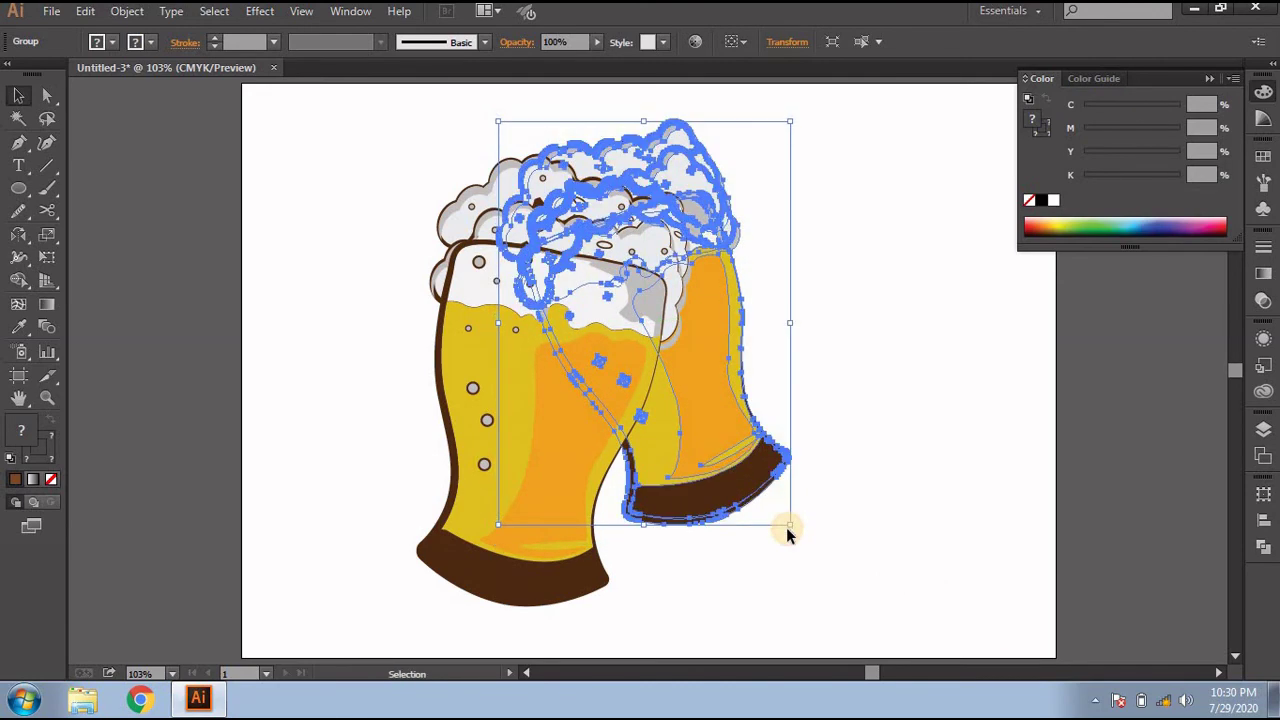
pyautogui.moveTo(795, 527); pyautogui.dragTo(806, 556)
pyautogui.moveTo(731, 466); pyautogui.dragTo(728, 479)
pyautogui.moveTo(543, 528); pyautogui.dragTo(534, 528)
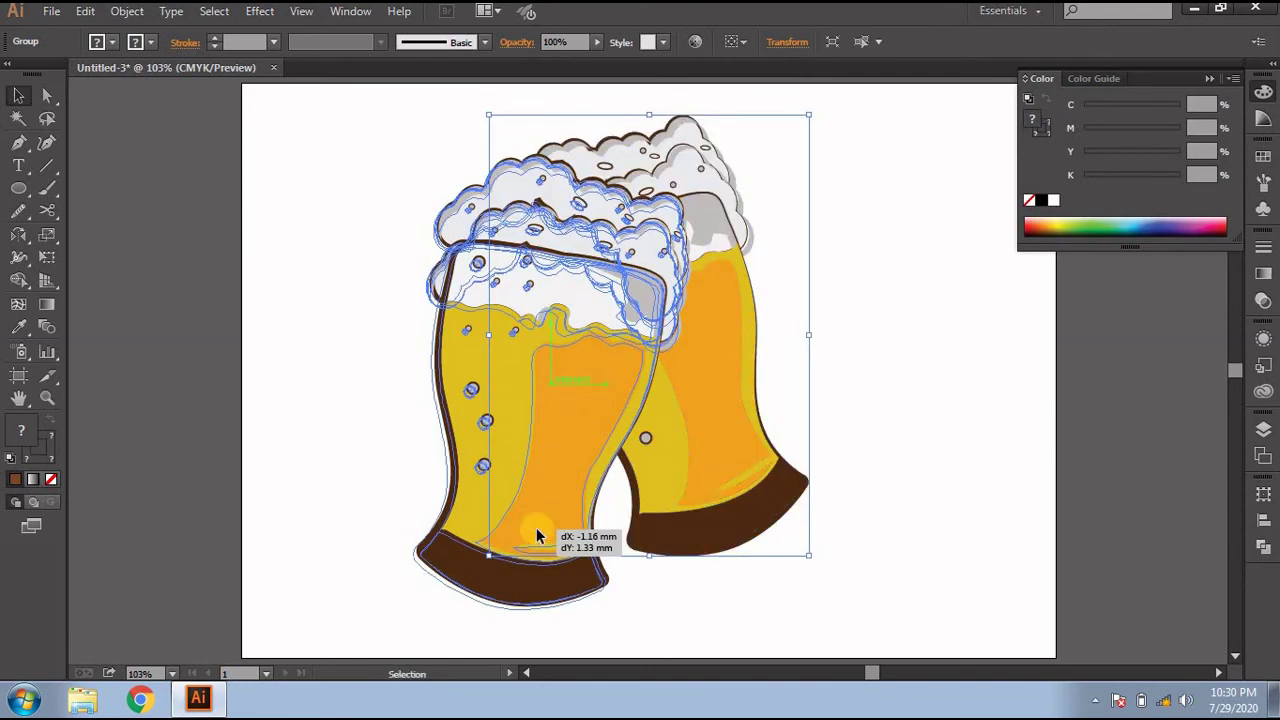
pyautogui.click(875, 448)
# Step: Select both glasses together and move the pair to the artboard centre
pyautogui.hscroll(3, 530, 520)
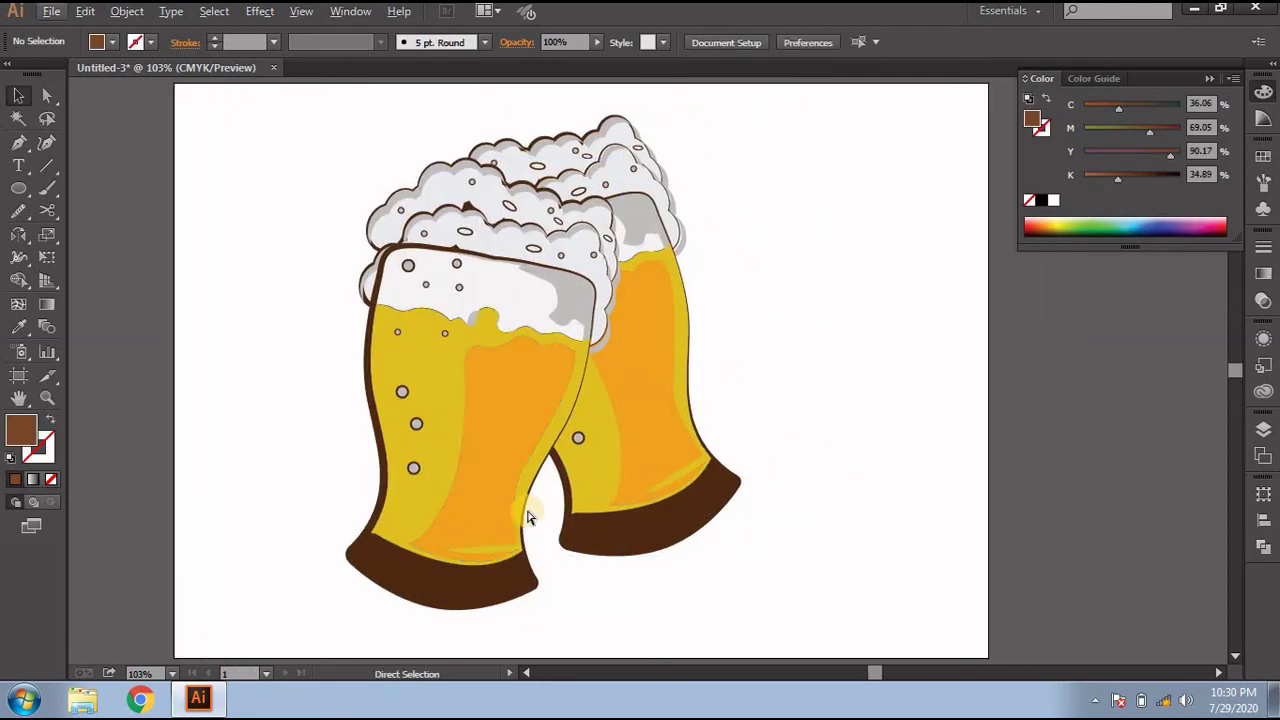
pyautogui.hotkey('ctrl', '1')
pyautogui.scroll(-1, 277, 483)
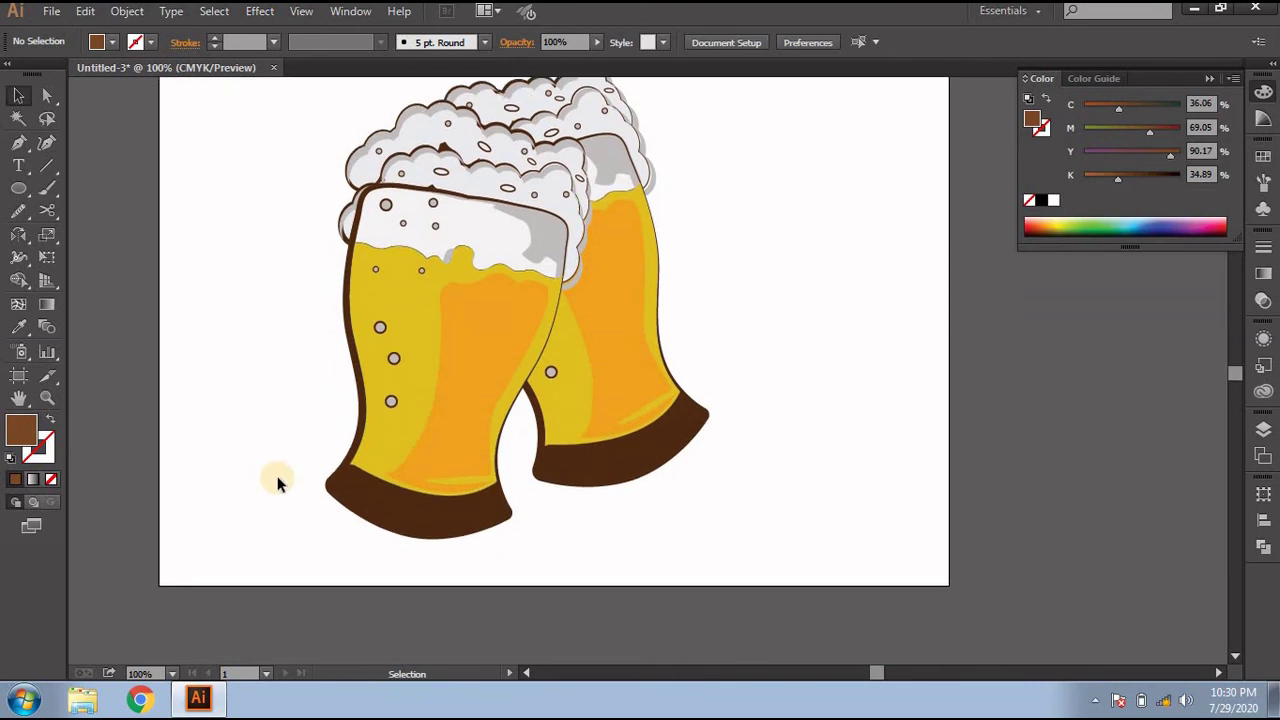
pyautogui.hotkey('ctrl', '0')
pyautogui.moveTo(240, 190); pyautogui.dragTo(653, 559)
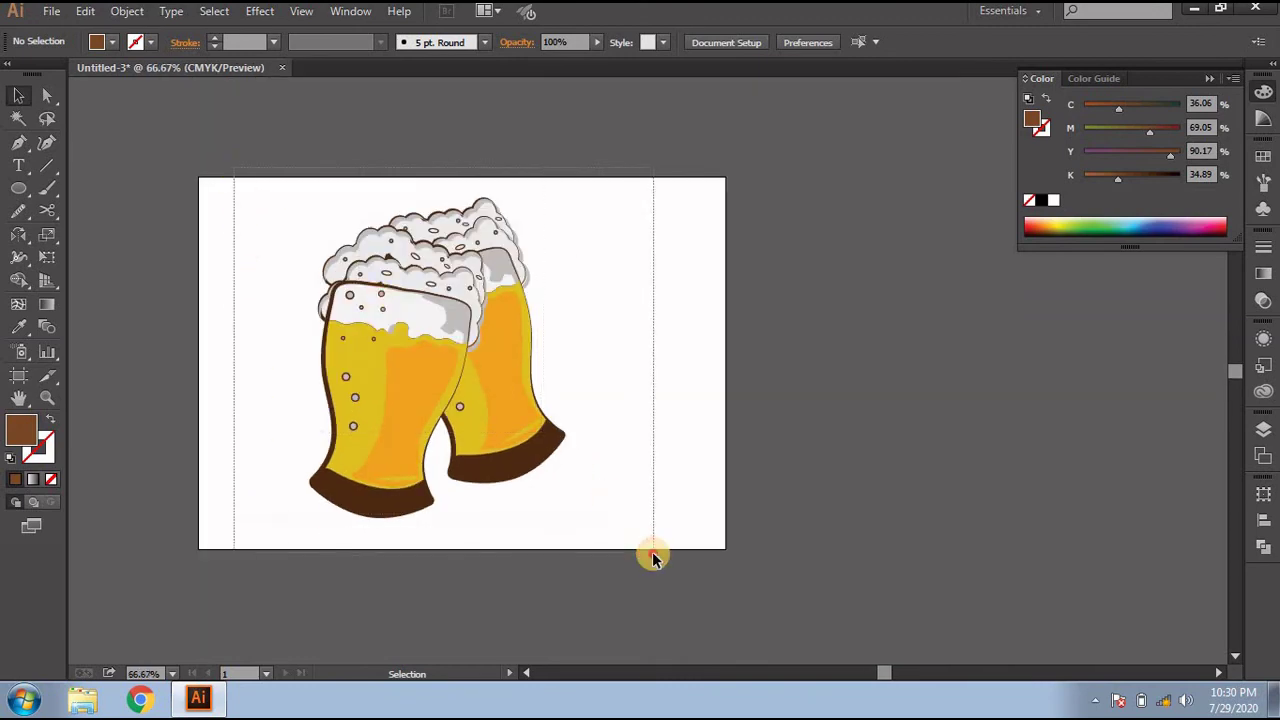
pyautogui.moveTo(493, 424); pyautogui.dragTo(530, 422)
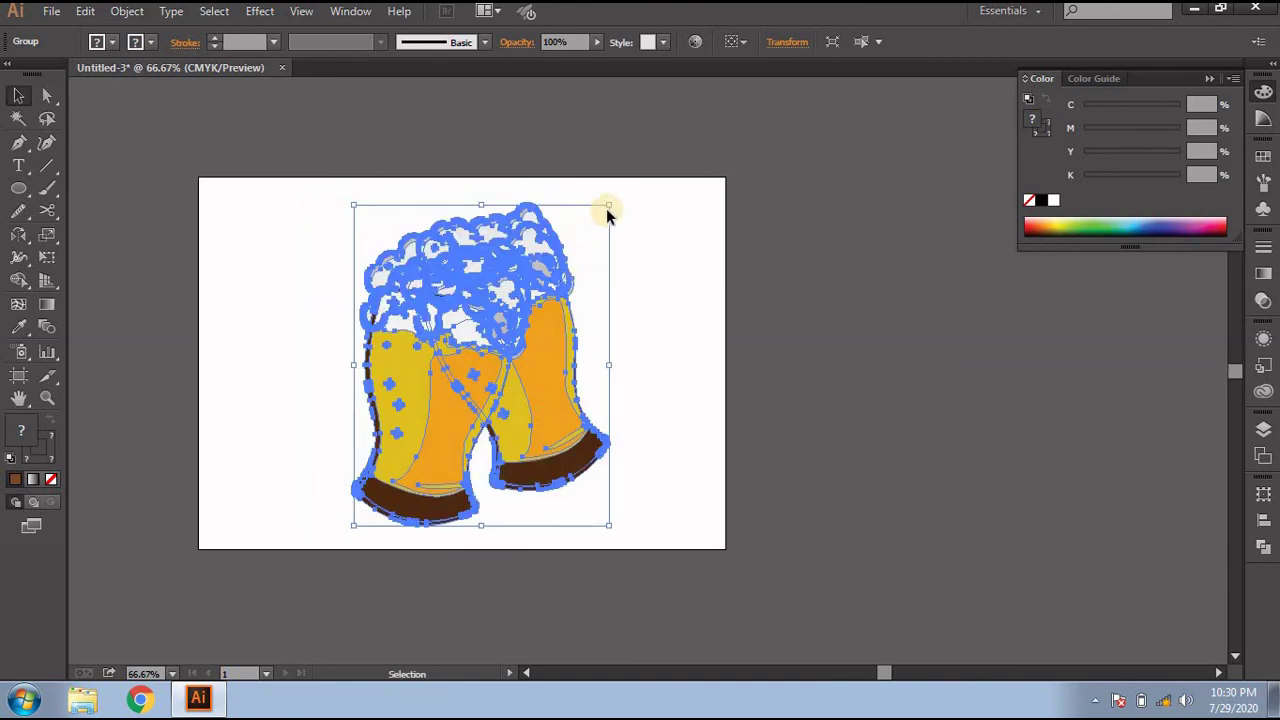
pyautogui.moveTo(518, 360); pyautogui.dragTo(503, 336)
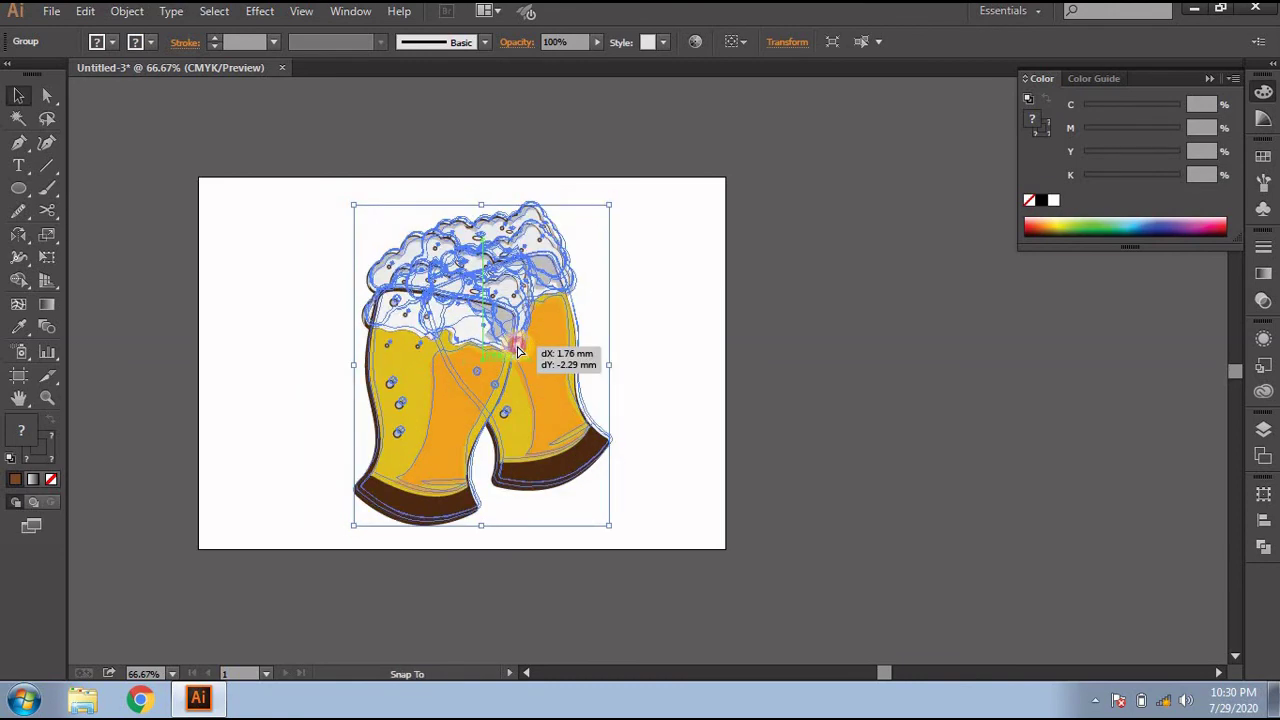
pyautogui.click(623, 394)
pyautogui.scroll(2, 575, 408)
pyautogui.hscroll(-3, 417, 427)
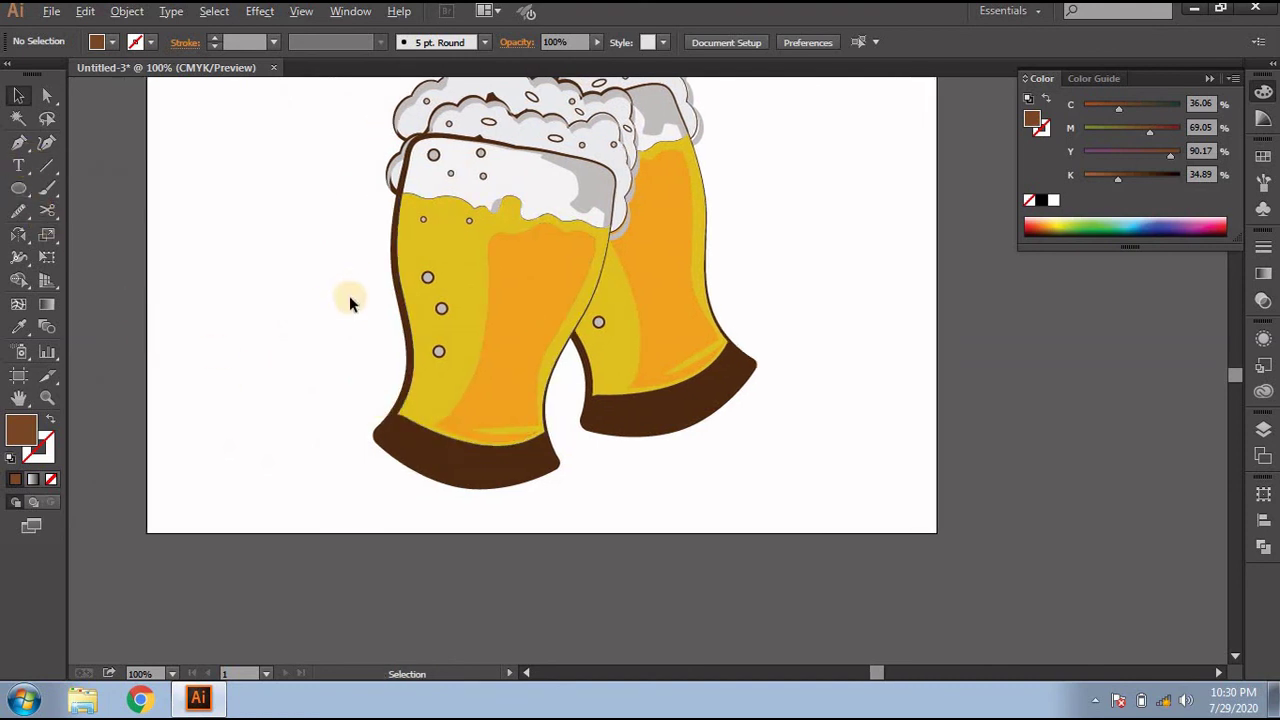
pyautogui.keyDown('alt'); pyautogui.scroll(-1, 349, 295); pyautogui.keyUp('alt')
pyautogui.scroll(1, 349, 295)
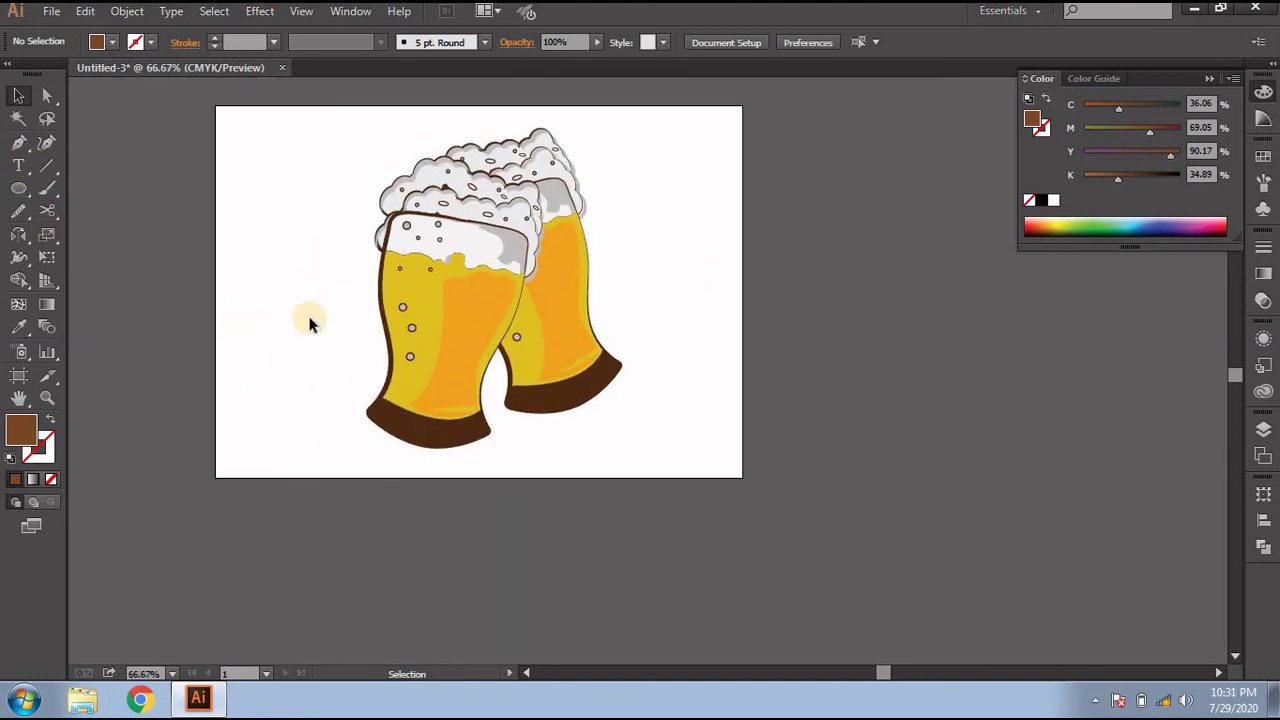
# Step: Select the BEER text as an object and enlarge it
pyautogui.click(18, 164)
pyautogui.write('BEER')
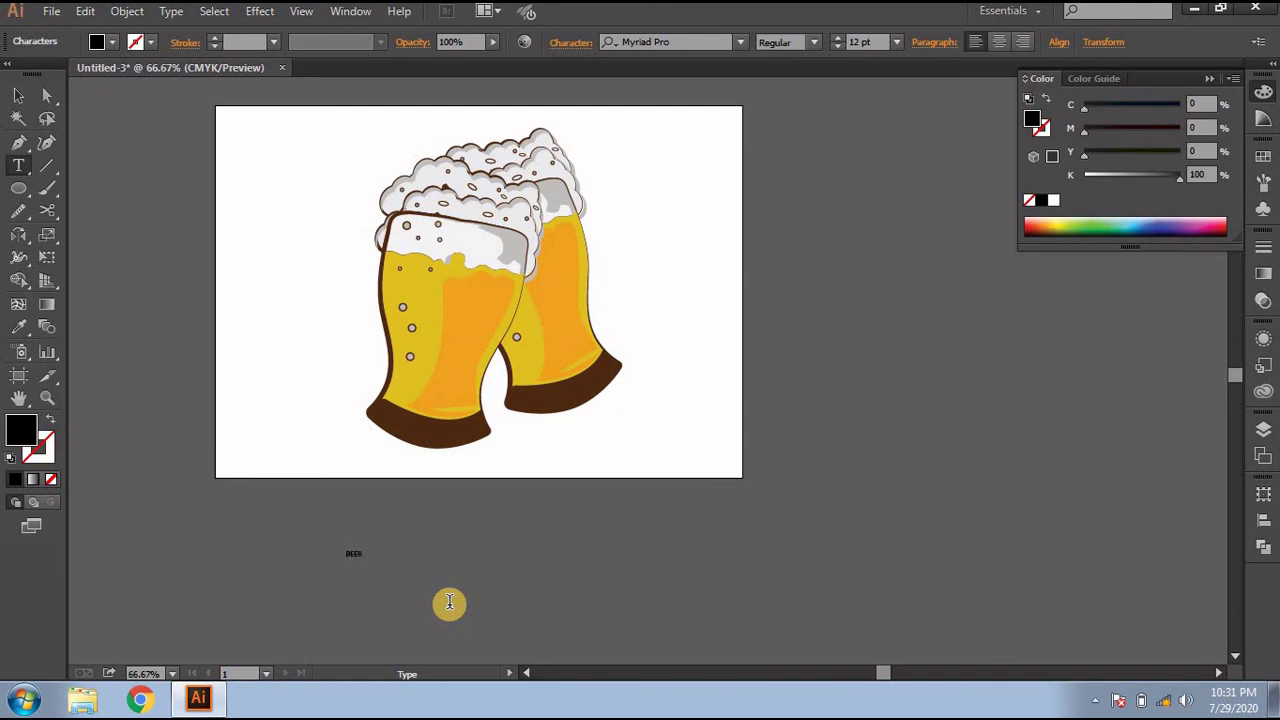
pyautogui.hotkey('ctrl', 'a')
pyautogui.click(20, 97)
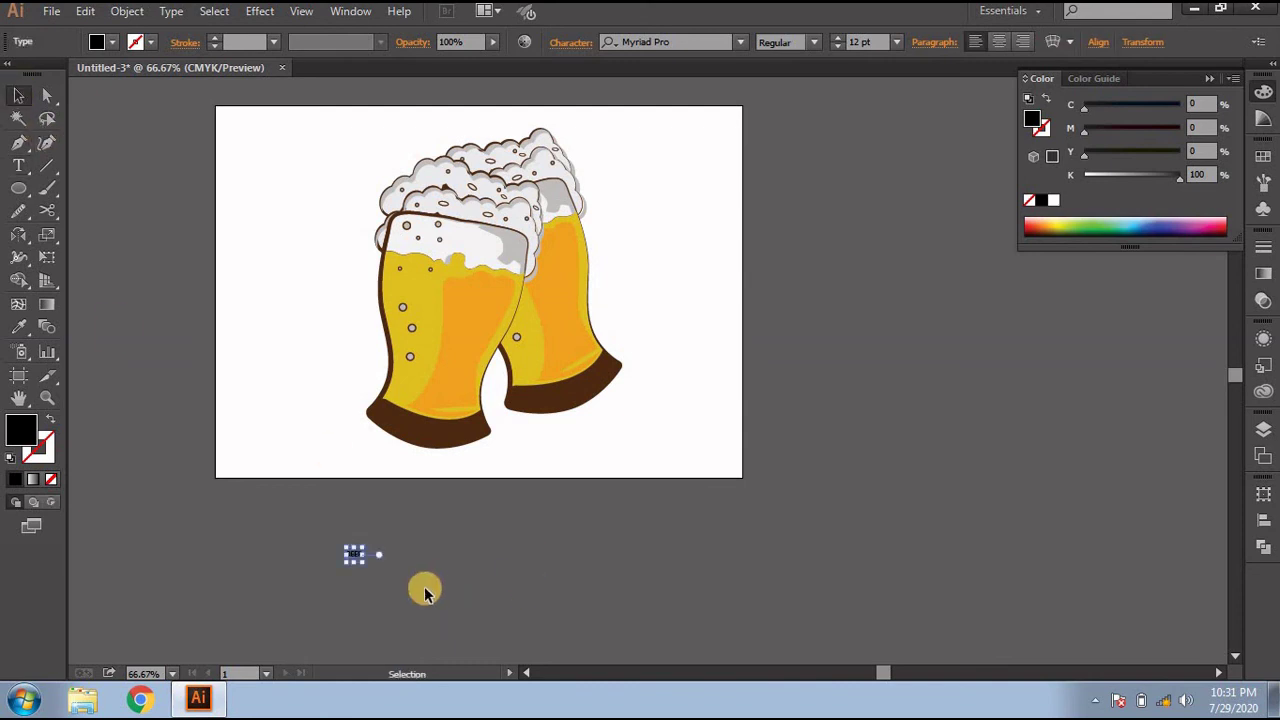
pyautogui.moveTo(364, 566)
pyautogui.mouseDown()
pyautogui.moveTo(435, 596)
pyautogui.moveTo(602, 431)
pyautogui.mouseUp()
# Step: Set the BEER text in the Alloy Ink font, Regular style
pyautogui.click(707, 42)
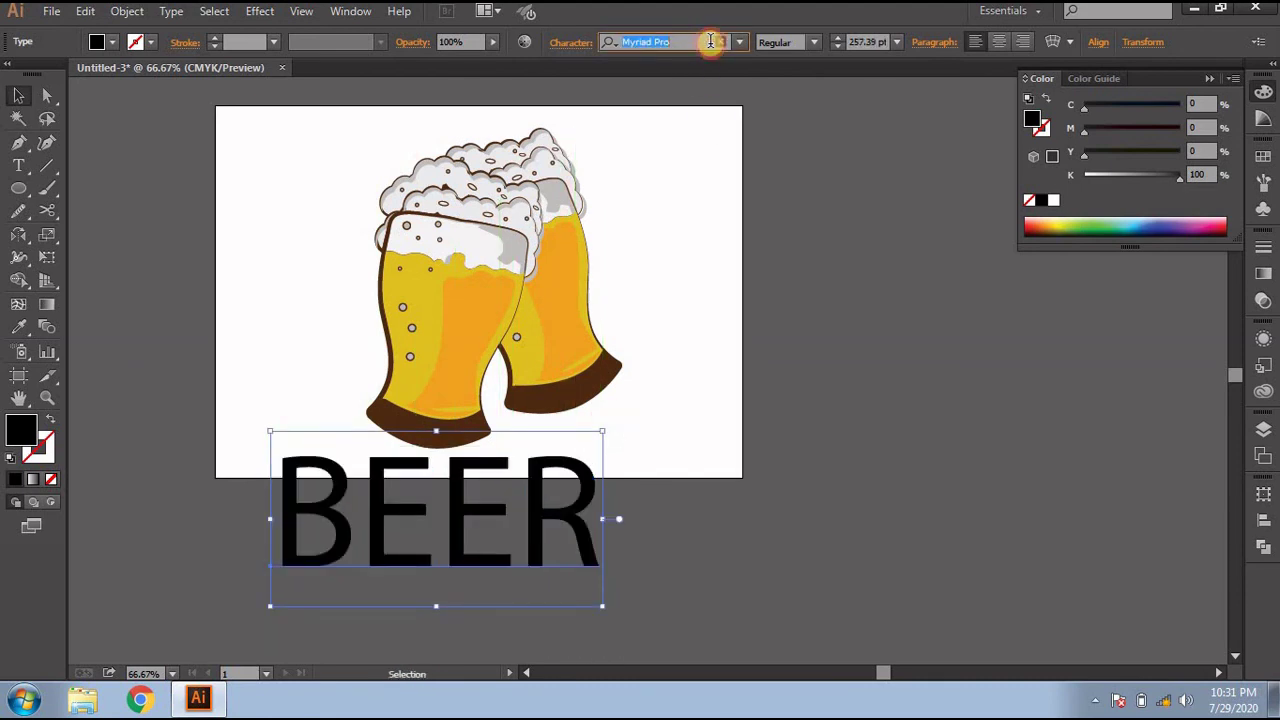
pyautogui.write('Alloy Ink')
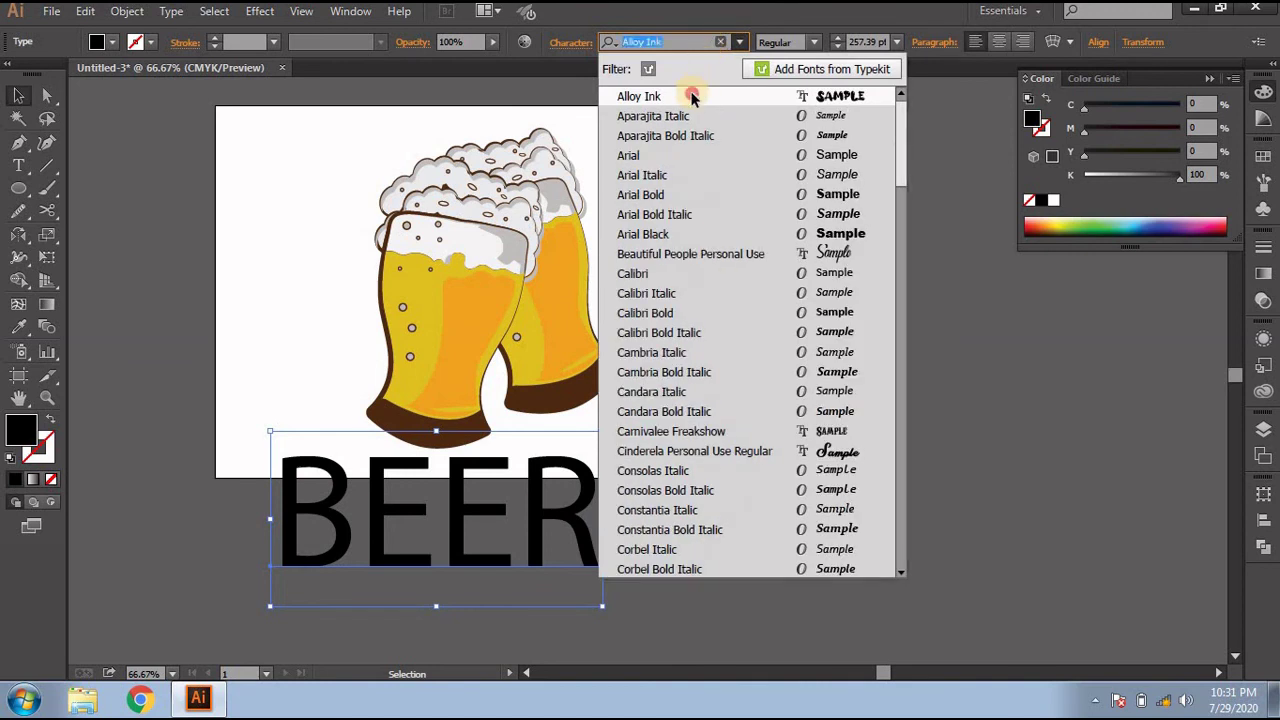
pyautogui.click(688, 95)
pyautogui.click(812, 42)
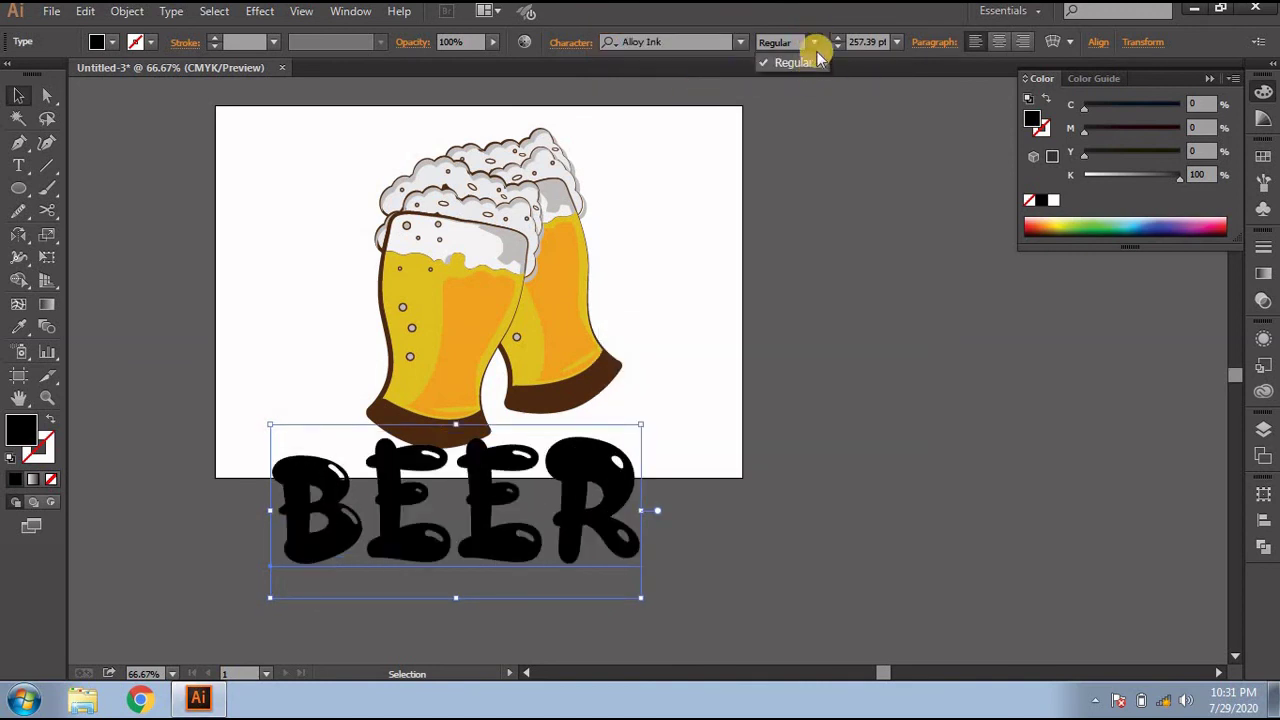
pyautogui.click(817, 50)
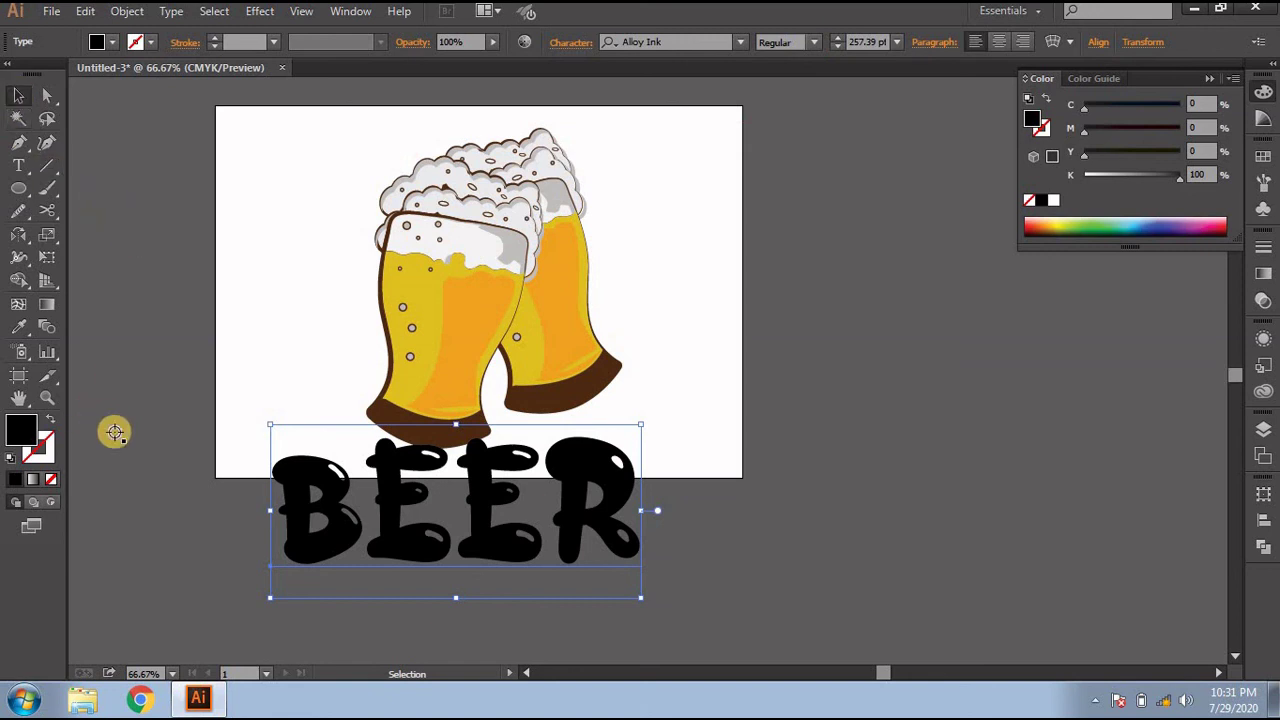
# Step: Colour BEER with the glasses' dark brown using the Eyedropper
pyautogui.press('i')
pyautogui.click(382, 404)
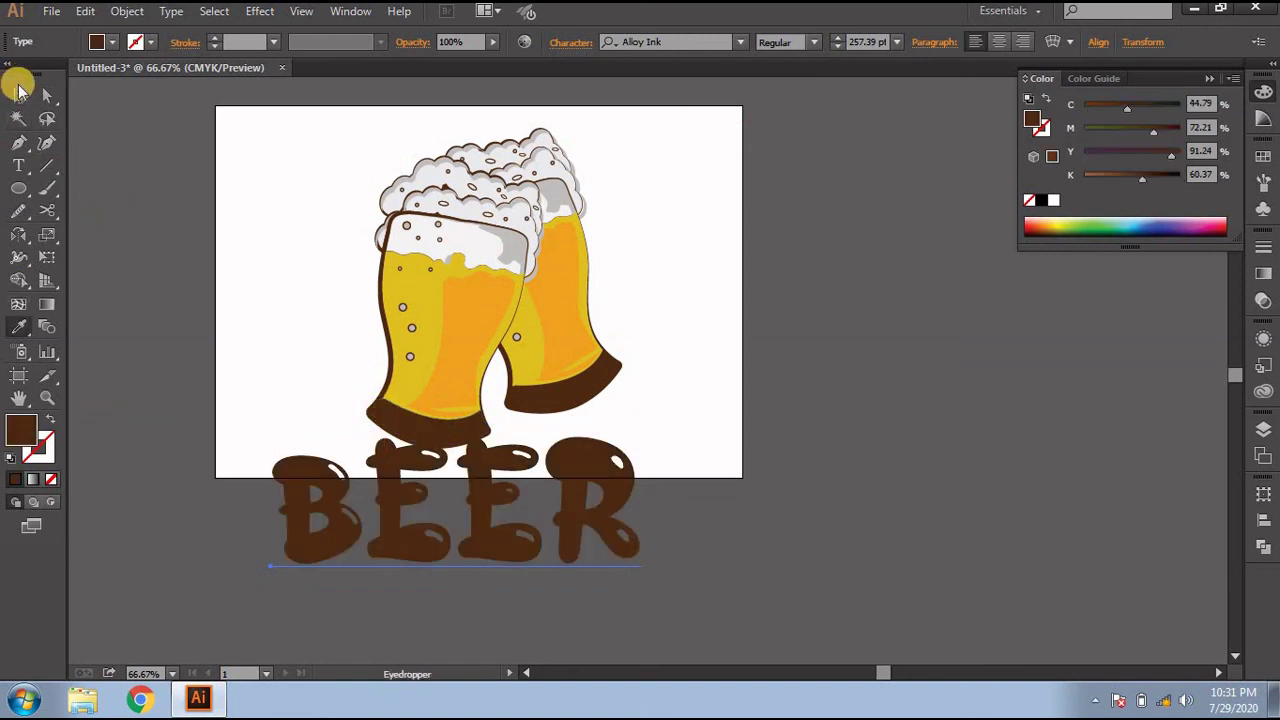
pyautogui.click(19, 93)
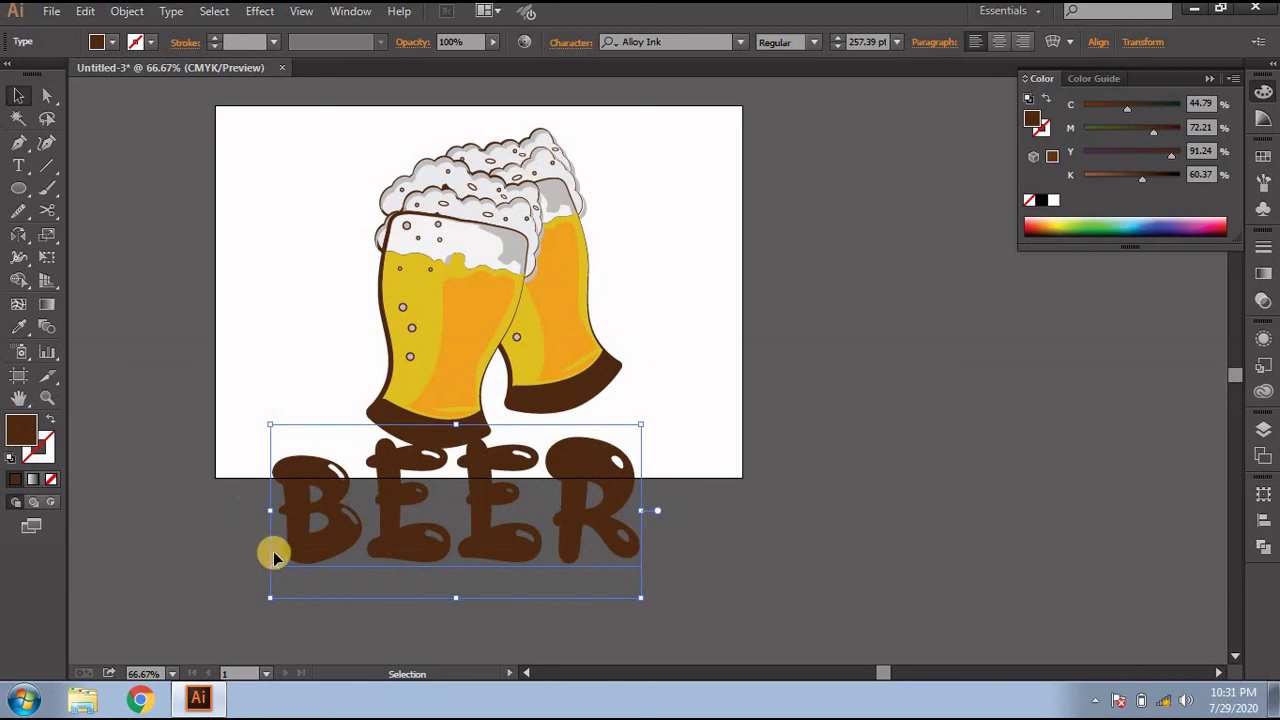
# Step: Move BEER slightly lower and expand it into outline shapes
pyautogui.moveTo(397, 551); pyautogui.dragTo(397, 565)
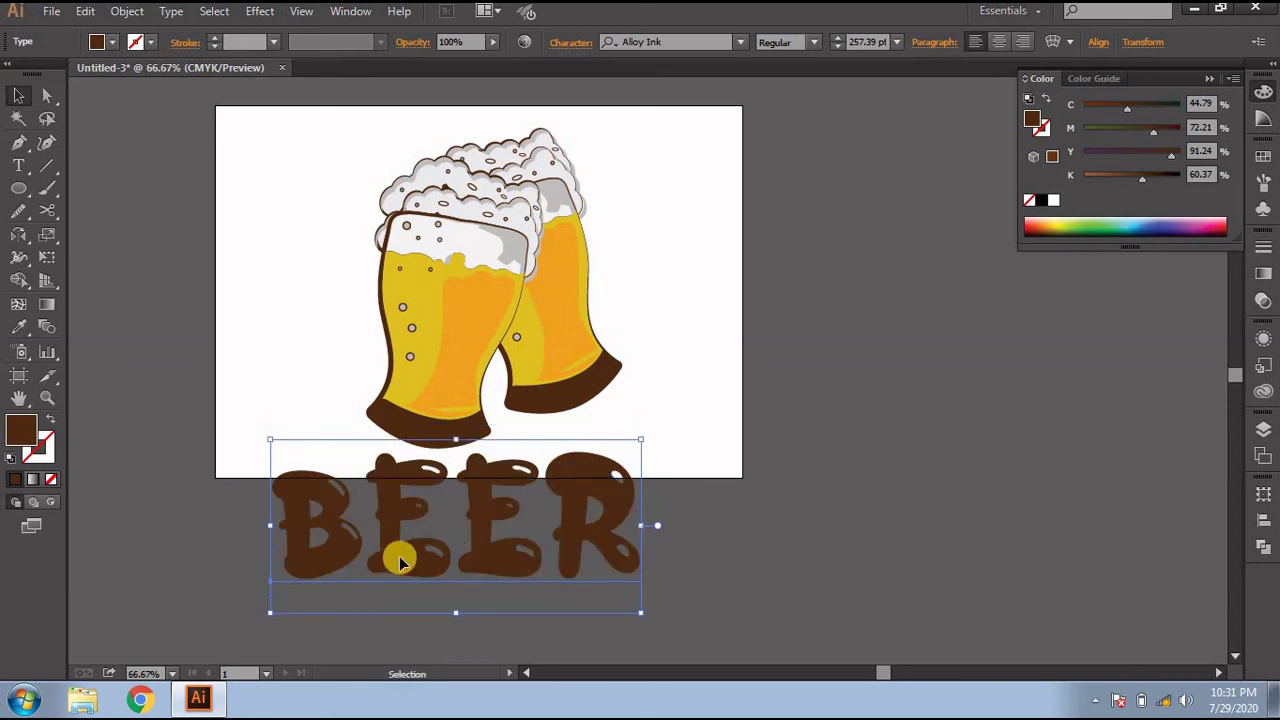
pyautogui.click(127, 11)
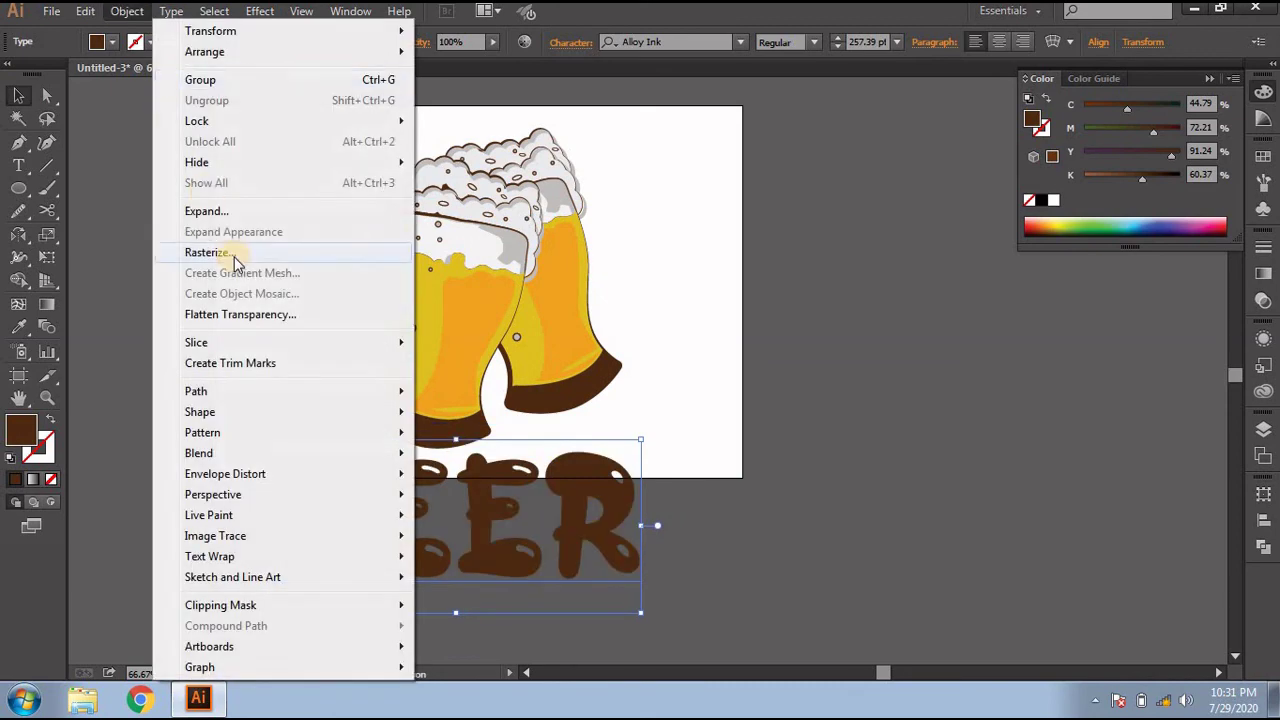
pyautogui.click(245, 212)
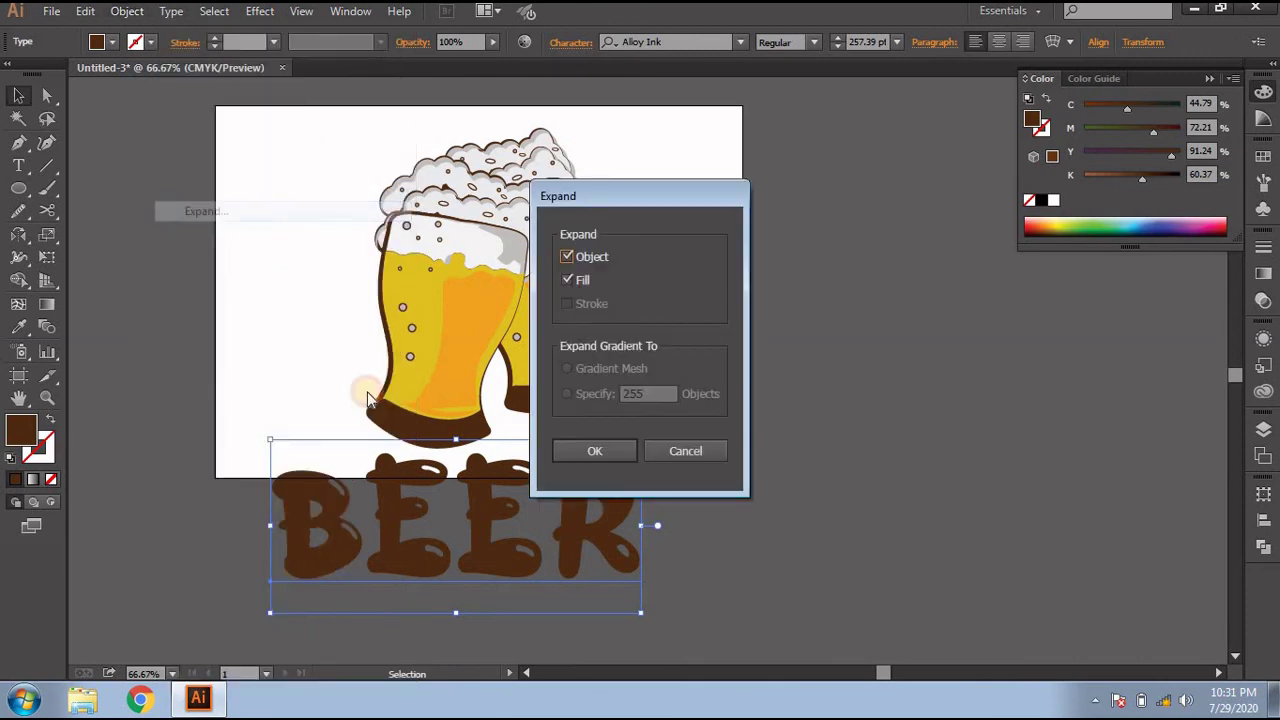
pyautogui.click(583, 451)
# Step: Add a 3.5278 mm offset path around the BEER letters
pyautogui.click(127, 11)
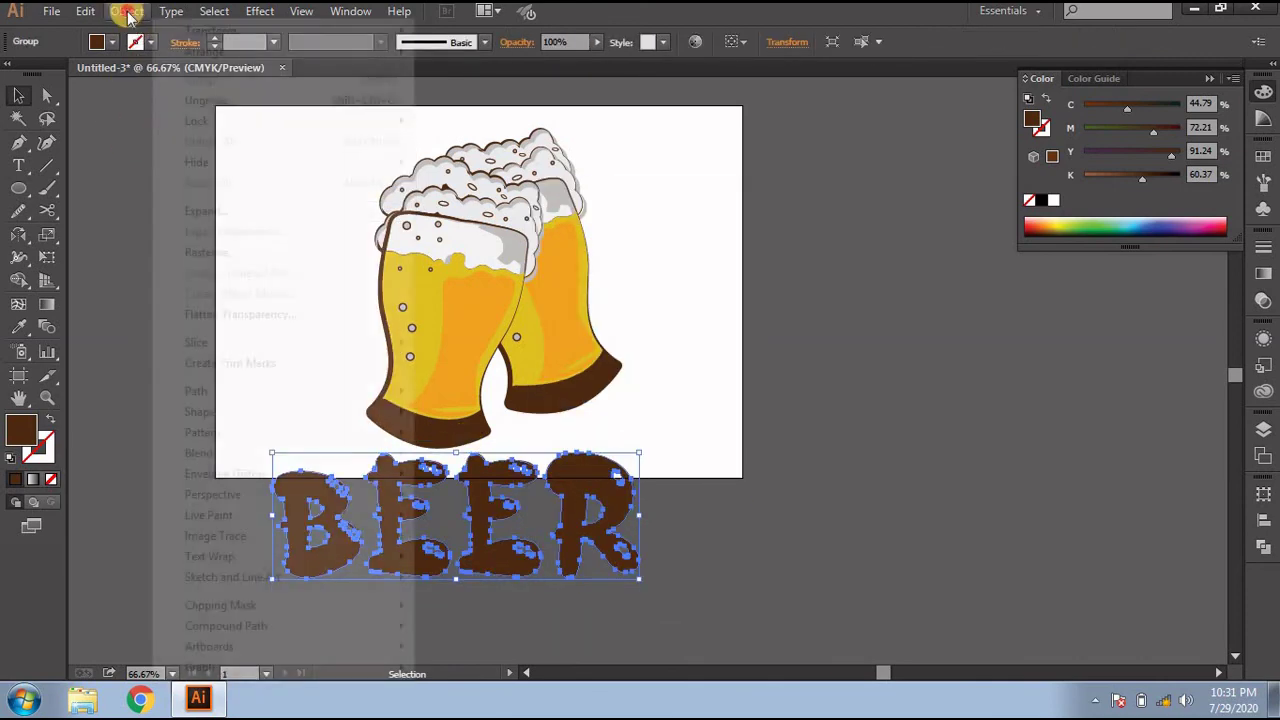
pyautogui.moveTo(196, 391)
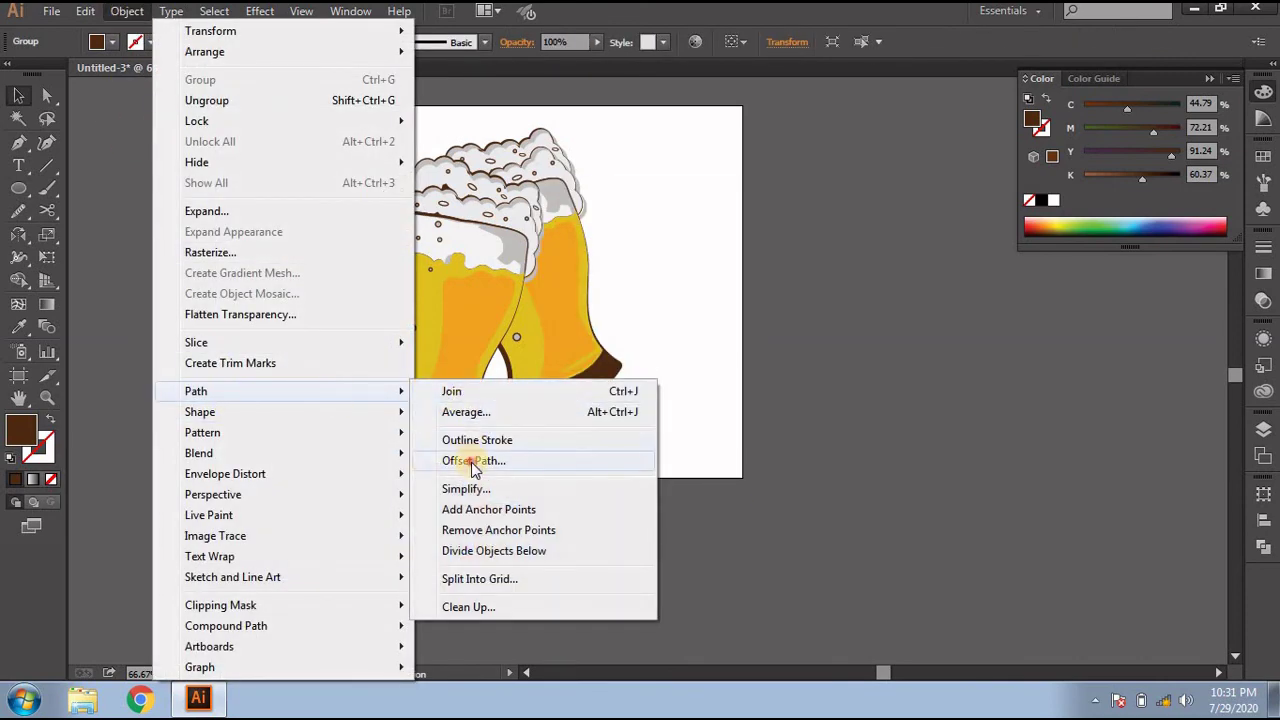
pyautogui.click(530, 458)
pyautogui.click(930, 341)
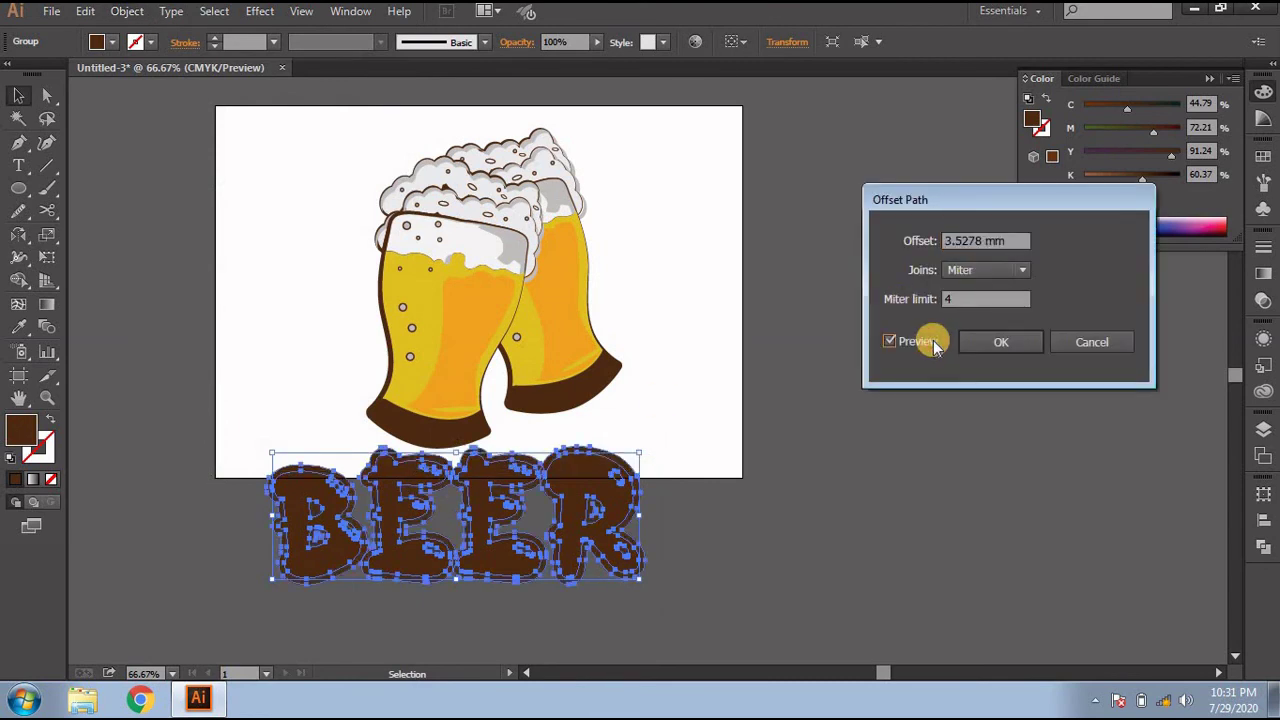
pyautogui.click(1001, 343)
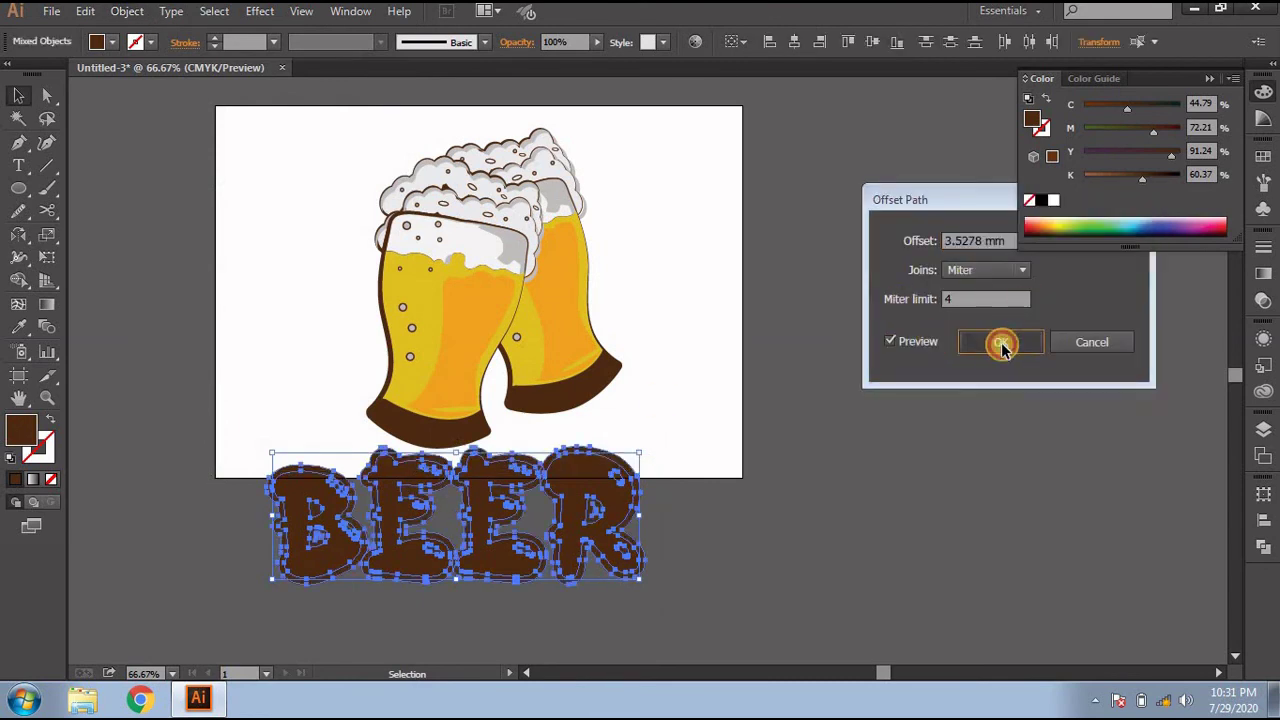
# Step: Fill the offset outline with bright yellow
pyautogui.doubleClick(25, 430)
pyautogui.moveTo(663, 428)
pyautogui.mouseDown()
pyautogui.moveTo(648, 410)
pyautogui.moveTo(663, 430)
pyautogui.mouseUp()
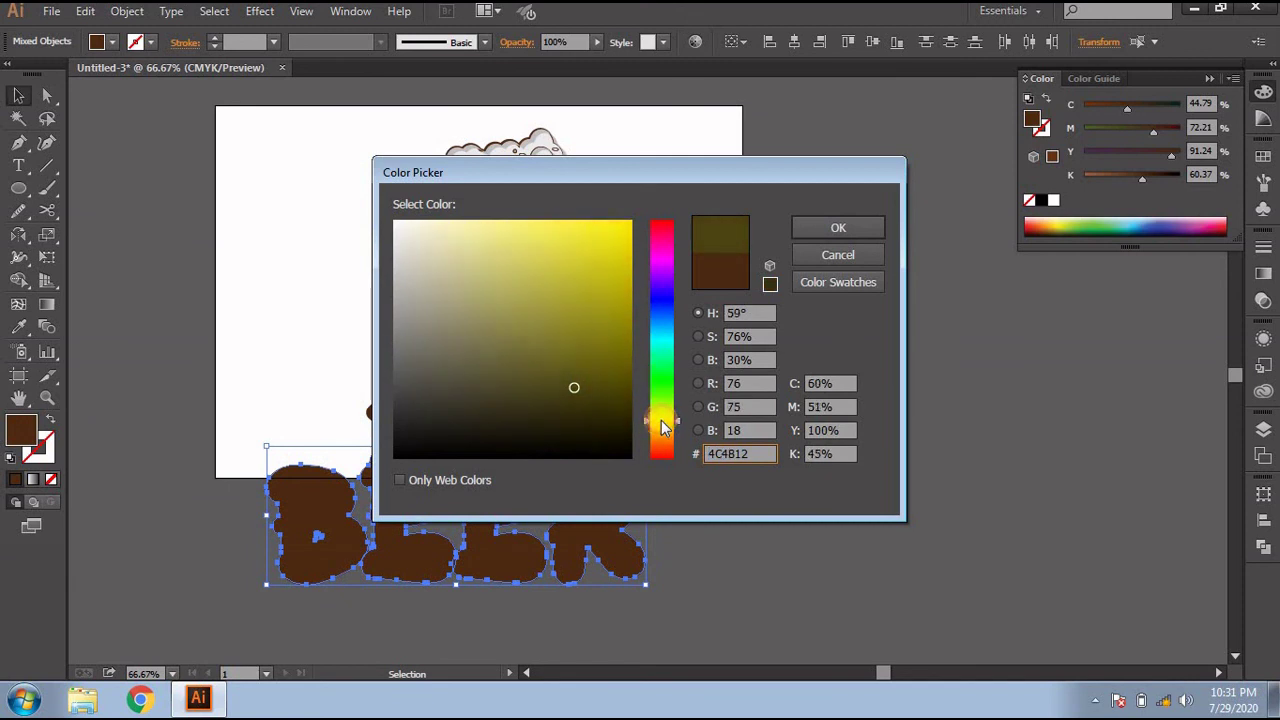
pyautogui.click(620, 294)
pyautogui.click(830, 222)
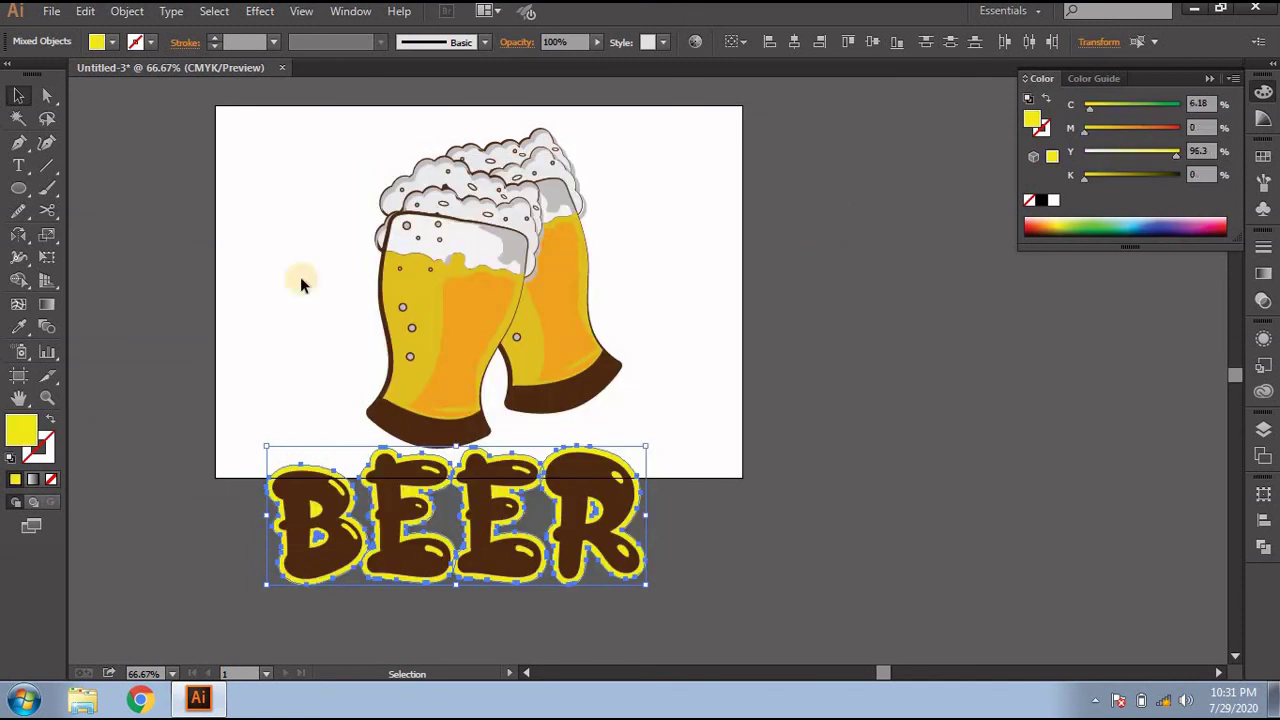
pyautogui.moveTo(240, 445); pyautogui.dragTo(525, 558)
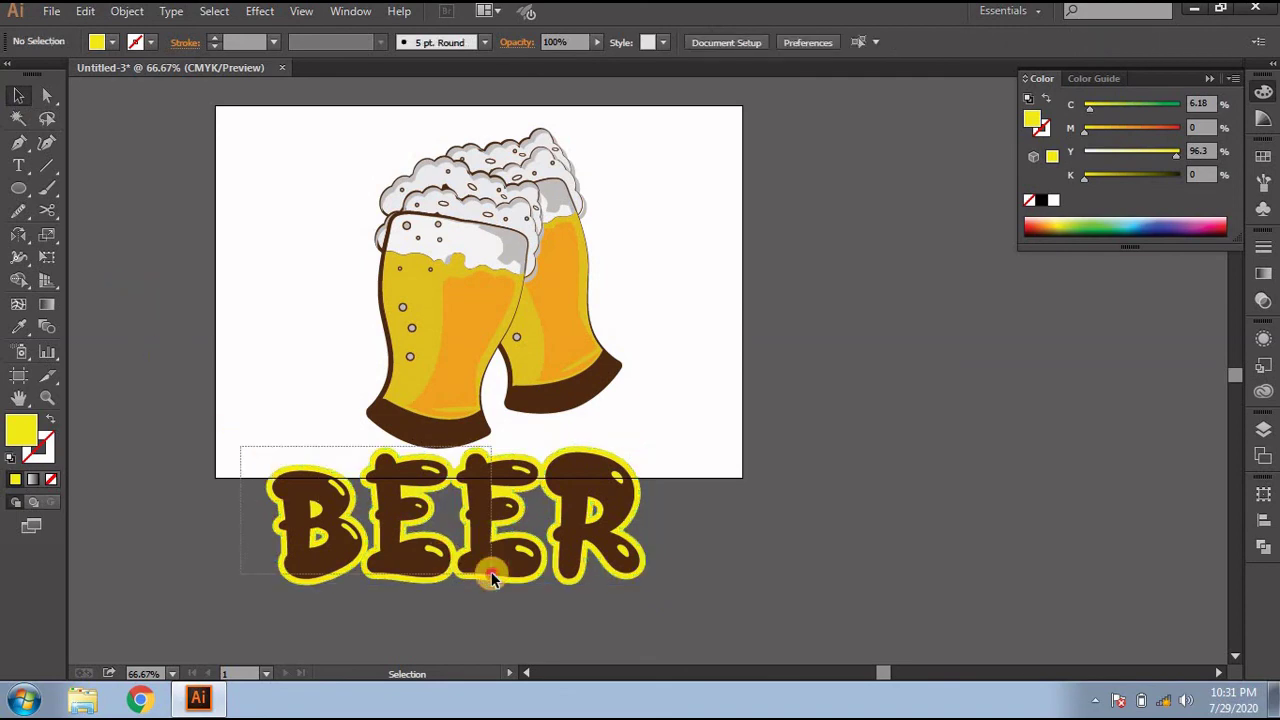
# Step: Tilt the BEER title to a steep diagonal at the artboard's upper left
pyautogui.click(614, 591)
pyautogui.moveTo(616, 590)
pyautogui.mouseDown()
pyautogui.moveTo(645, 460)
pyautogui.moveTo(593, 430)
pyautogui.mouseUp()
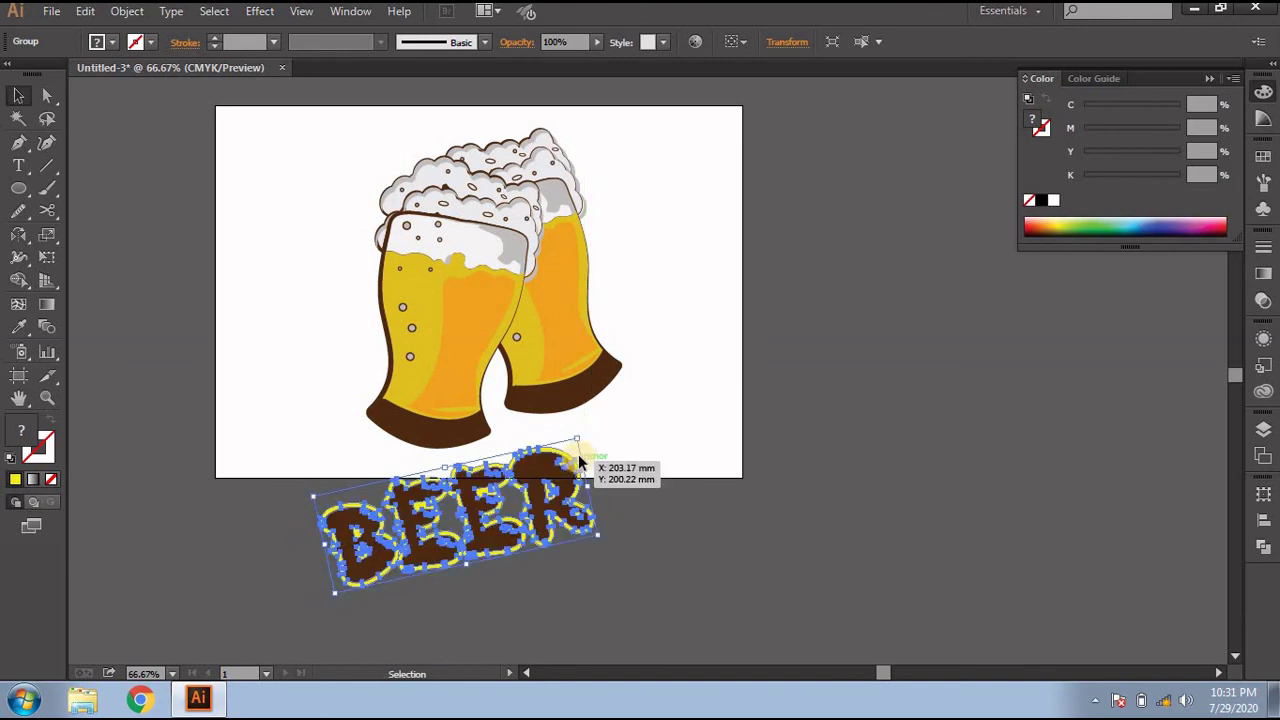
pyautogui.moveTo(583, 468); pyautogui.dragTo(425, 157)
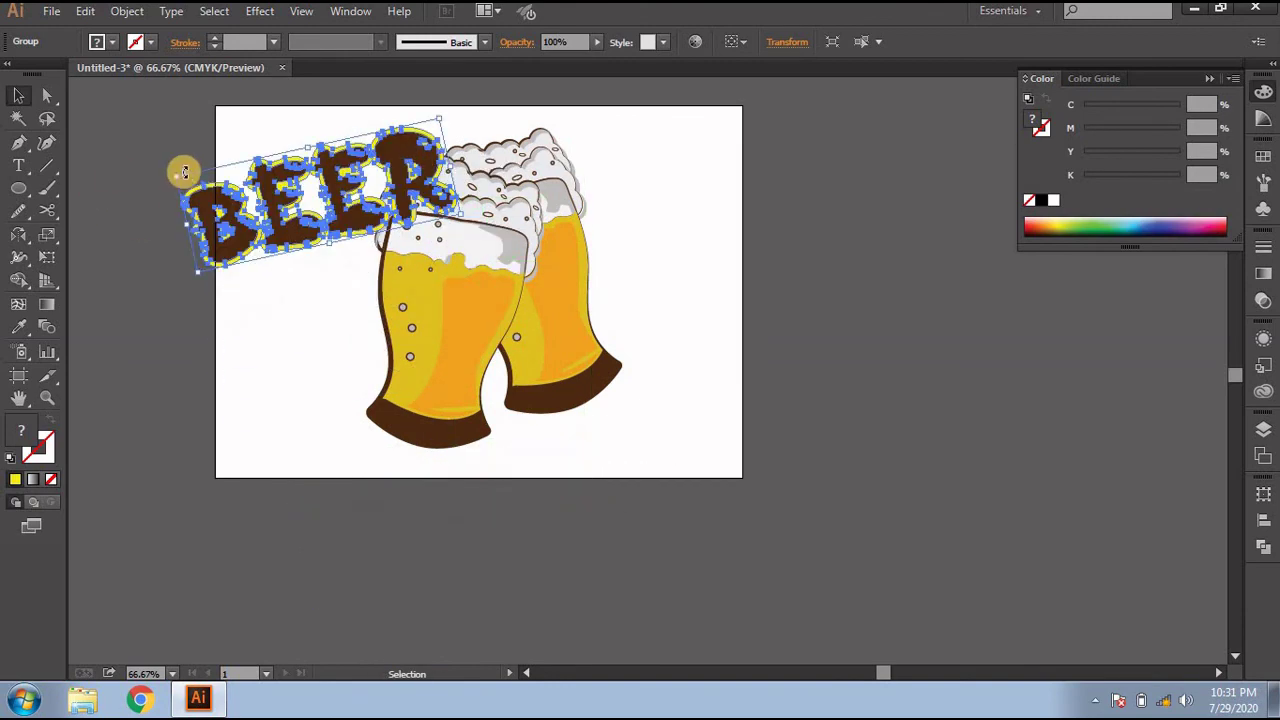
pyautogui.moveTo(162, 187); pyautogui.dragTo(194, 265)
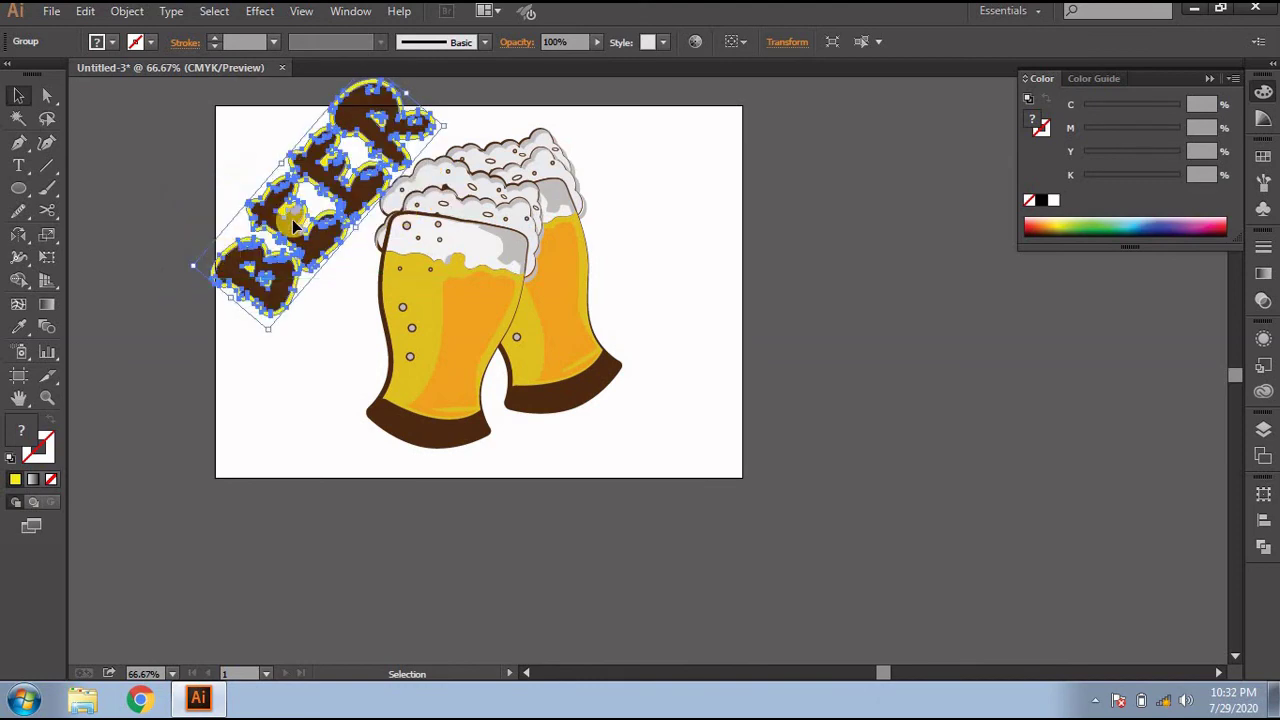
pyautogui.moveTo(382, 114)
pyautogui.mouseDown()
pyautogui.moveTo(333, 197)
pyautogui.moveTo(318, 152)
pyautogui.mouseUp()
# Step: Shift the beer glasses right, nudge BEER slightly down-right, and deselect
pyautogui.moveTo(420, 285); pyautogui.dragTo(475, 300)
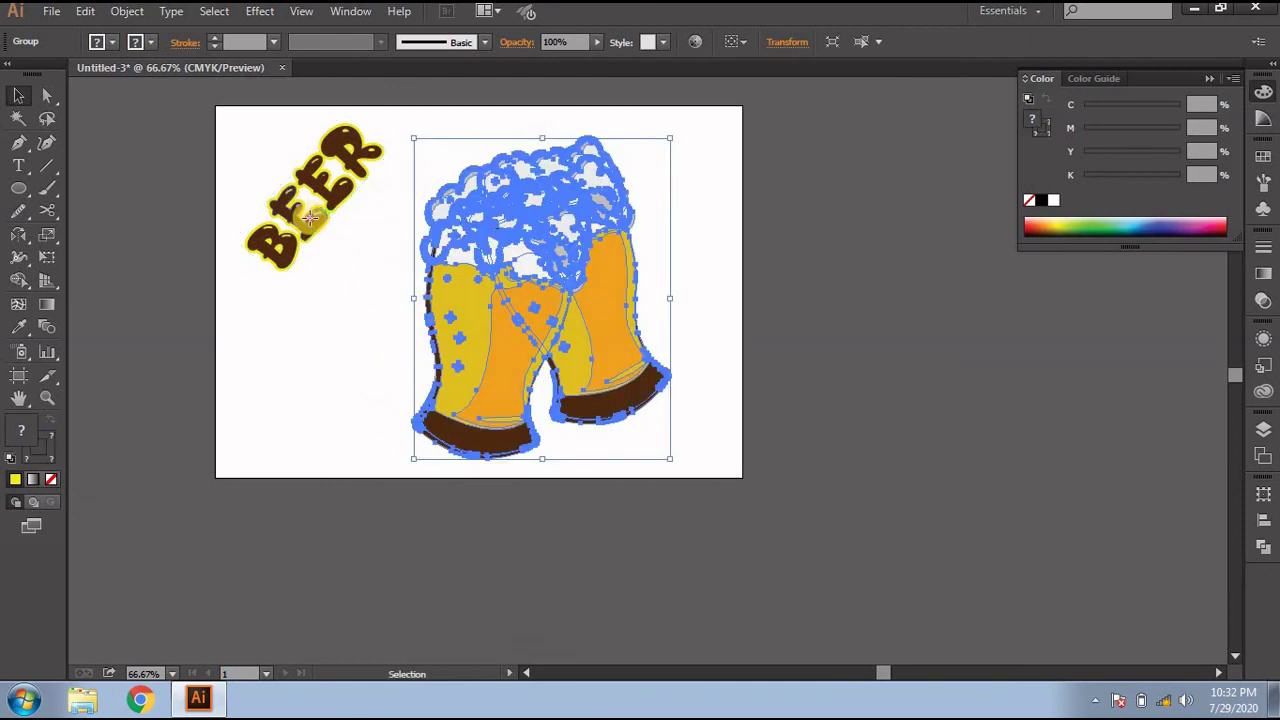
pyautogui.moveTo(345, 245); pyautogui.dragTo(358, 267)
pyautogui.click(103, 227)
pyautogui.scroll(1, 103, 227)
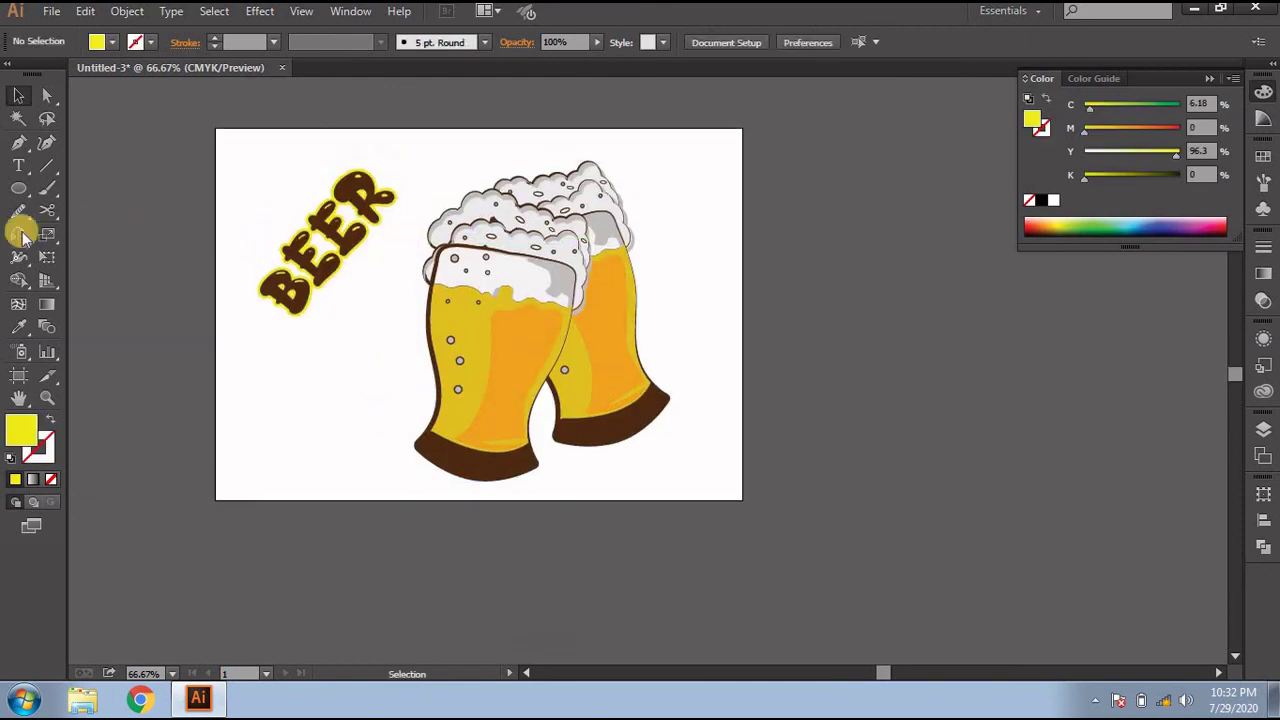
# Step: Draw an artboard-size rectangle and send it behind the beer artwork
pyautogui.moveTo(20, 196); pyautogui.dragTo(63, 184)
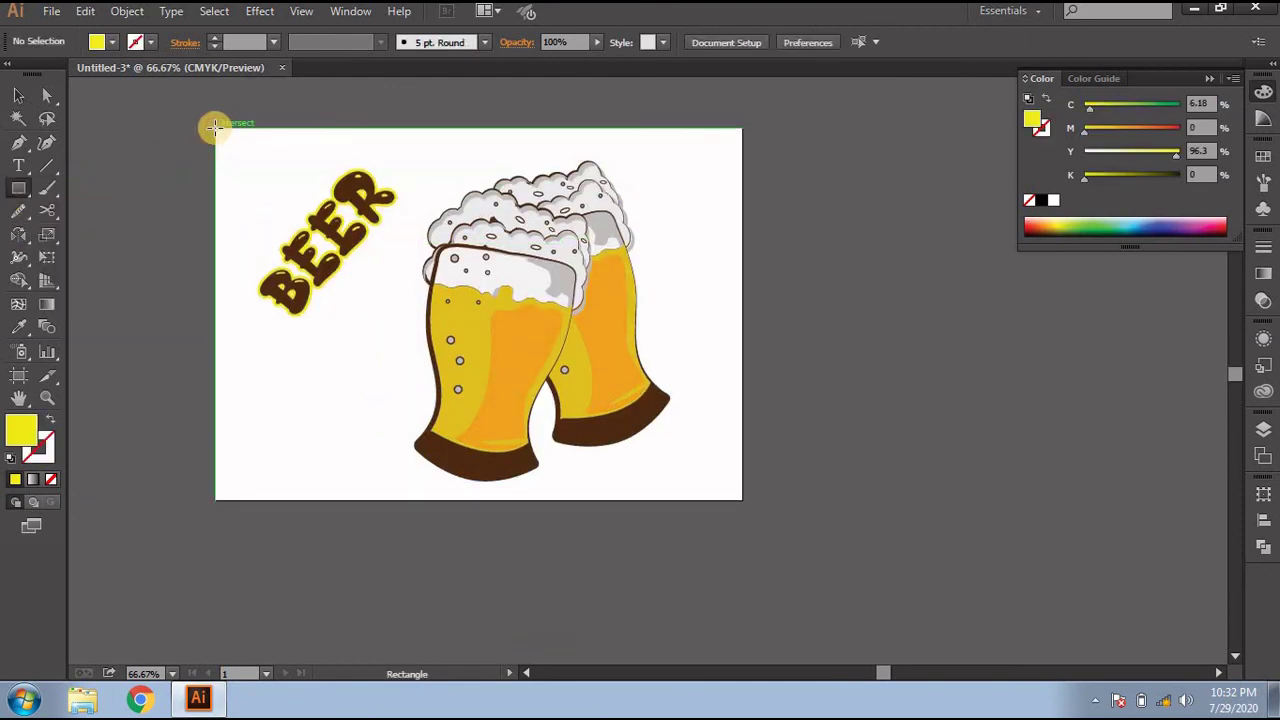
pyautogui.moveTo(213, 127); pyautogui.dragTo(738, 502)
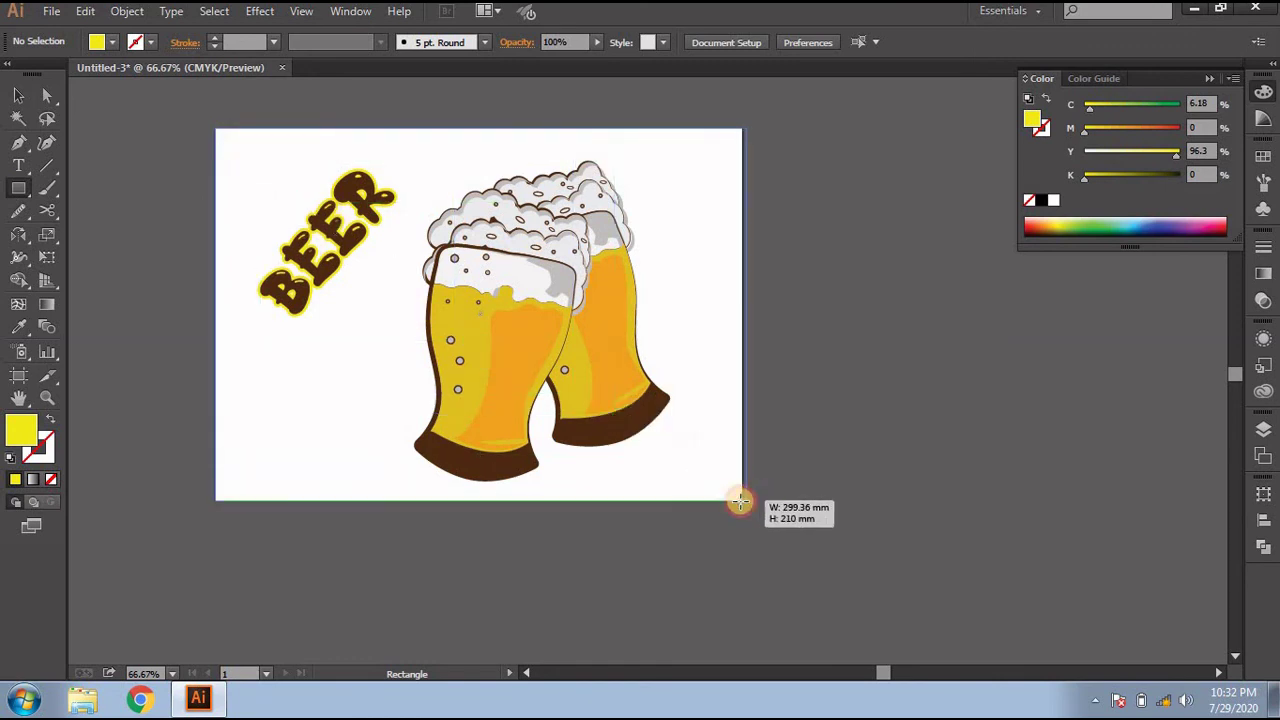
pyautogui.rightClick(314, 352)
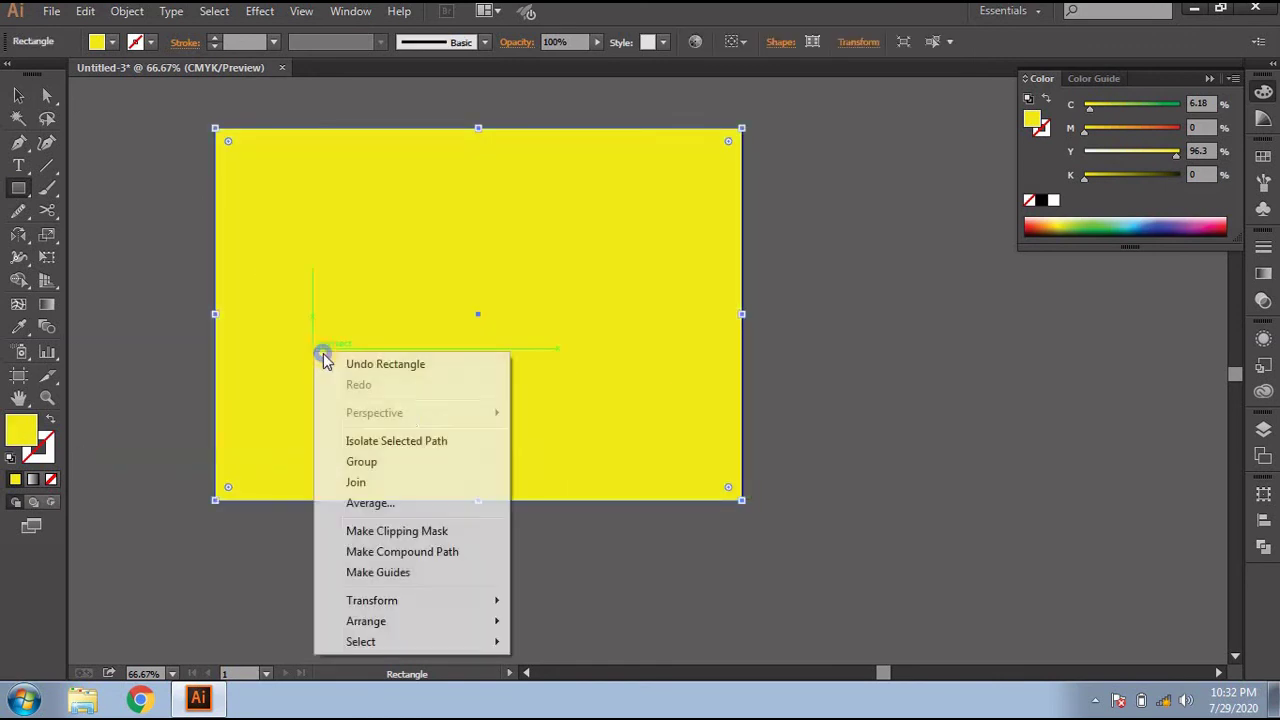
pyautogui.click(591, 598)
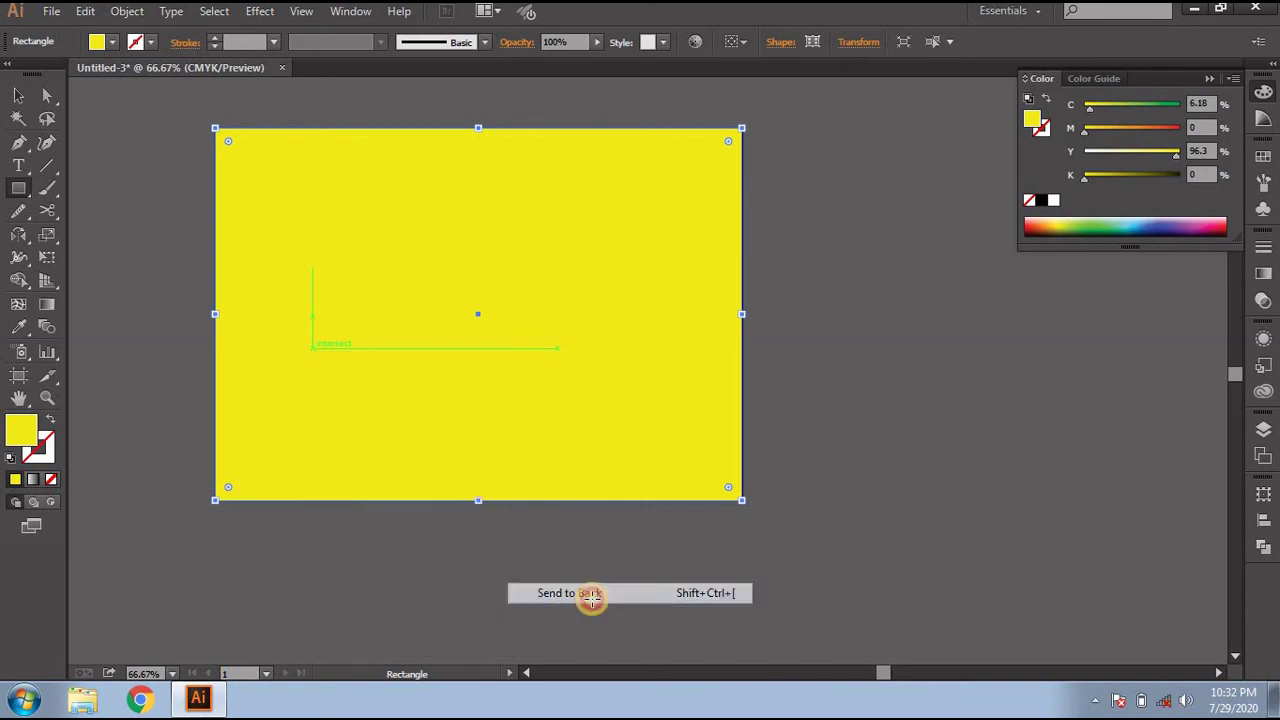
# Step: Fill the background rectangle with the beer's orange via the Eyedropper
pyautogui.press('i')
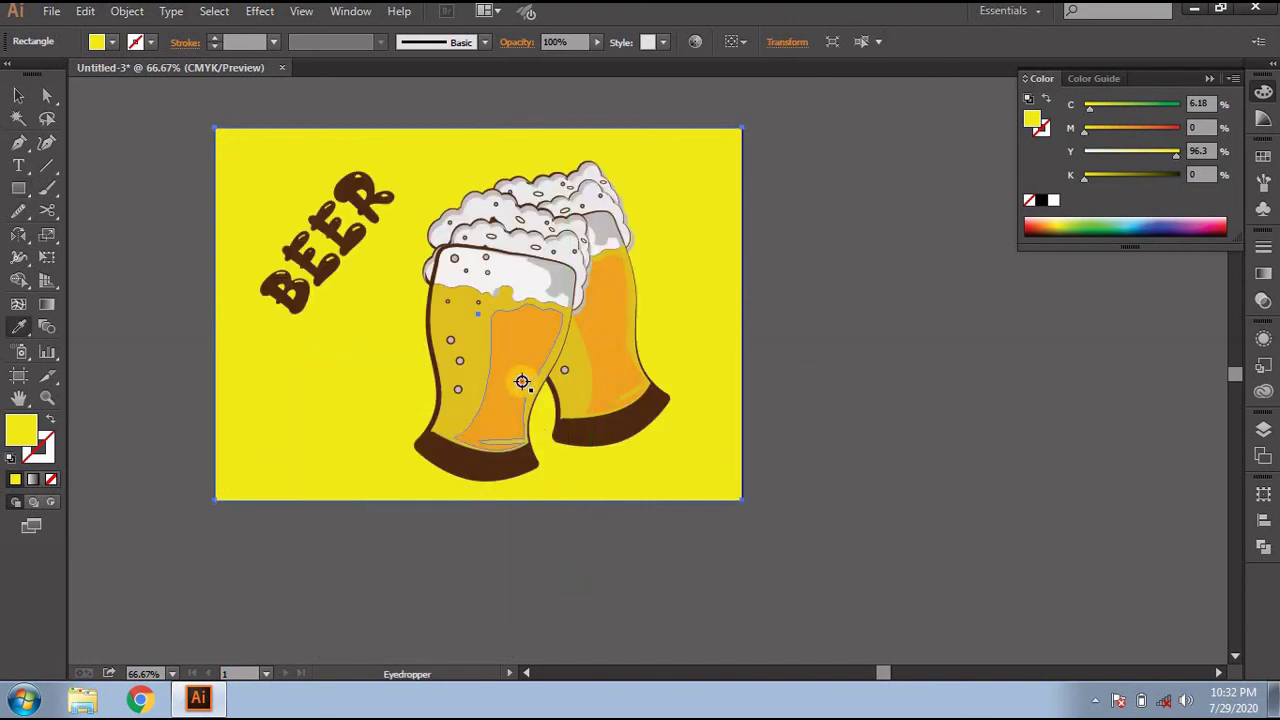
pyautogui.click(522, 382)
pyautogui.click(17, 97)
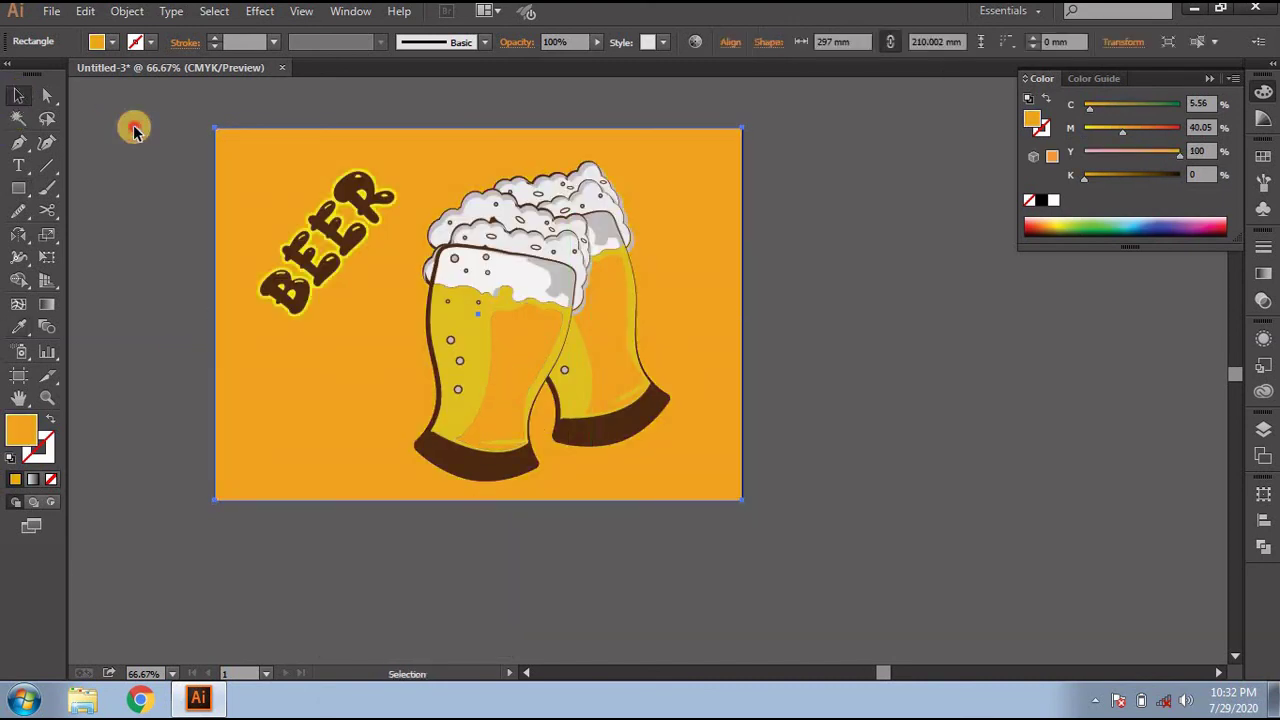
pyautogui.moveTo(128, 123); pyautogui.dragTo(253, 219)
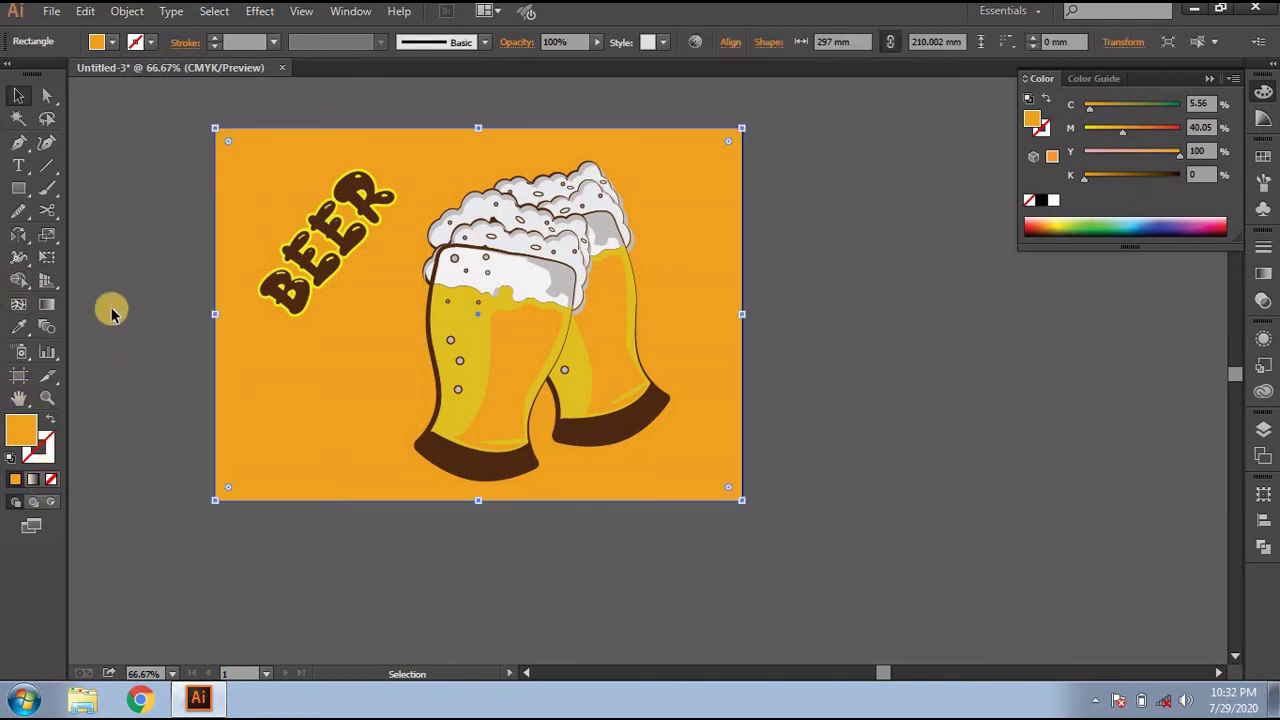
pyautogui.click(128, 270)
# Step: View the finished poster in full-screen mode without panels
pyautogui.hscroll(-2, 128, 268)
pyautogui.scroll(1, 128, 268)
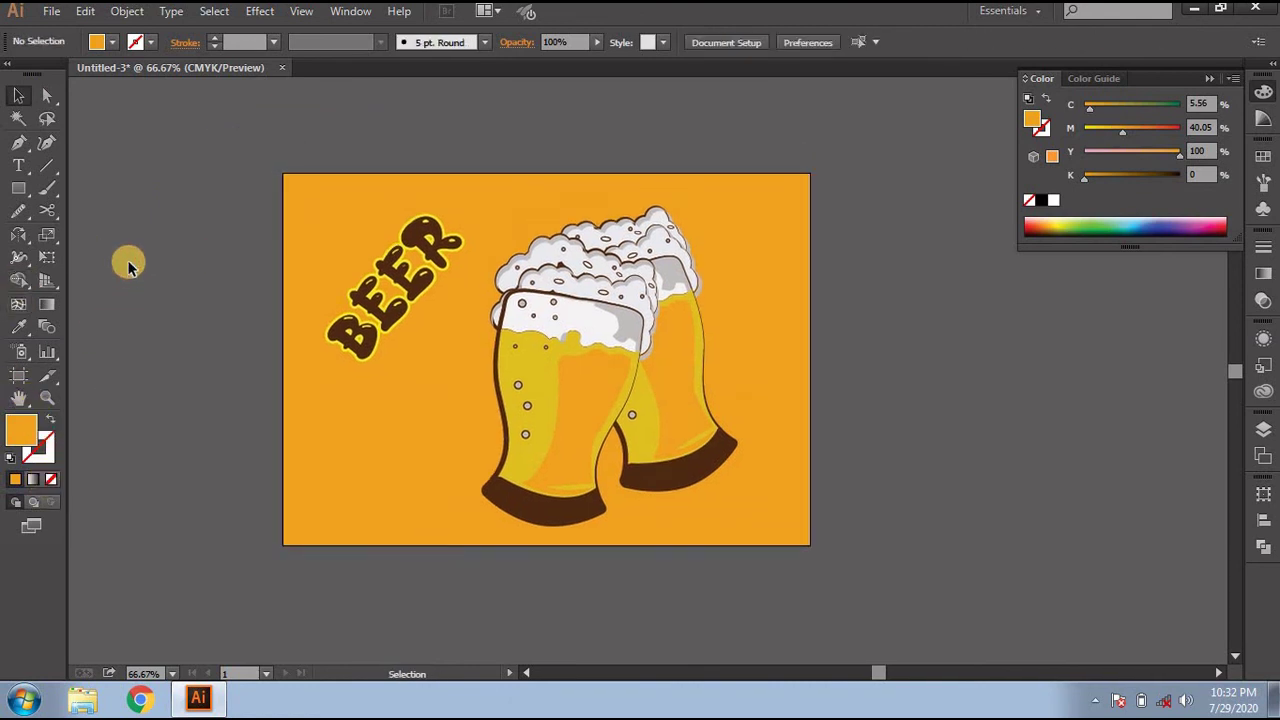
pyautogui.press('f')
pyautogui.press('f')
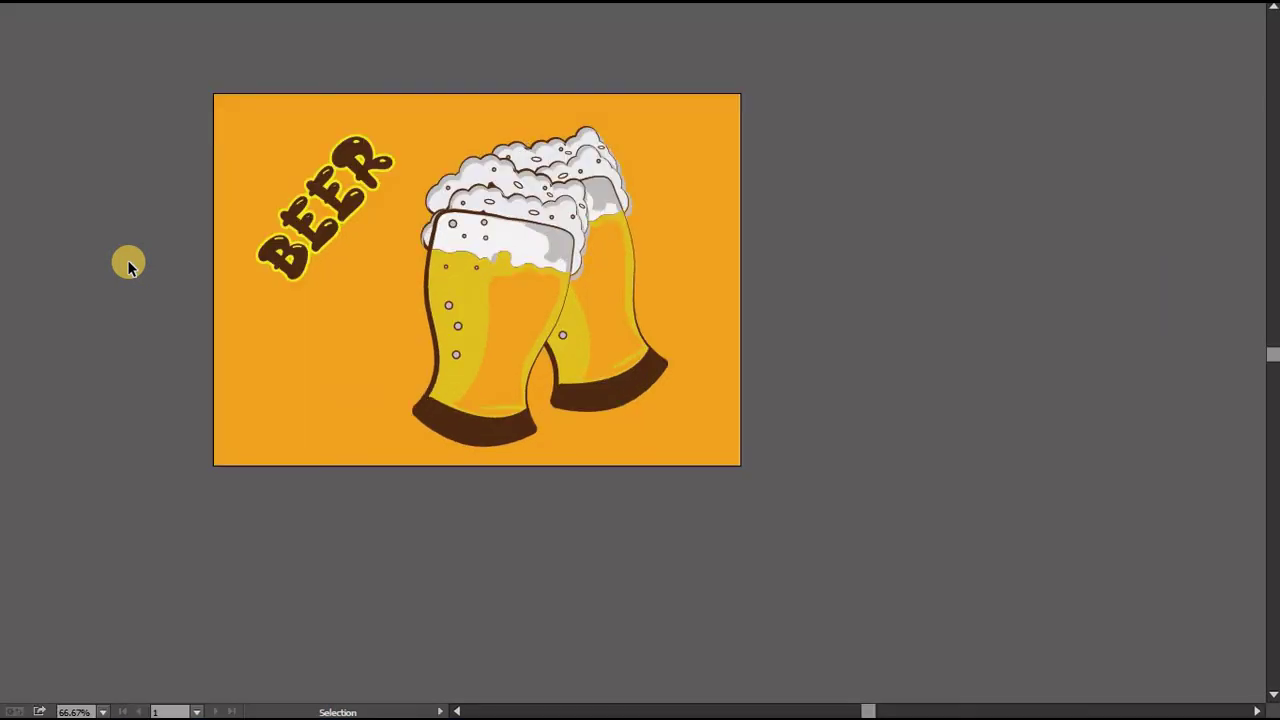
pyautogui.scroll(2, 128, 250)
pyautogui.hscroll(-2, 128, 245)
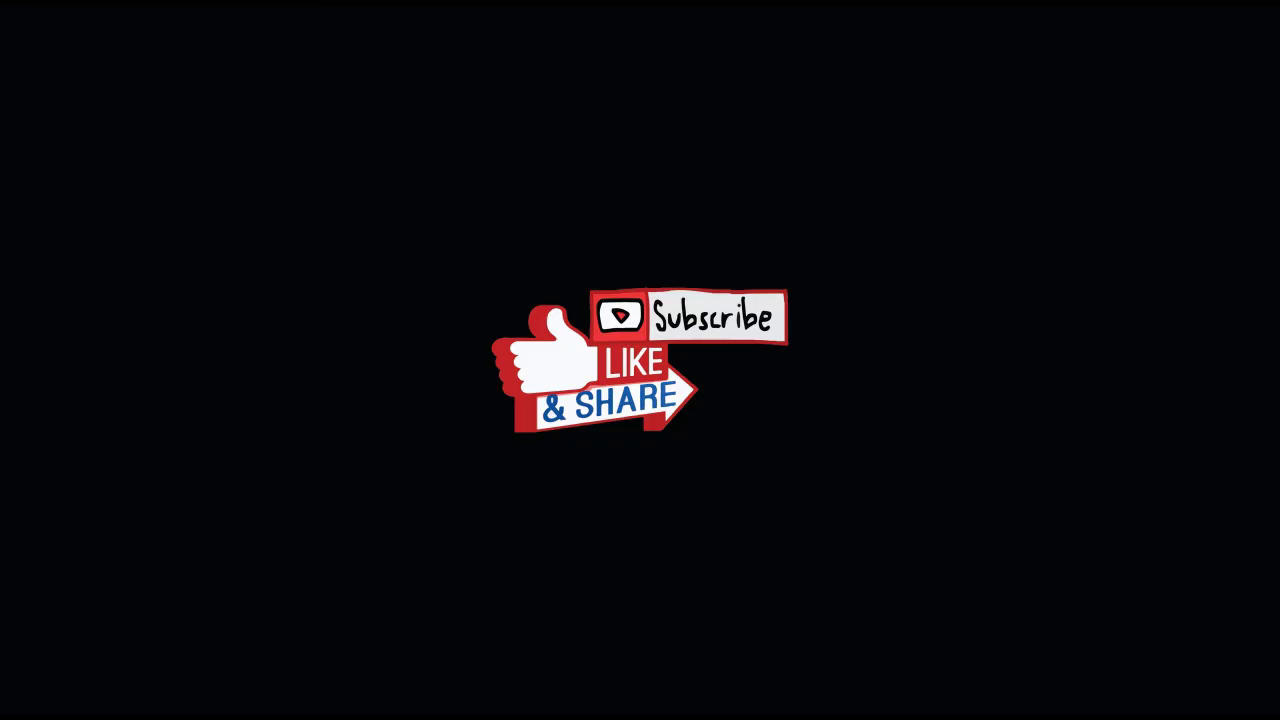